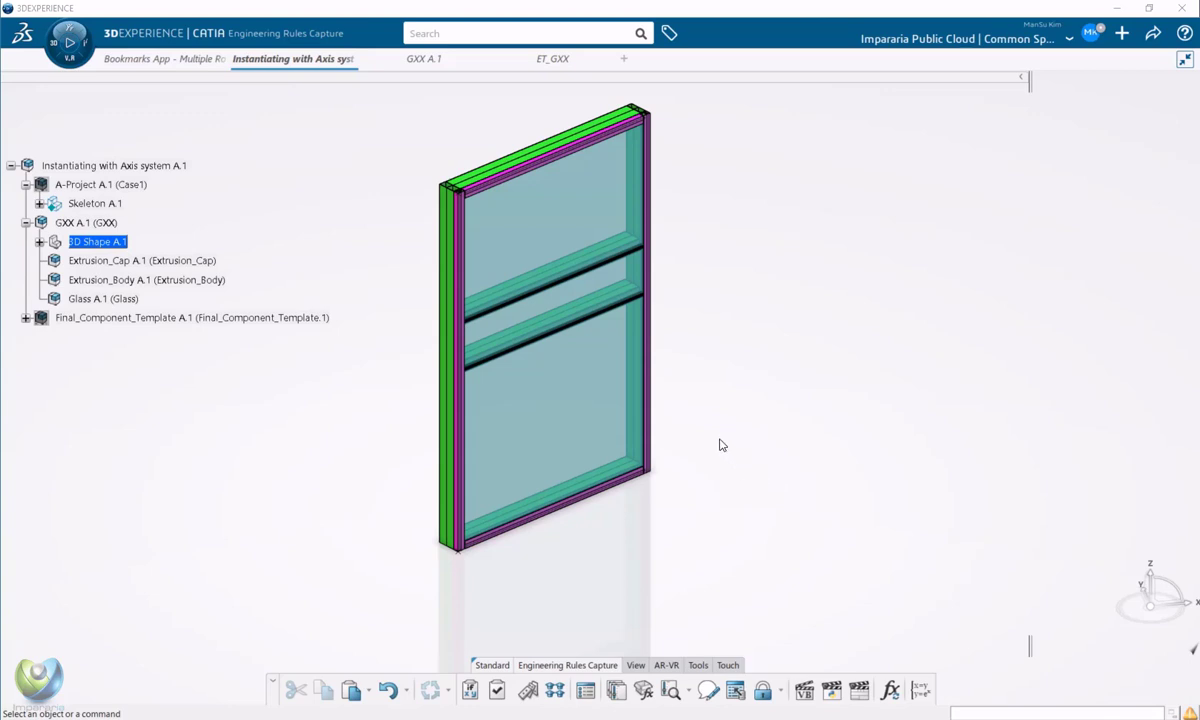
middle_click_drag(717, 449, 718, 482)
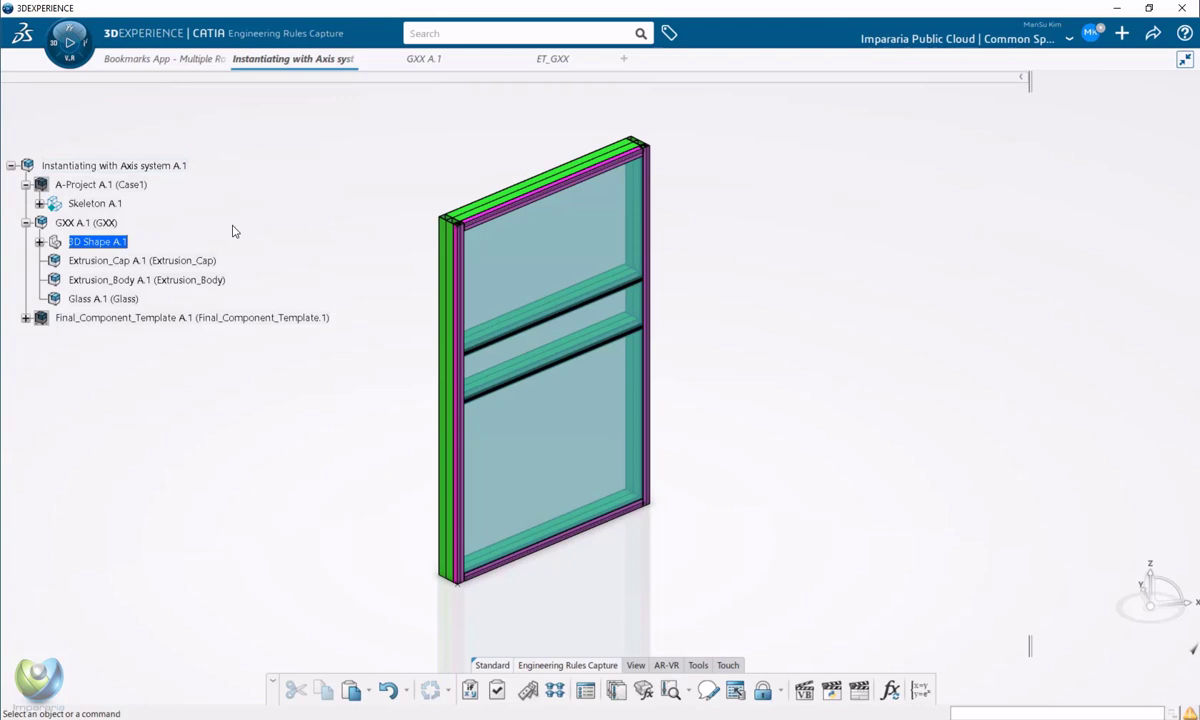
middle_click_drag(660, 550, 667, 543)
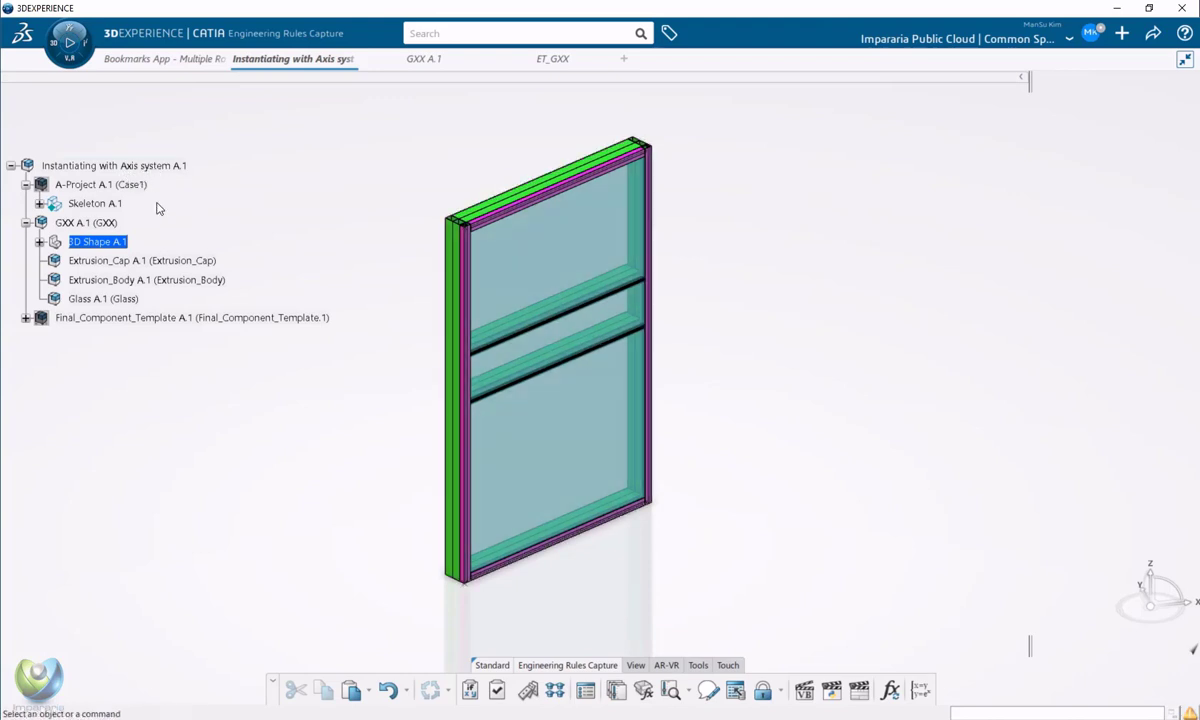
Run Action_Mullion_Right_Body_Instantiate from the Mullion_Right_Body relations under Final_Component_Instantiate_Case1 in the GXX 3D Shape
left_click(39, 242)
scroll(240, 480, "down", 3)
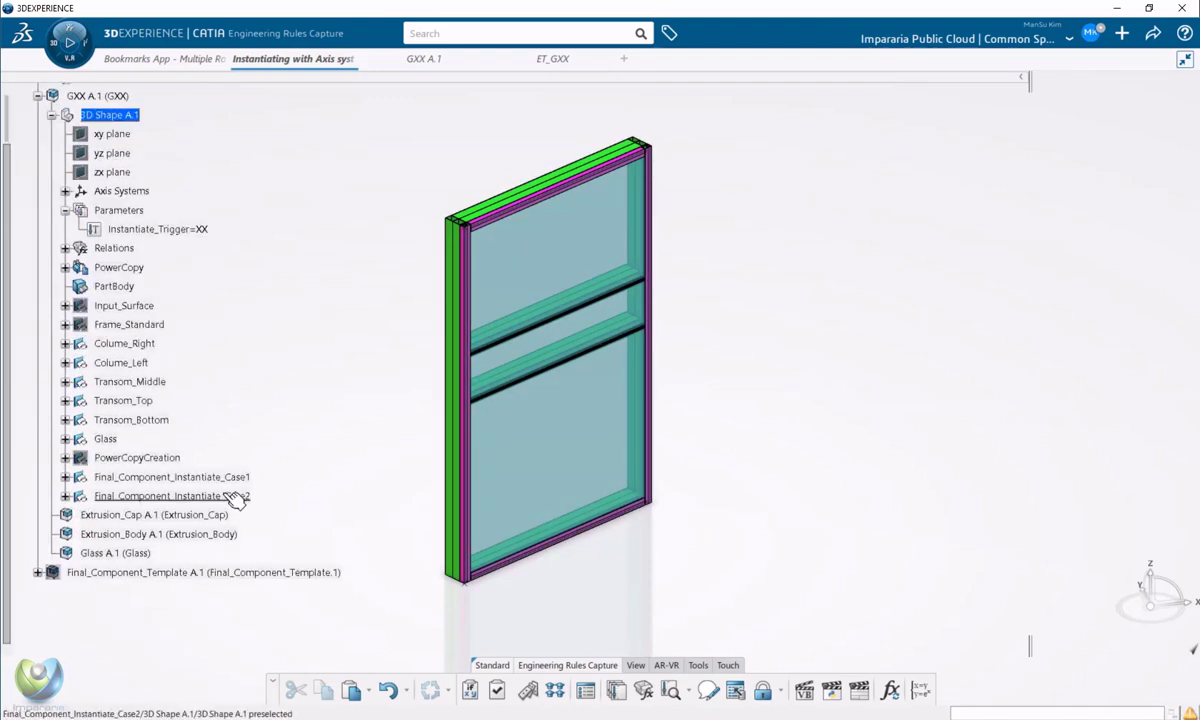
mouse_move(210, 478)
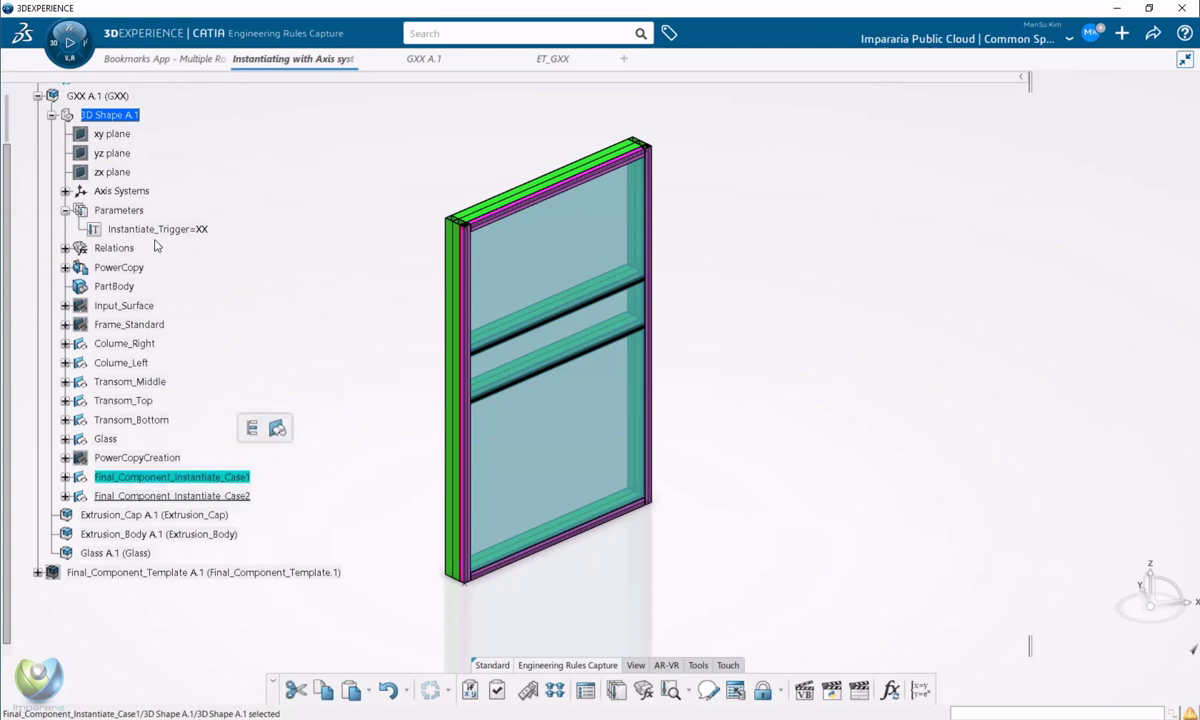
scroll(205, 475, "up", 2)
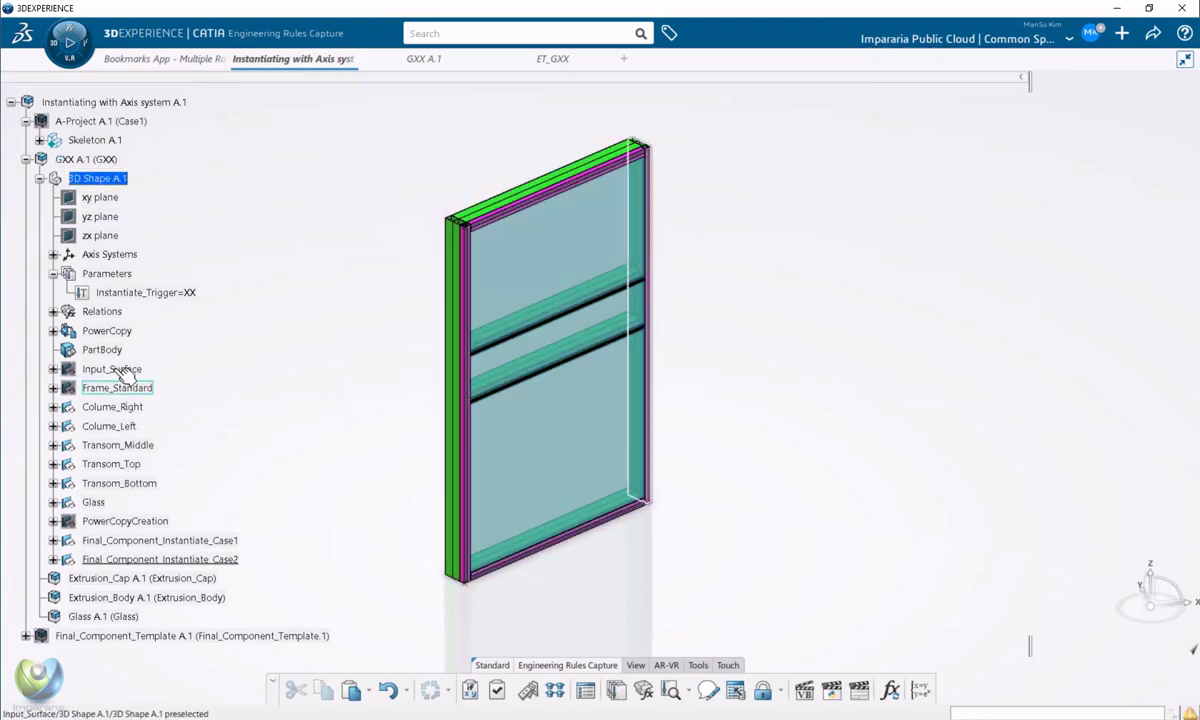
scroll(185, 430, "down", 1)
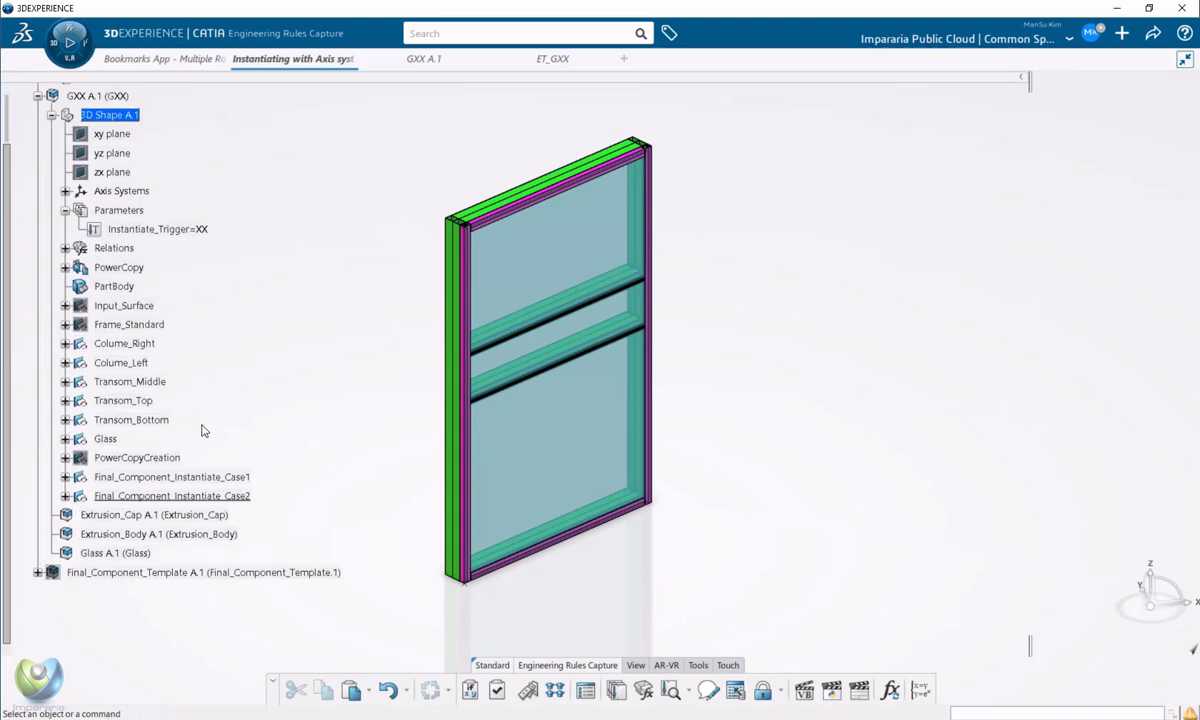
left_click(65, 477)
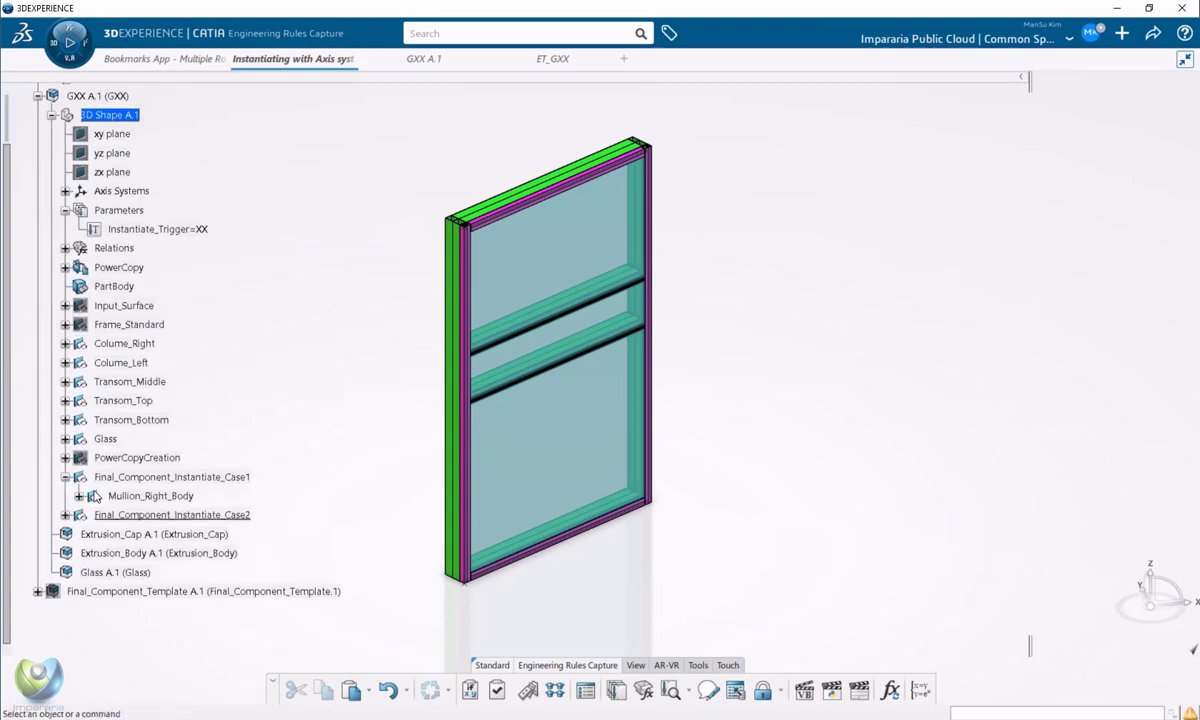
left_click(79, 496)
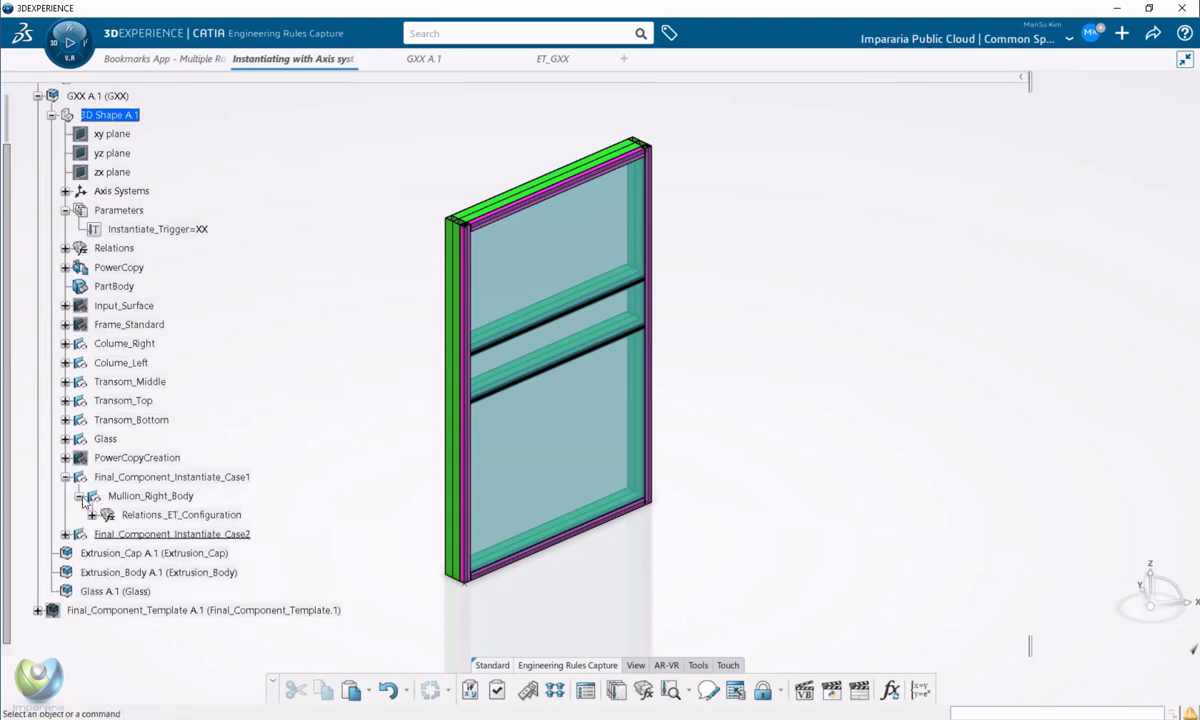
scroll(137, 490, "down", 1)
left_click(92, 451)
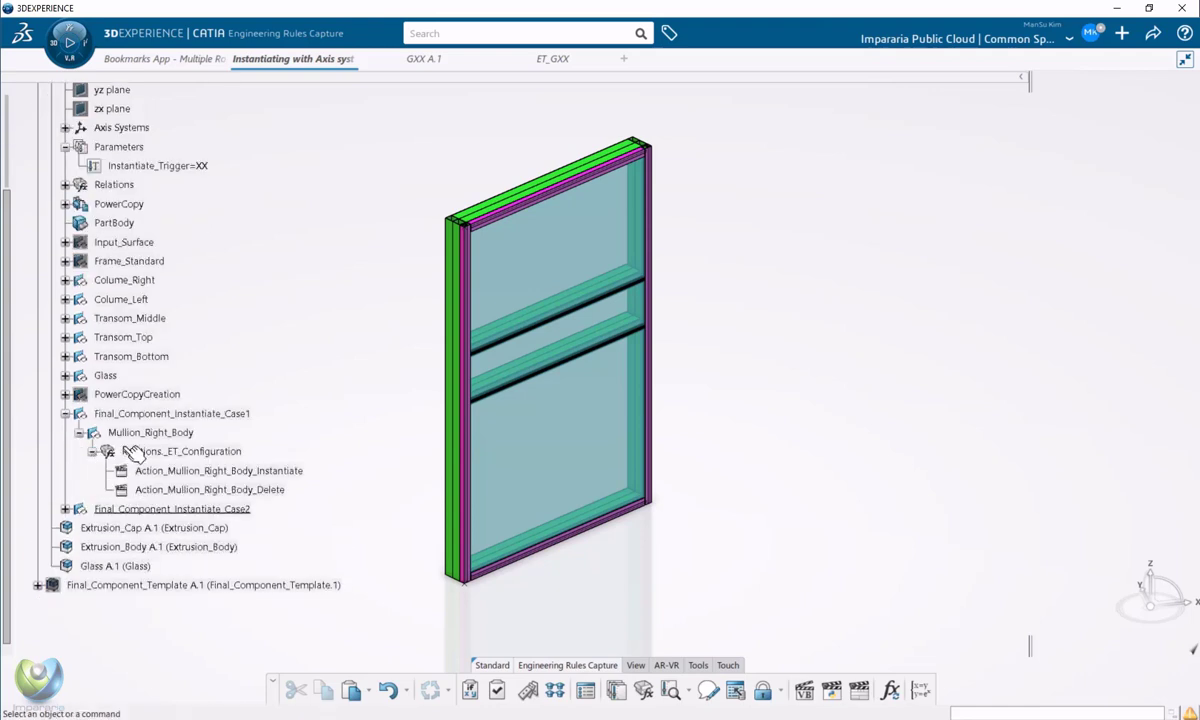
scroll(190, 422, "down", 1)
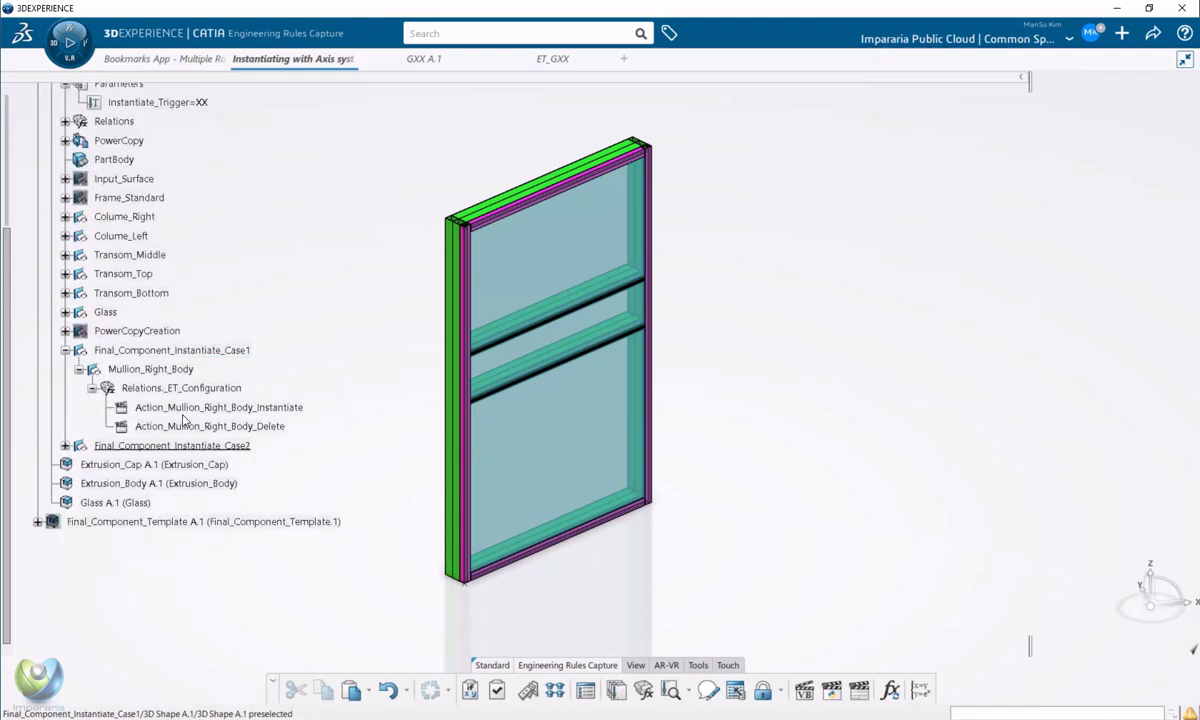
double_click(185, 410)
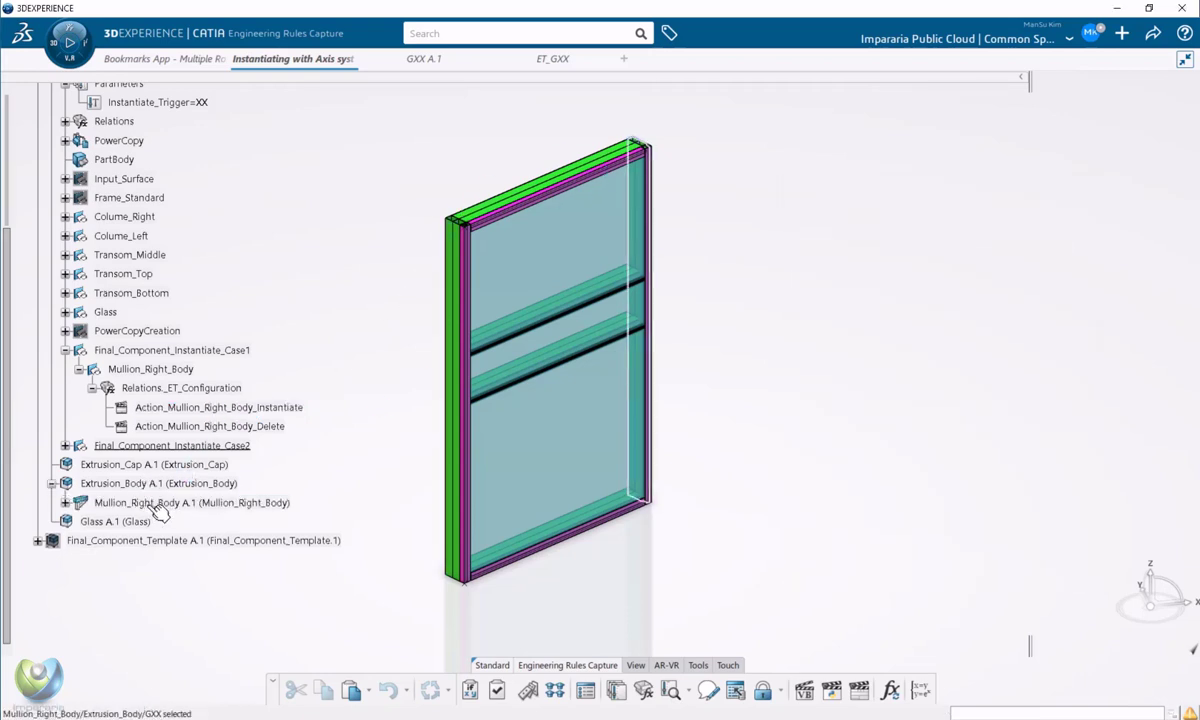
Examine the instantiated Mullion_Right_Body and its parent Extrusion_Body up close at the frame's upper corner
left_click(157, 504)
middle_click_drag(664, 354, 668, 300)
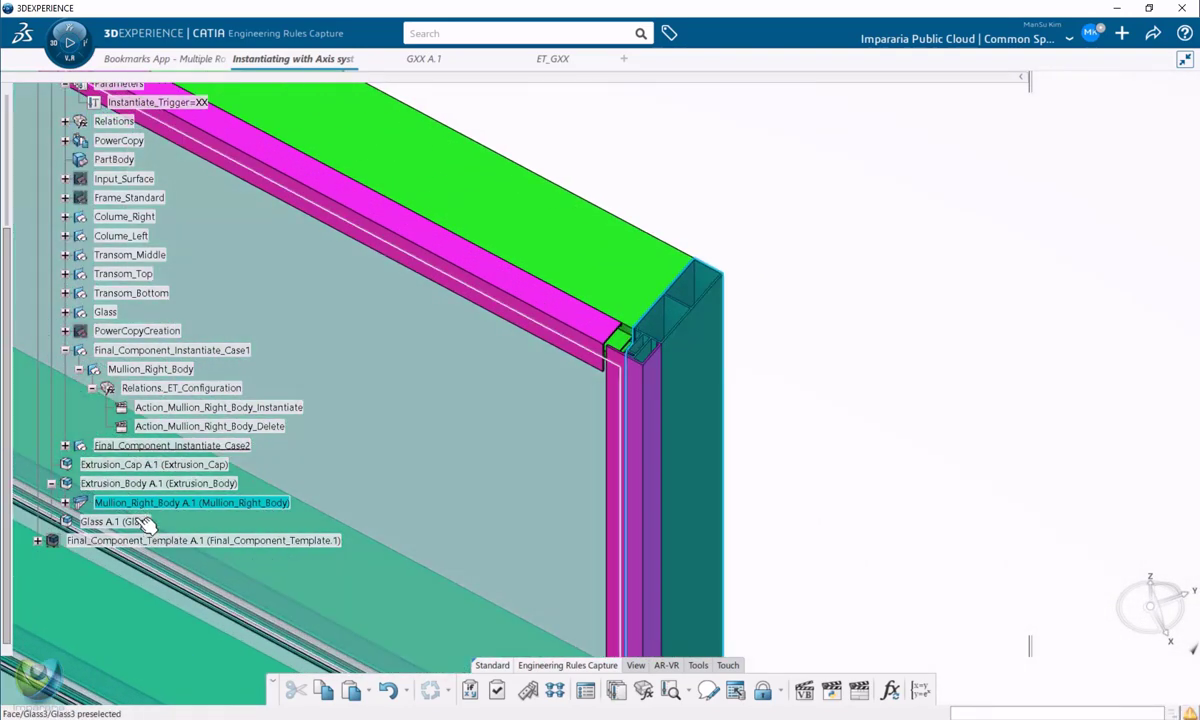
left_click(150, 483)
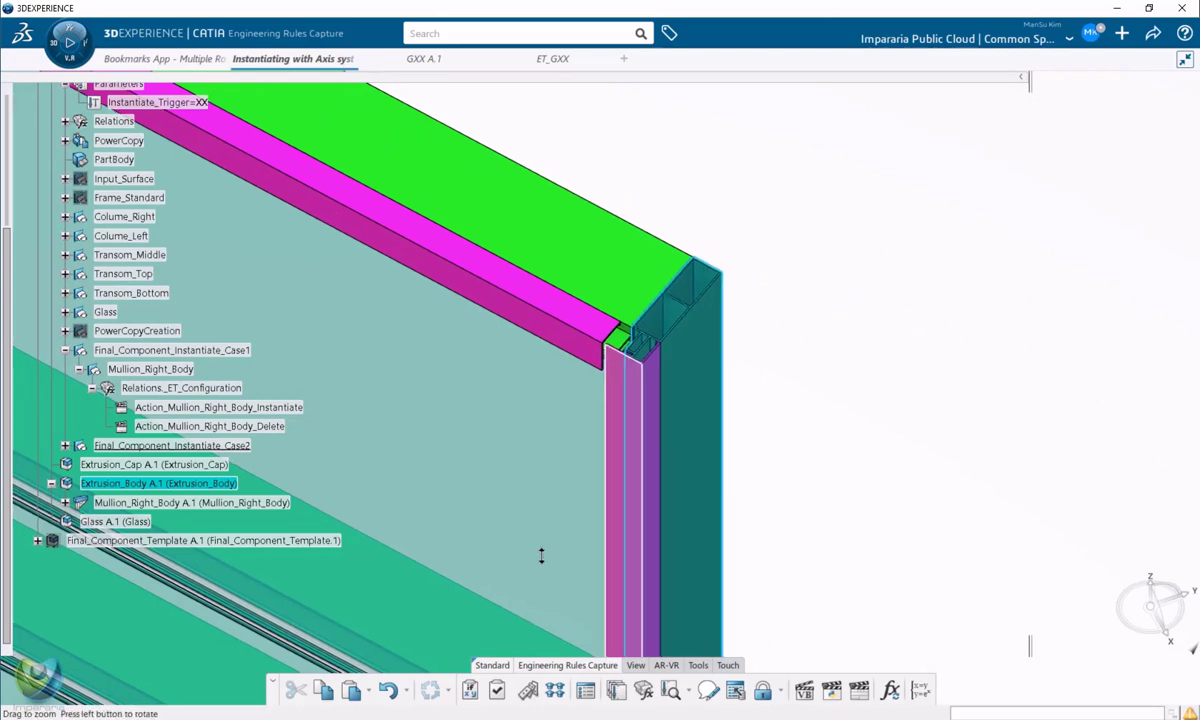
middle_click_drag(541, 555, 534, 640)
scroll(96, 490, "up", 4)
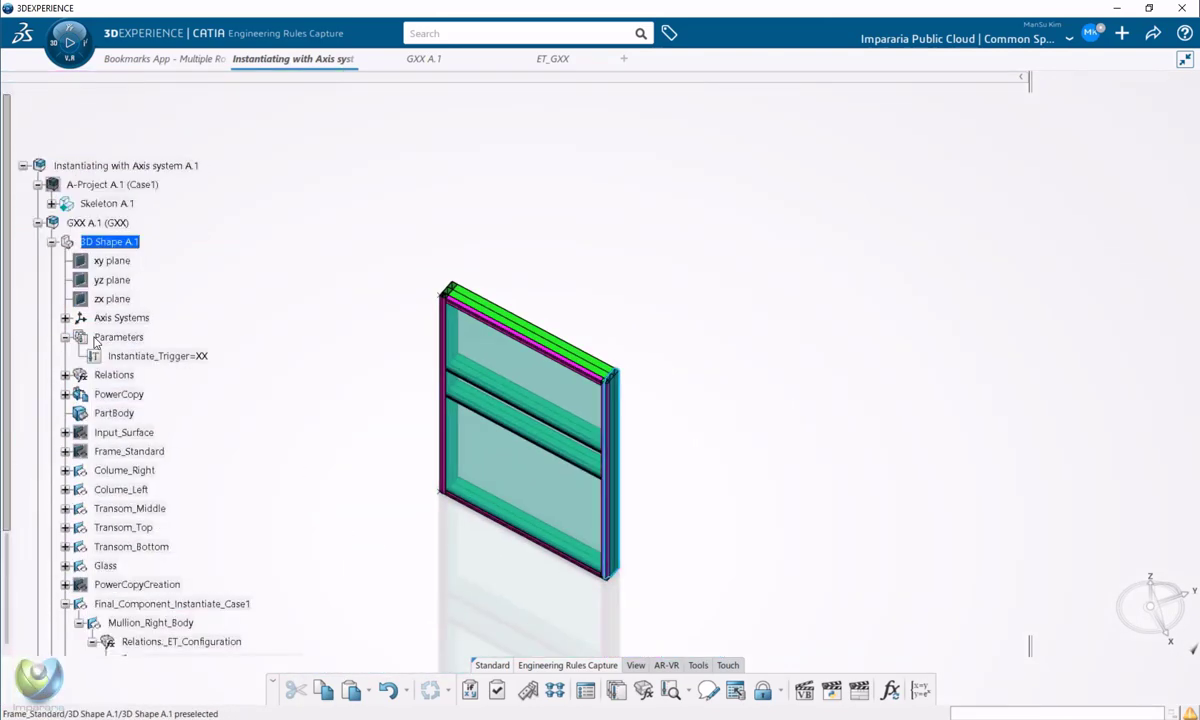
Collapse the GXX 3D Shape and examine the planes, axis system, parameters and bodies inside Mullion_Right_Body's 3D Shape
left_click(52, 242)
left_click(90, 224)
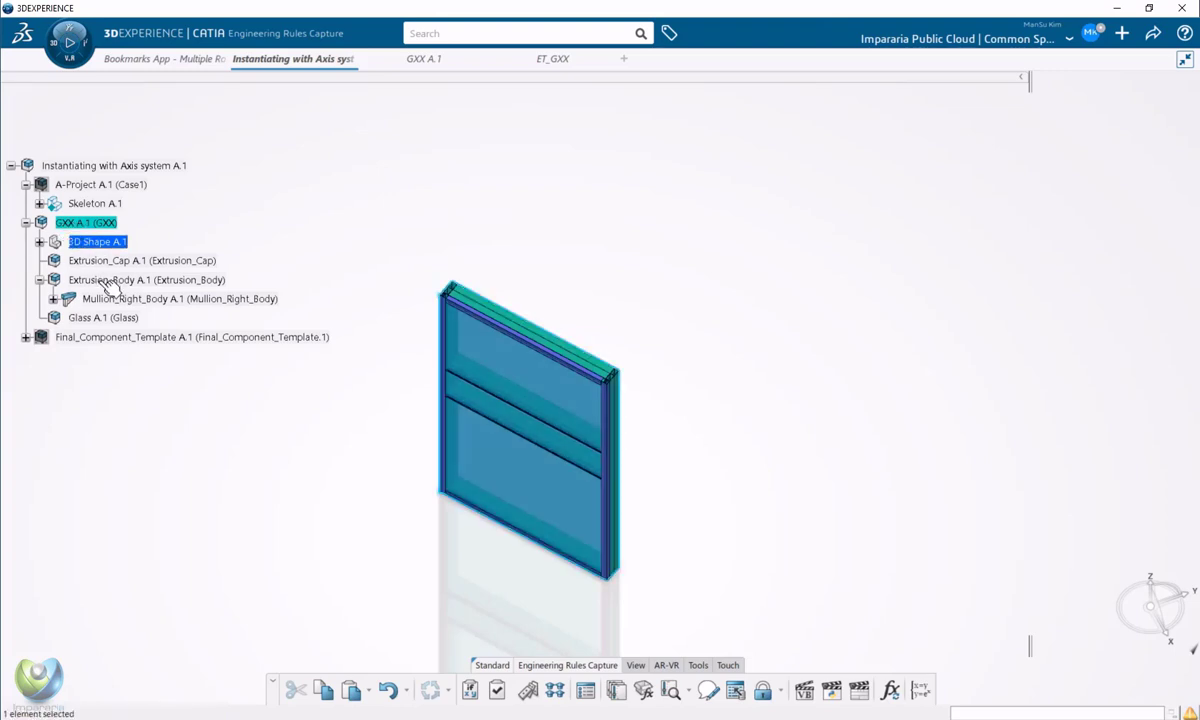
left_click(53, 299)
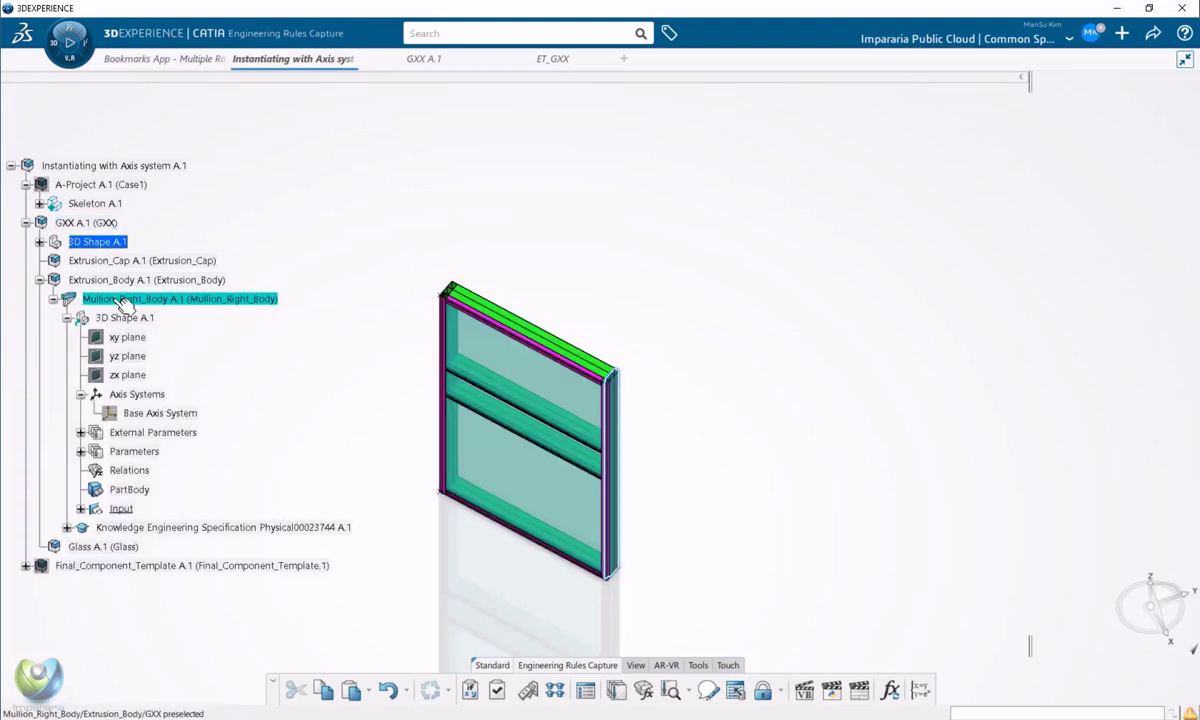
left_click(67, 318)
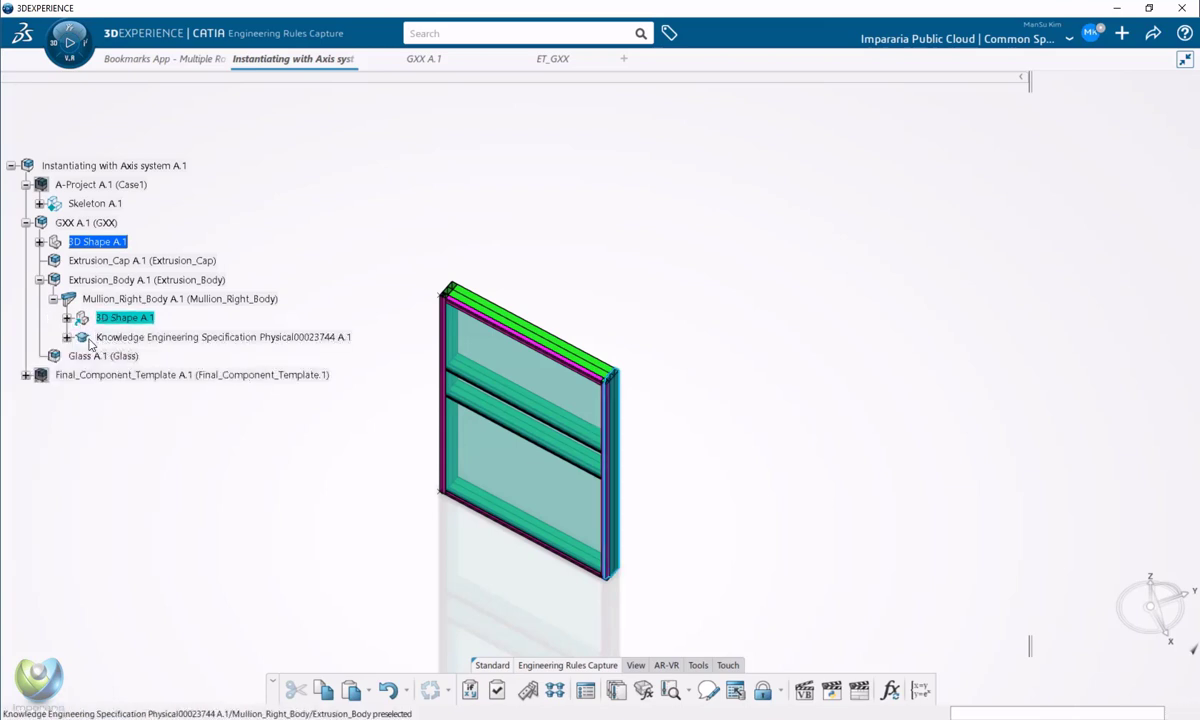
left_click(67, 318)
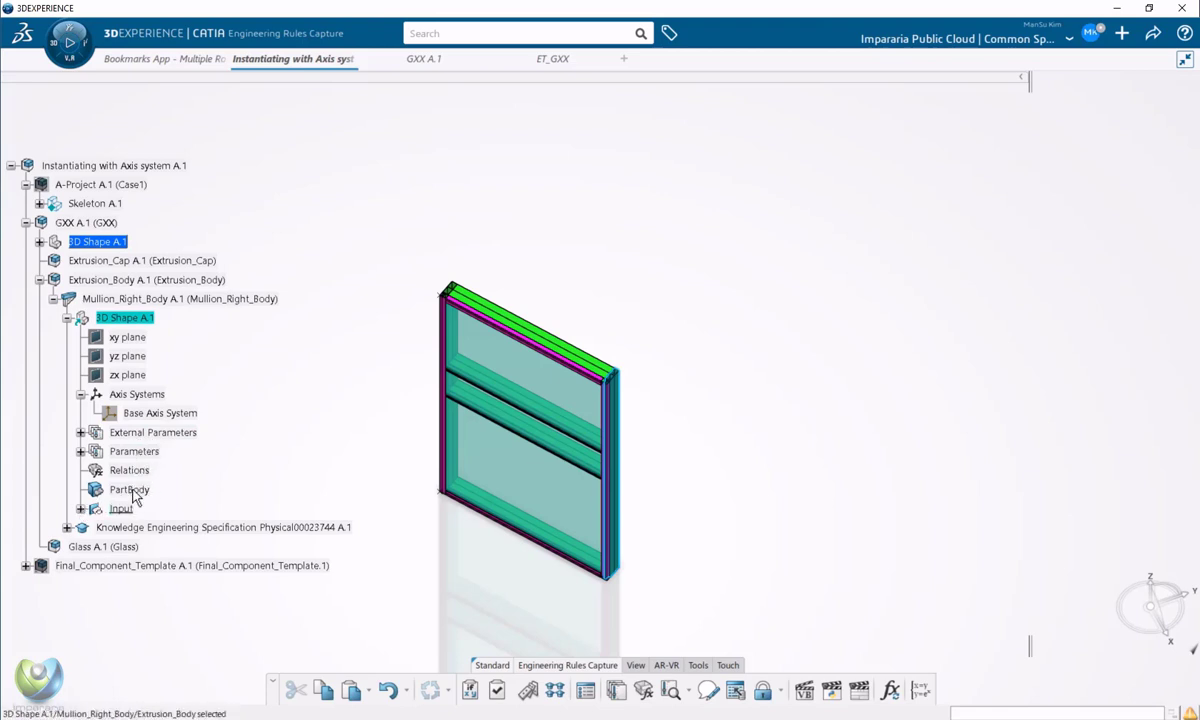
left_click(659, 595)
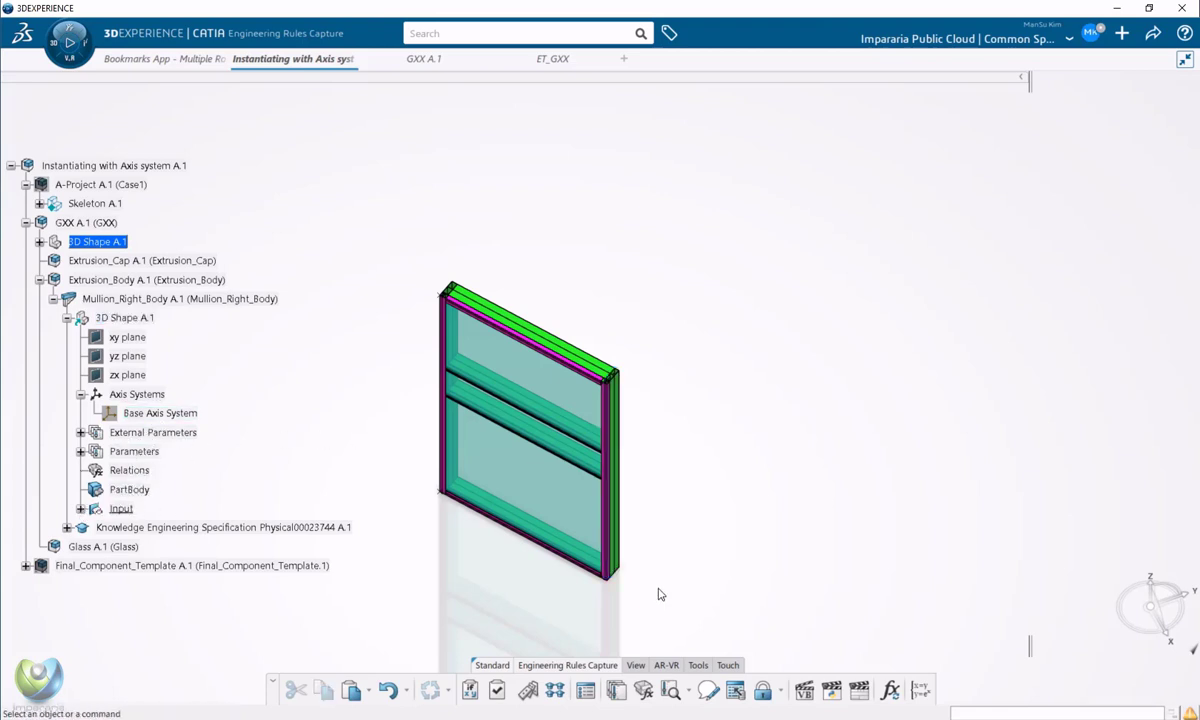
middle_click_drag(659, 595, 629, 544)
middle_click_drag(142, 560, 142, 476)
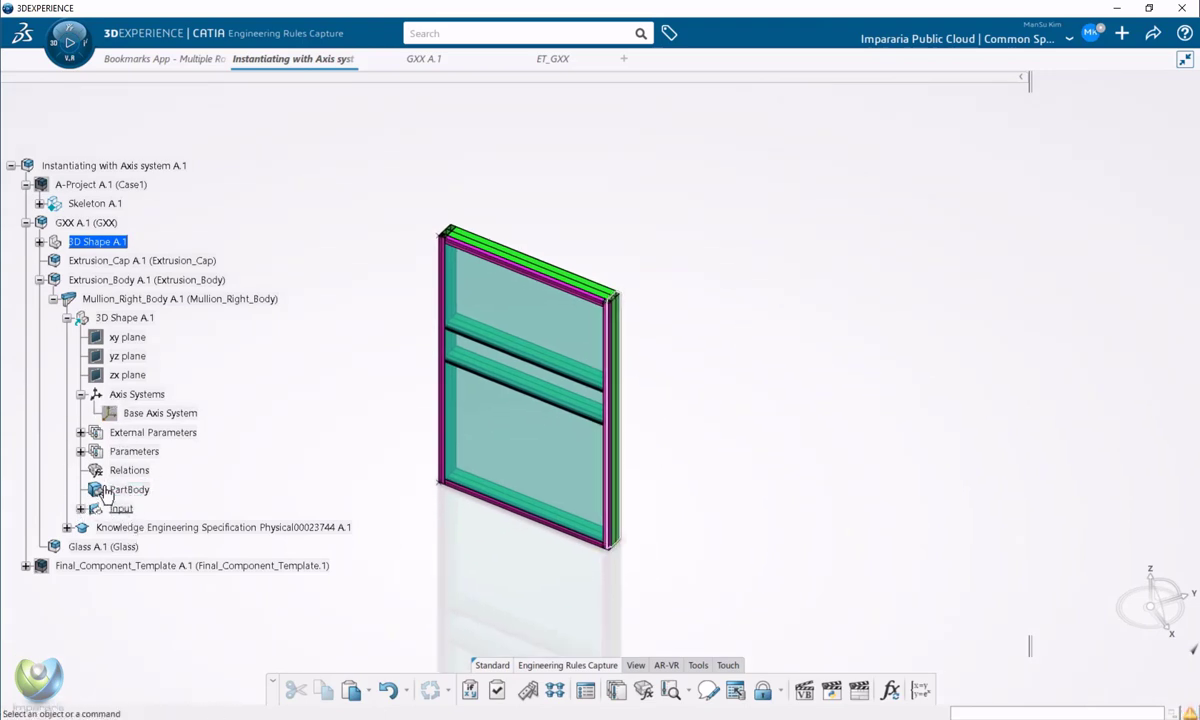
left_click(67, 318)
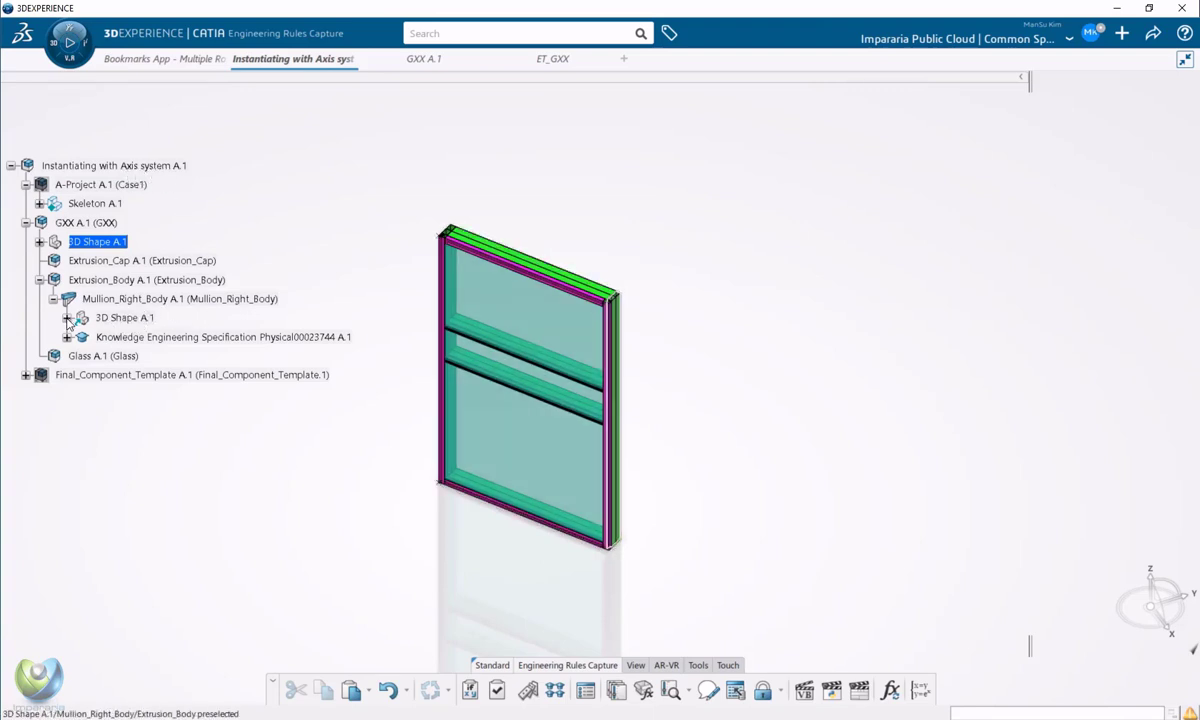
Activate the 3D Shape of Mullion_Right_Body and show its Base Axis System
double_click(130, 317)
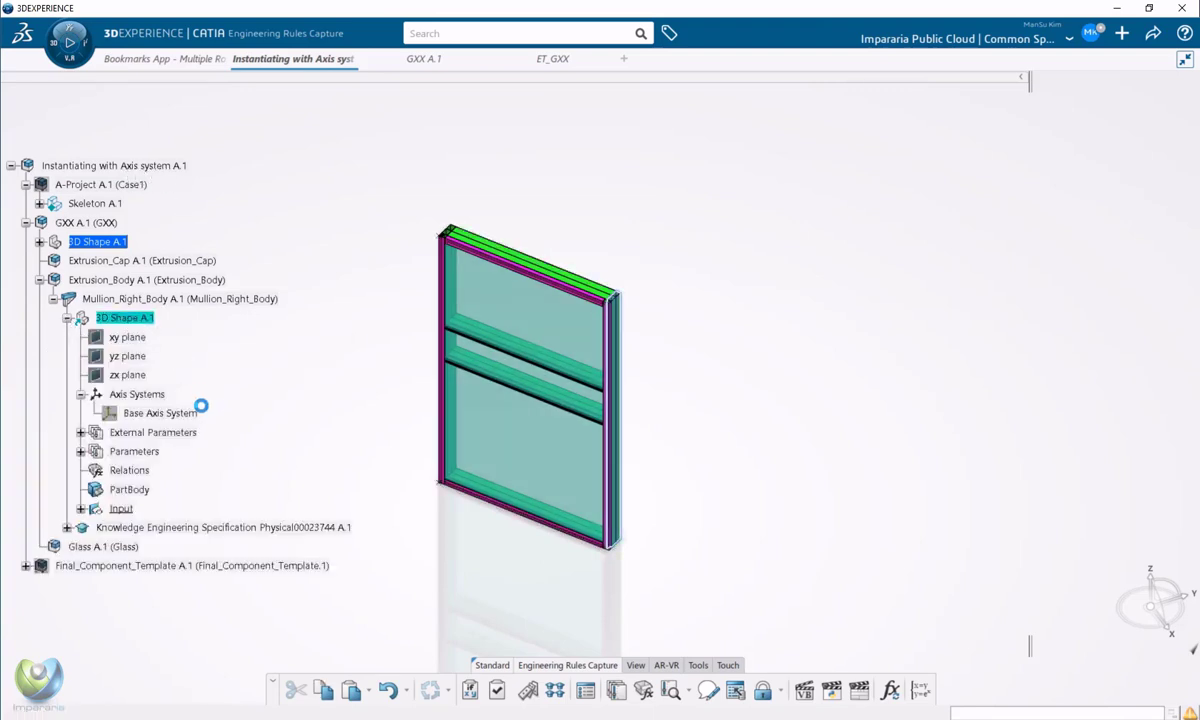
right_click(165, 413)
key("h")
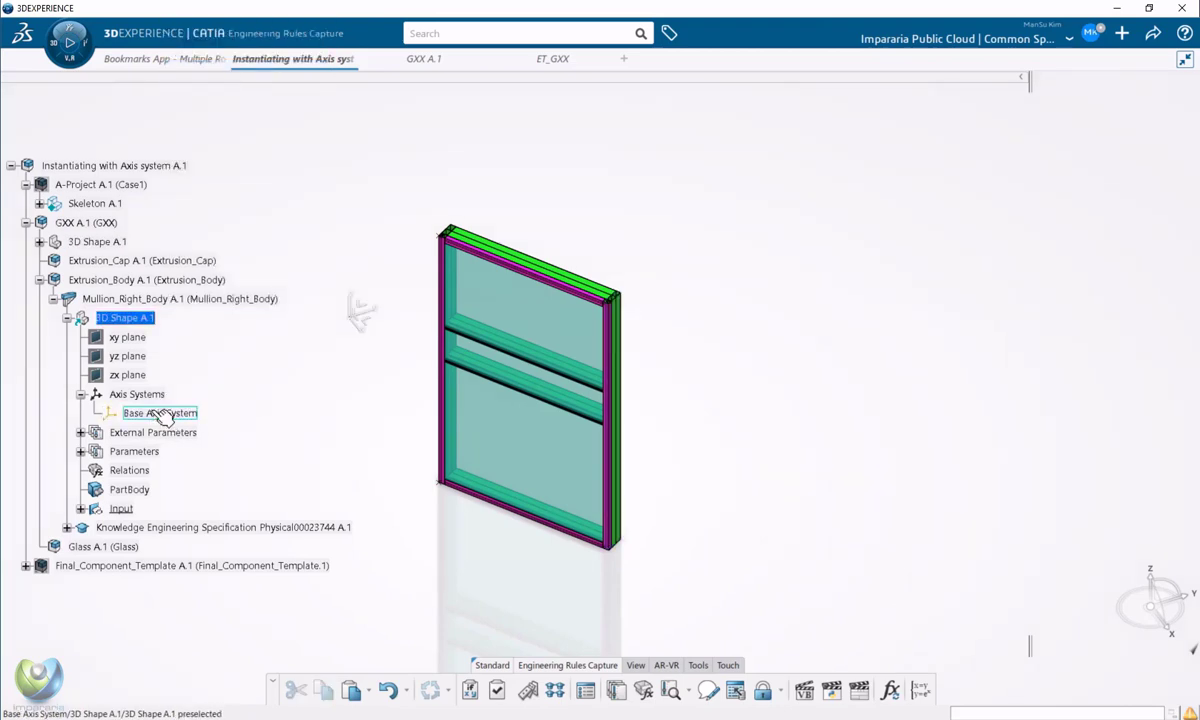
Show the xy, yz and zx planes of Mullion_Right_Body's 3D Shape
left_click(127, 375)
left_click(135, 340, "shift")
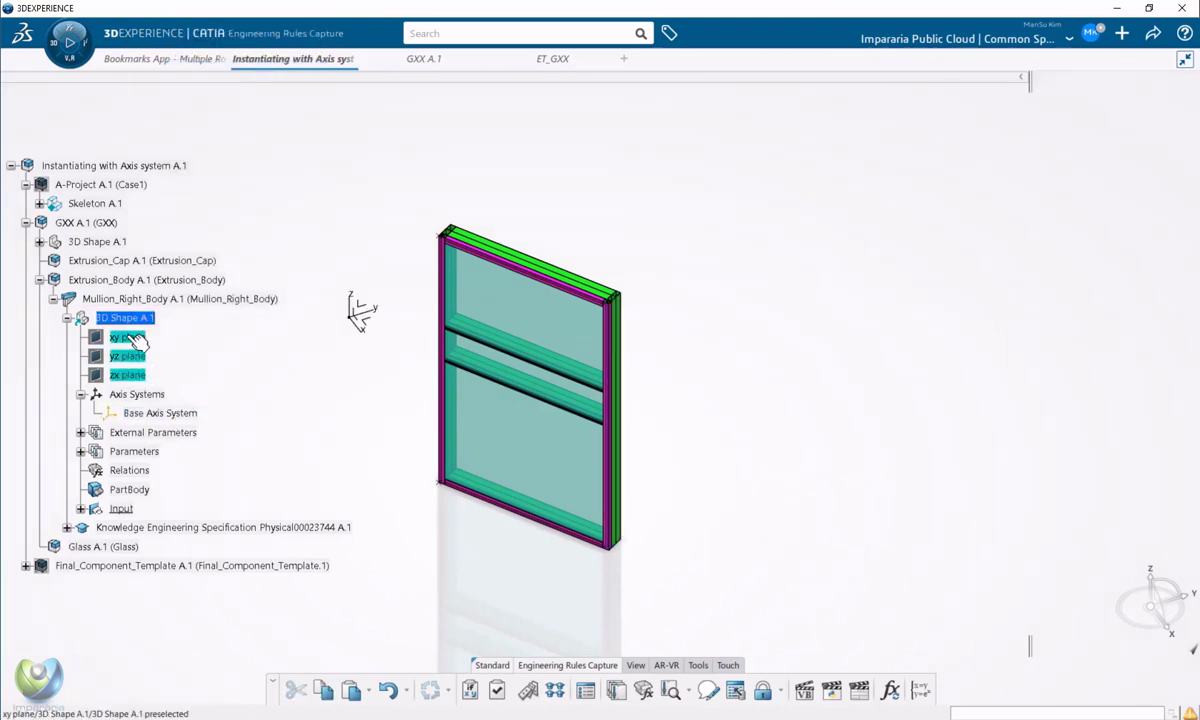
right_click(131, 337)
key("h")
middle_click_drag(435, 412, 398, 375)
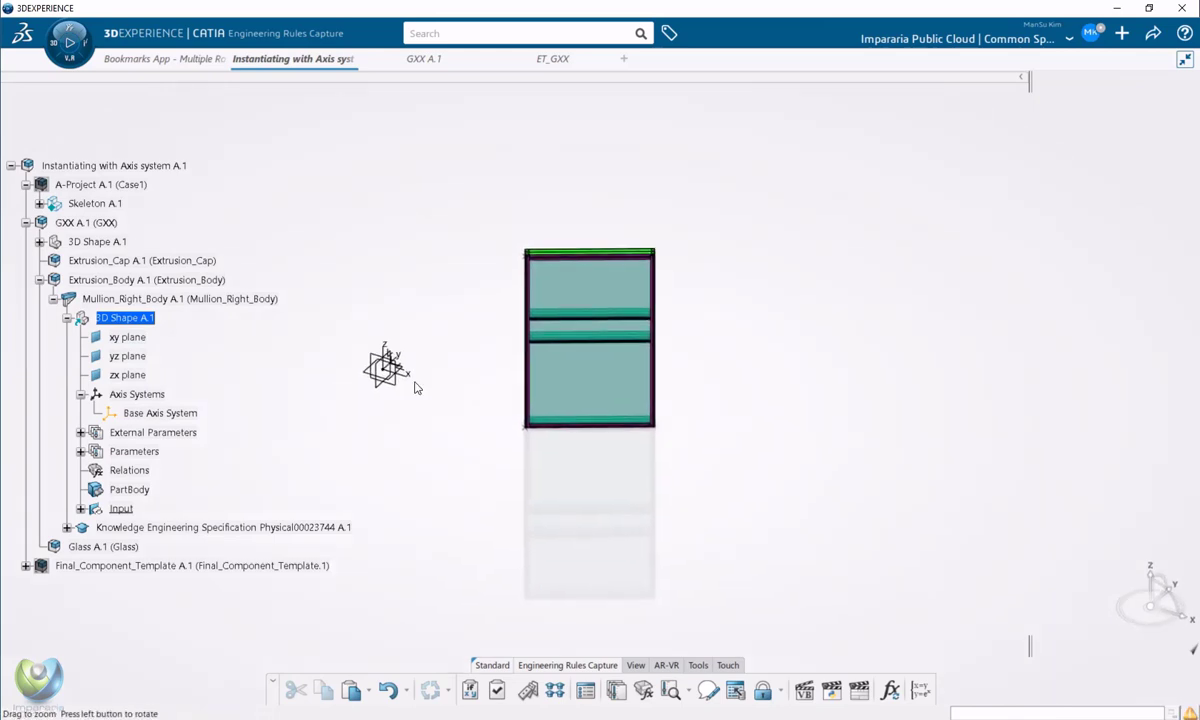
Compare the position of the GXX 3D Shape's Base Axis System with that of Mullion_Right_Body
left_click(112, 243)
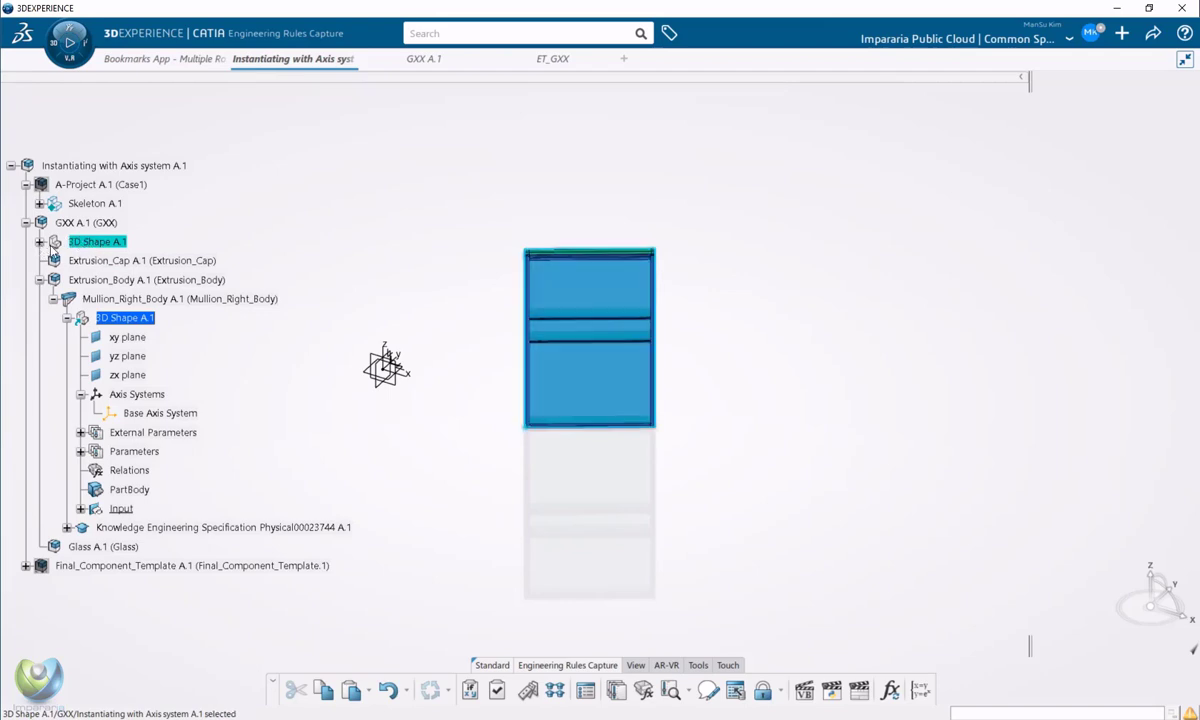
left_click(39, 242)
middle_click_drag(108, 276, 120, 338)
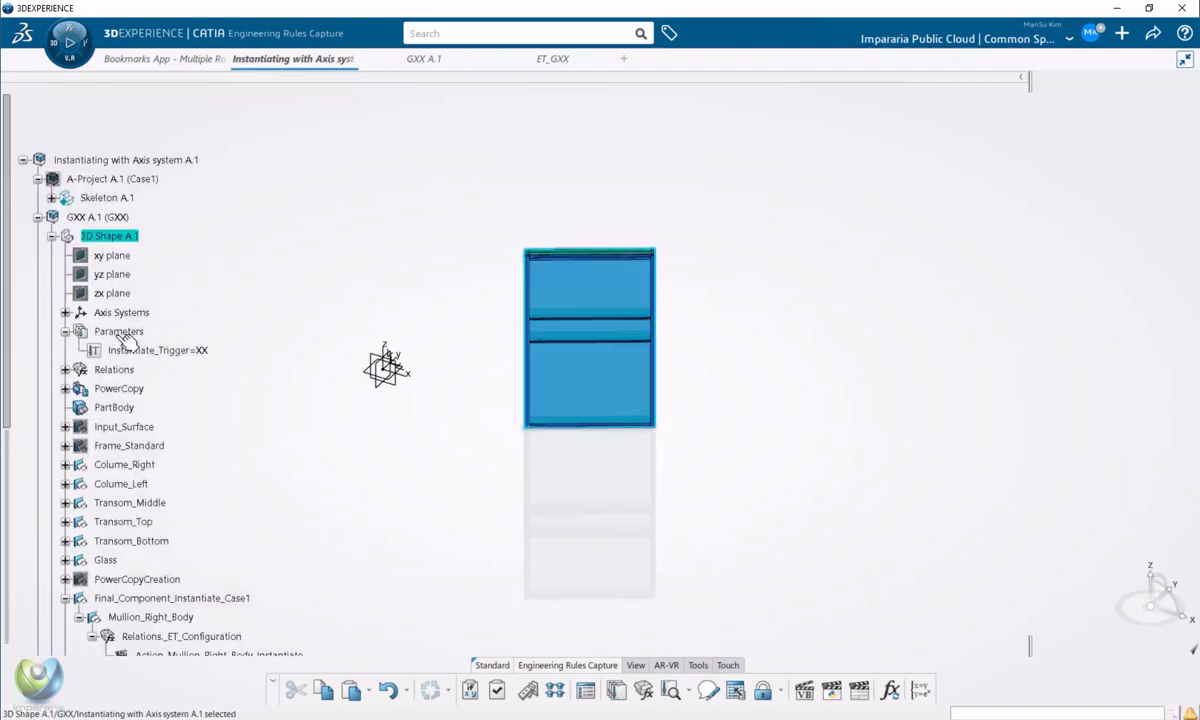
left_click(65, 312)
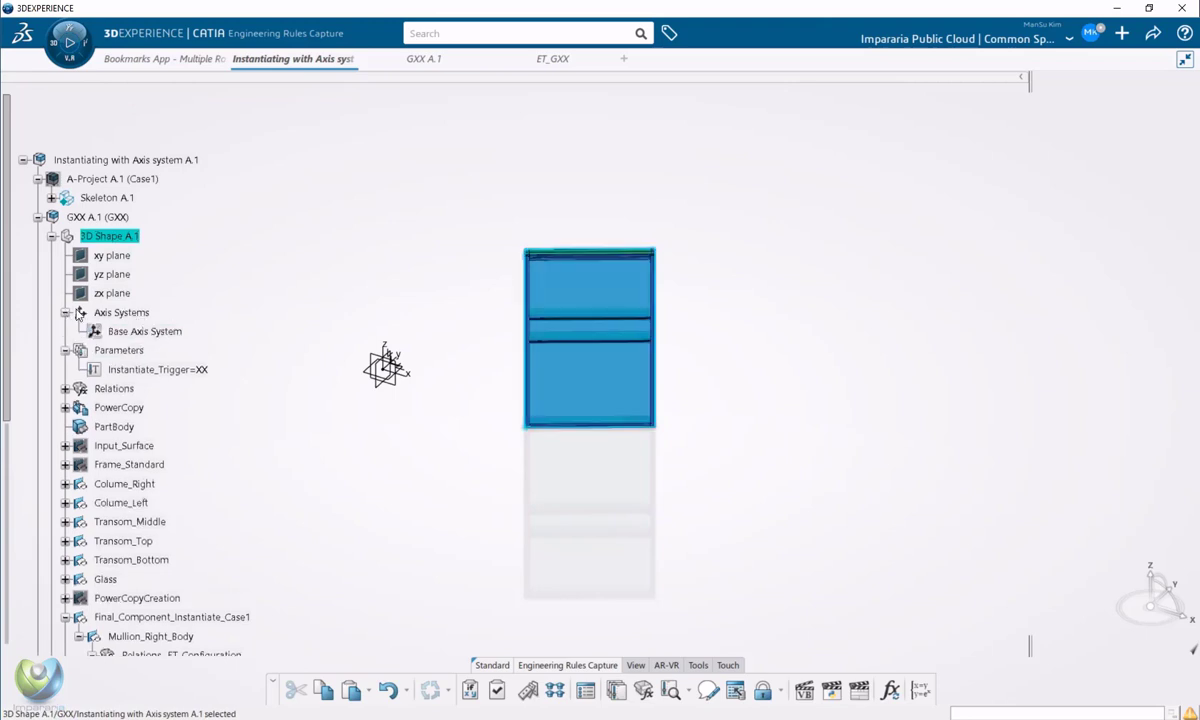
left_click(139, 332)
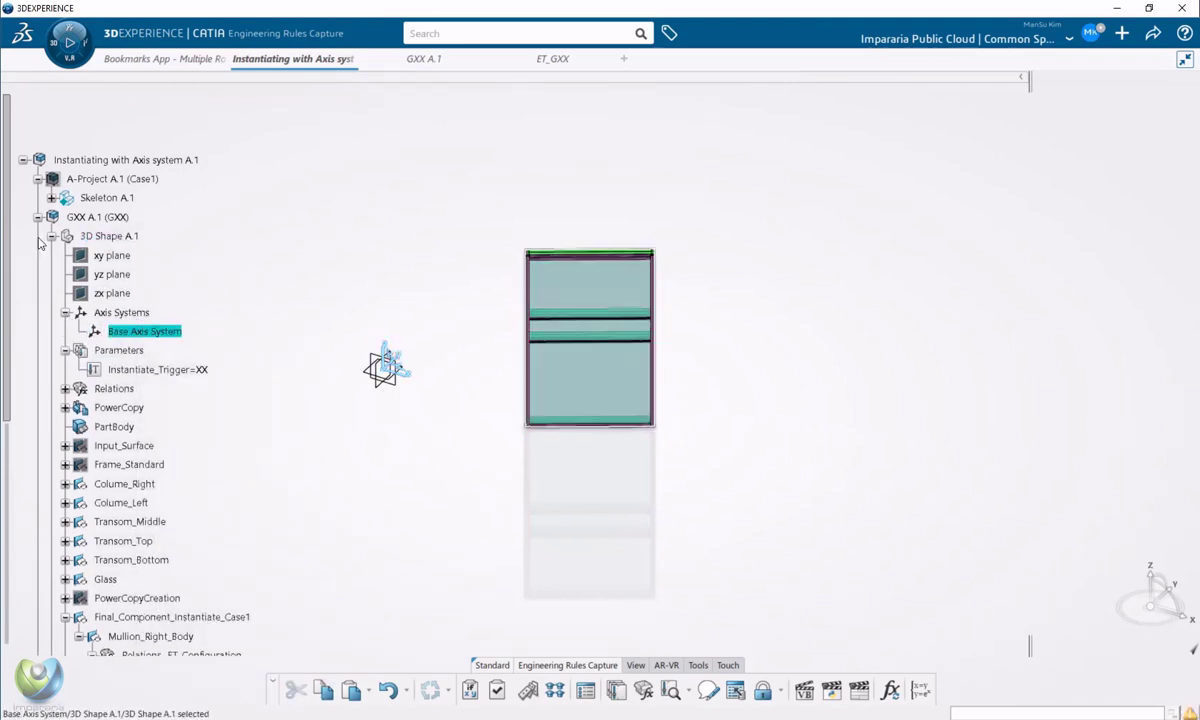
left_click(130, 293)
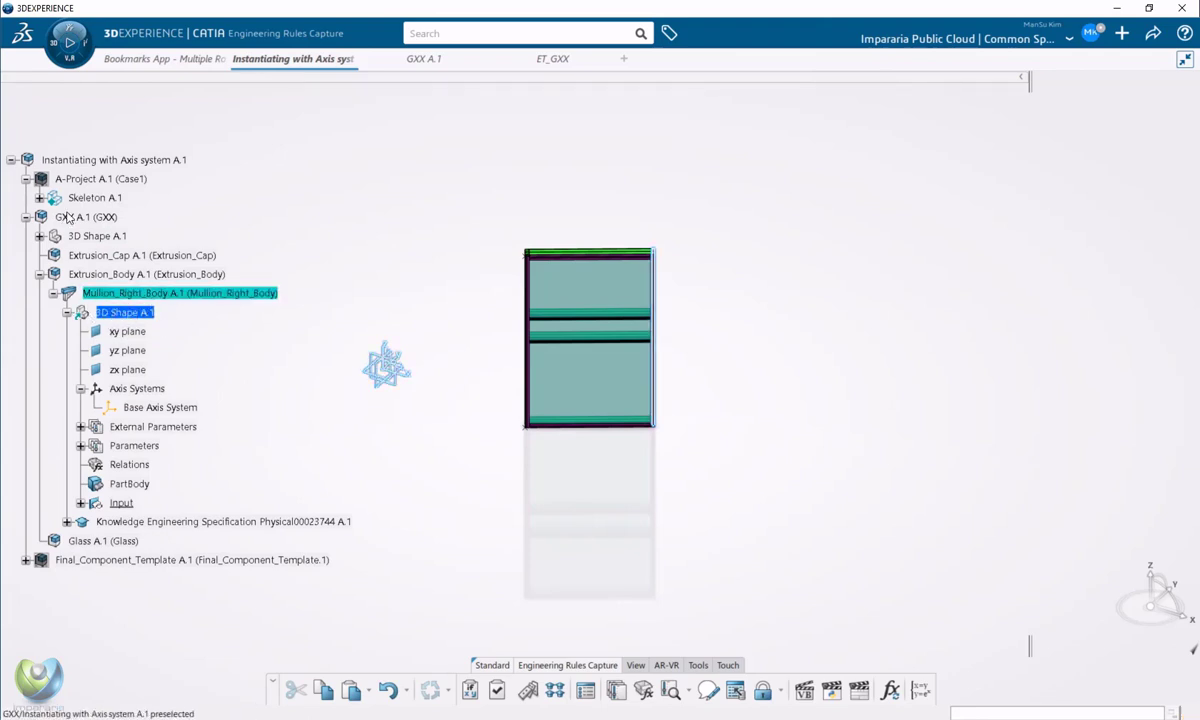
left_click(153, 408)
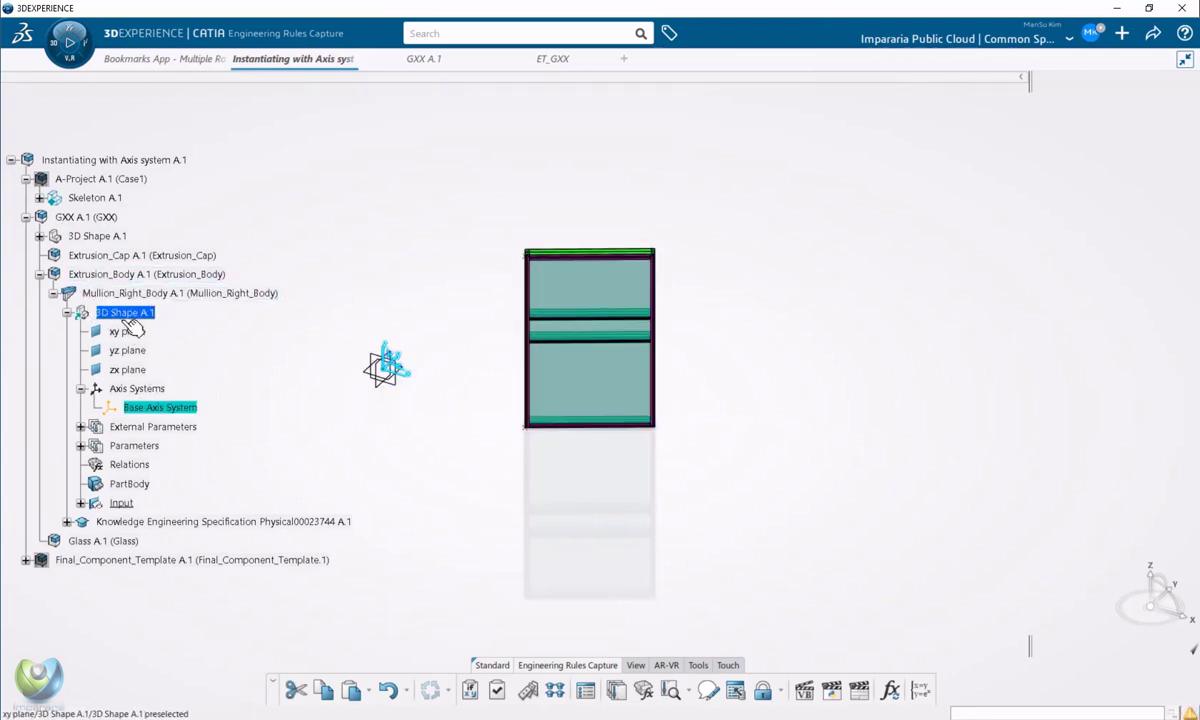
left_click(265, 410)
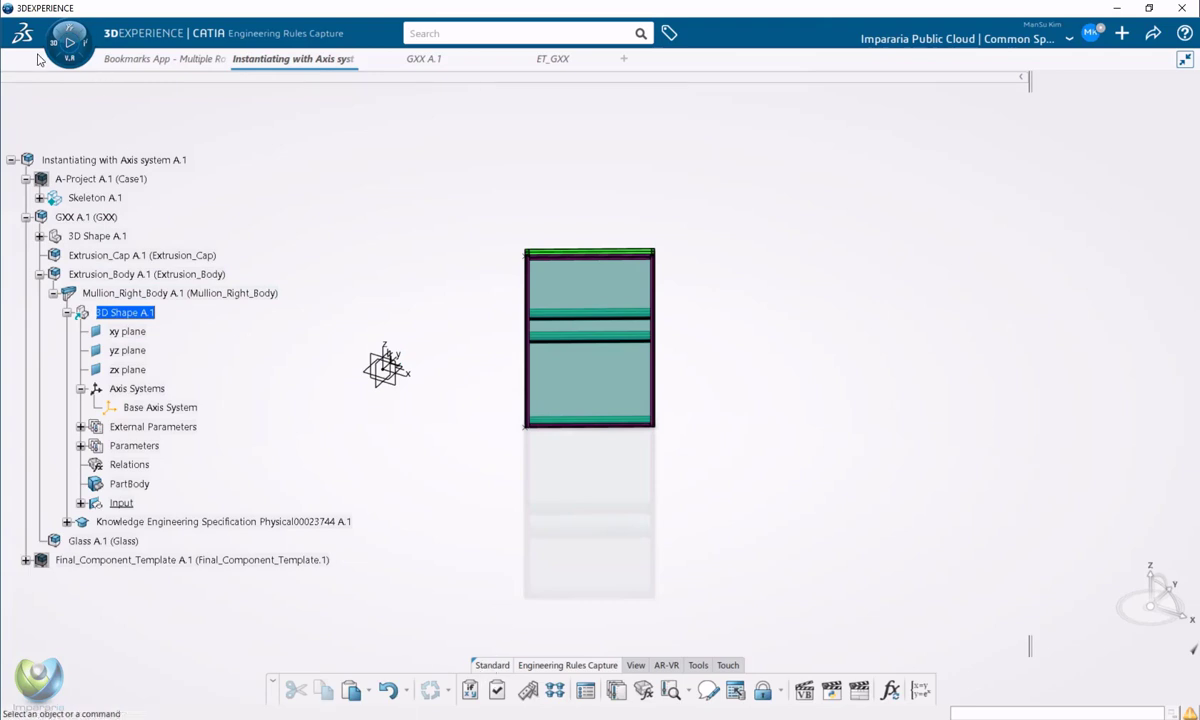
Select Mullion_Right_Body under Extrusion_Body and save the assembly locally
middle_click_drag(645, 455, 598, 407)
scroll(200, 418, "down", 2)
left_click(67, 249)
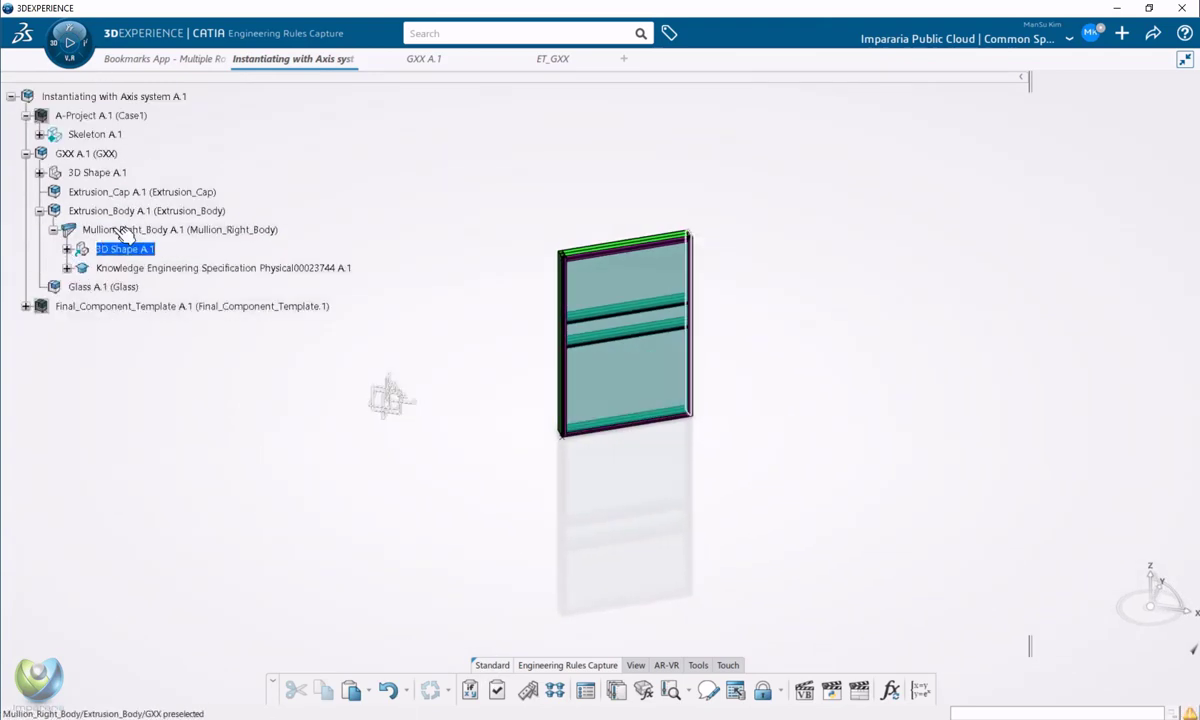
left_click(66, 249)
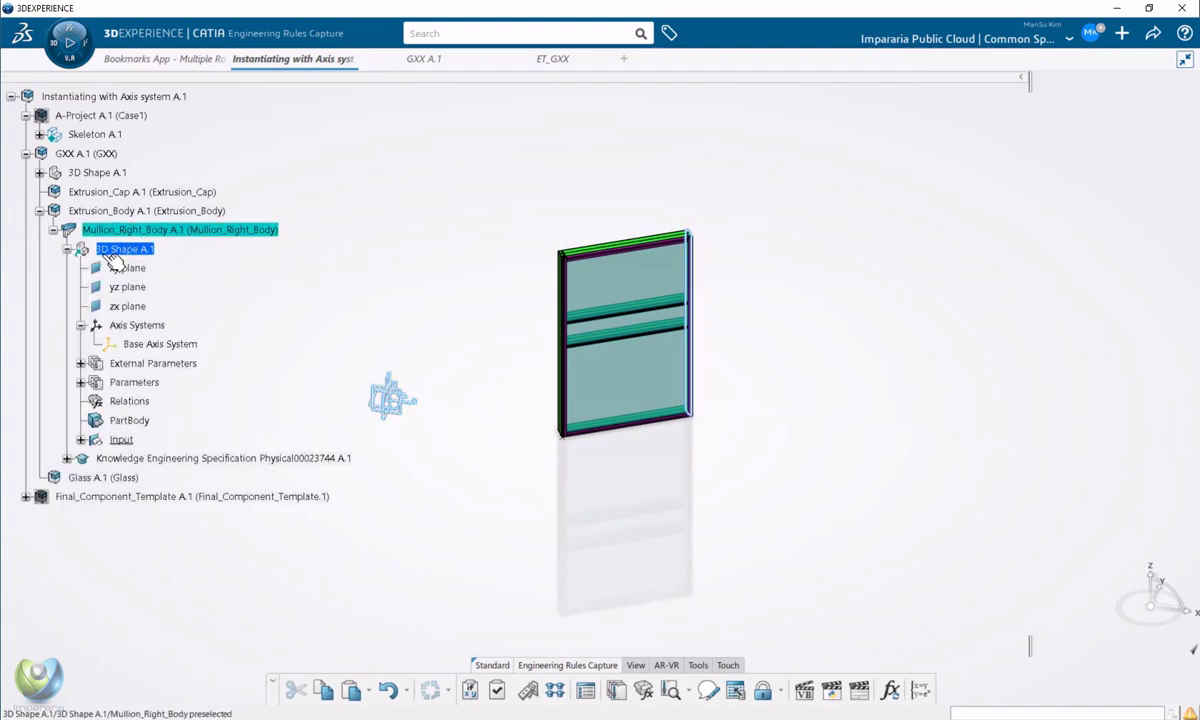
key("ctrl+s")
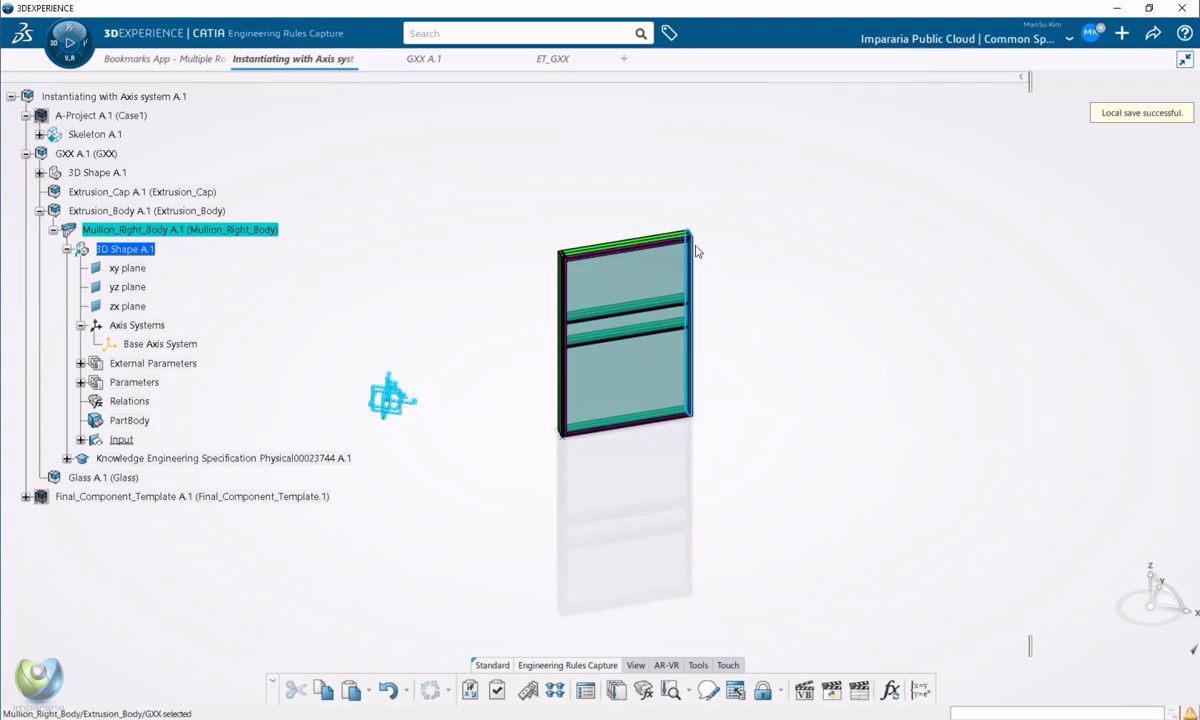
Compare the position of Mullion_Right_Body's axis system and planes with the window frame
middle_click_drag(736, 170, 748, 194)
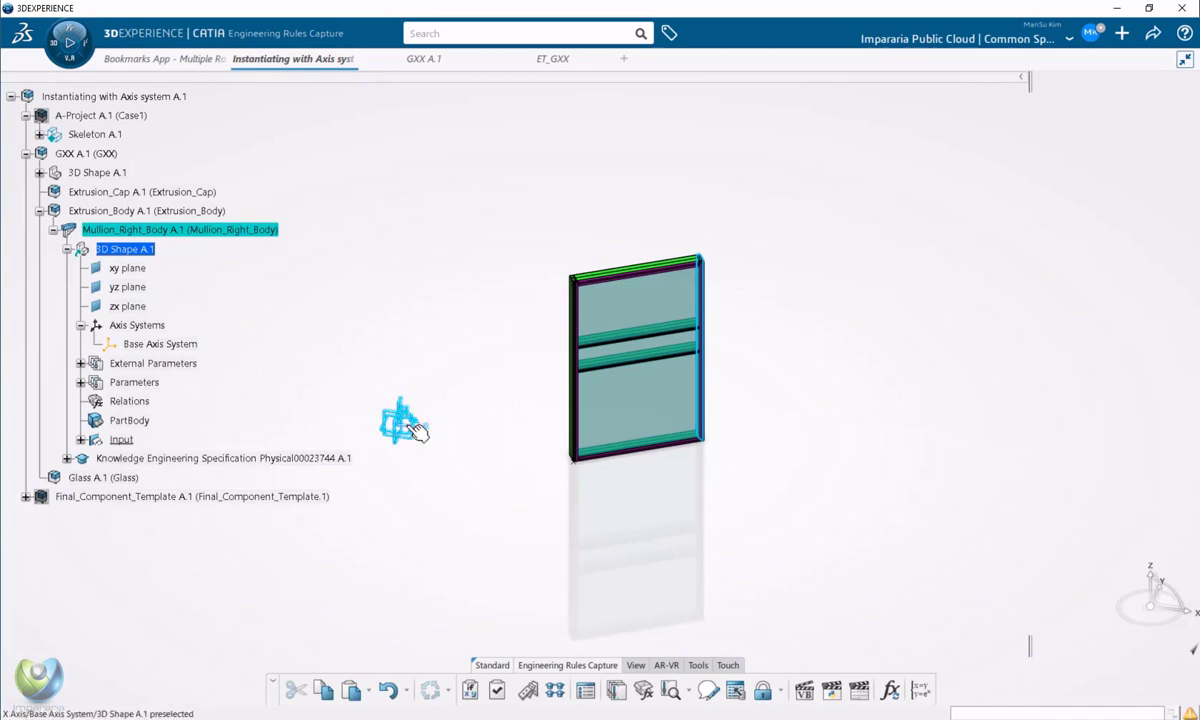
left_click(707, 345)
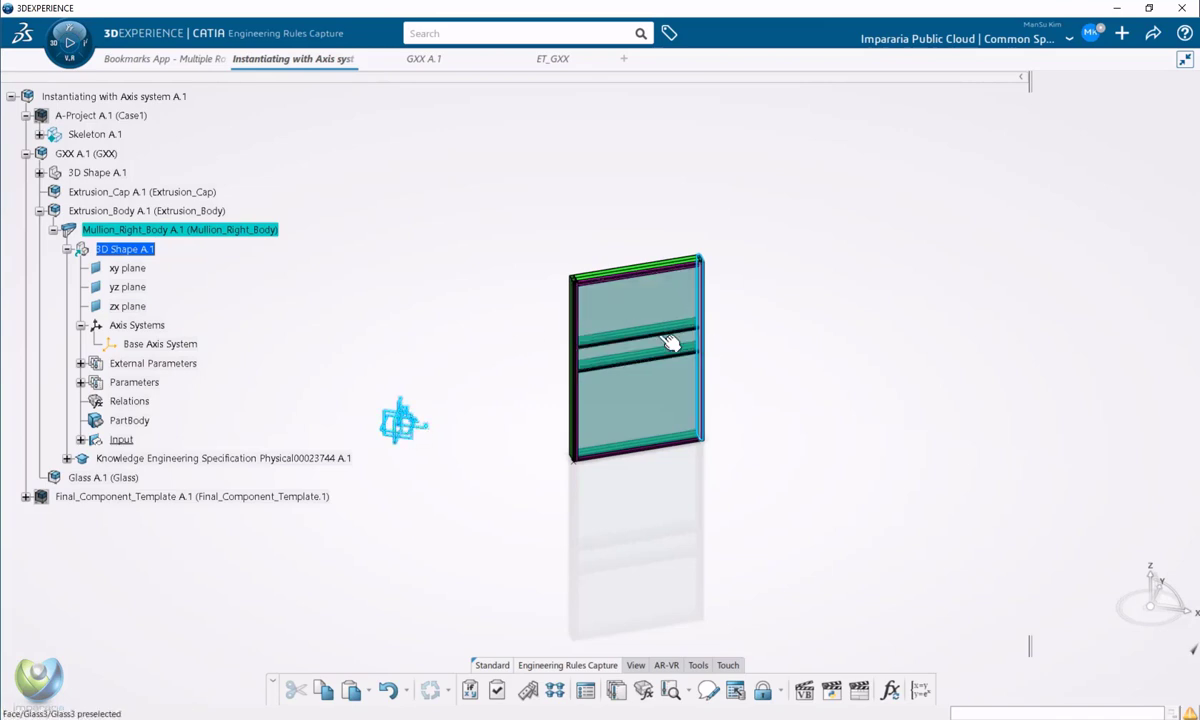
left_click(384, 366)
mouse_move(596, 482)
middle_mouse_down()
mouse_move(647, 462)
mouse_move(615, 475)
mouse_move(588, 464)
middle_mouse_up()
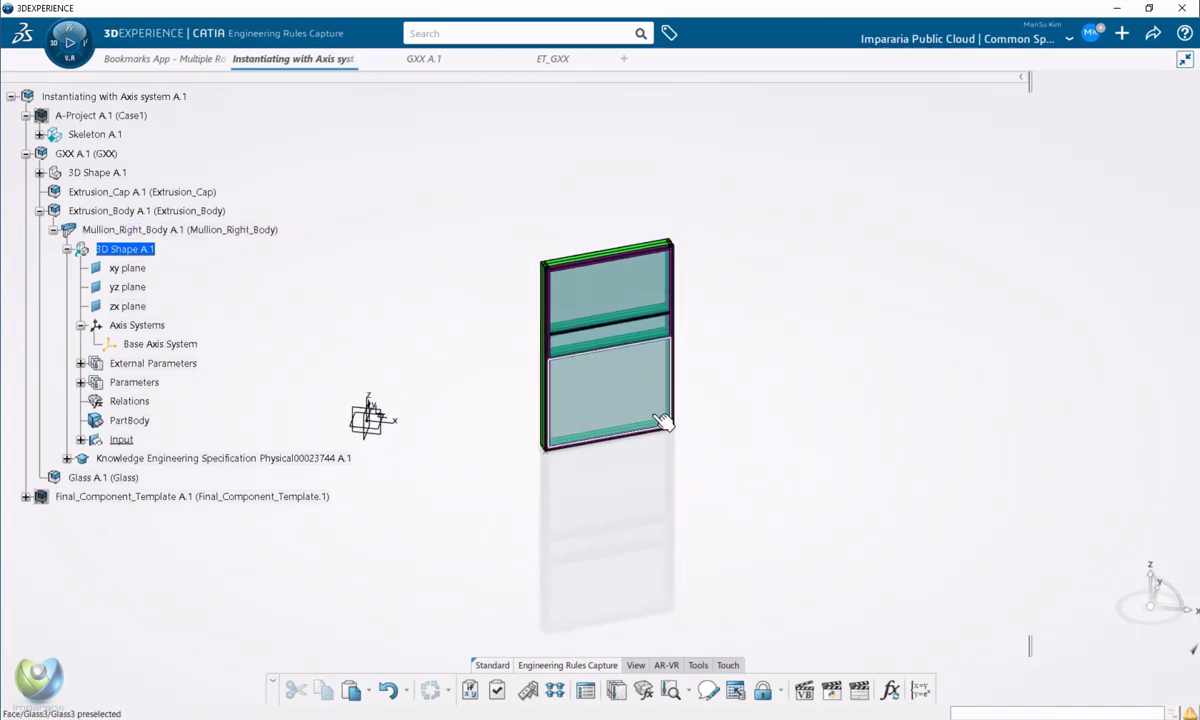
middle_click_drag(663, 420, 638, 415)
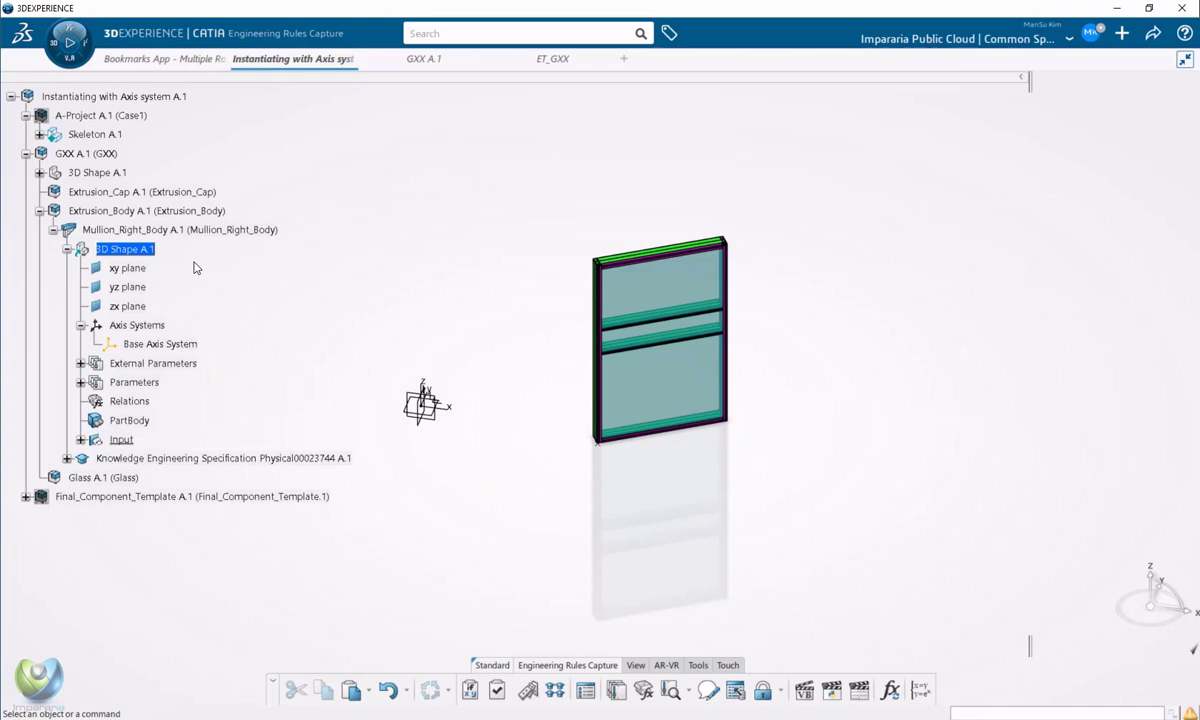
Activate GXX and switch to the Assembly Design app with its assembly commands shown
left_click(105, 155)
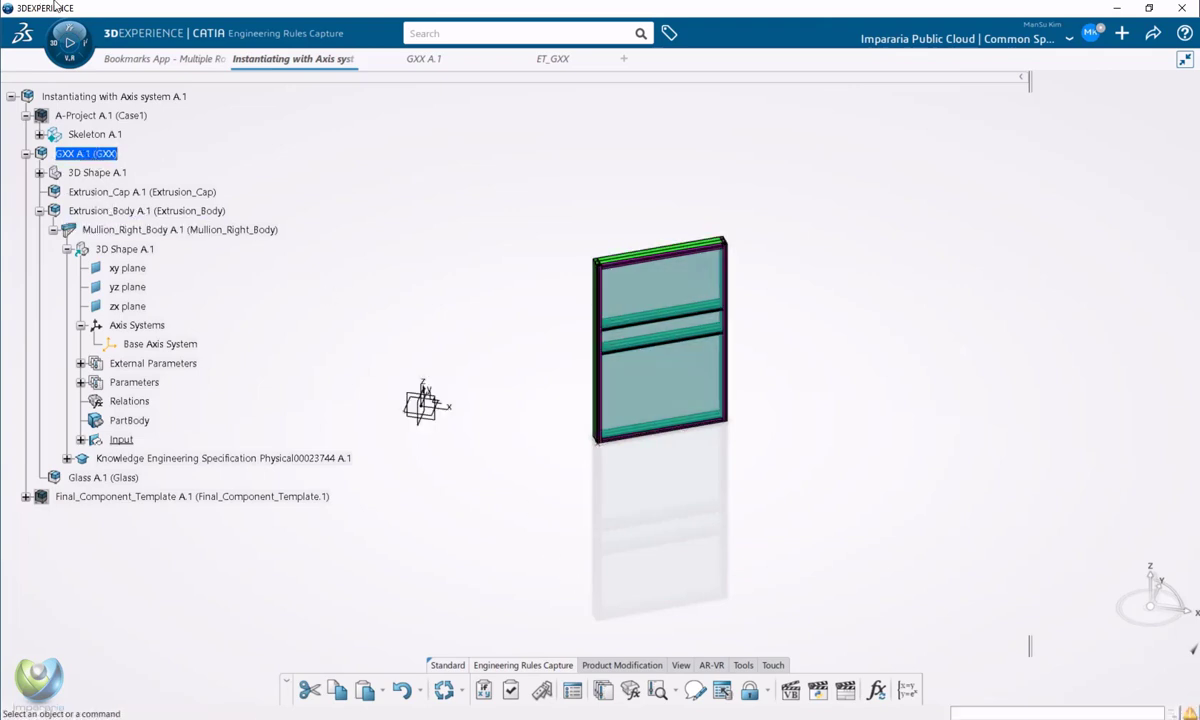
left_click(51, 55)
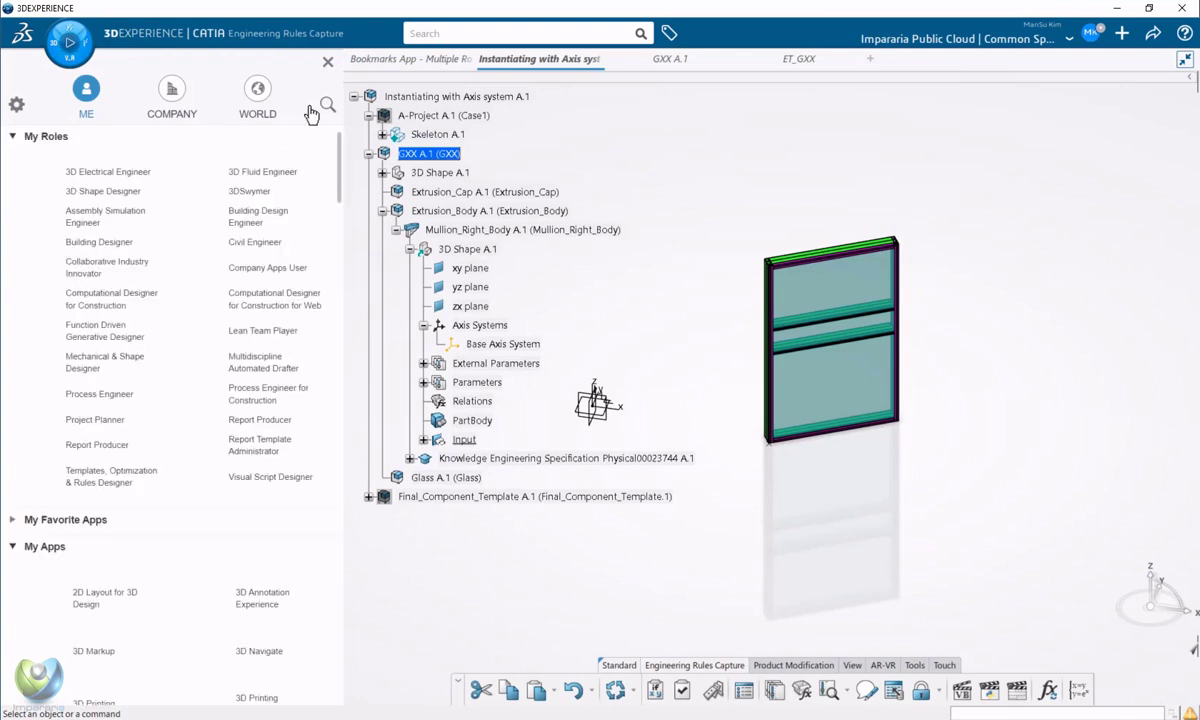
left_click(328, 106)
type("a")
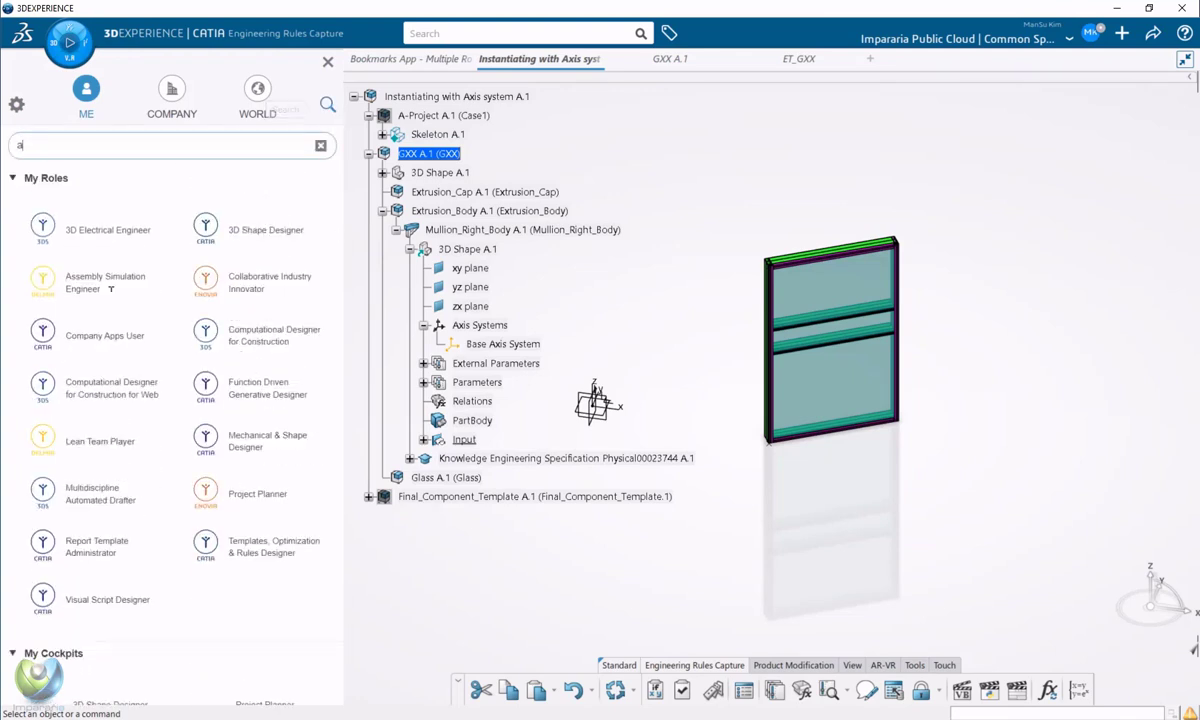
type("ss")
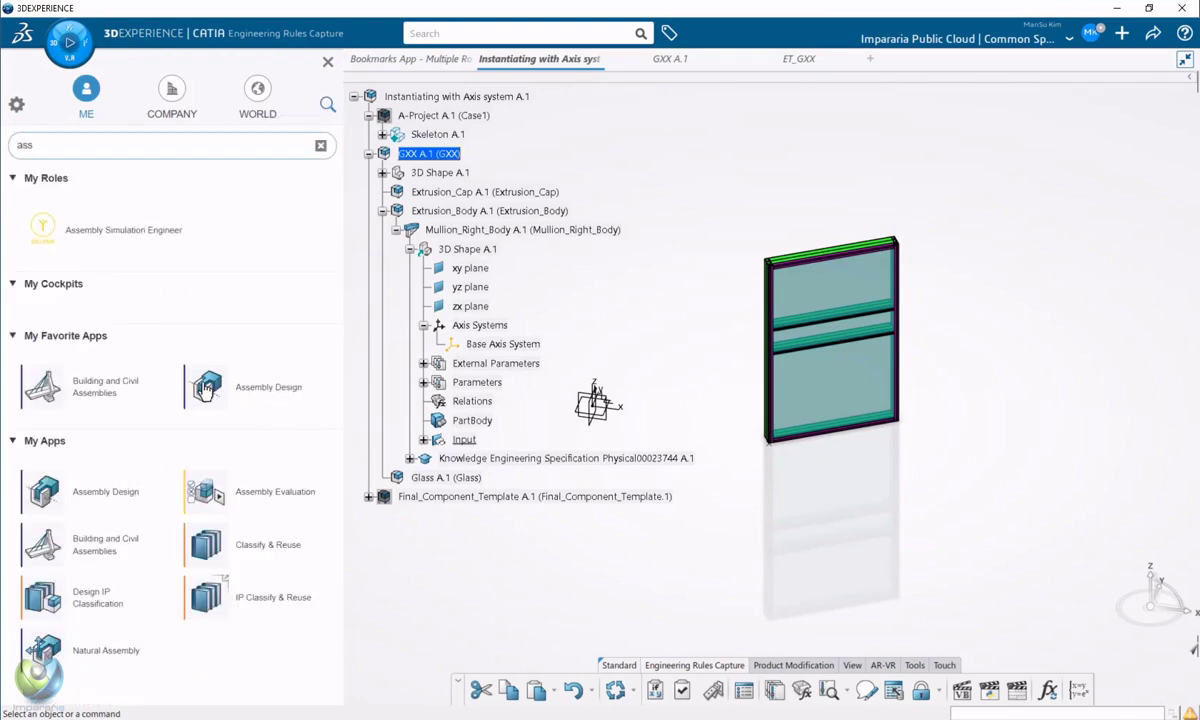
left_click(205, 386)
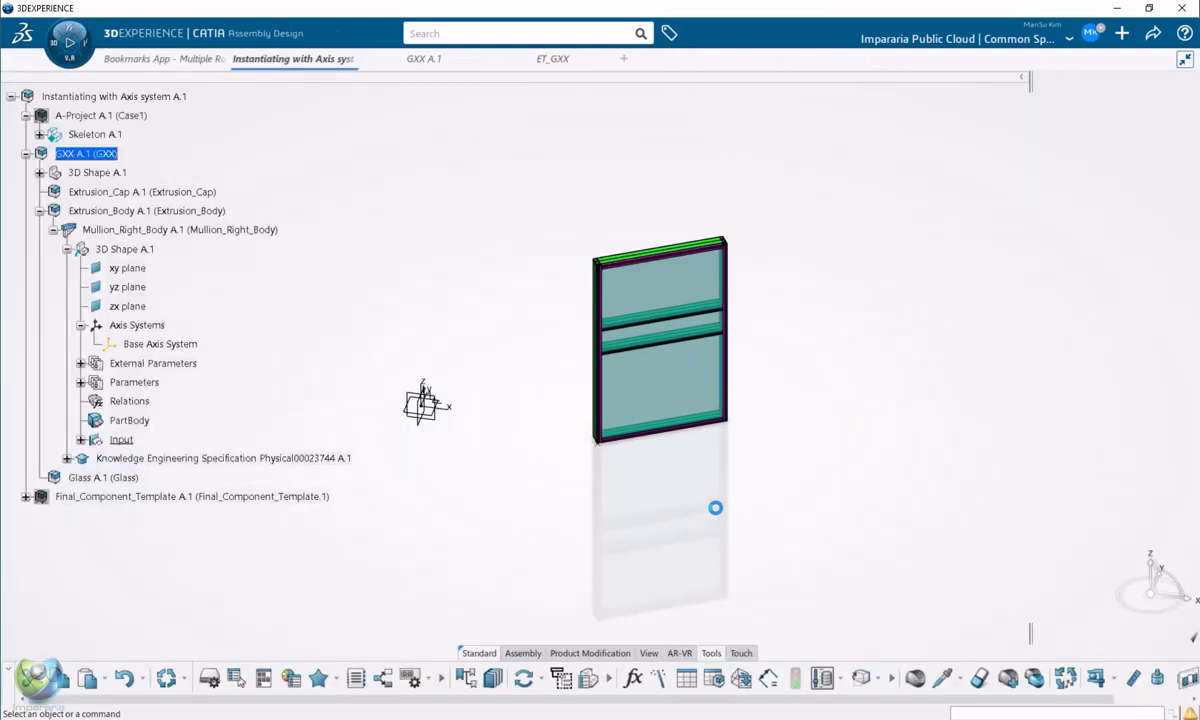
left_click(526, 655)
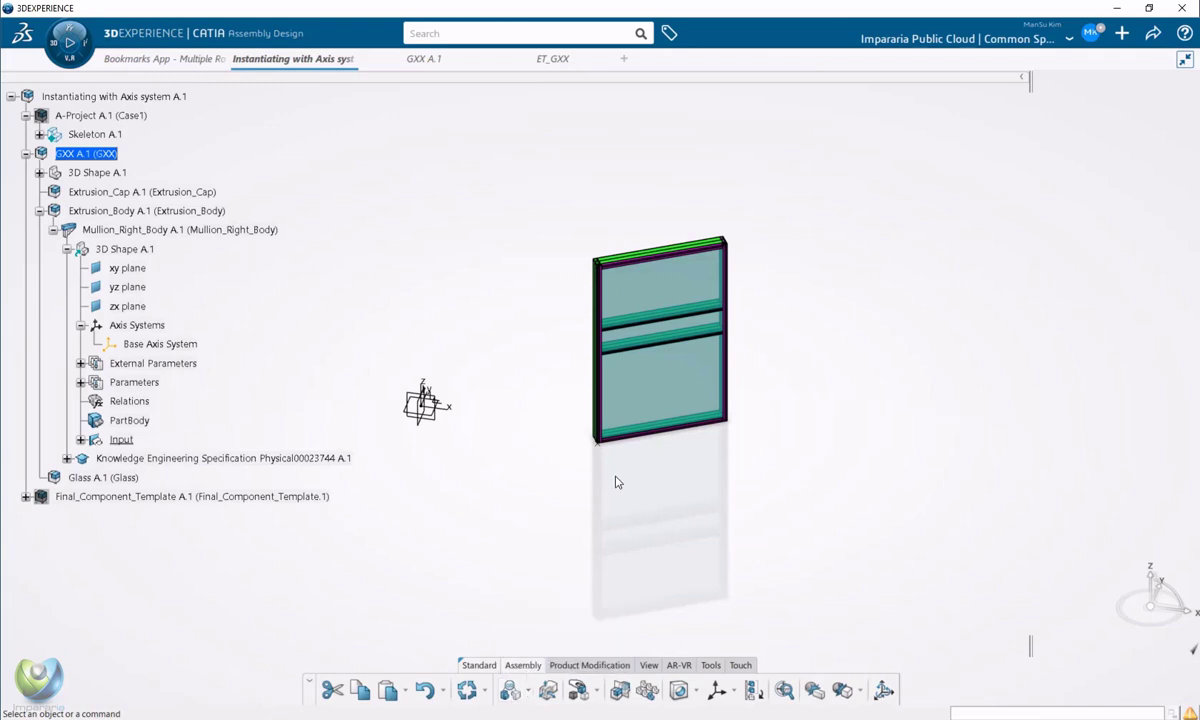
Expand the GXX 3D Shape and its Colume_Right set, and show the Guide_Curve set
left_click(70, 172)
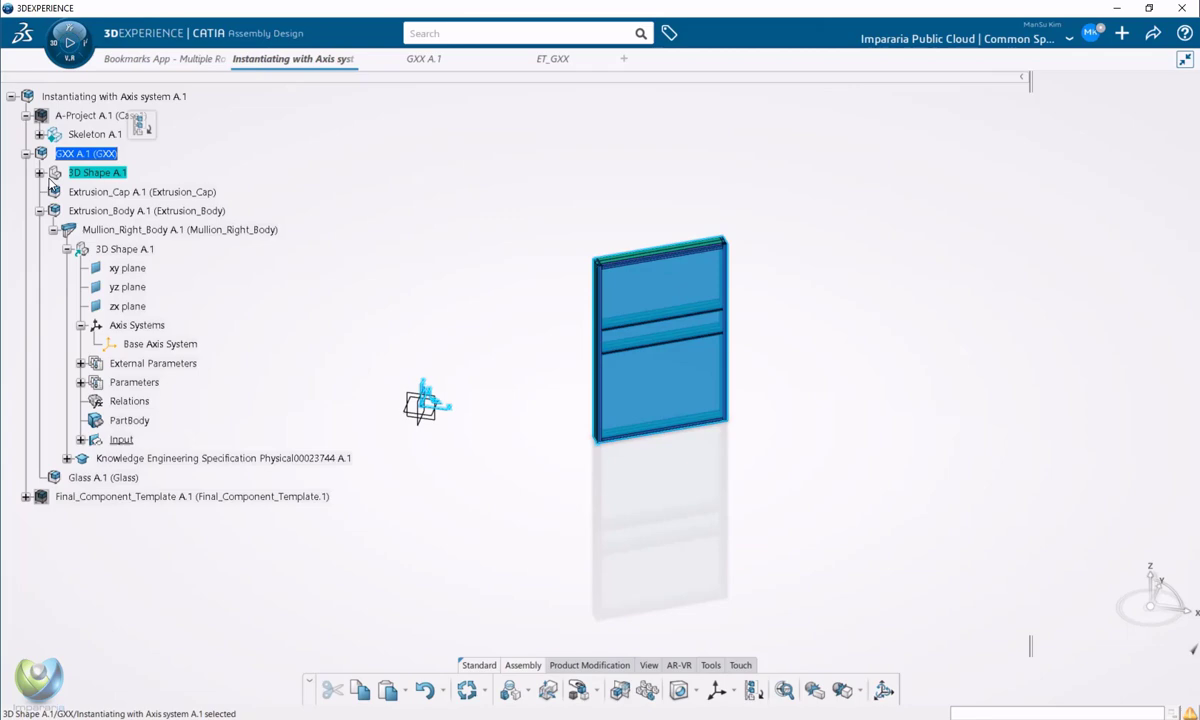
left_click(38, 173)
scroll(300, 345, "down", 2)
middle_click_drag(785, 357, 534, 281)
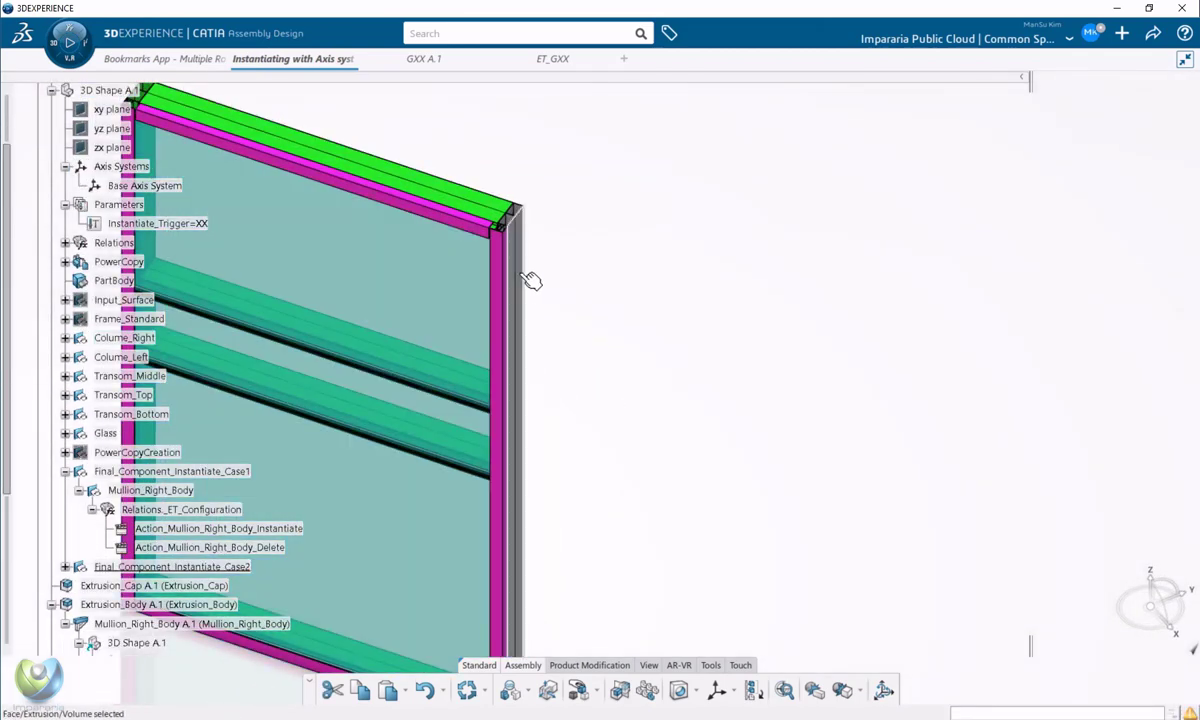
left_click(70, 342)
left_click(66, 338)
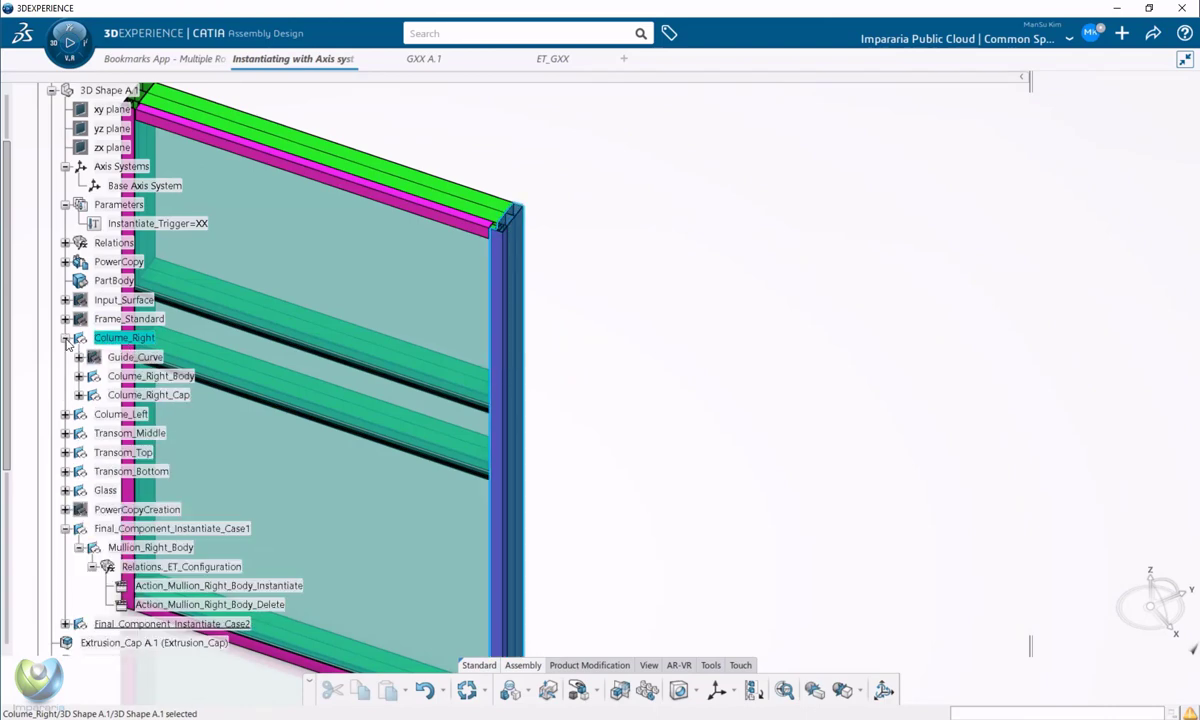
right_click(133, 352)
key("Escape")
left_click(137, 358)
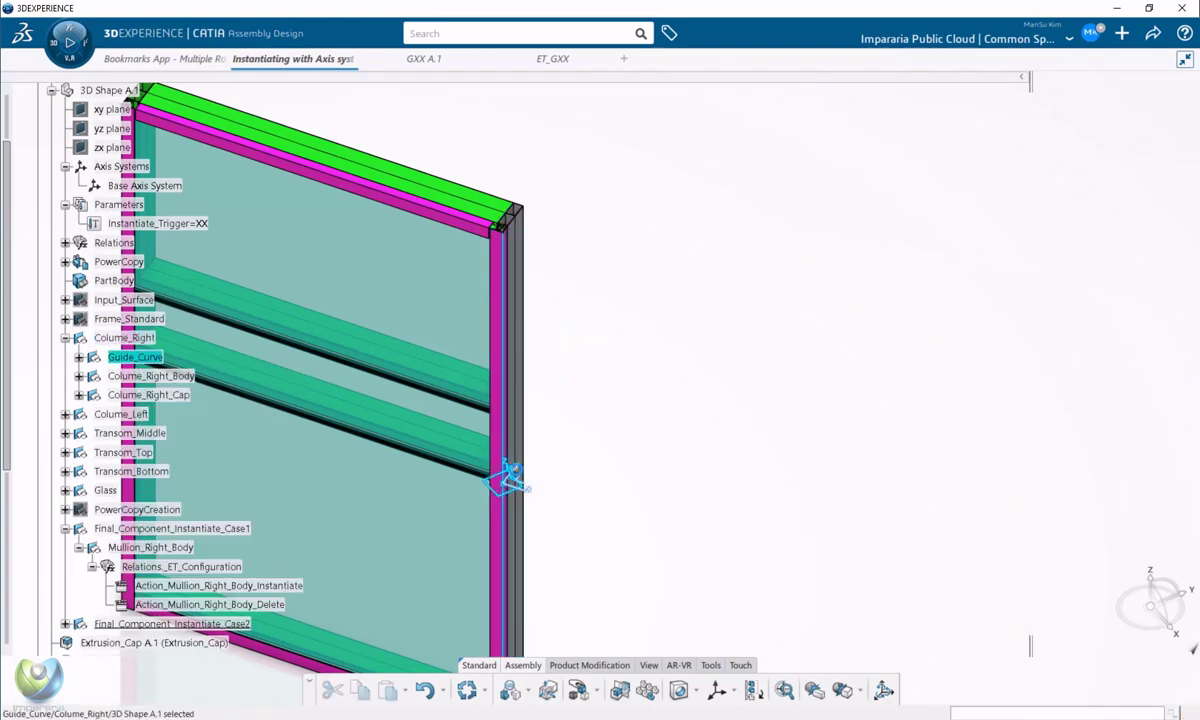
Locate the Base Axis System of Mullion_Right_Body's 3D Shape in the model and return to GXX
scroll(565, 543, "down", 5)
middle_click_drag(583, 543, 255, 441)
scroll(250, 441, "down", 6)
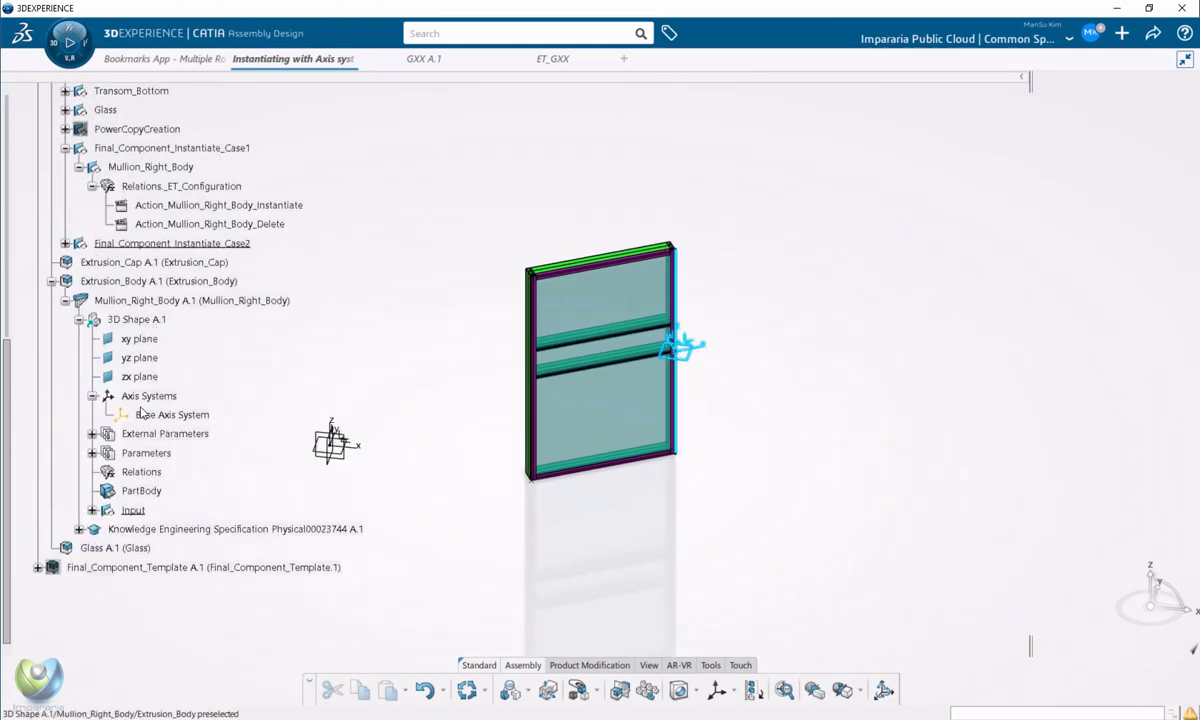
left_click(175, 414)
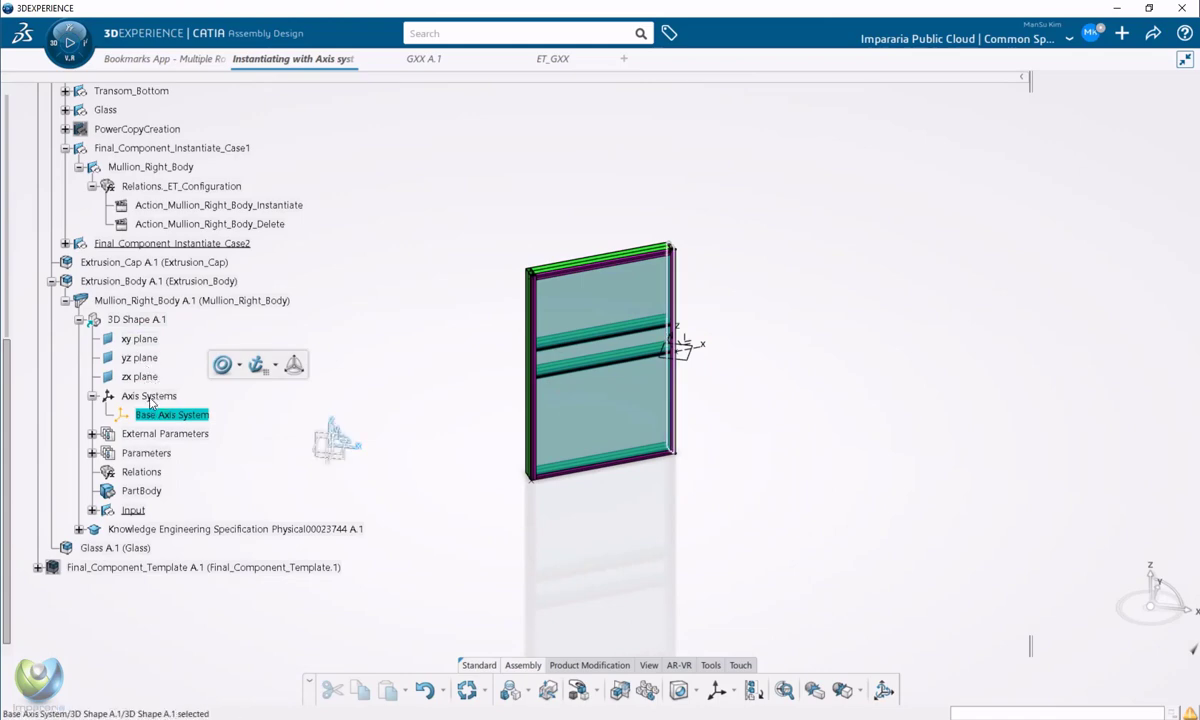
scroll(140, 357, "up", 8)
left_click(190, 232)
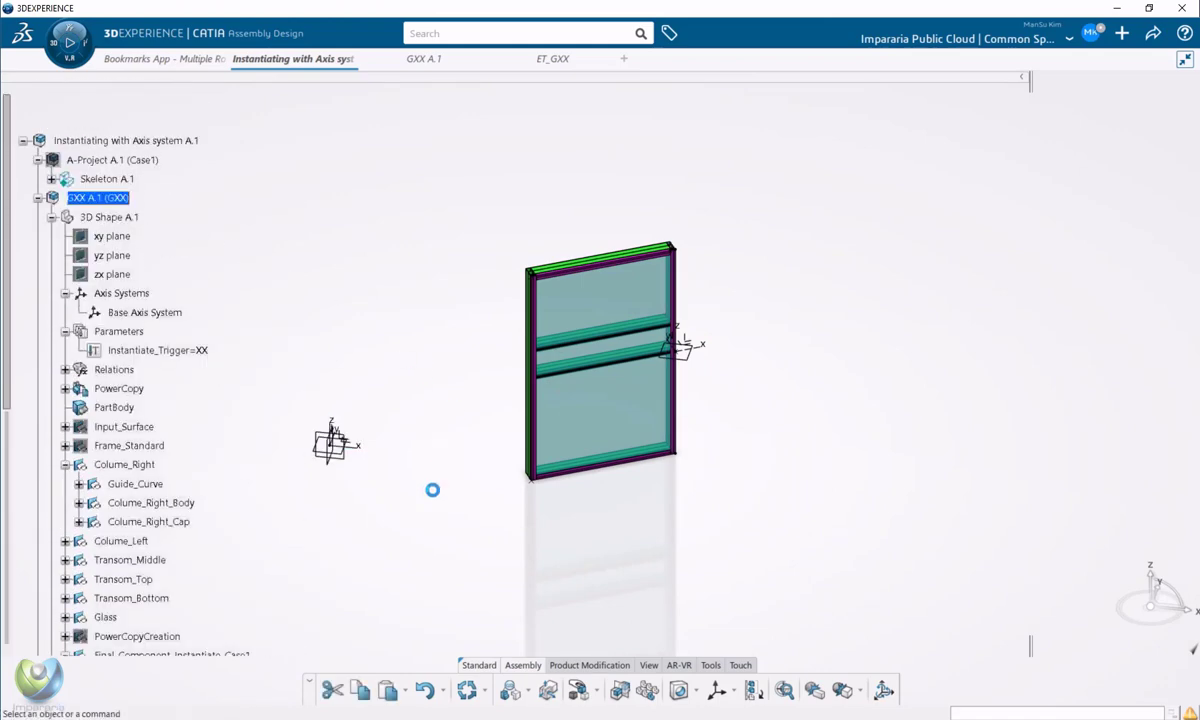
Define an engineering connection with a Coincidence constraint between Mullion_Right_Body's Base Axis System and Axis System_Right_Extrusion in GXX
left_click(510, 692)
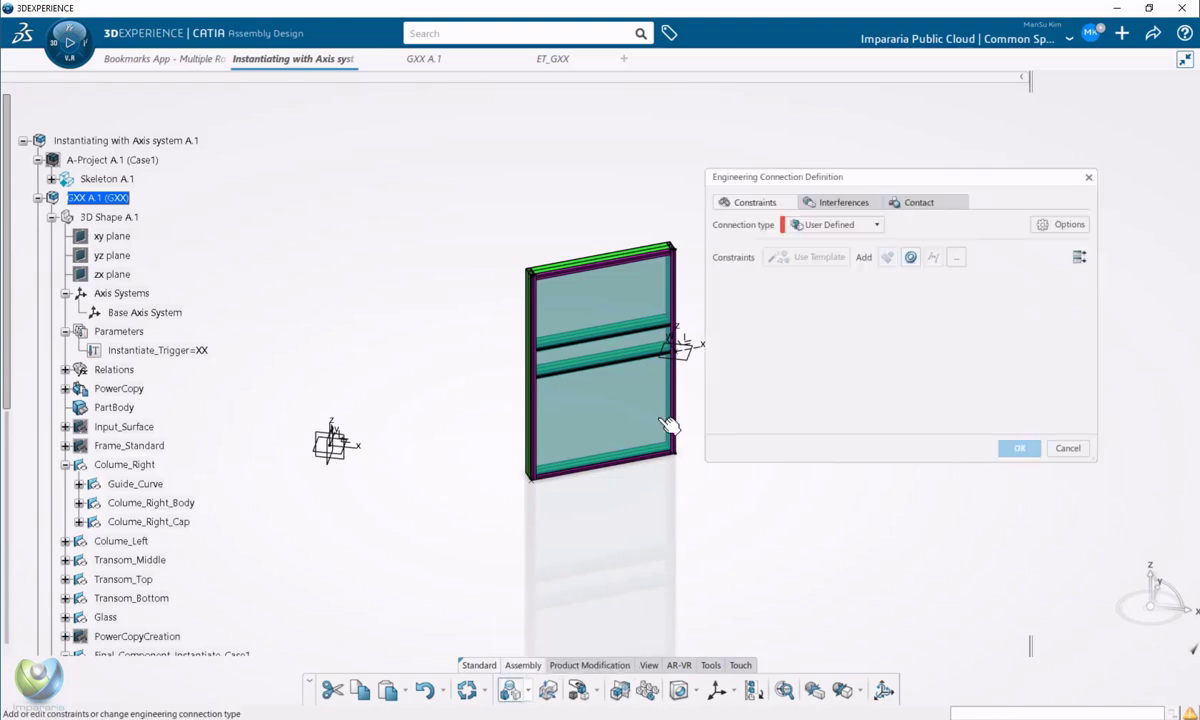
left_click(910, 258)
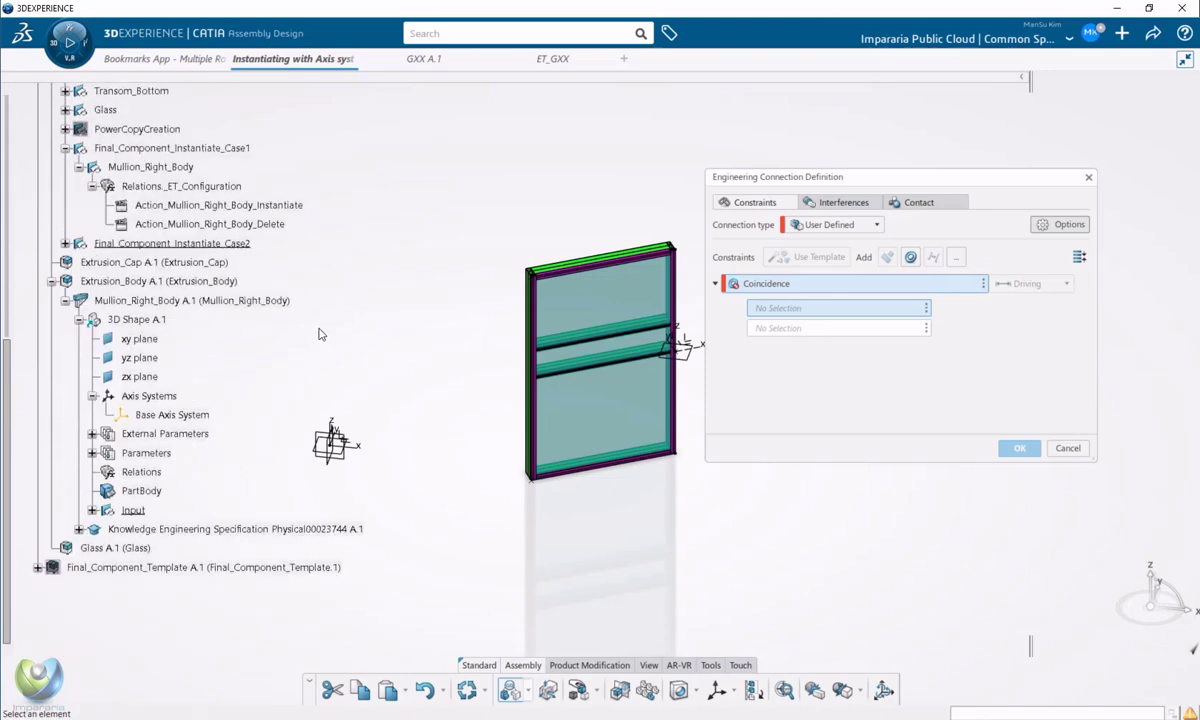
left_click(196, 418)
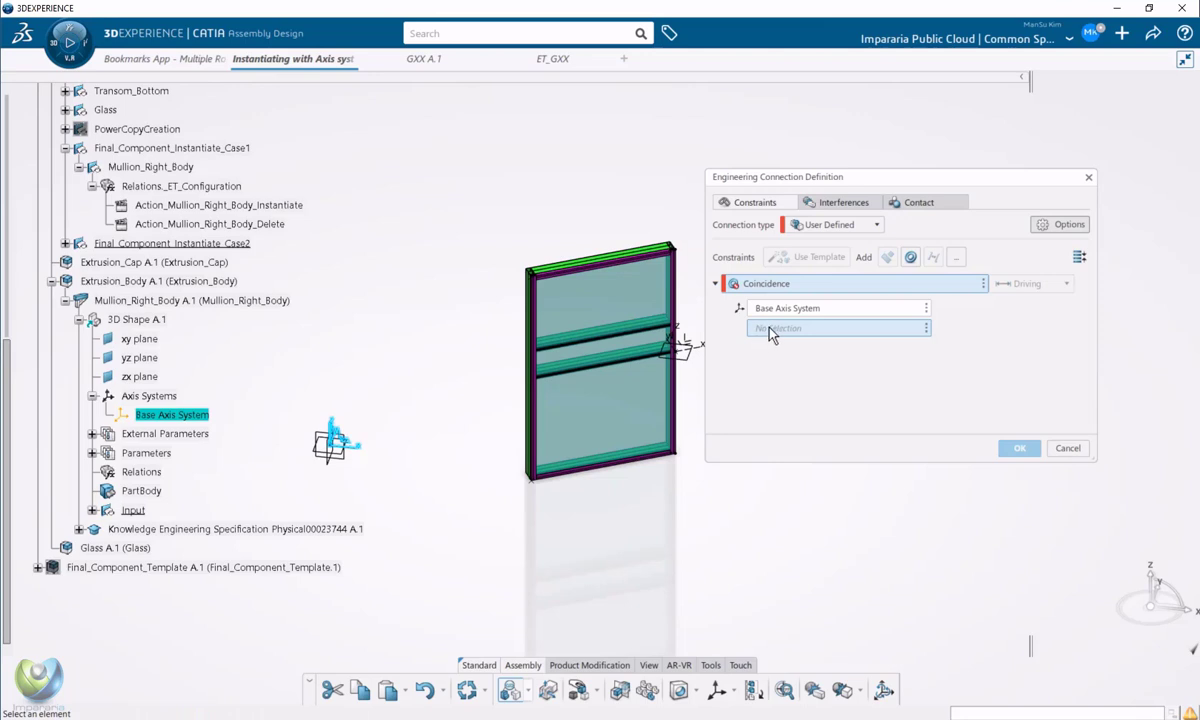
left_click(702, 350)
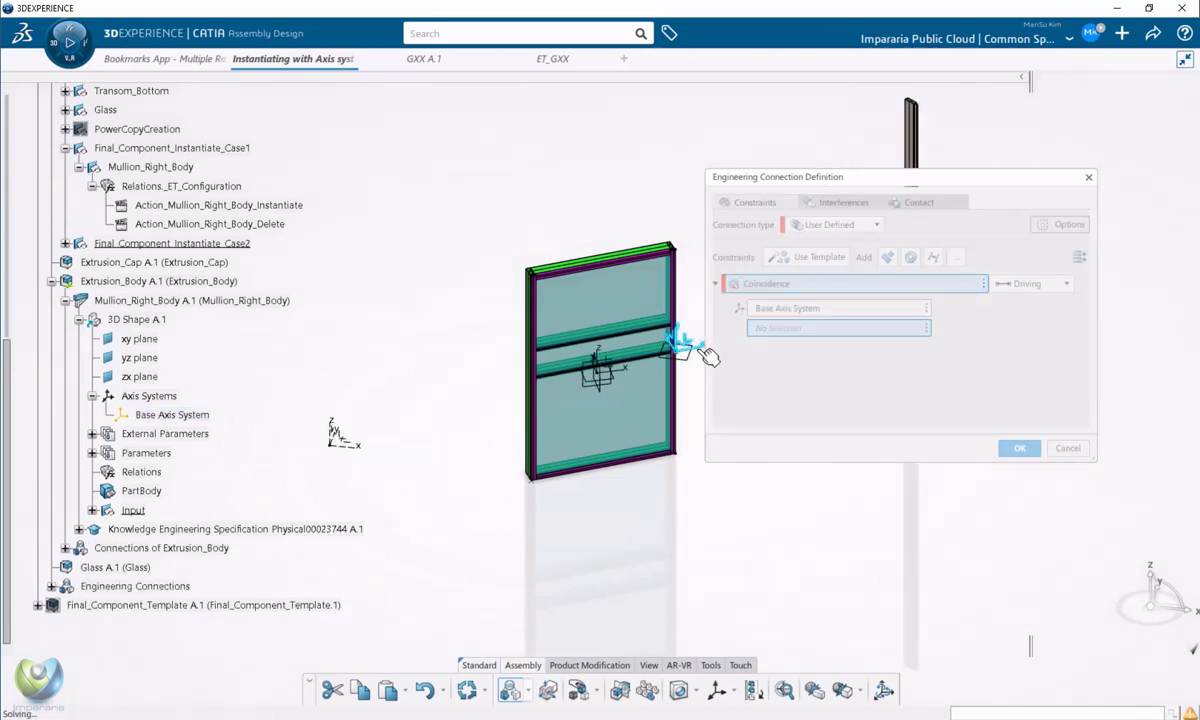
left_click_drag(748, 178, 850, 198)
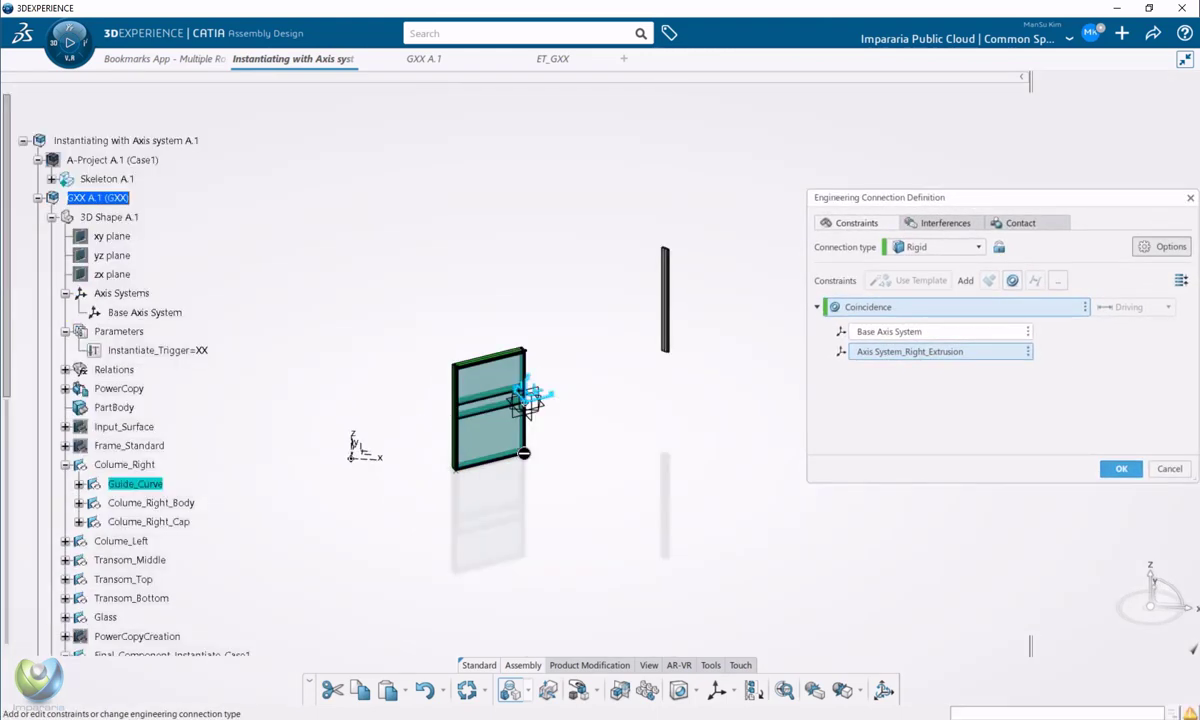
Collapse the 3D Shapes of Mullion_Right_Body and GXX in the tree
scroll(519, 453, "down", 5)
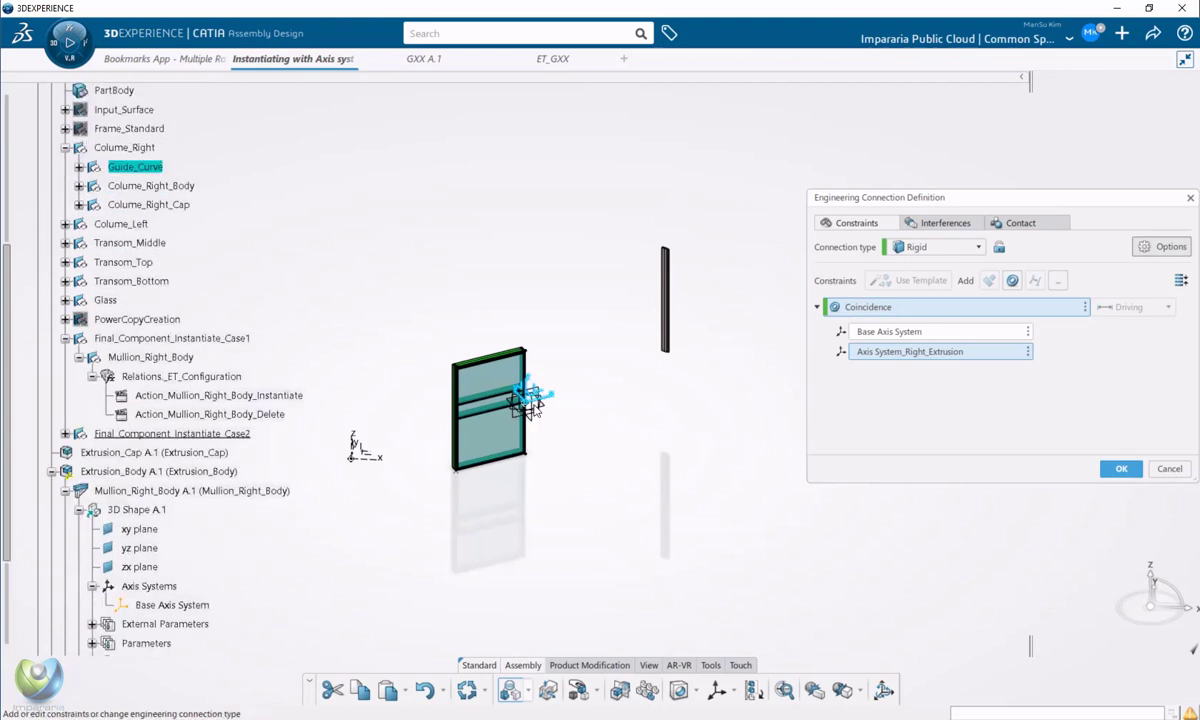
scroll(115, 448, "down", 2)
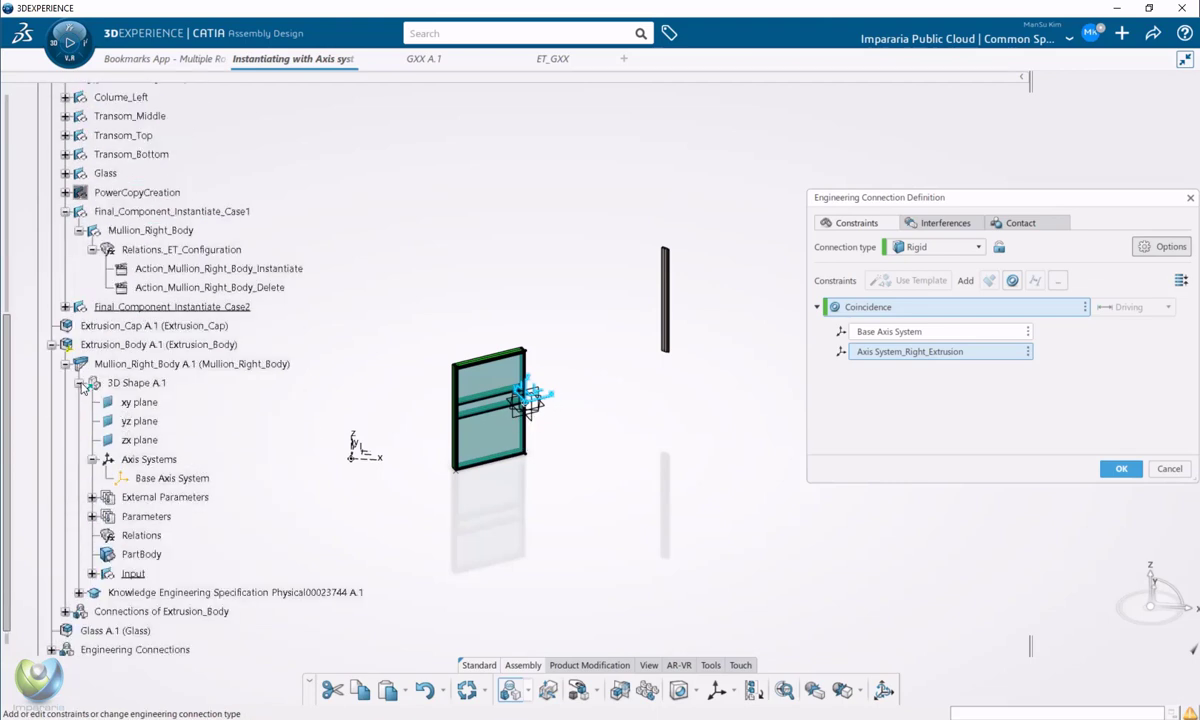
left_click(80, 384)
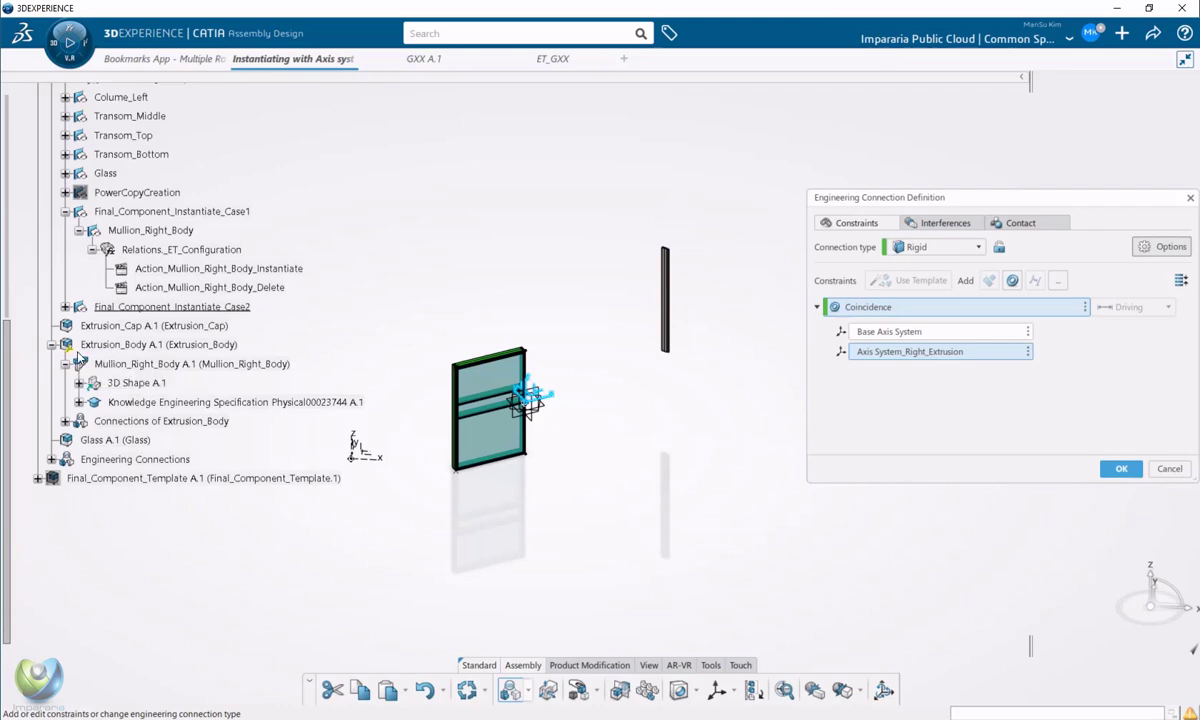
scroll(62, 348, "up", 7)
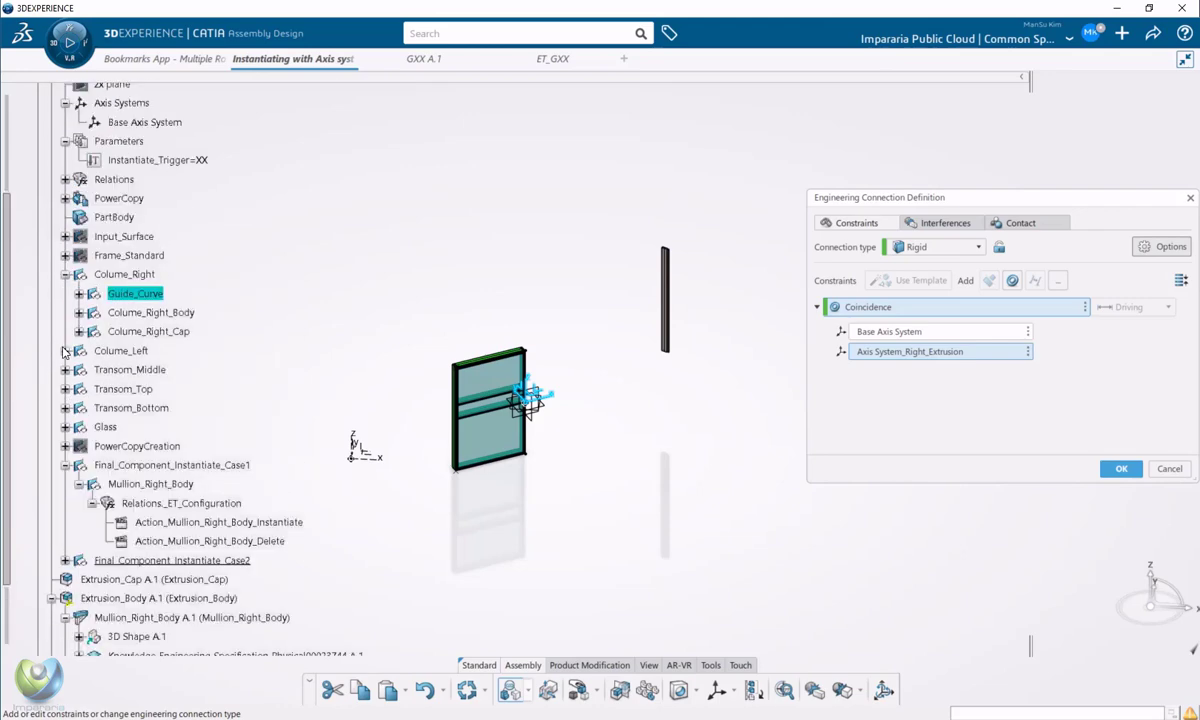
left_click(41, 216)
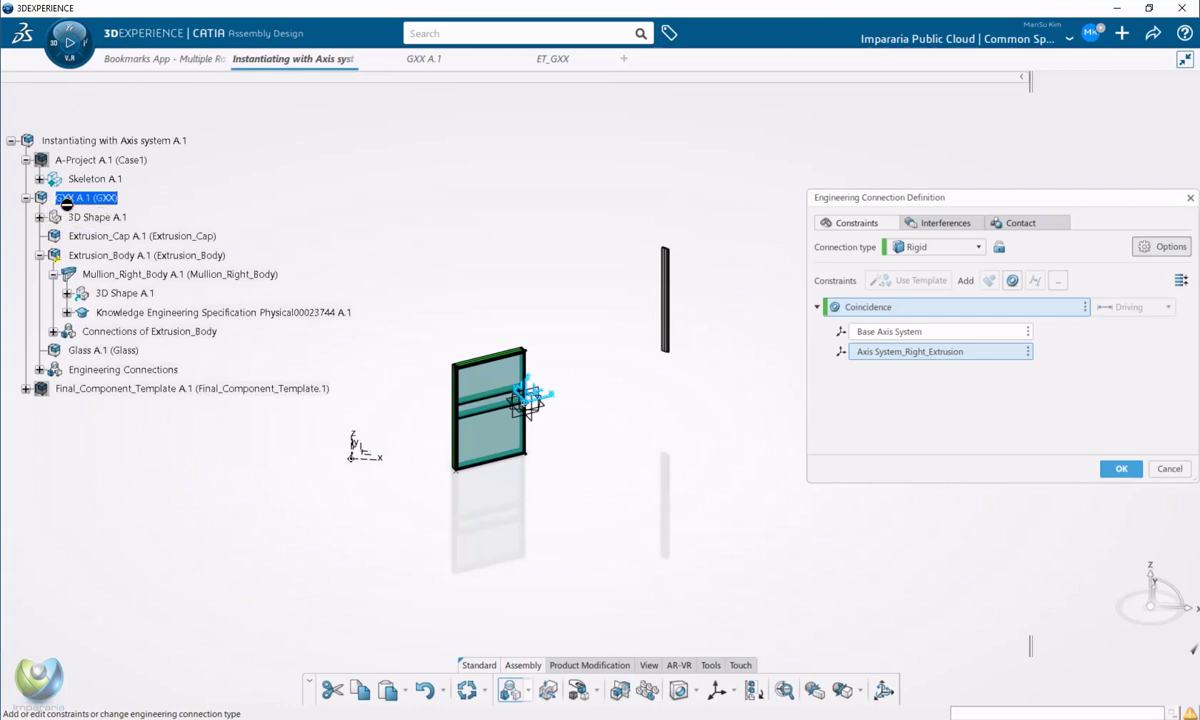
scroll(83, 240, "down", 1)
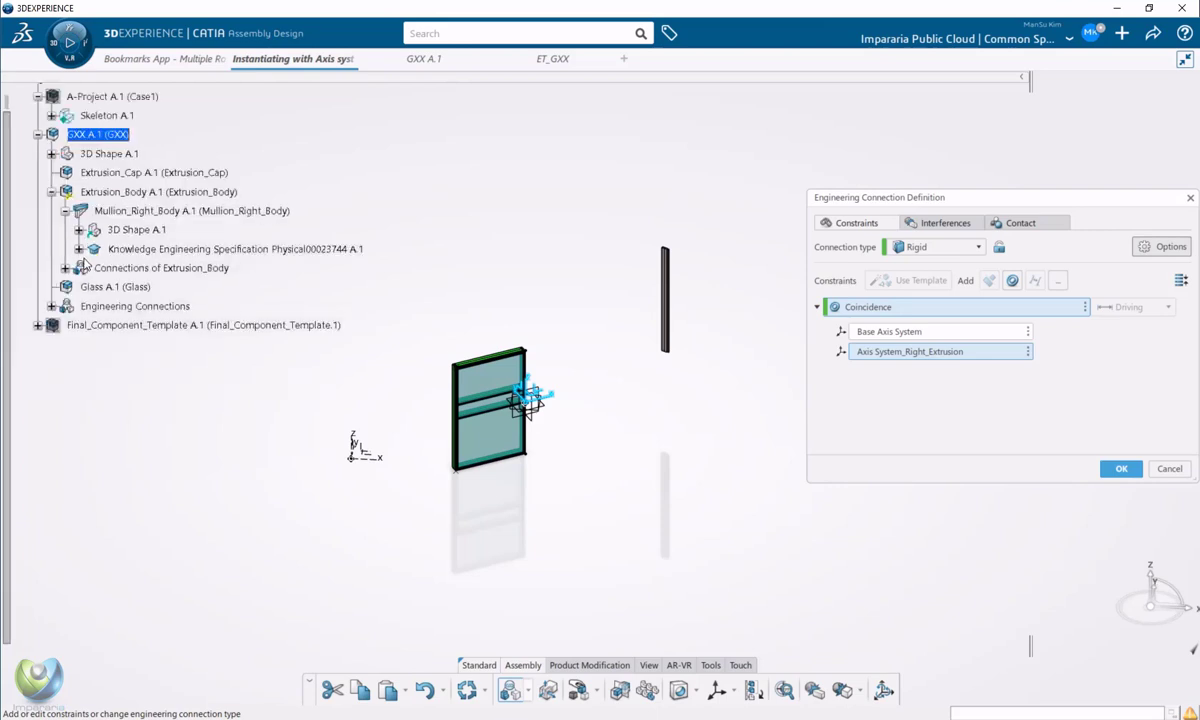
scroll(87, 222, "up", 1)
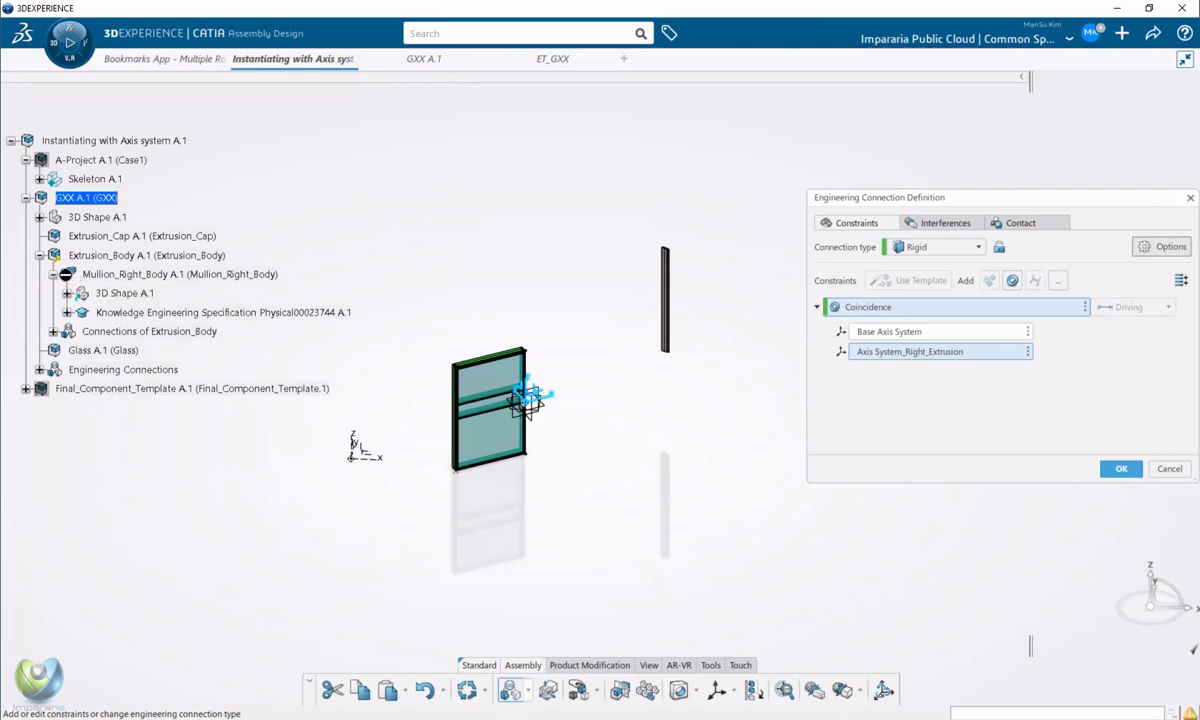
Examine where Extrusion_Body and Mullion_Right_Body sit in the GXX structure
middle_click_drag(614, 436, 520, 400)
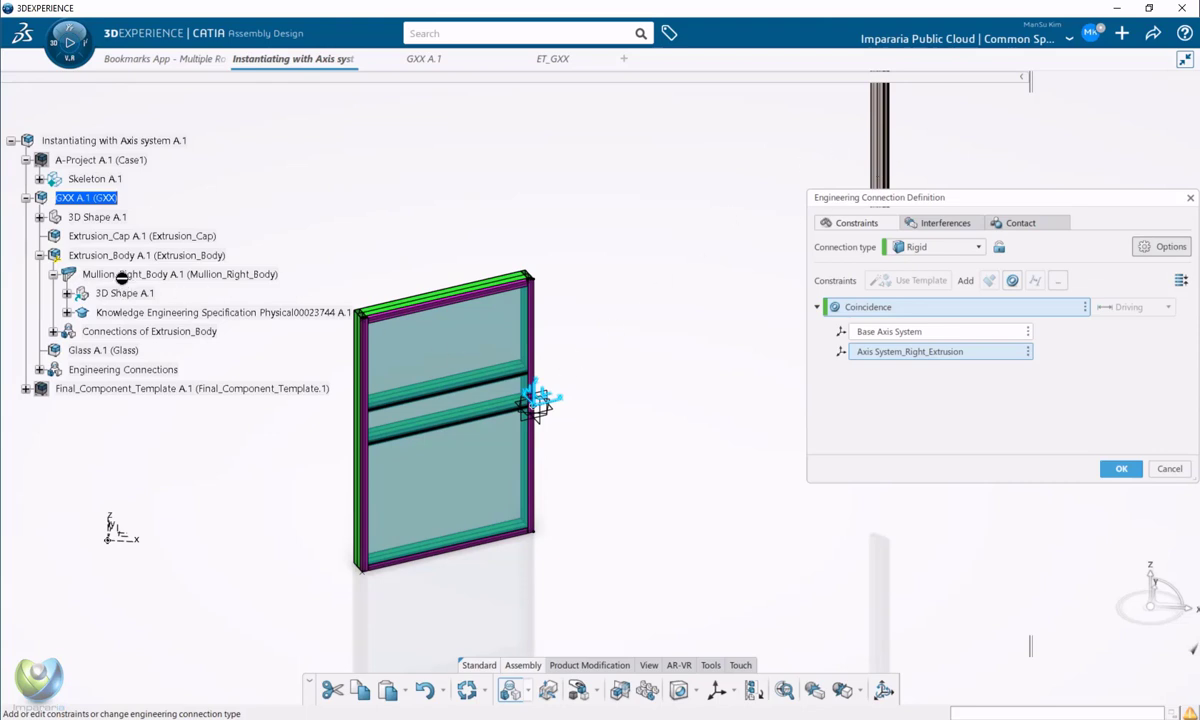
left_click(39, 256)
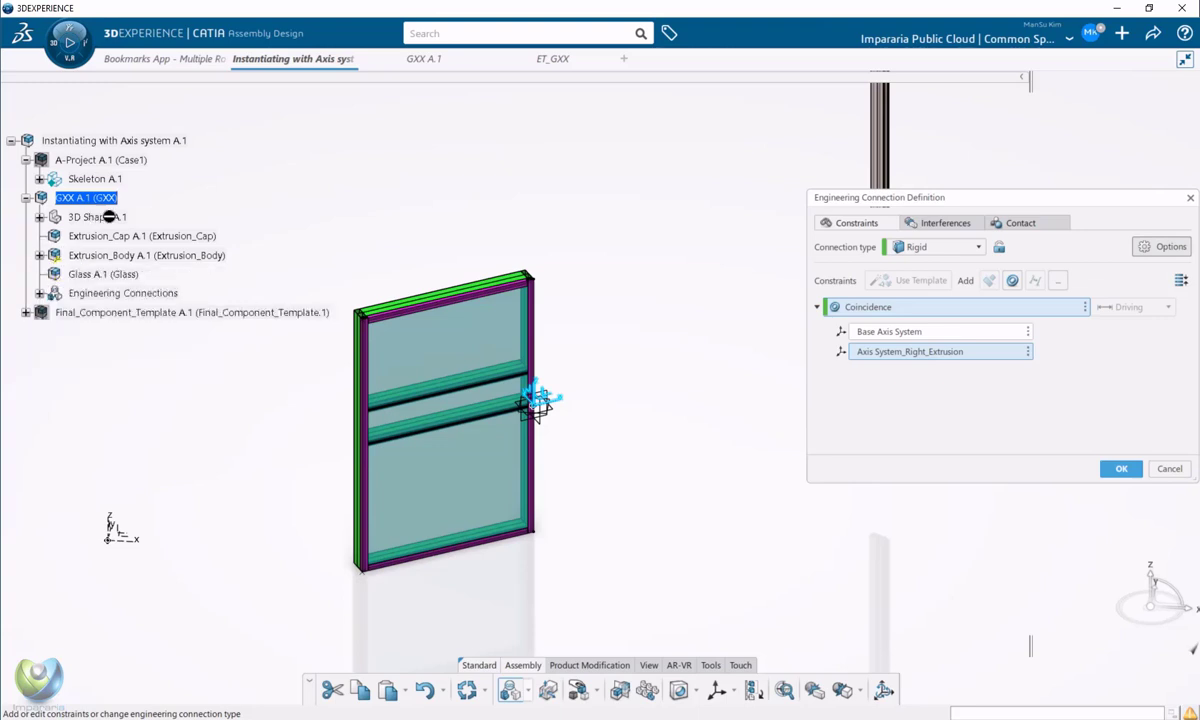
left_click(39, 255)
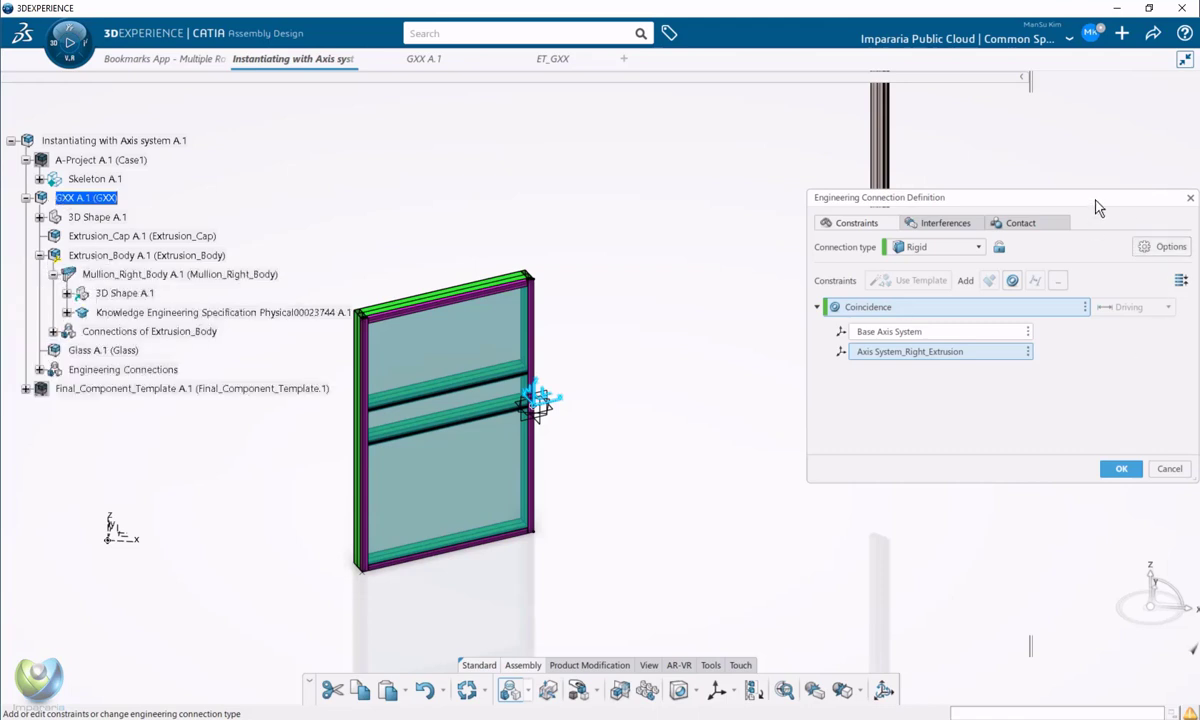
Enable Allow Contextual Connections in the engineering connection's options
left_click_drag(1096, 205, 983, 211)
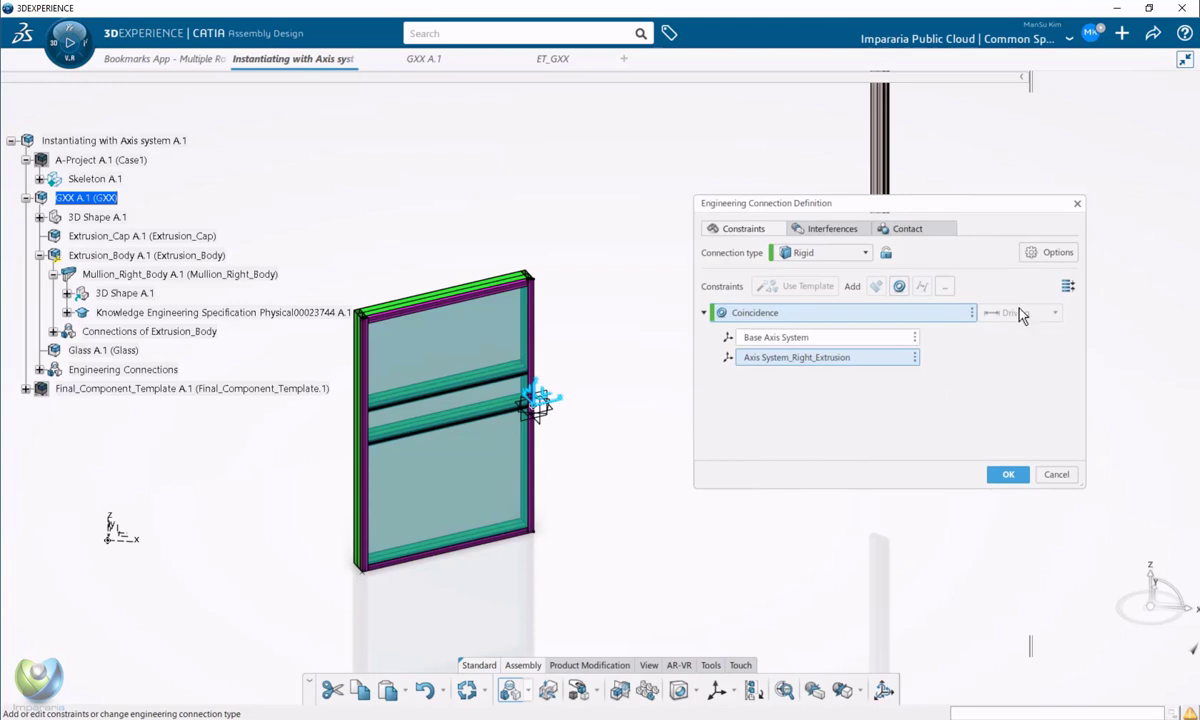
left_click(1052, 254)
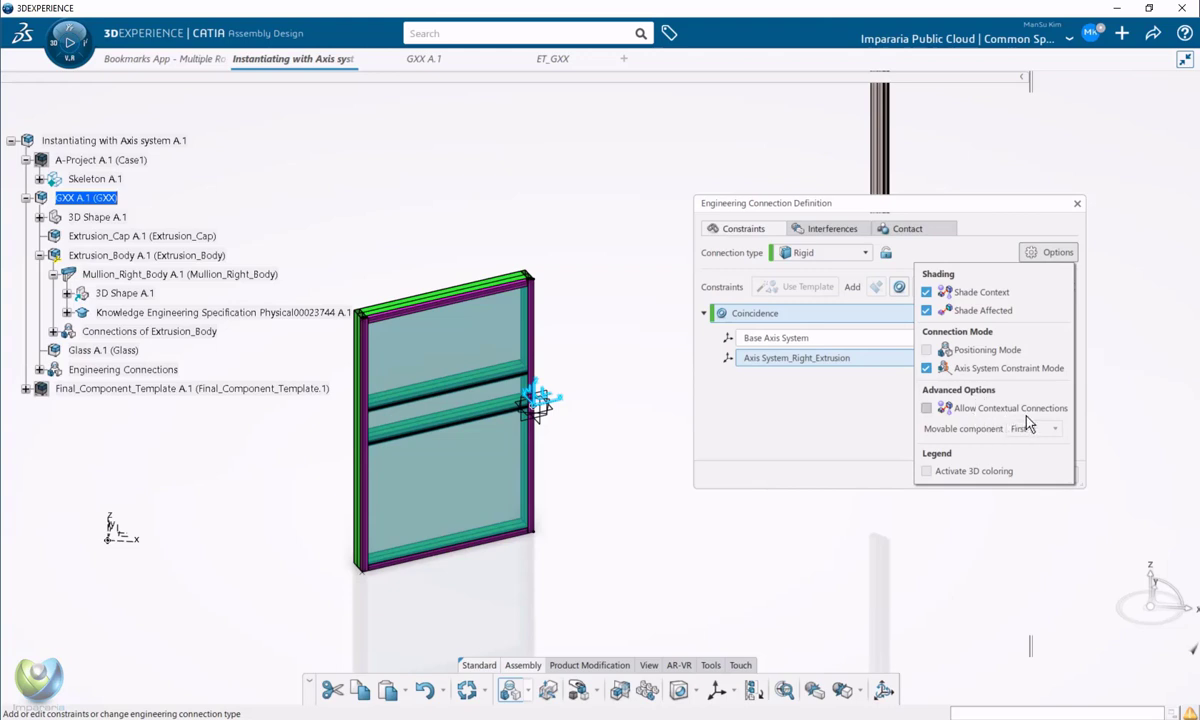
left_click(928, 409)
left_click(785, 205)
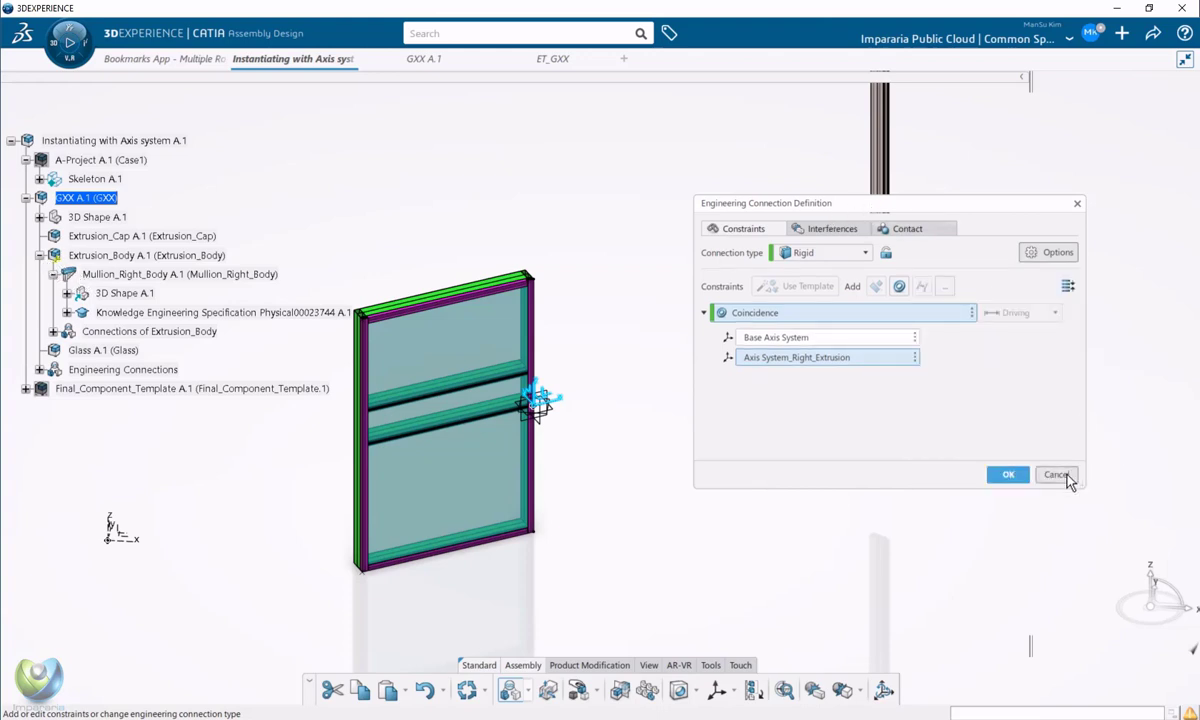
Cancel the current engineering connection definition and open GXX in a new app tab
left_click(1056, 474)
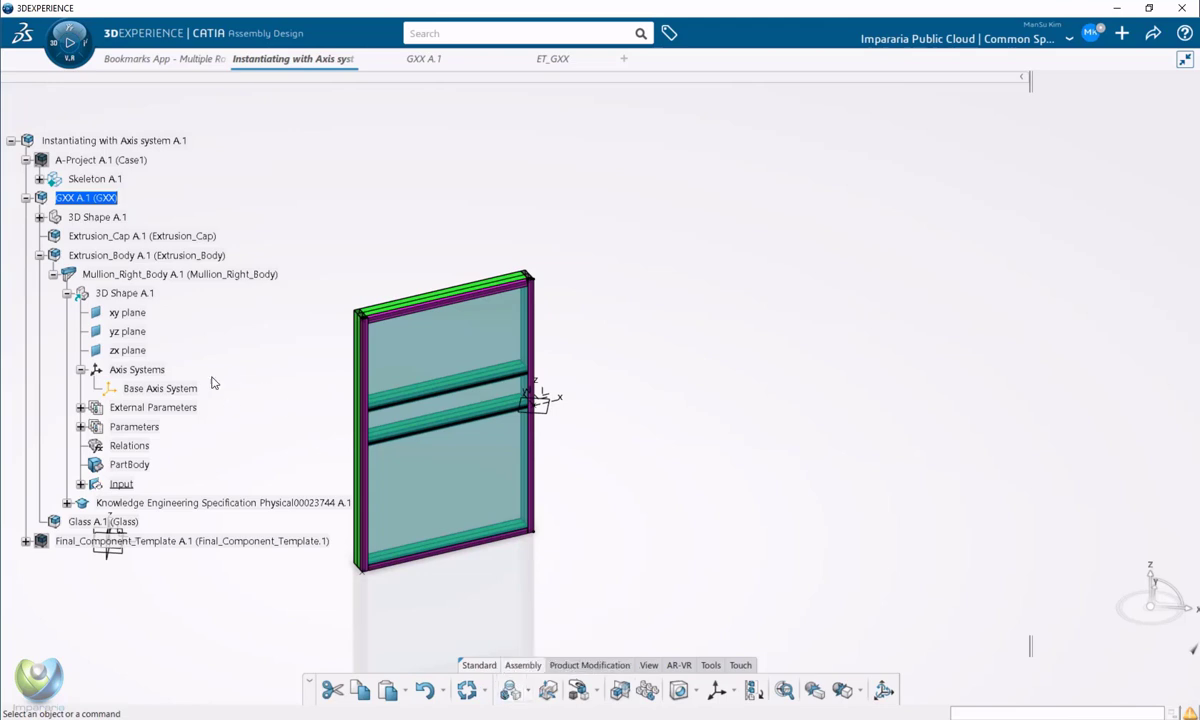
right_click(105, 200)
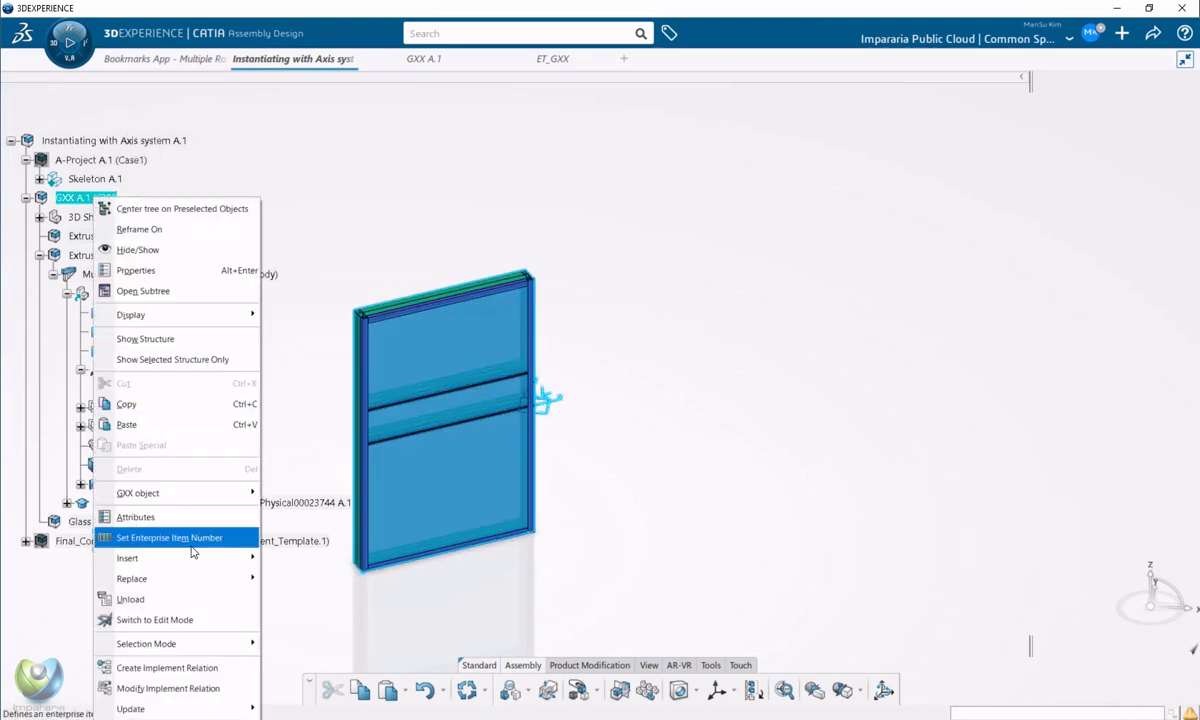
mouse_move(215, 499)
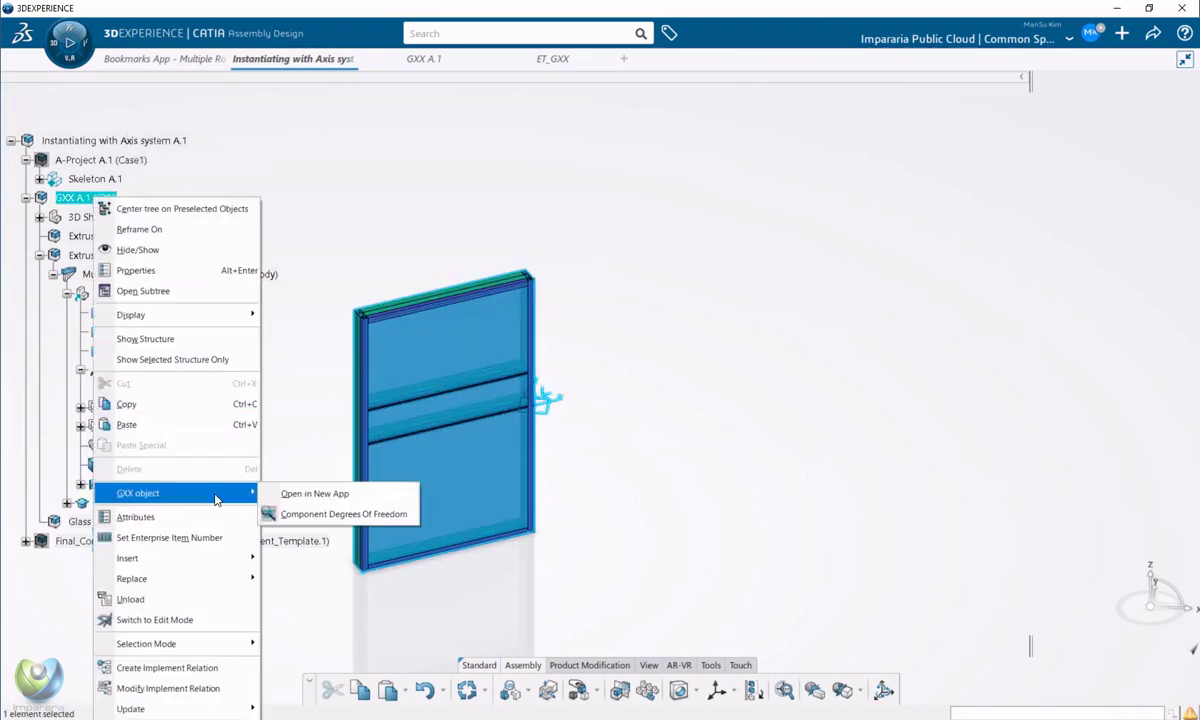
left_click(315, 494)
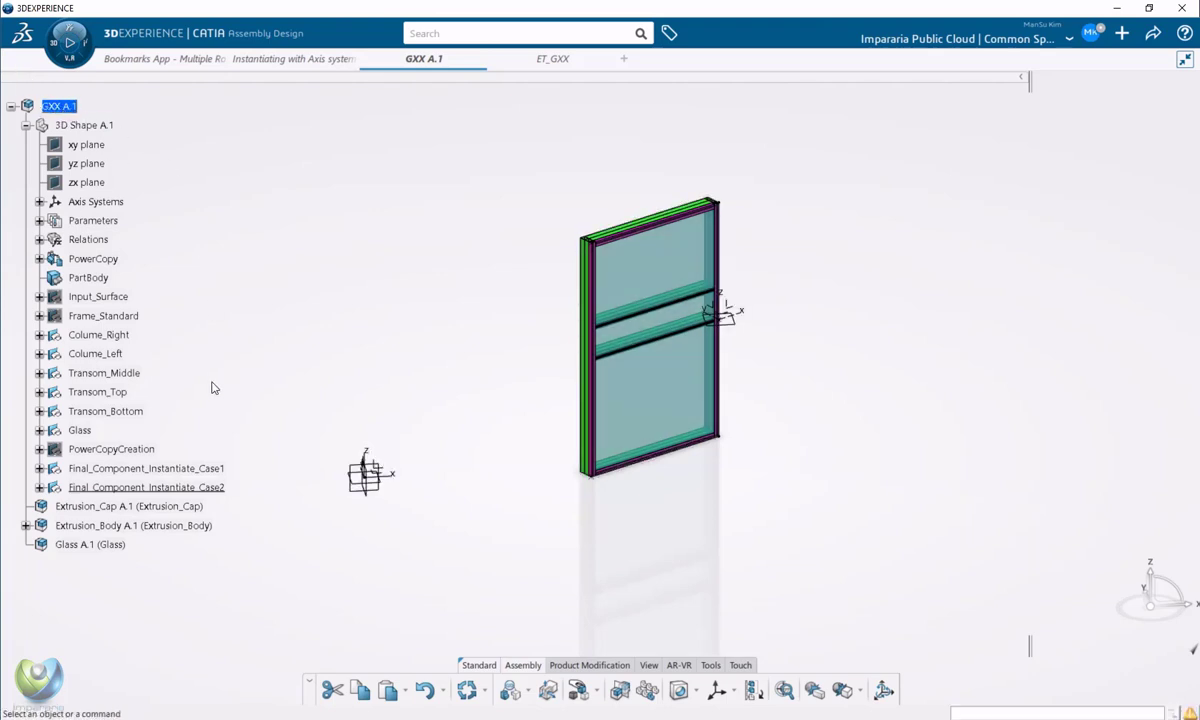
Activate Extrusion_Body and start an engineering connection with Allow Contextual Connections enabled in its options
left_click(44, 527)
left_click(27, 525)
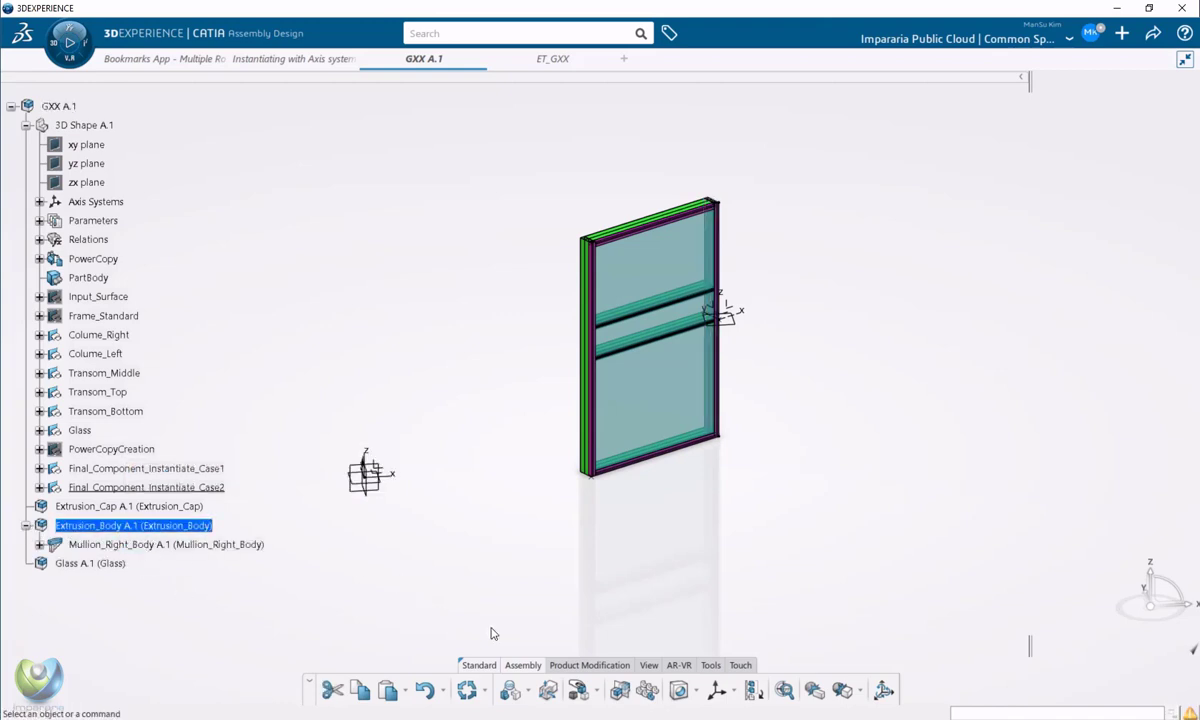
left_click(510, 690)
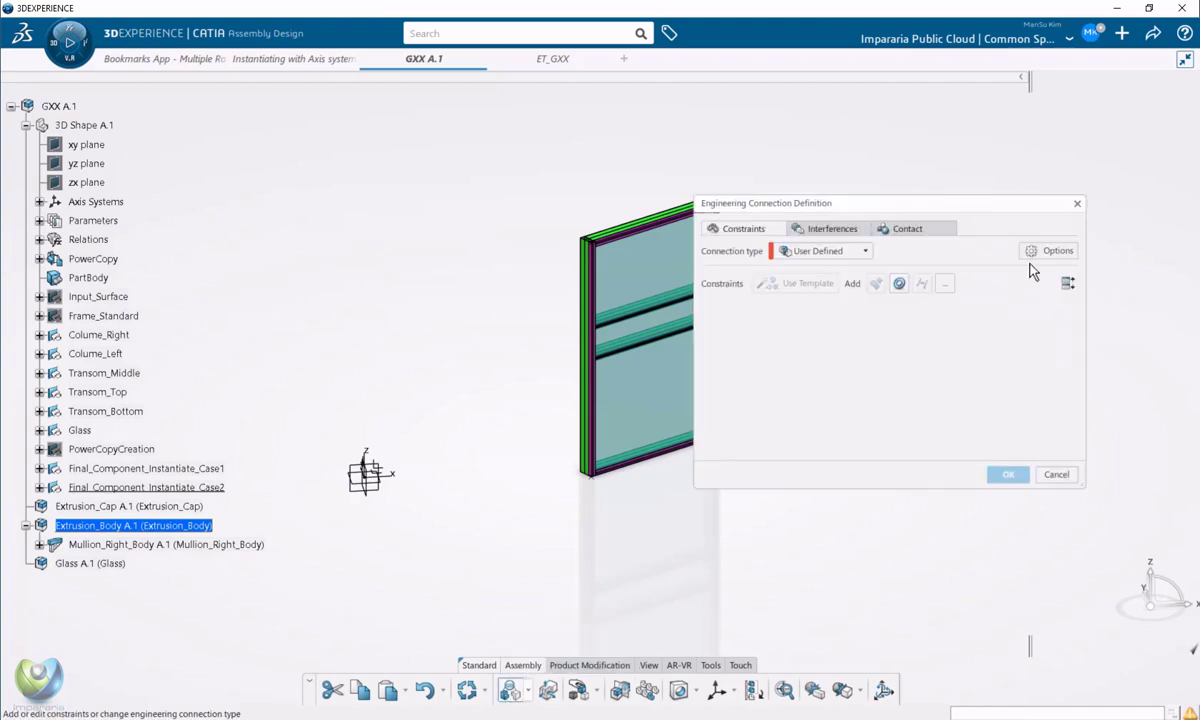
left_click(1050, 252)
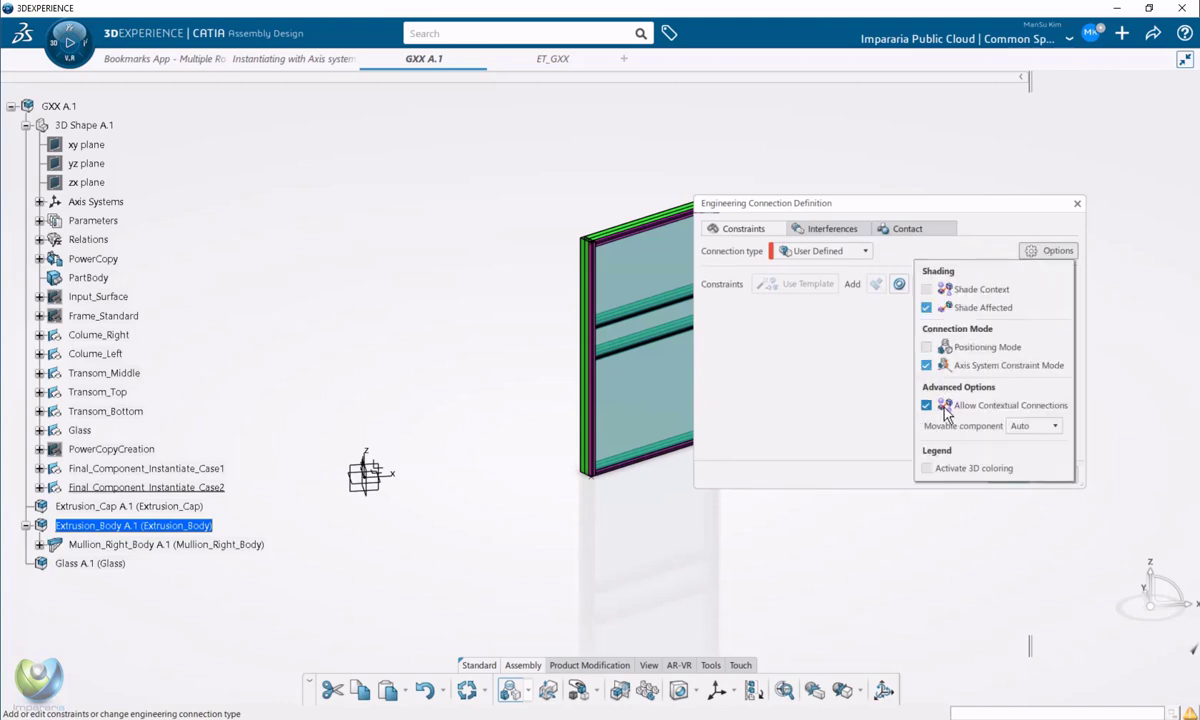
left_click(815, 400)
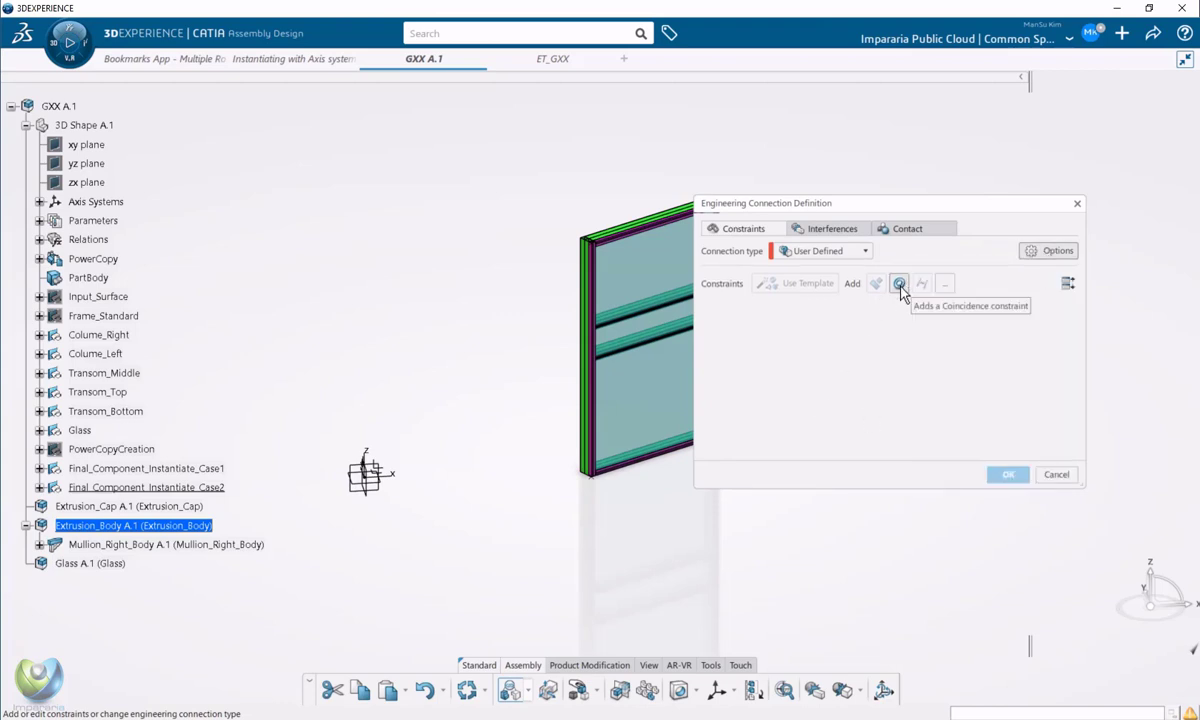
Add a Coincidence constraint with Mullion_Right_Body's Base Axis System as its first support
left_click(900, 286)
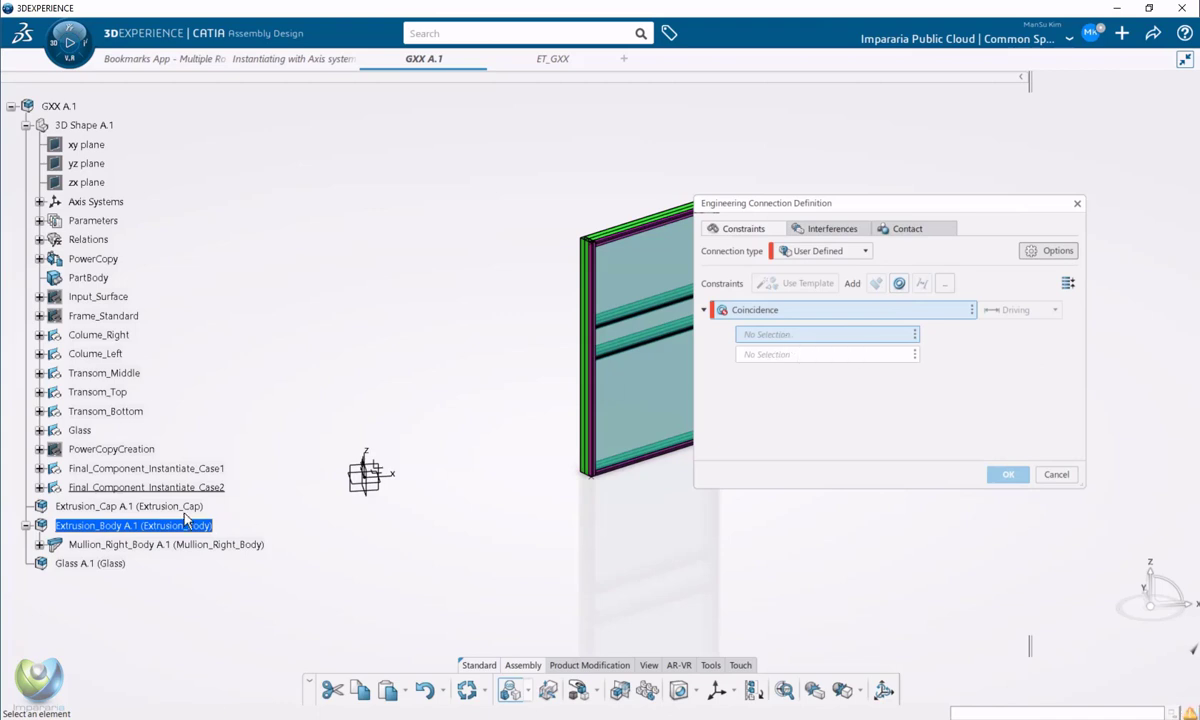
left_click(40, 544)
left_click(52, 563)
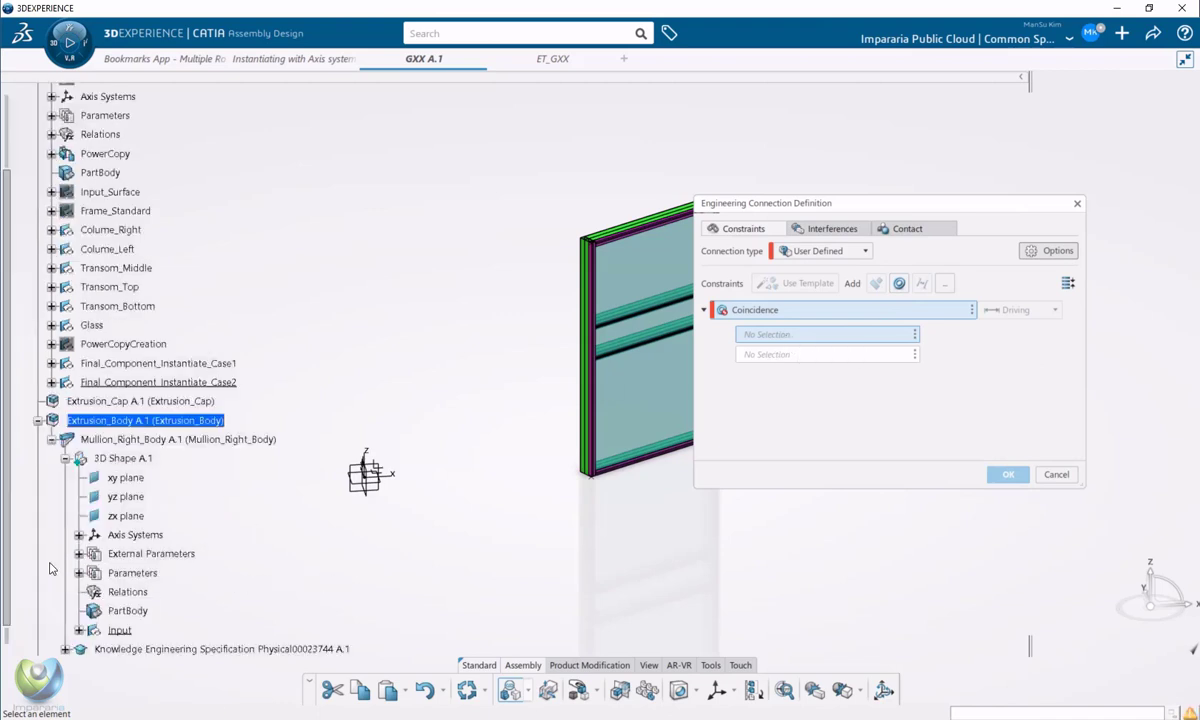
left_click(78, 535)
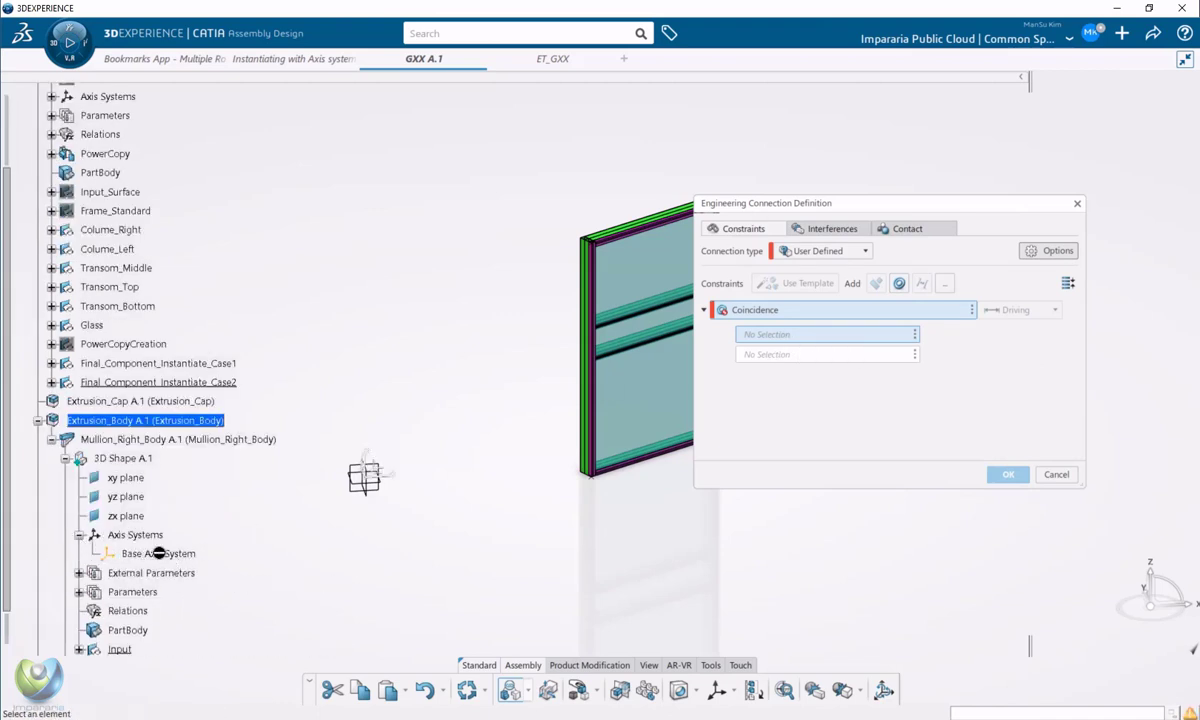
left_click(160, 556)
left_click(66, 458)
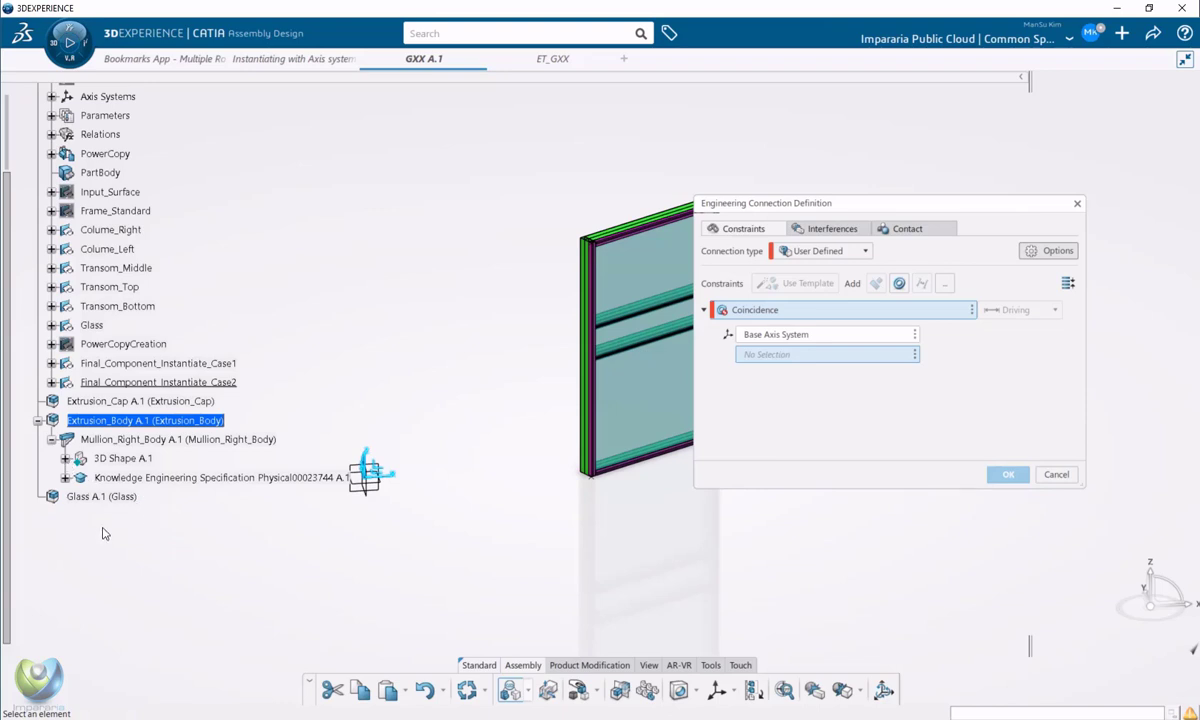
Check the Allow Contextual Connections setting in the engineering connection's options
scroll(141, 472, "up", 3)
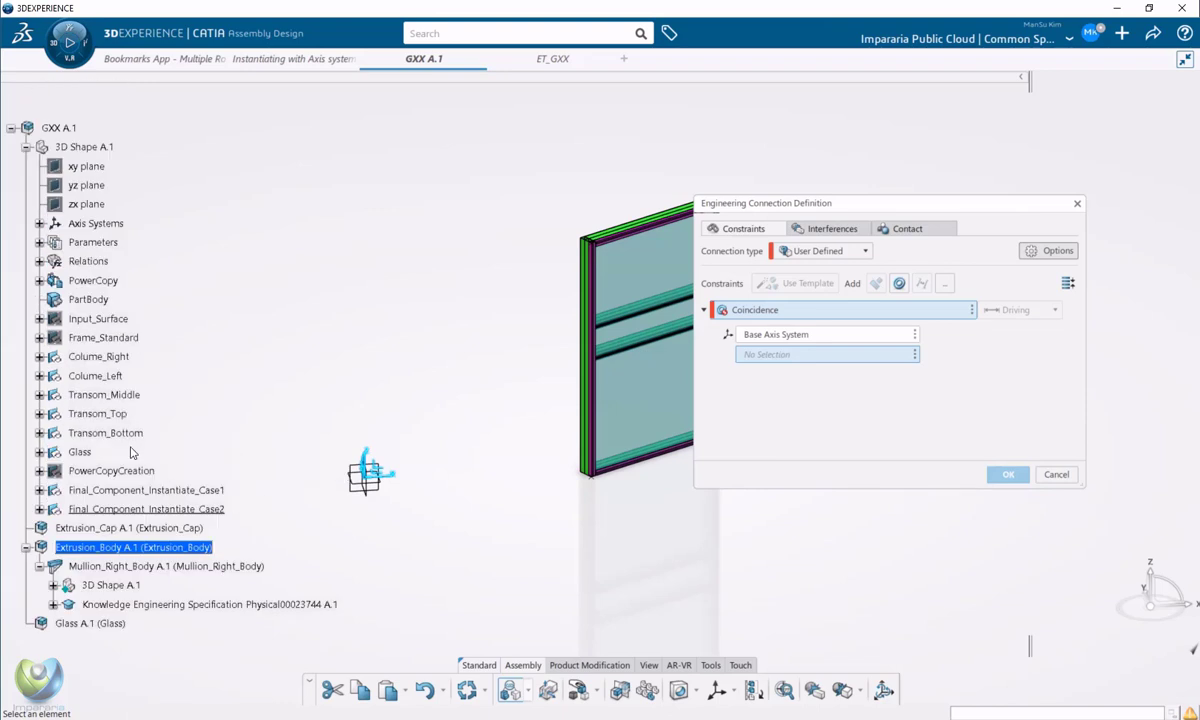
middle_click_drag(545, 329, 351, 324)
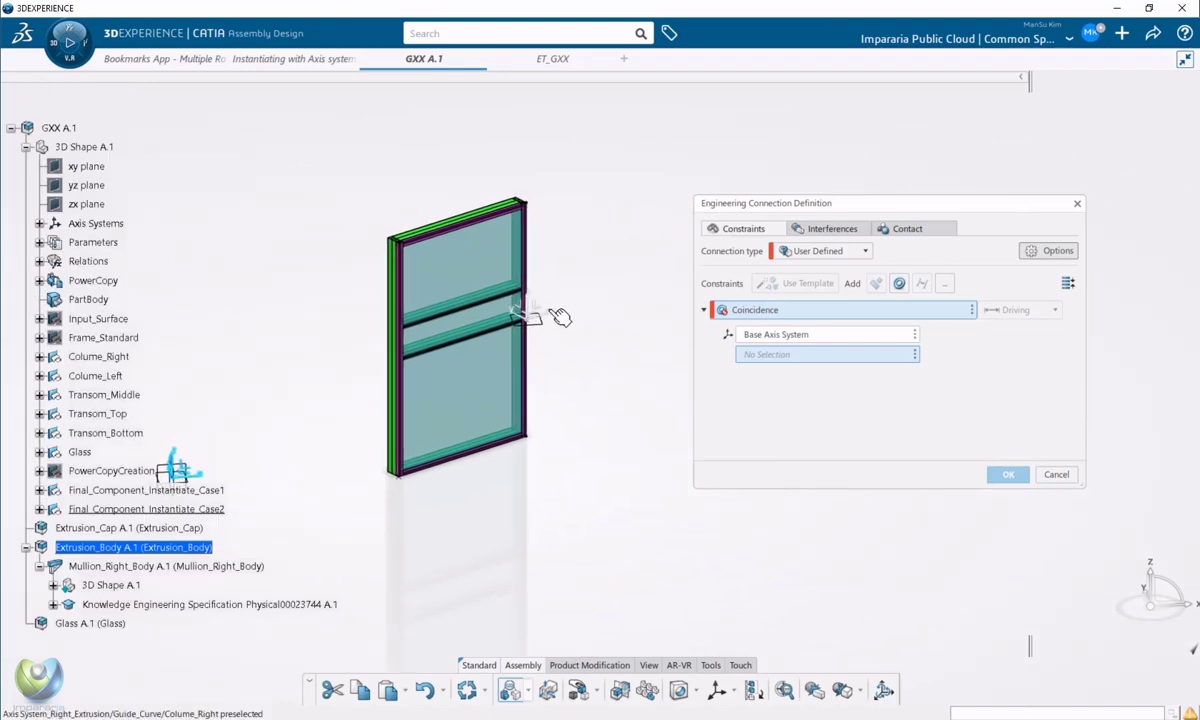
left_click(1050, 252)
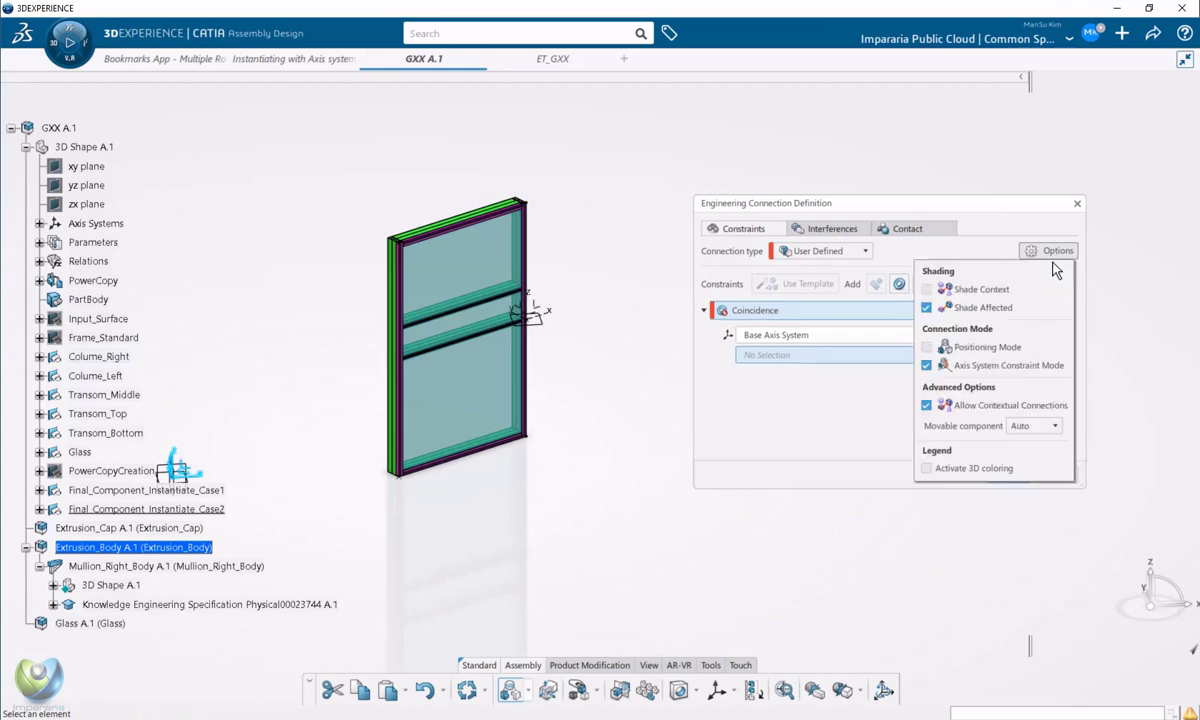
left_click(940, 405)
left_click(801, 401)
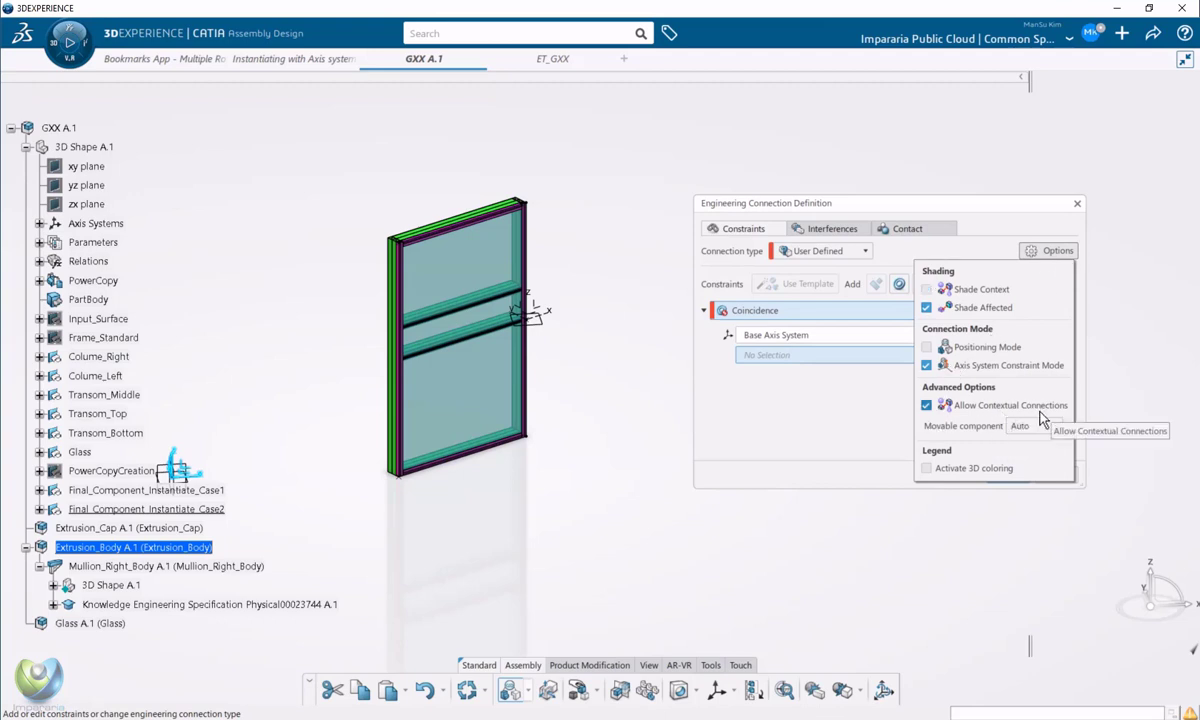
left_click(814, 440)
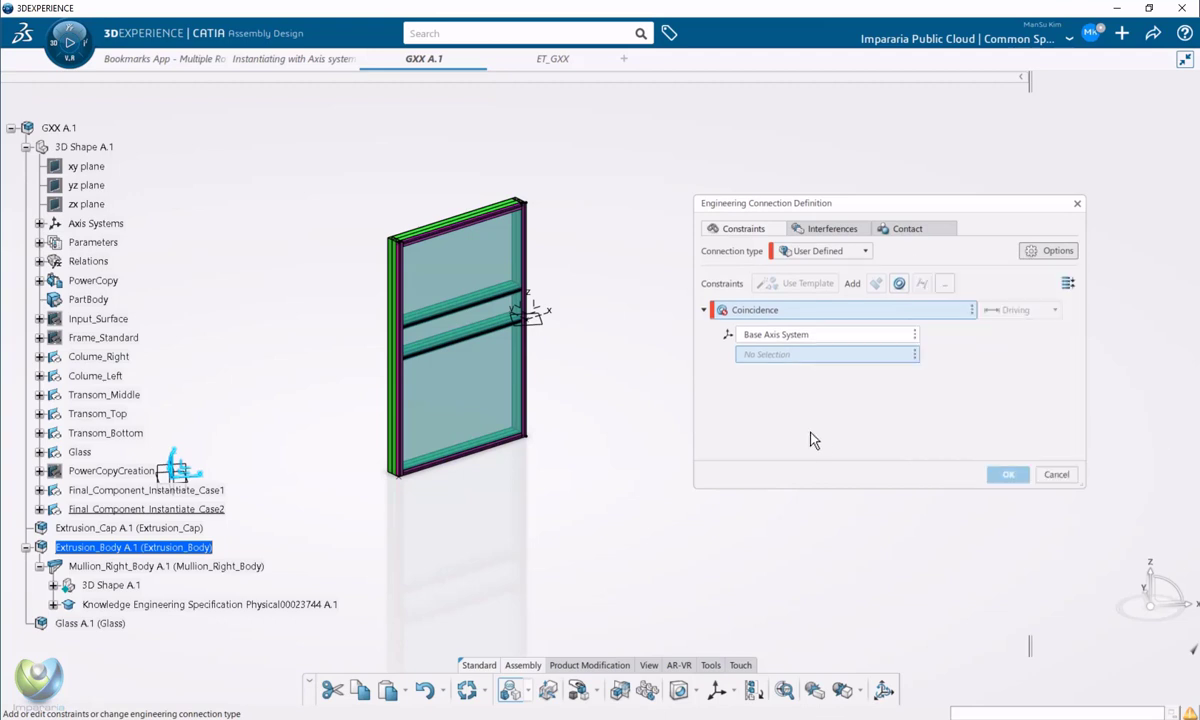
Create the contextual connection to Axis System_Right_Extrusion and finish it without making the no-clash check a specification
left_click(549, 318)
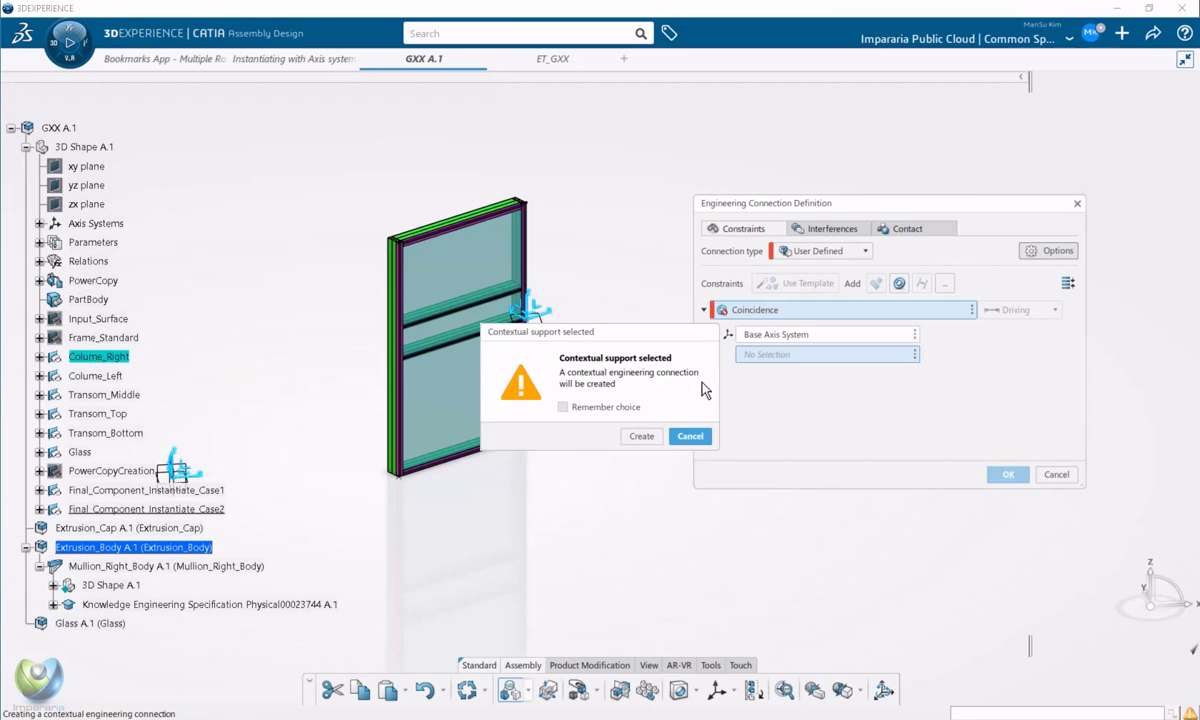
left_click(641, 436)
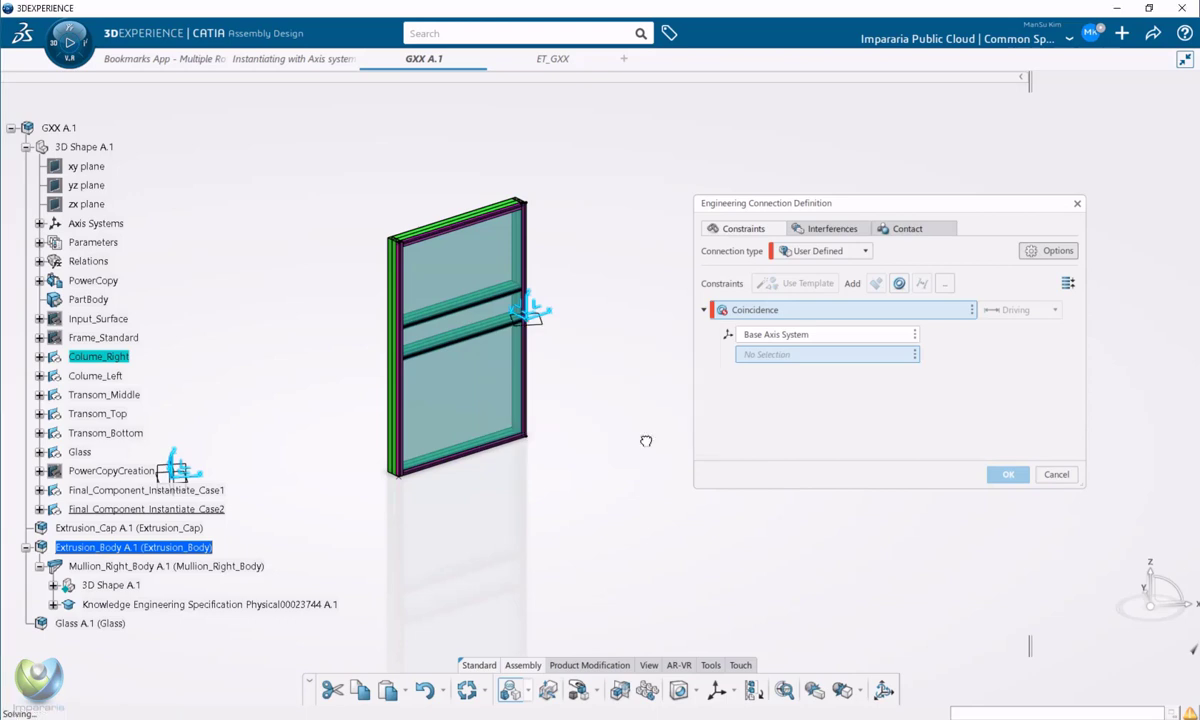
scroll(270, 400, "down", 3)
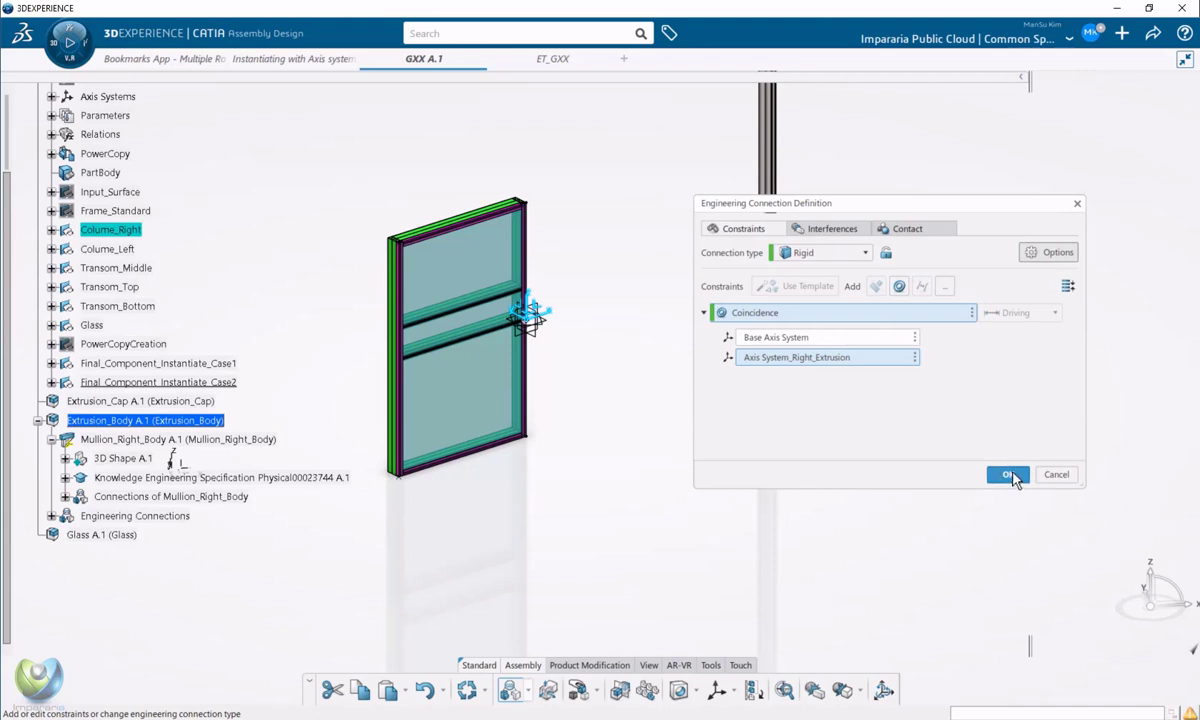
left_click(1010, 474)
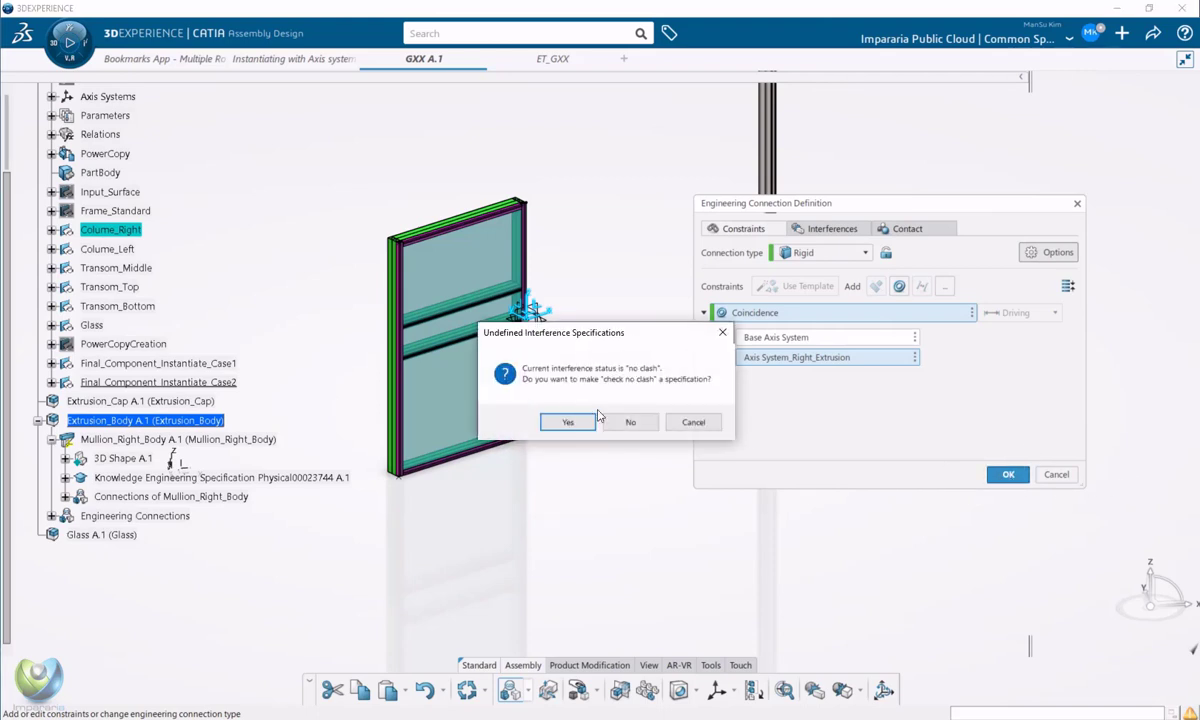
left_click(631, 421)
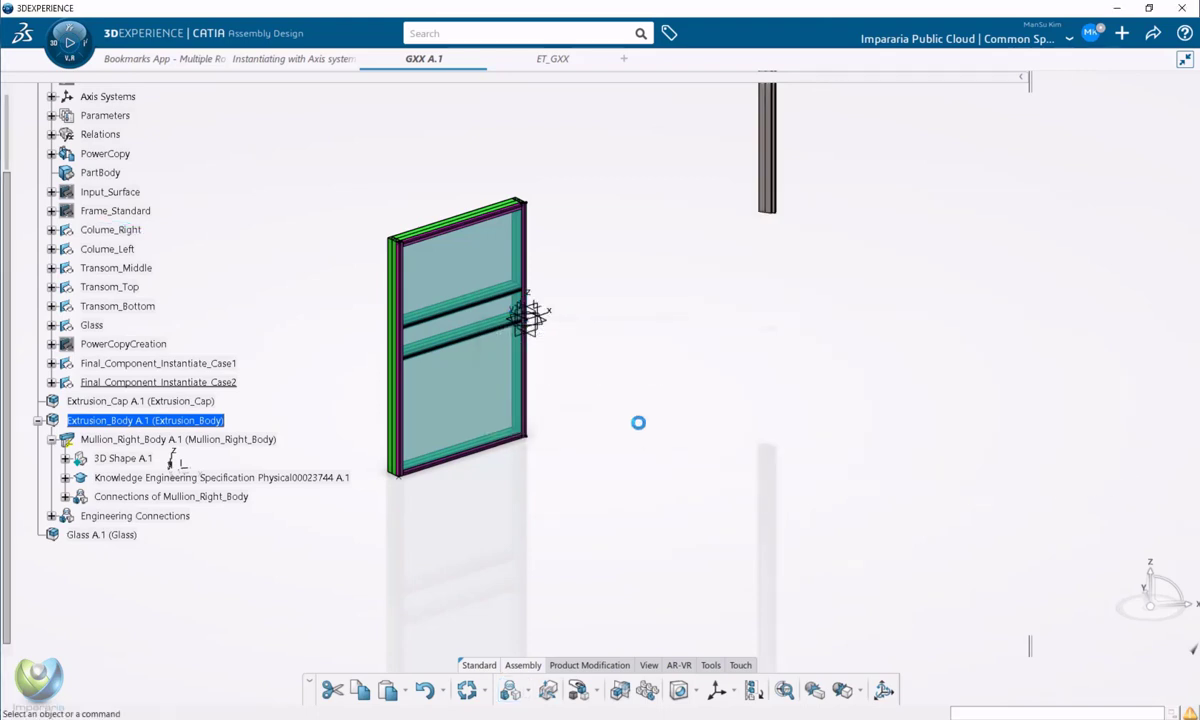
Expand Mullion_Right_Body's 3D Shape and its Input set in the tree
left_click(122, 458)
left_click(65, 458)
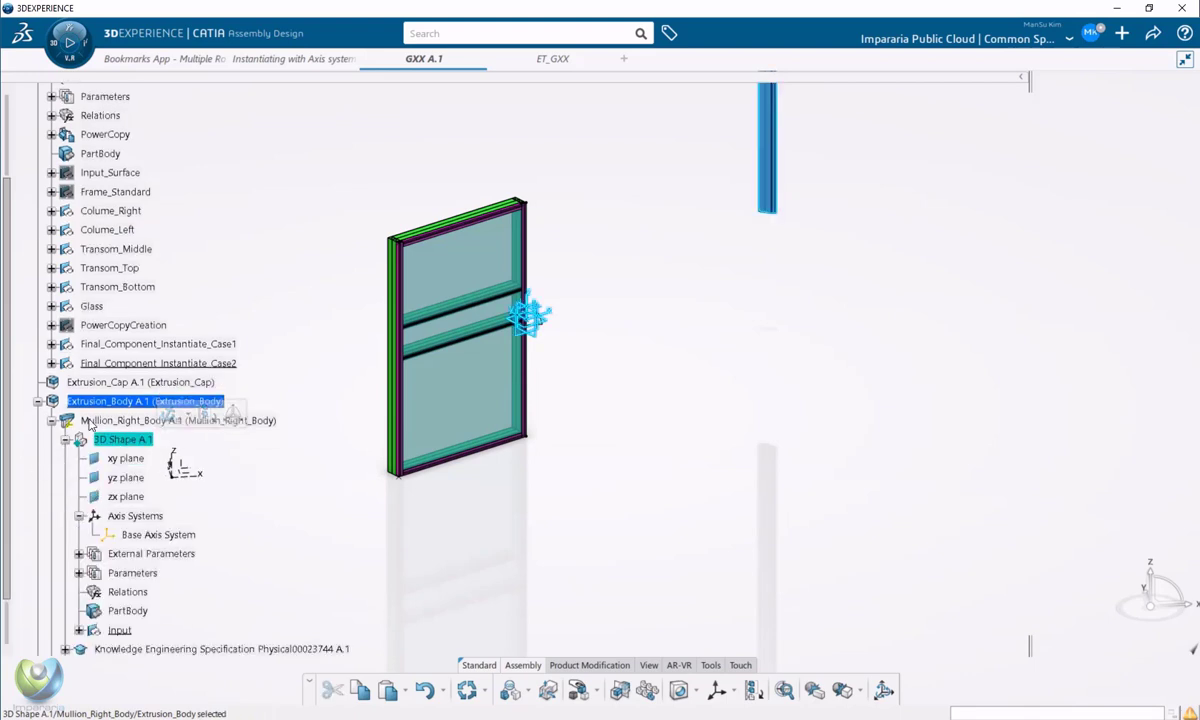
left_click(65, 439)
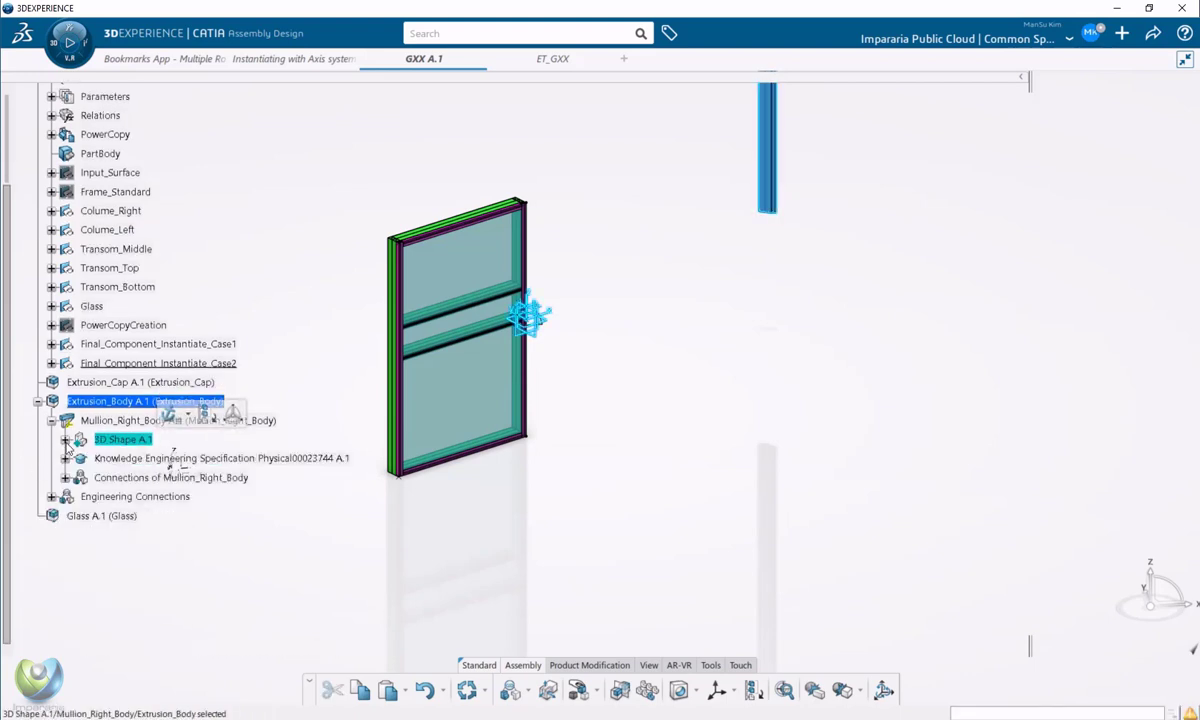
left_click(65, 439)
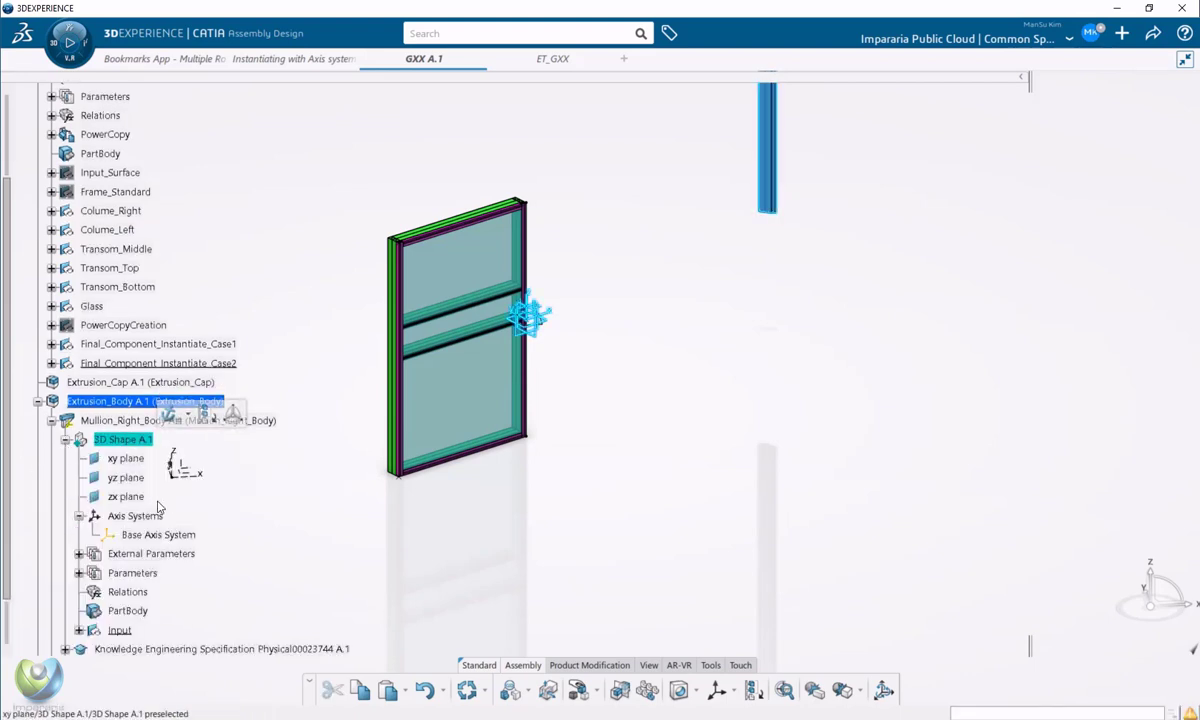
left_click(78, 630)
Activate the root GXX product and update it to reposition Mullion_Right_Body
scroll(155, 400, "up", 2)
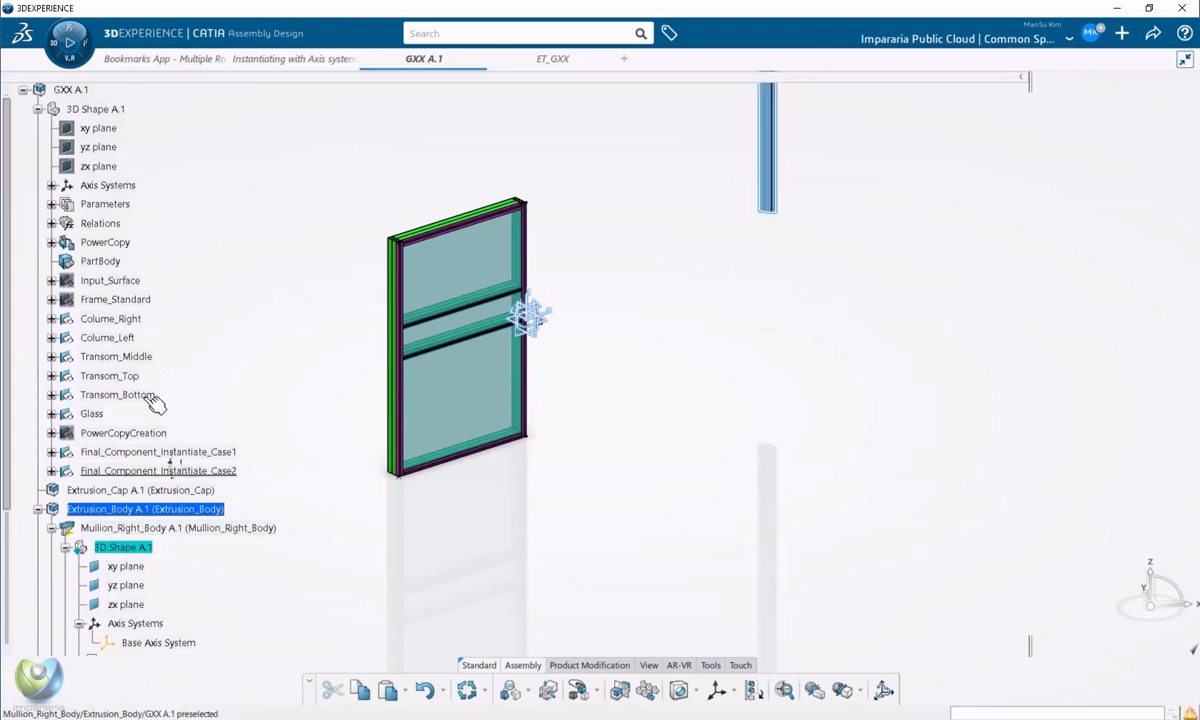
scroll(155, 403, "up", 1)
left_click(70, 152)
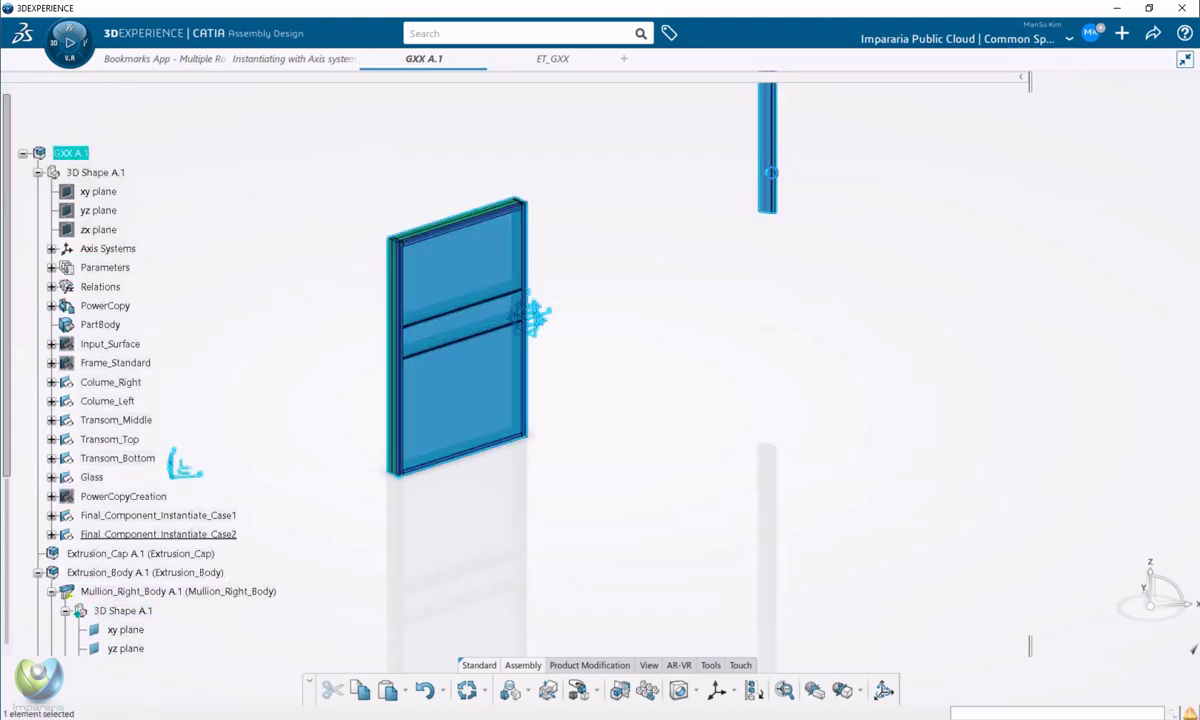
left_click(686, 300)
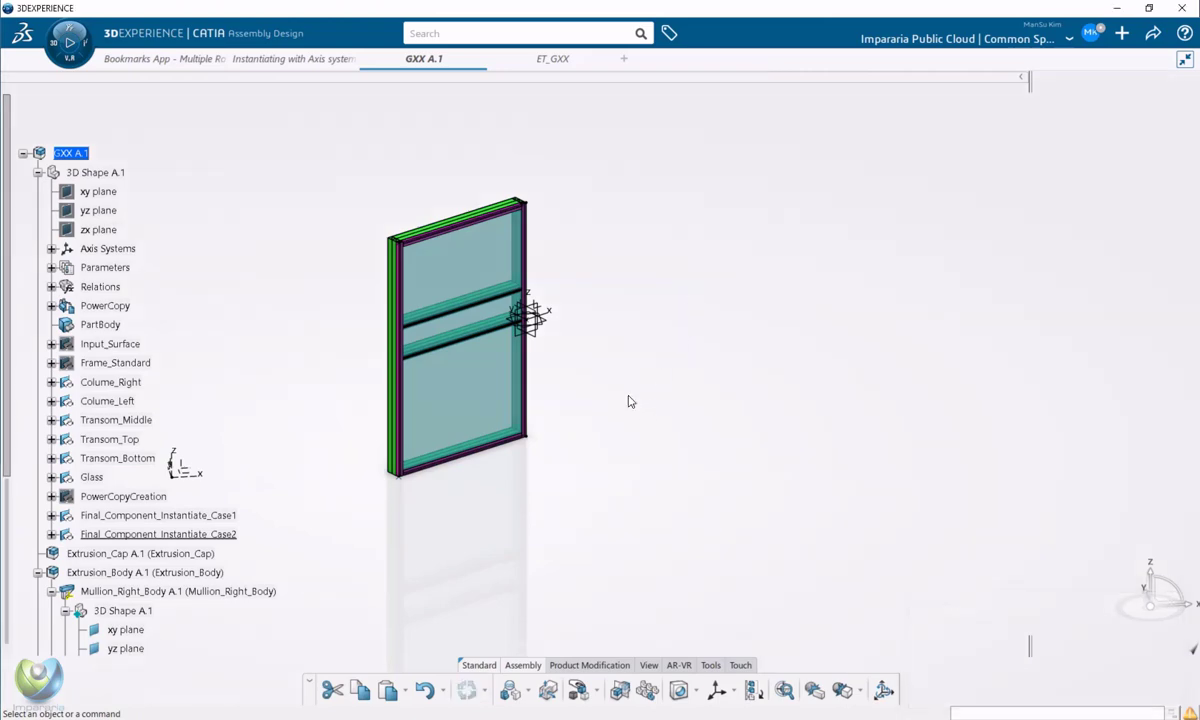
Examine Input_VolumeGeo in Mullion_Right_Body's Input set against the frame's right side
scroll(170, 465, "down", 5)
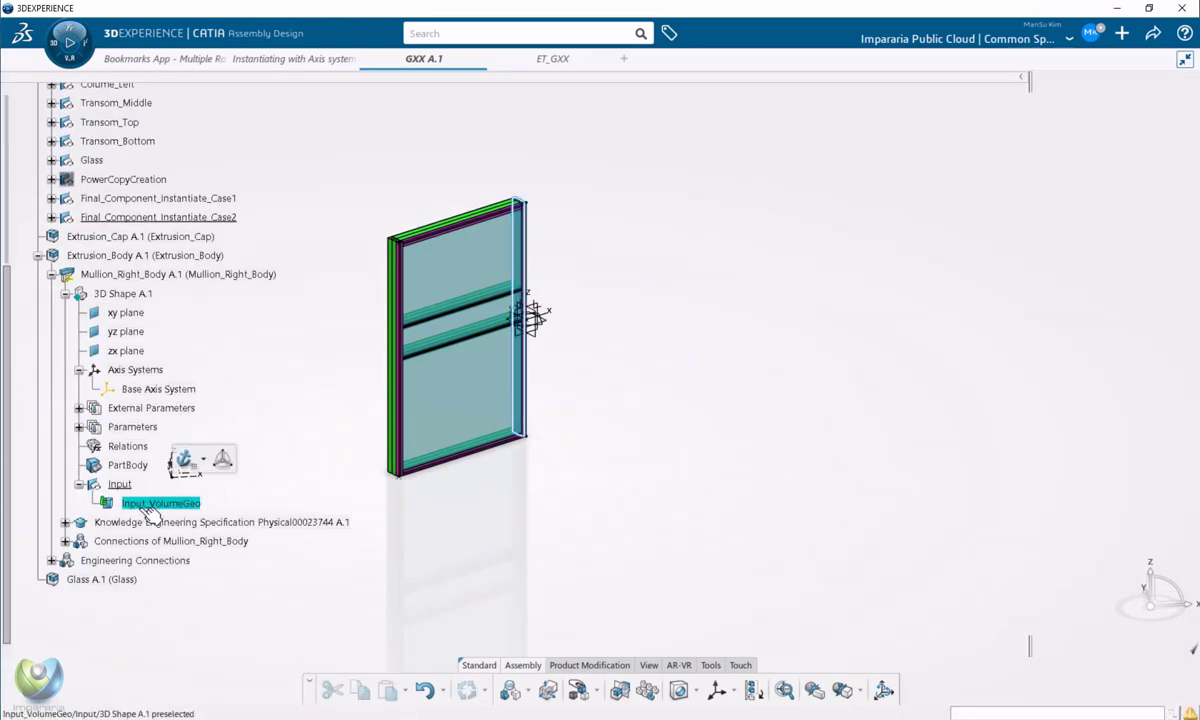
left_click(150, 503)
scroll(160, 400, "up", 4)
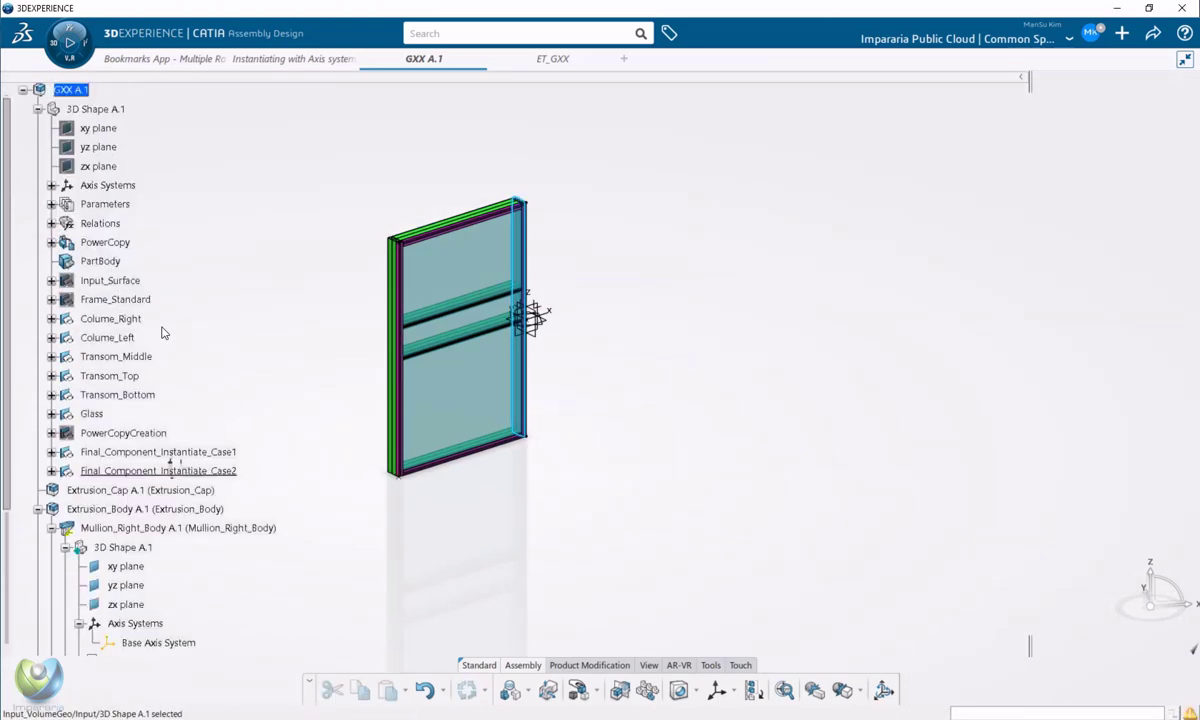
scroll(165, 410, "down", 3)
key("Escape")
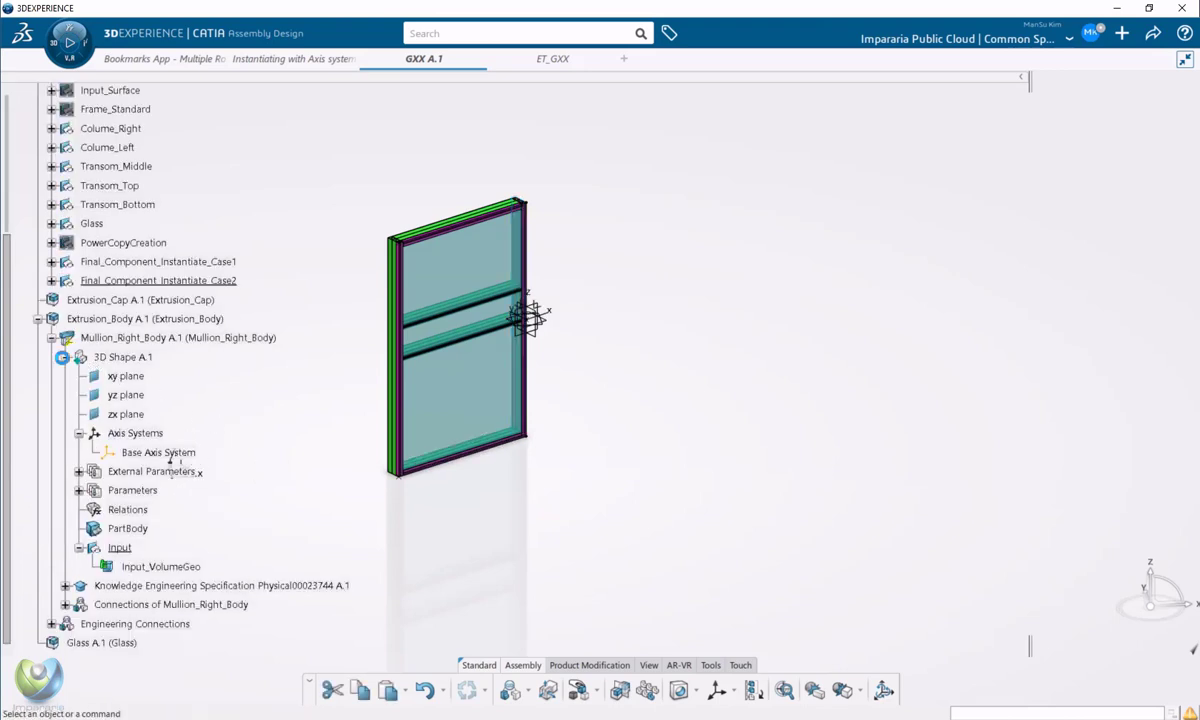
Collapse Mullion_Right_Body's 3D Shape and inspect the body's position within the GXX frame
left_click(62, 357)
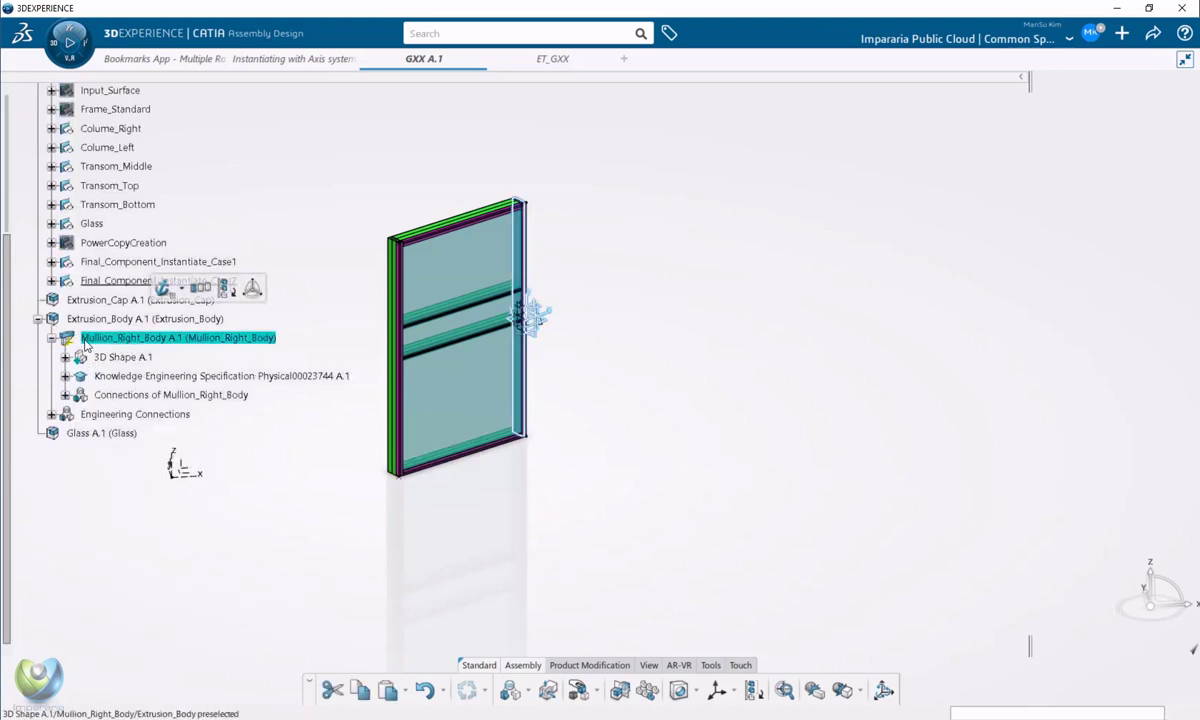
scroll(570, 460, "down", 3)
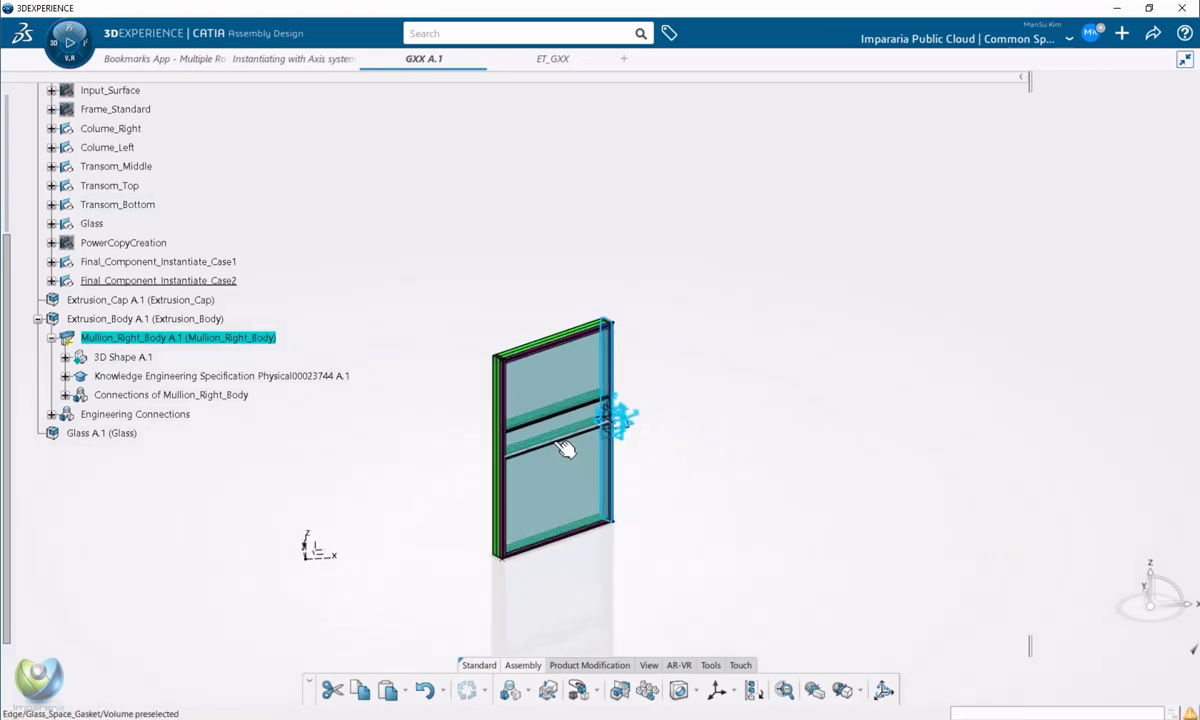
scroll(335, 407, "up", 3)
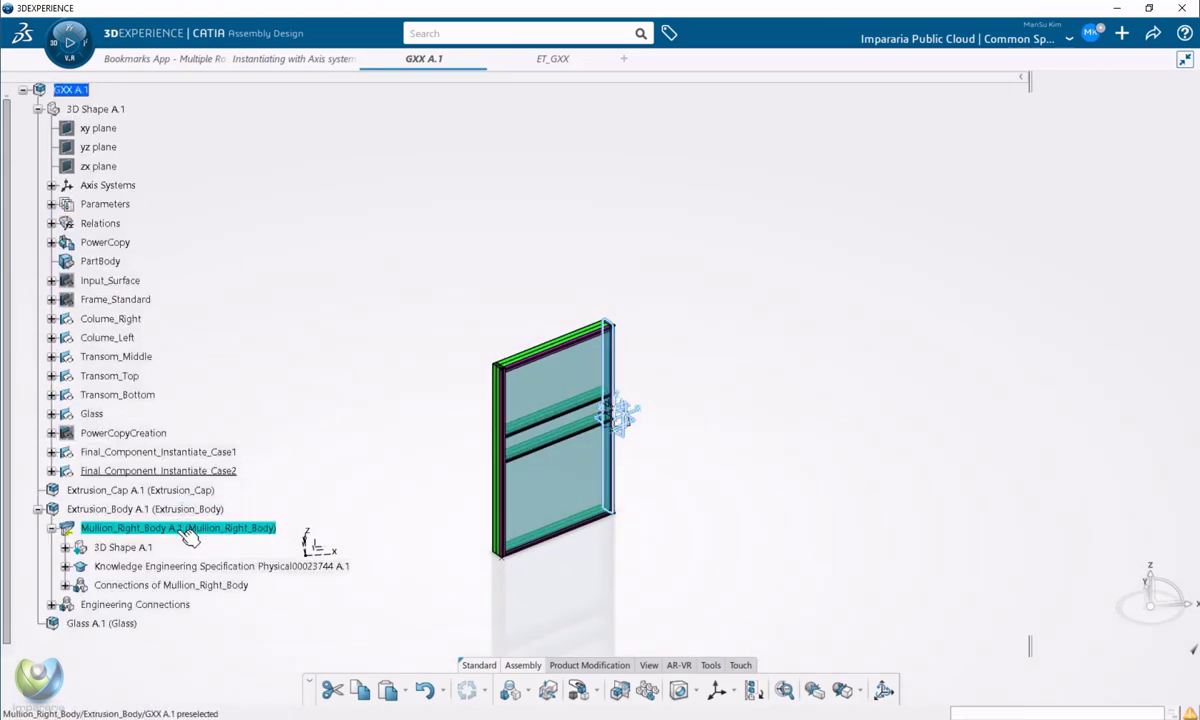
left_click(148, 524)
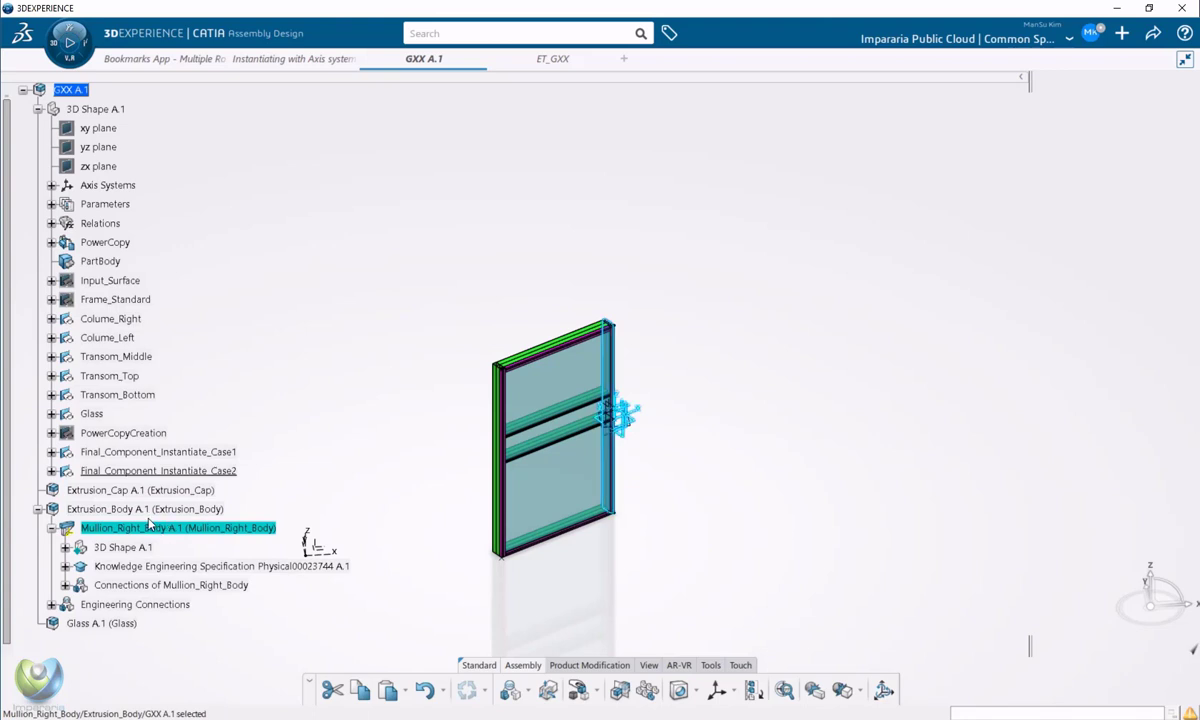
Expand Connections of Mullion_Right_Body down to the Coincidence.1 inside Rigid.1
left_click(224, 238)
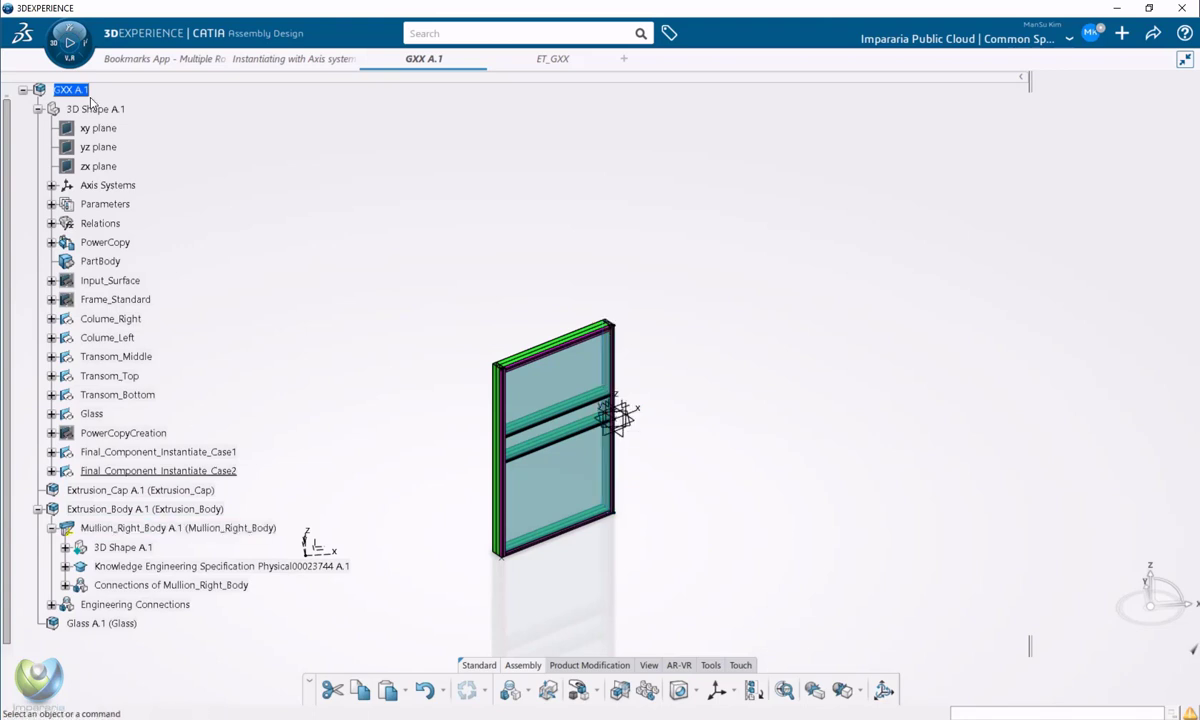
left_click(158, 511)
left_click(66, 586)
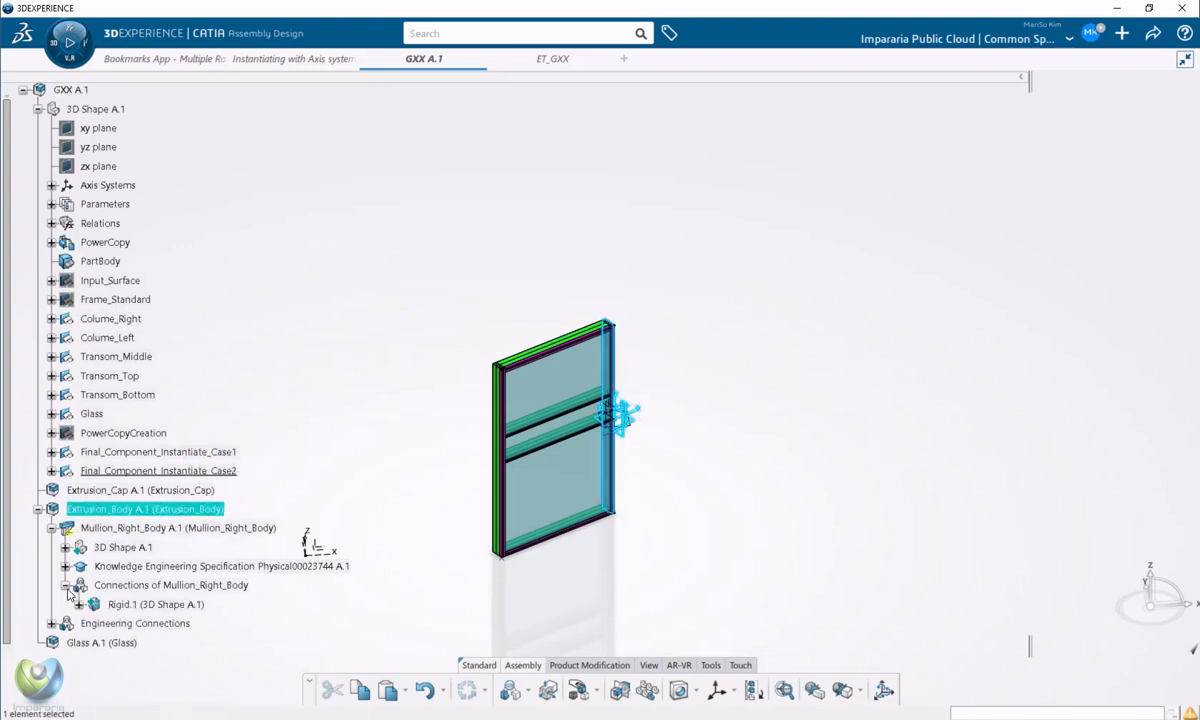
scroll(68, 593, "down", 3)
left_click(79, 477)
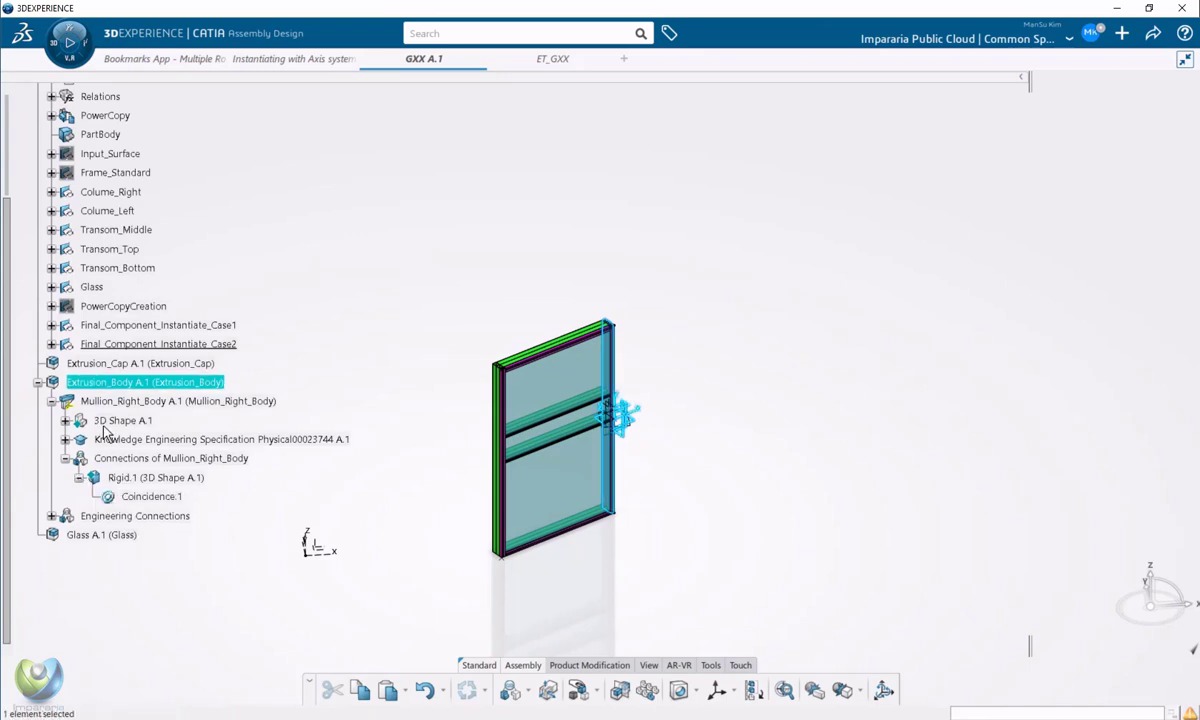
Try deleting Mullion_Right_Body ahead of its Rigid.1 engineering connection in Extrusion_Body, and undo the deletion
left_click(174, 404)
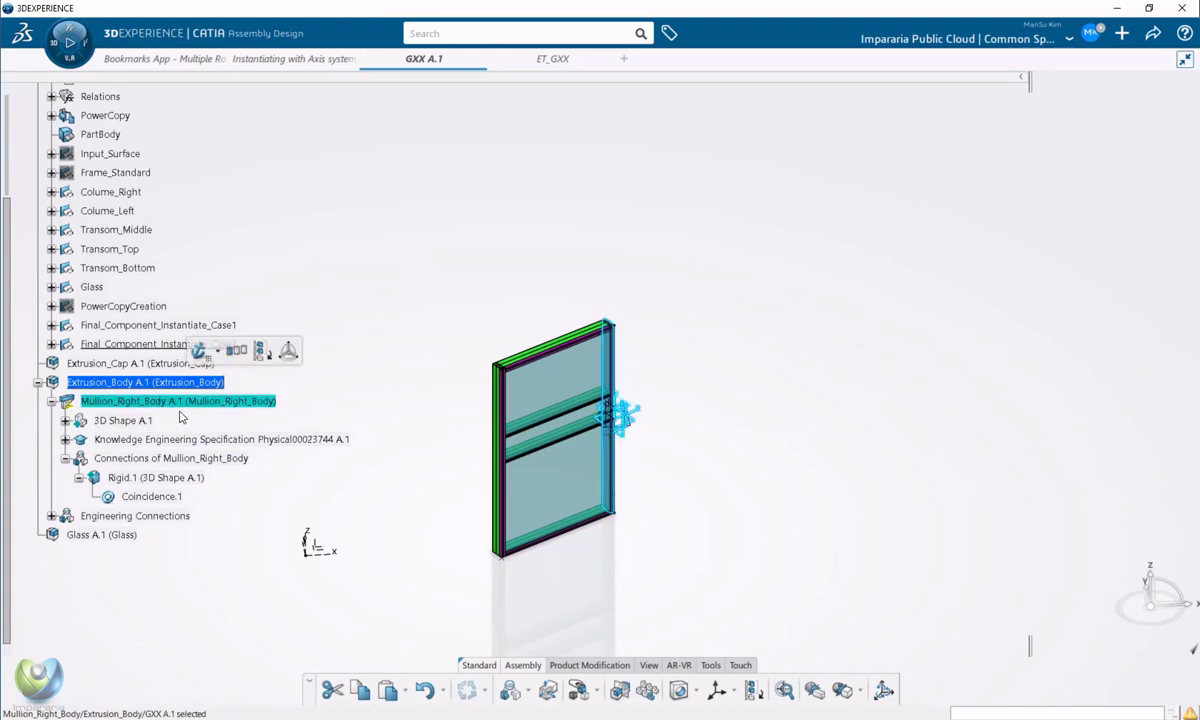
key("Delete")
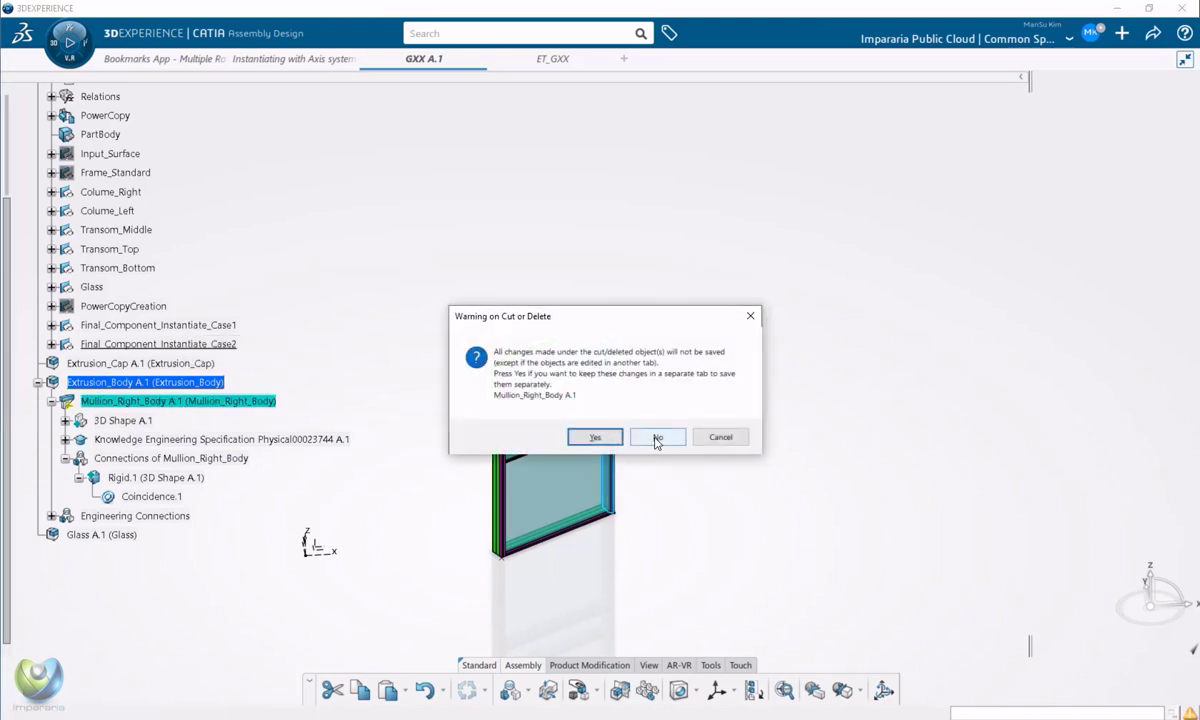
left_click(593, 436)
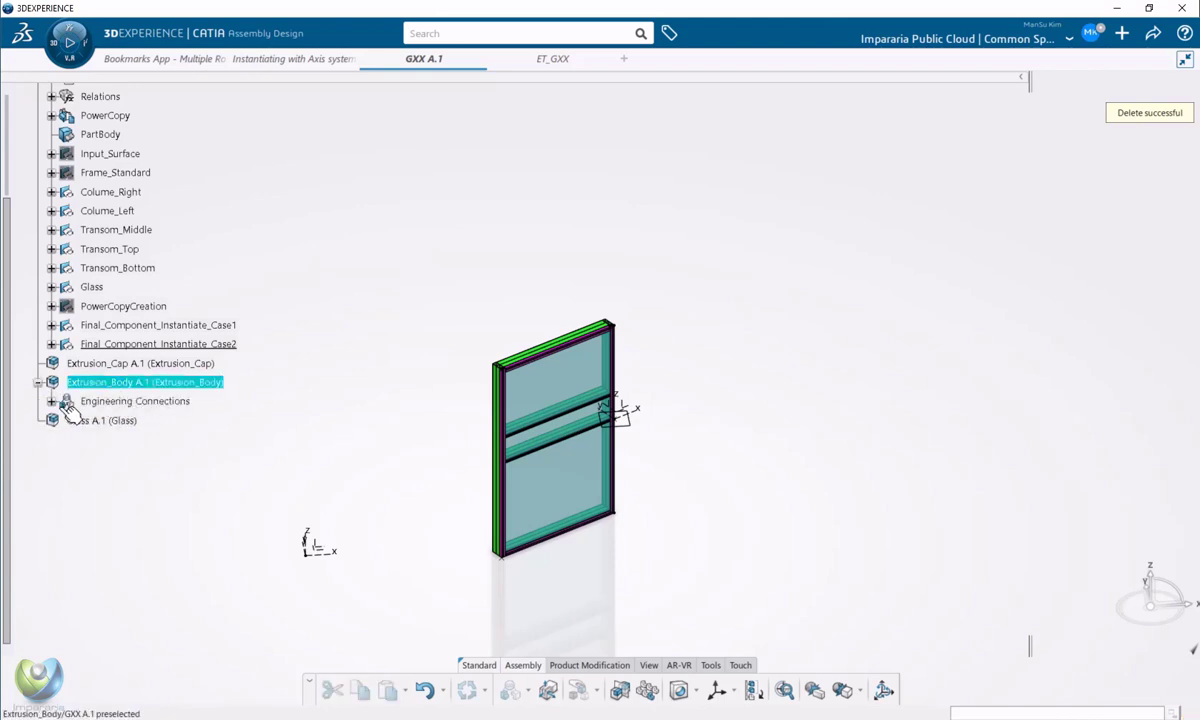
left_click(52, 401)
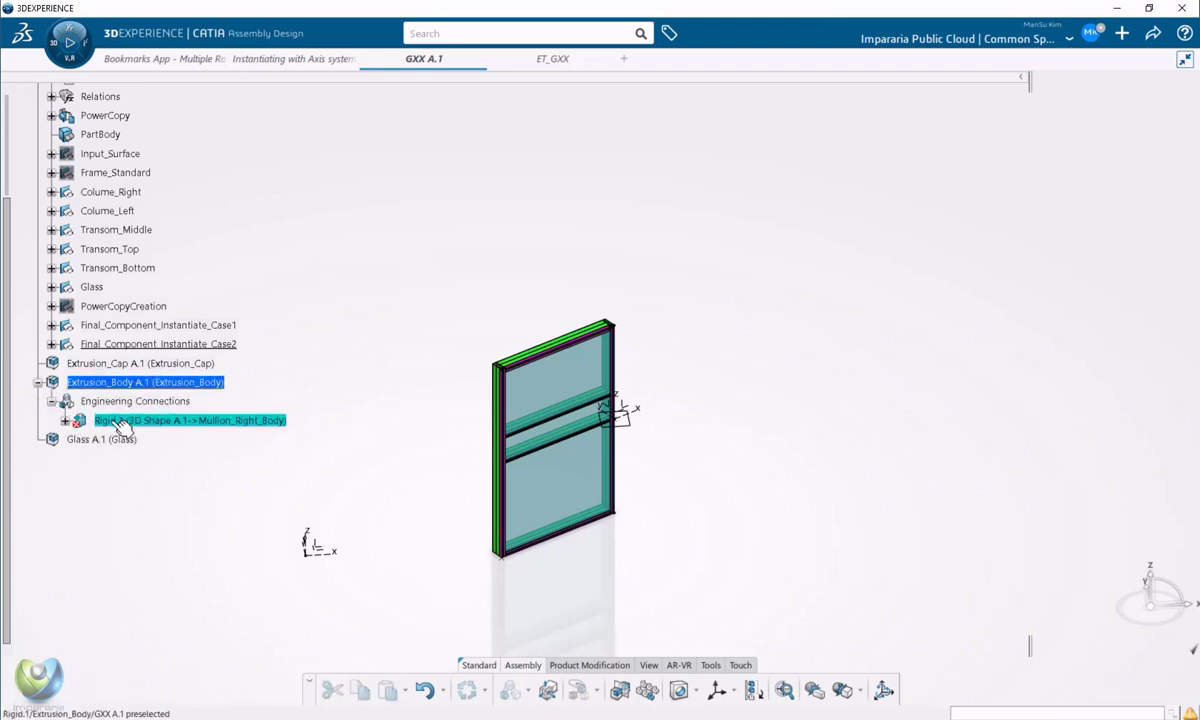
left_click(65, 421)
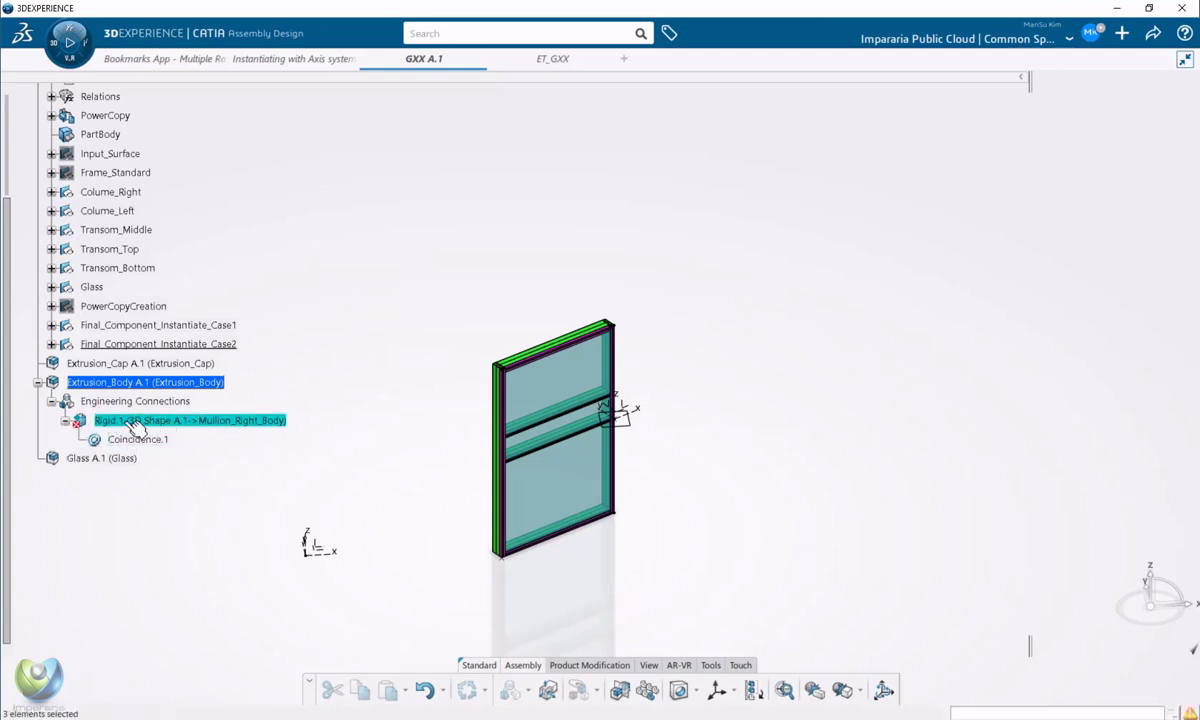
key("ctrl+z")
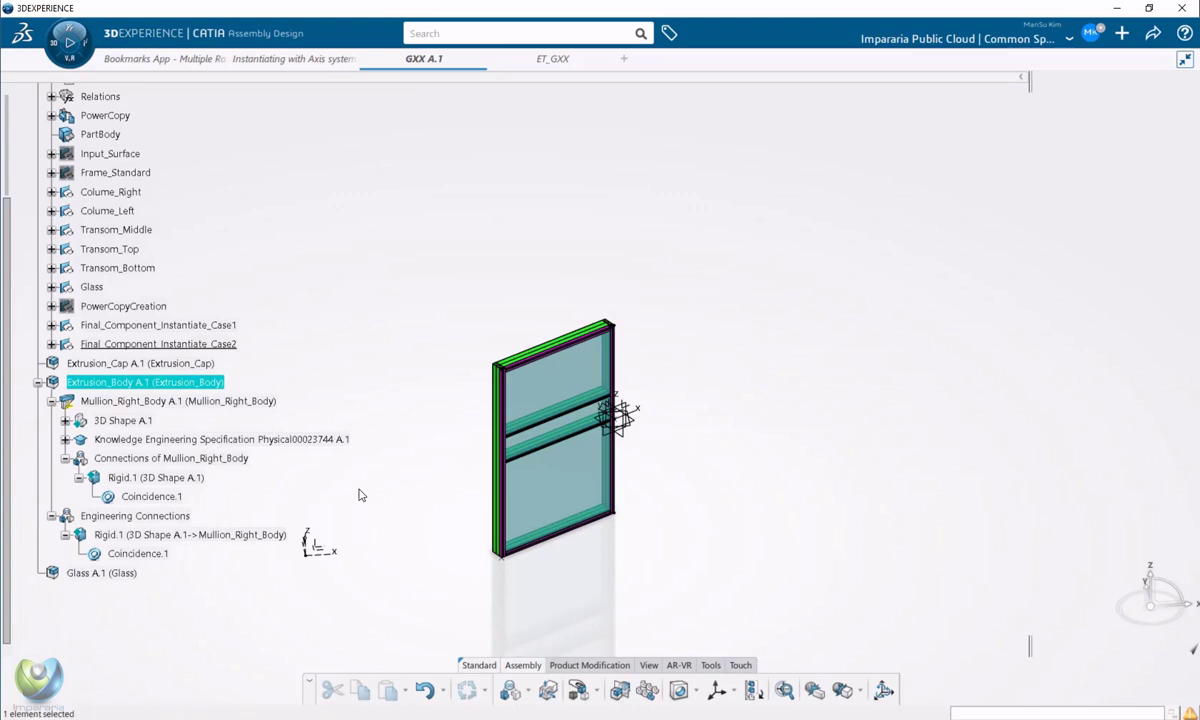
Delete the Rigid.1 engineering connection and Mullion_Right_Body from Extrusion_Body, without keeping the body's changes in a separate tab
scroll(174, 455, "down", 3)
left_click(148, 407)
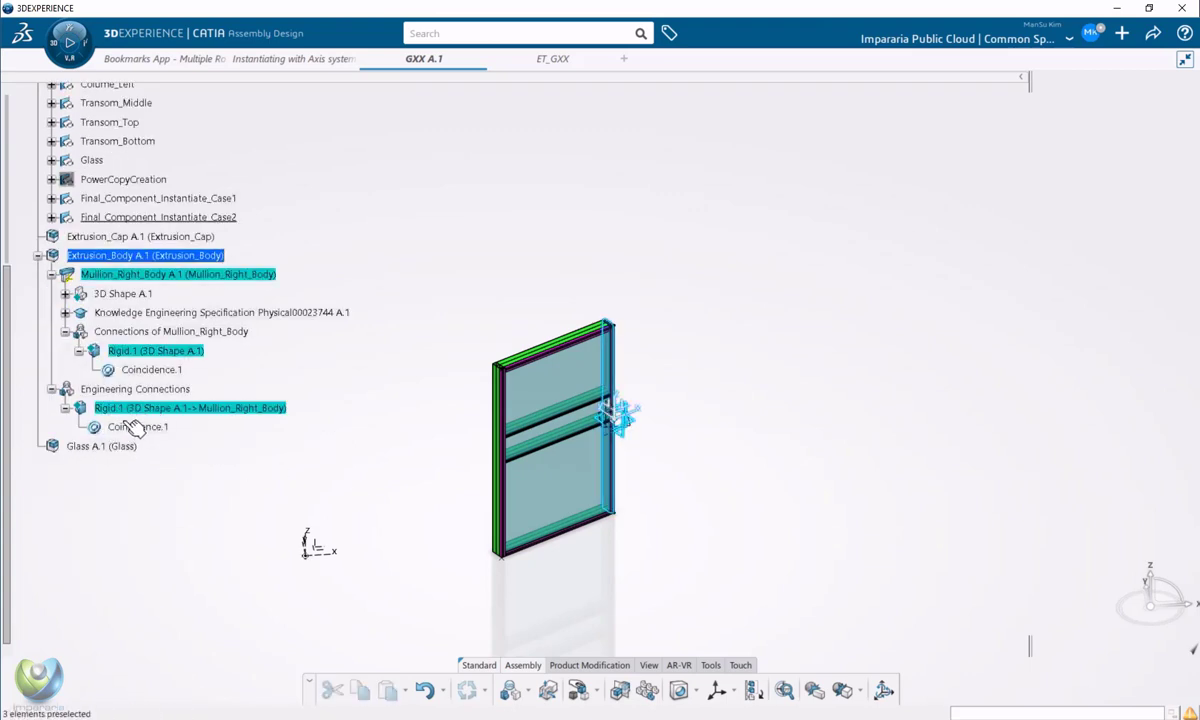
key("Delete")
left_click(165, 273)
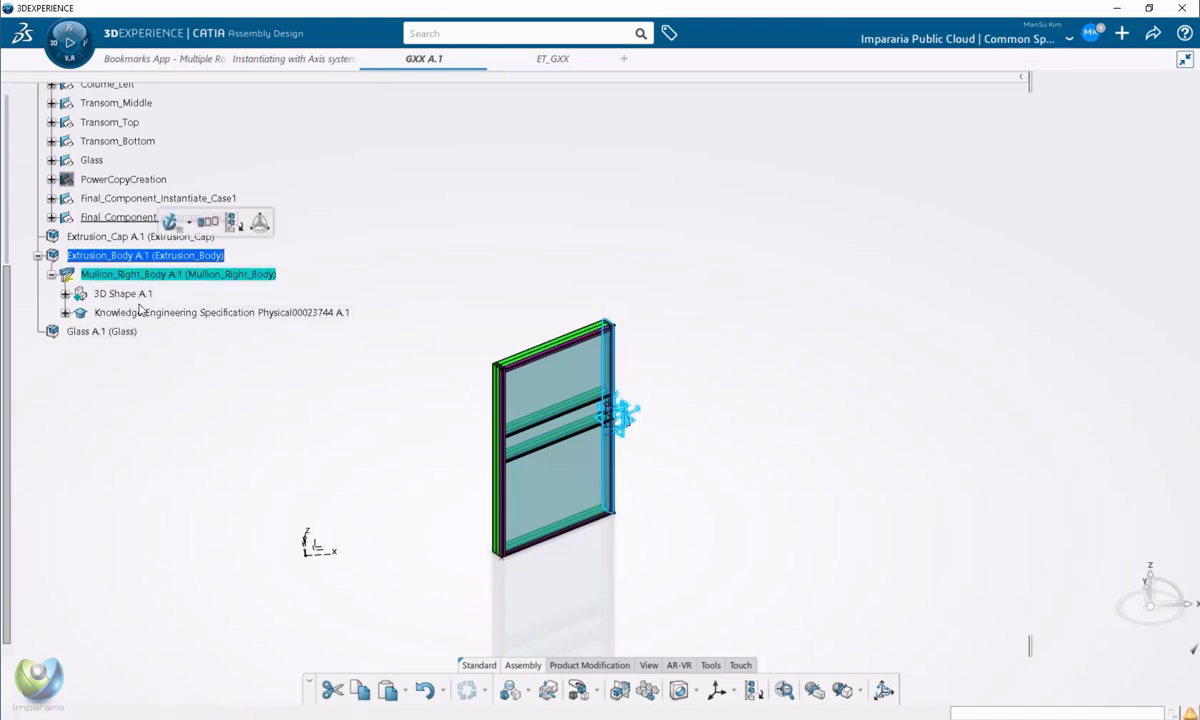
key("Delete")
left_click(658, 438)
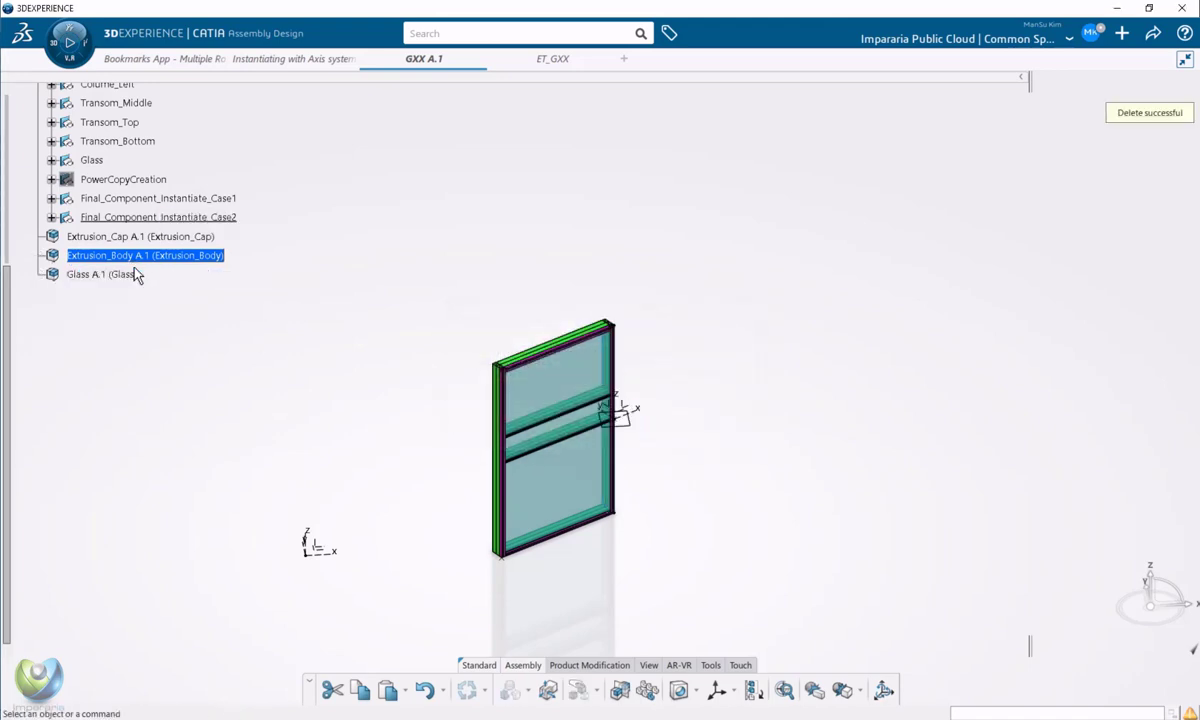
Switch to Engineering Rules Capture on the GXX 3D Shape and expand Final_Component_Instantiate_Case2 with its Relations._ET_Configuration
scroll(122, 279, "up", 2)
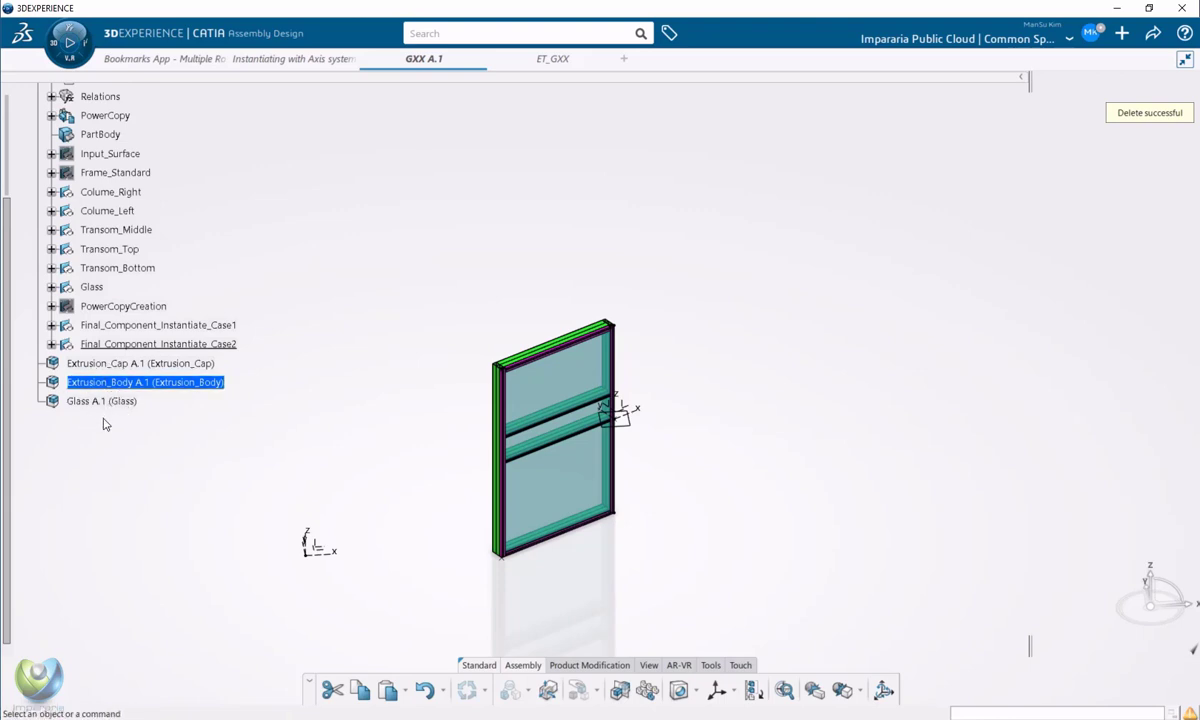
scroll(166, 428, "up", 1)
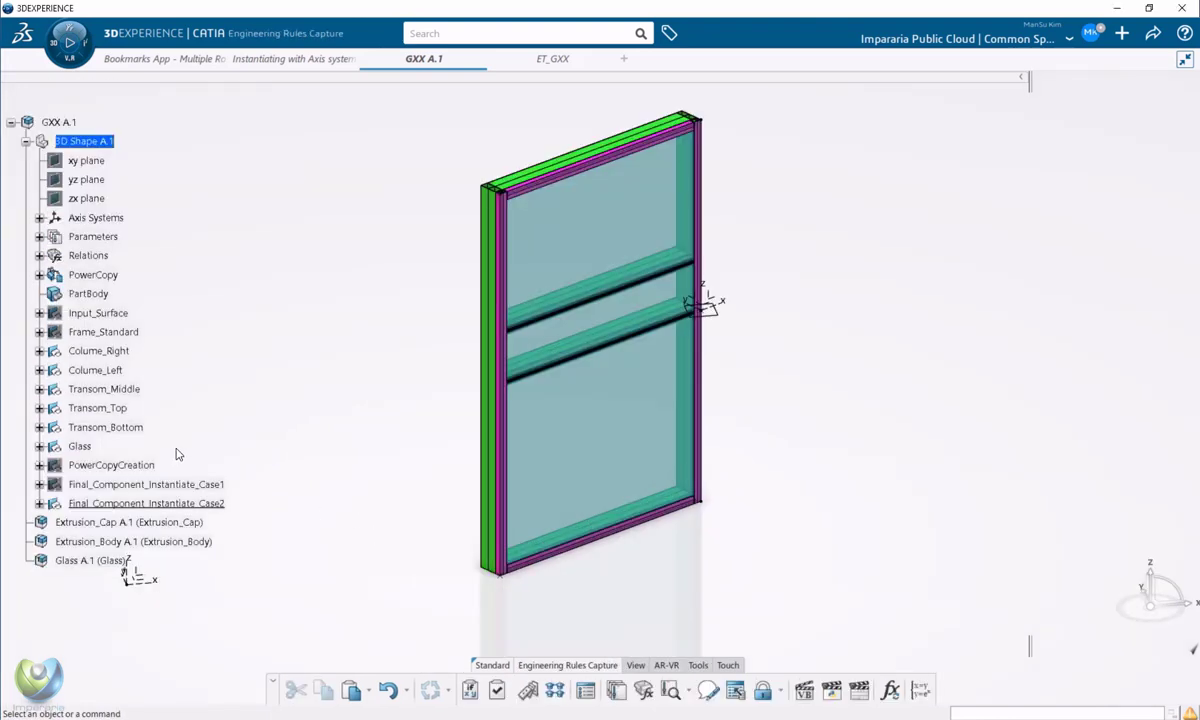
scroll(174, 455, "down", 1)
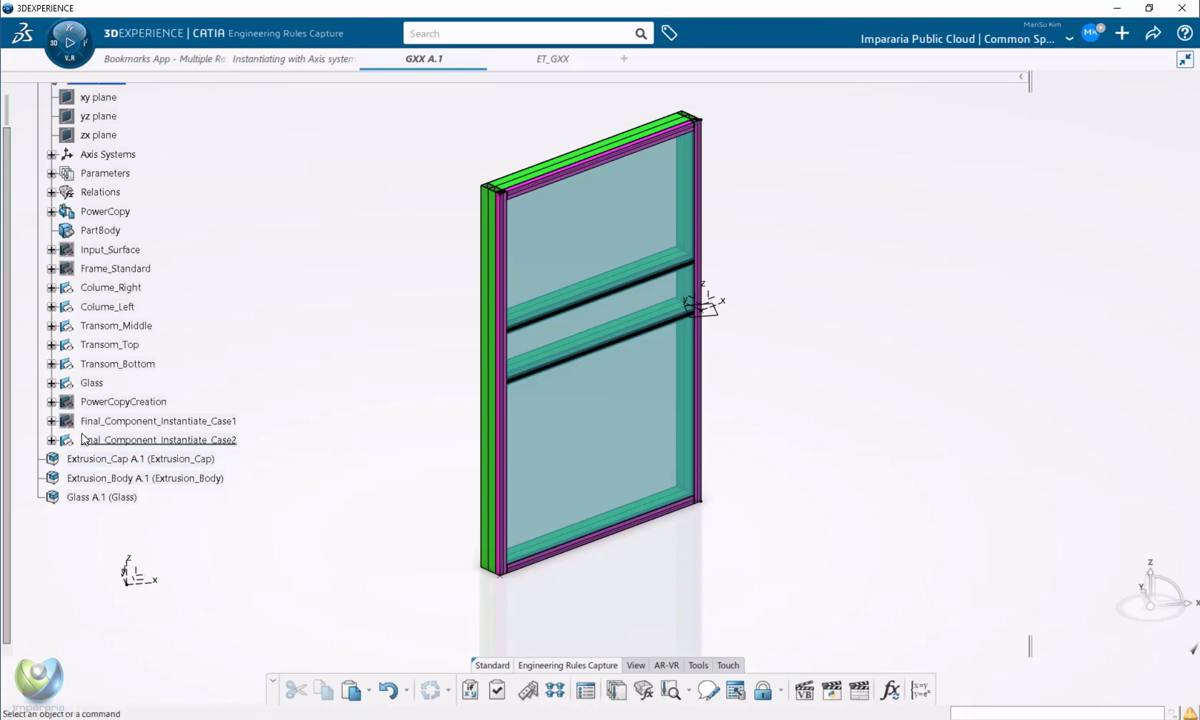
left_click(51, 440)
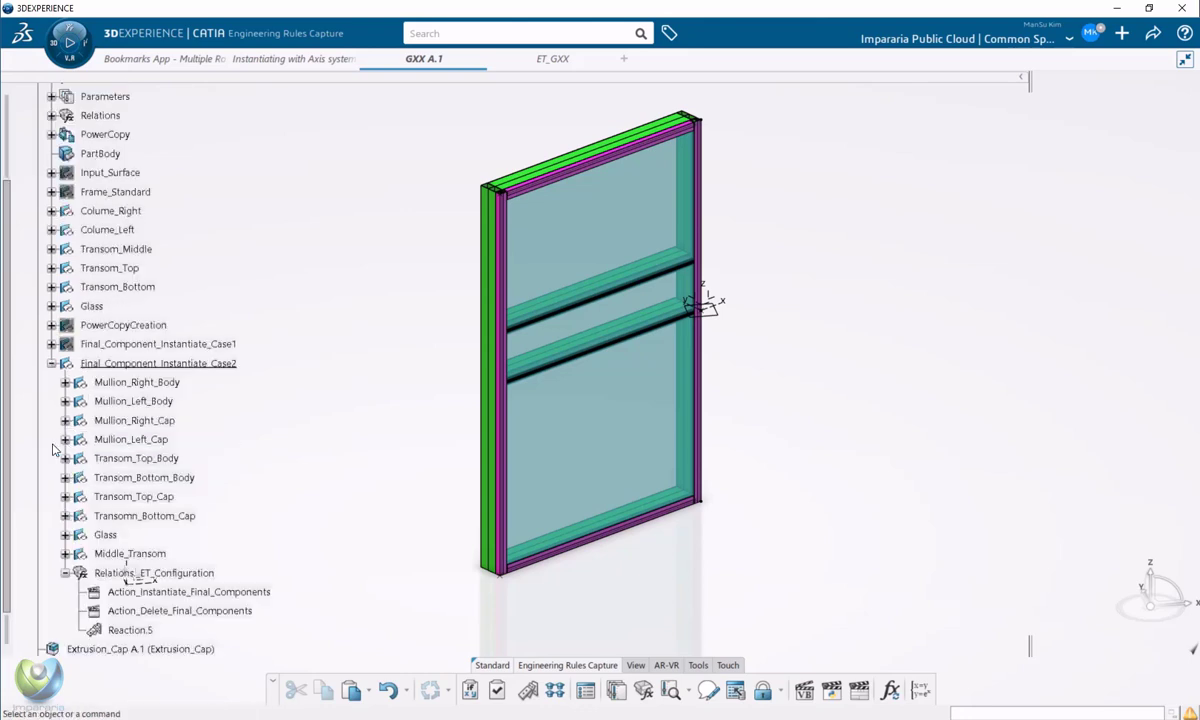
left_click(65, 573)
scroll(66, 530, "down", 1)
left_click(65, 510)
scroll(66, 518, "down", 1)
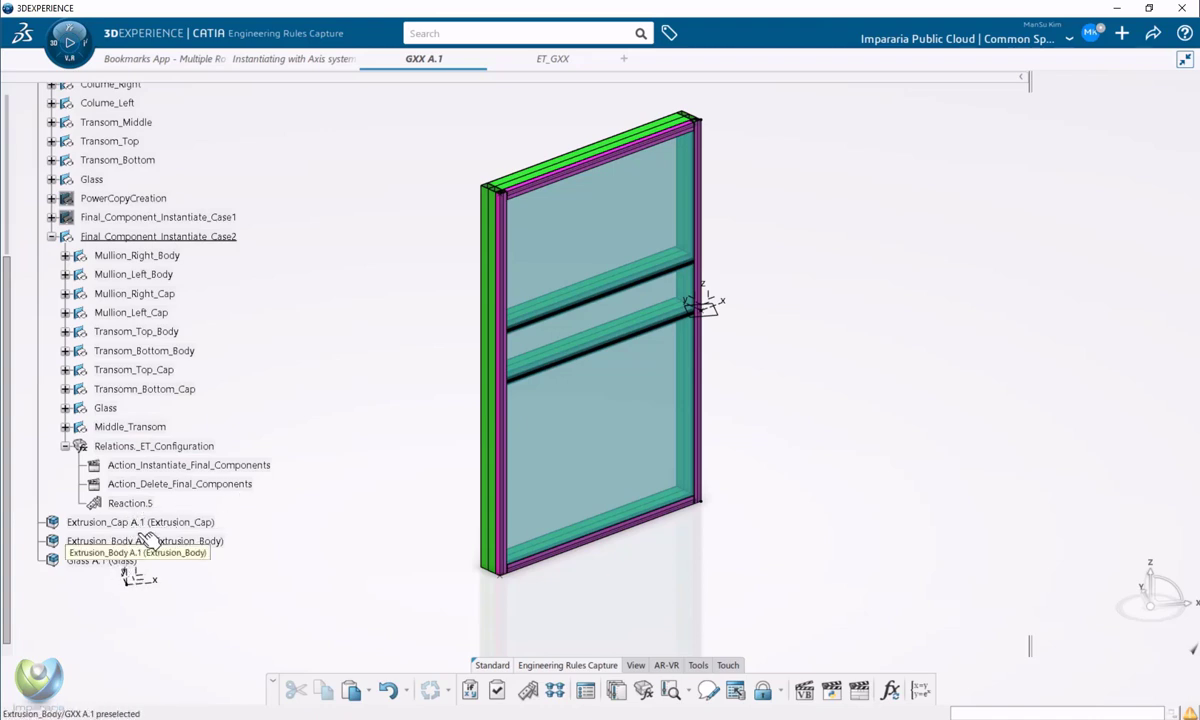
scroll(140, 541, "down", 1)
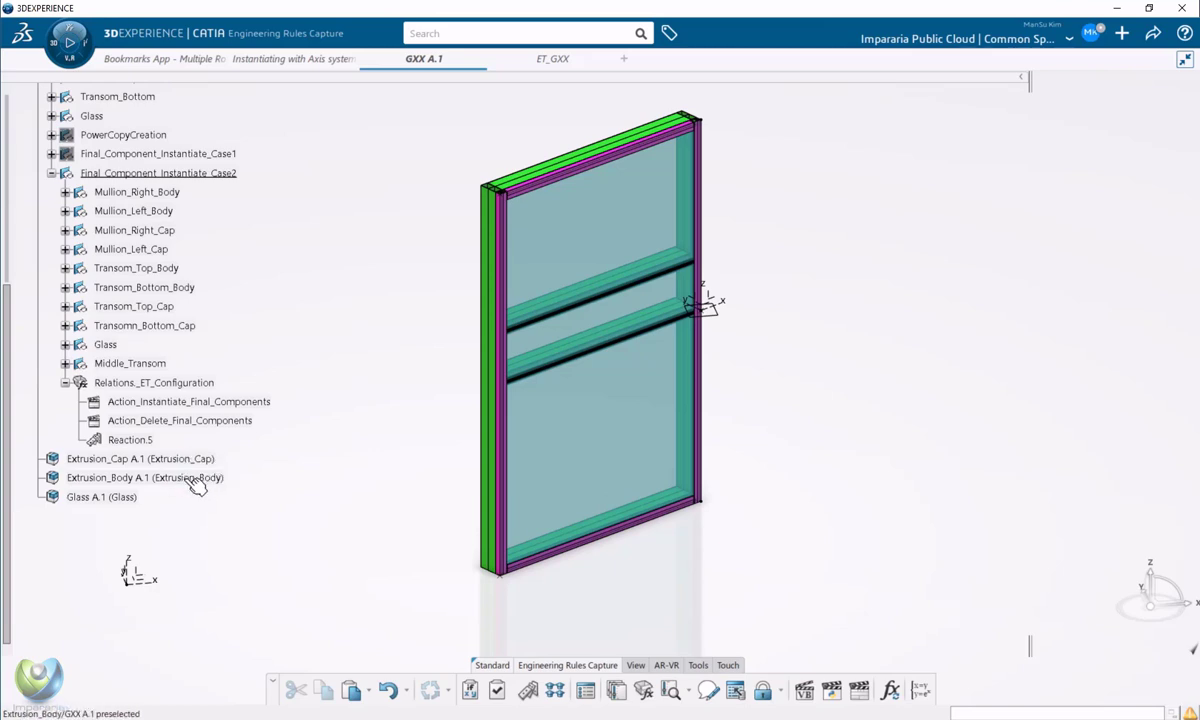
Locate the frame's right-side axis system in the tree and select Axis System_Right_Extrusion under Colume_Right's Guide_Curve
scroll(198, 486, "up", 7)
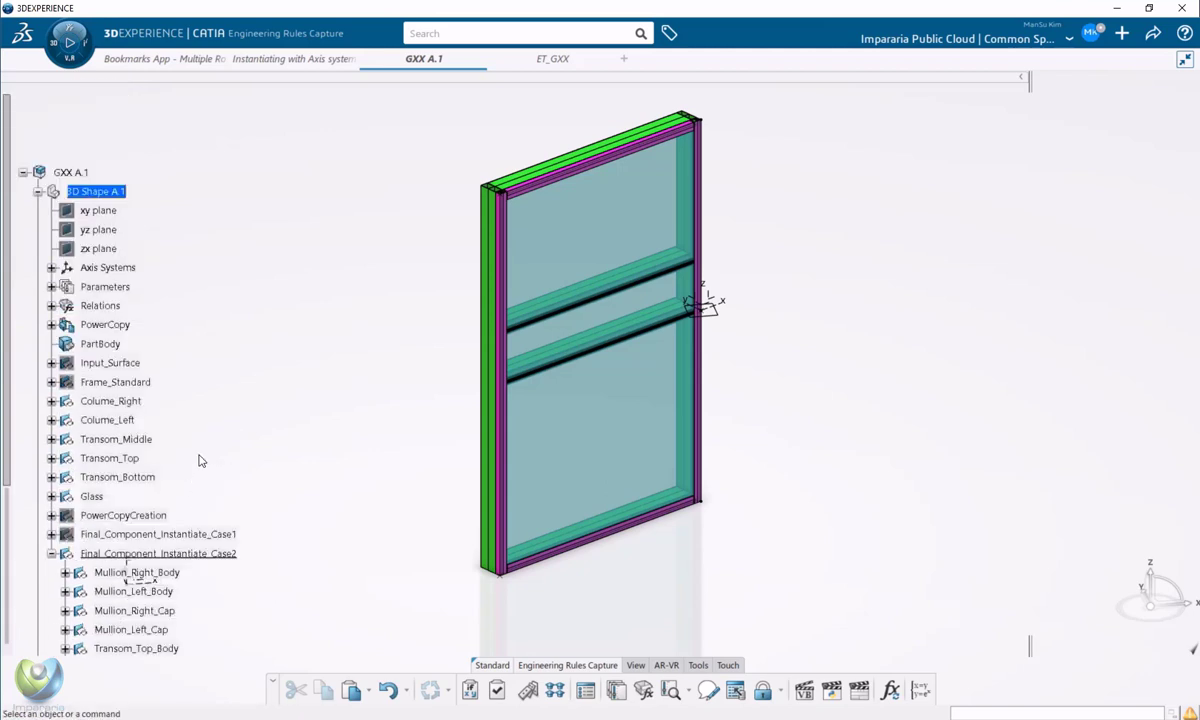
scroll(201, 460, "down", 2)
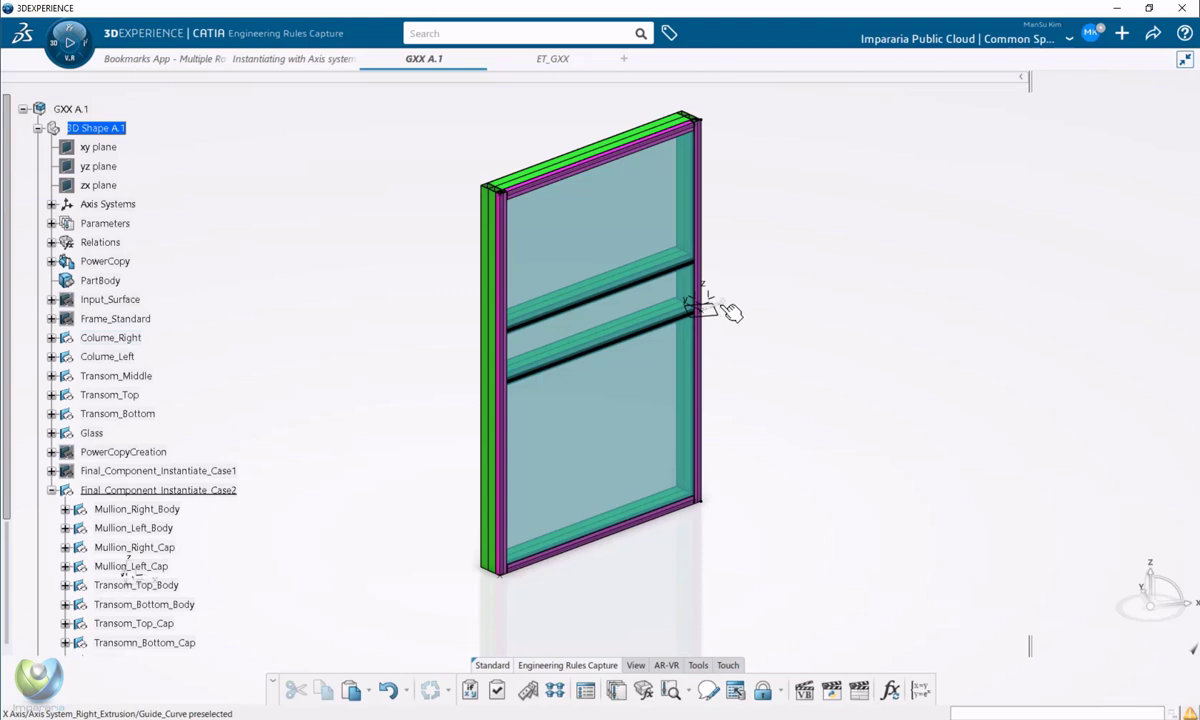
right_click(729, 309)
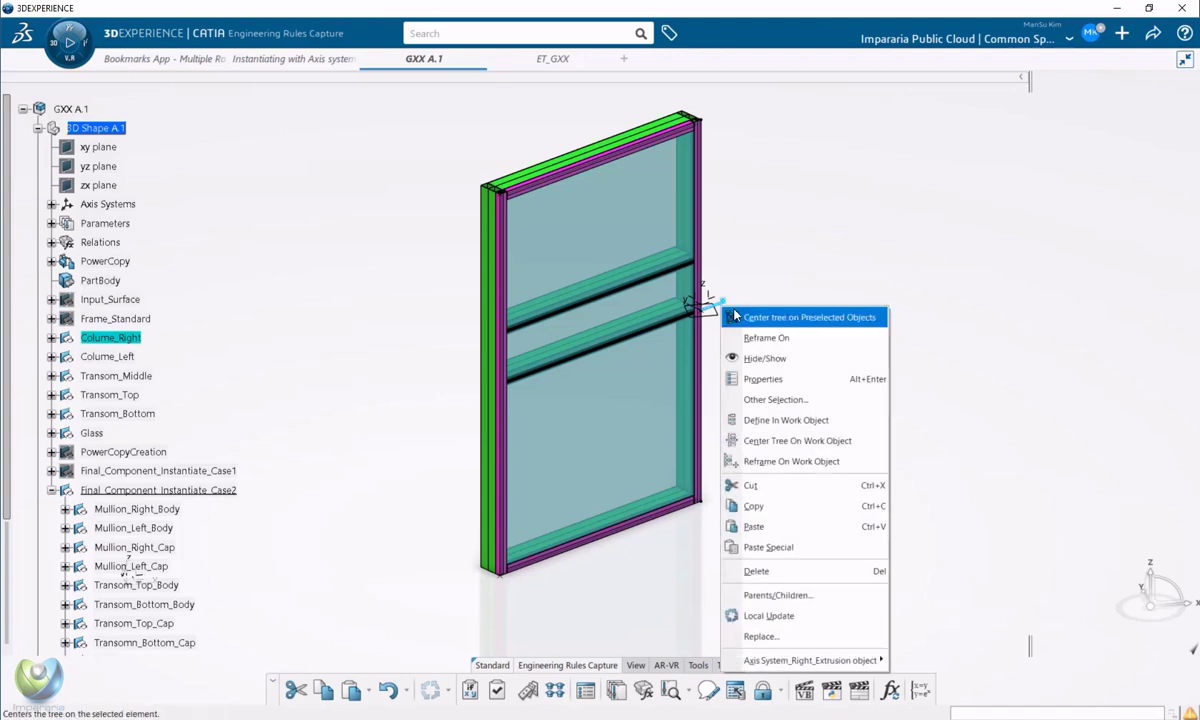
left_click(760, 317)
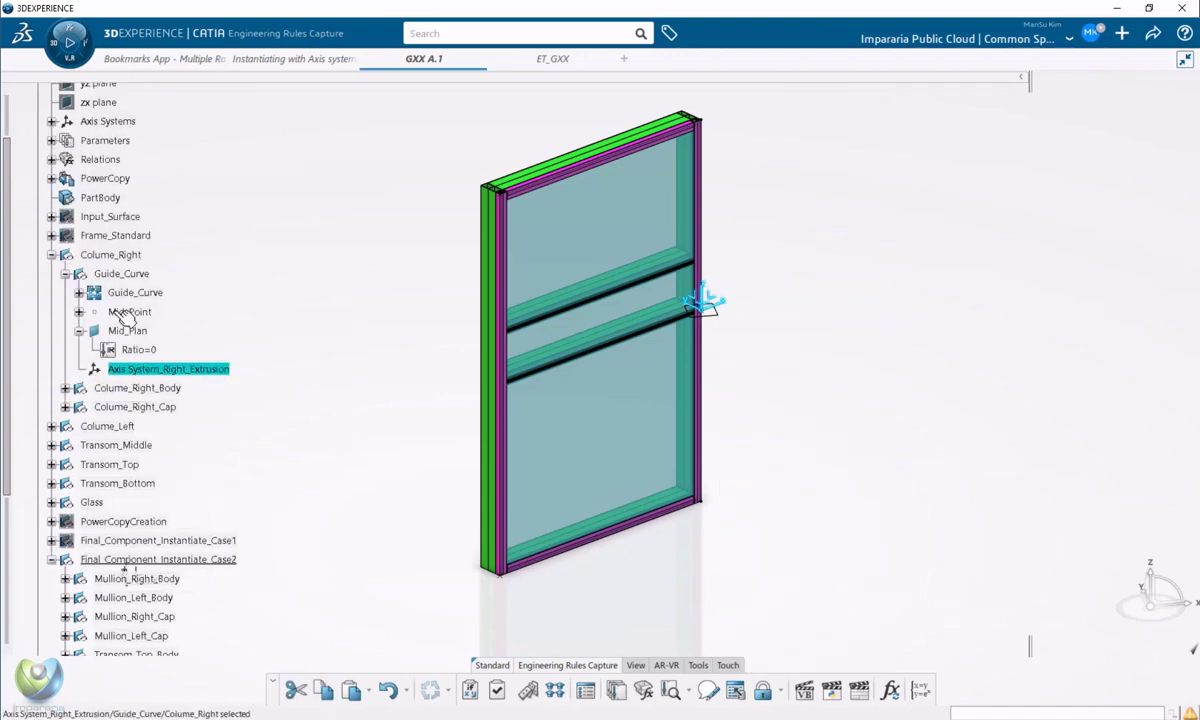
scroll(110, 330, "up", 3)
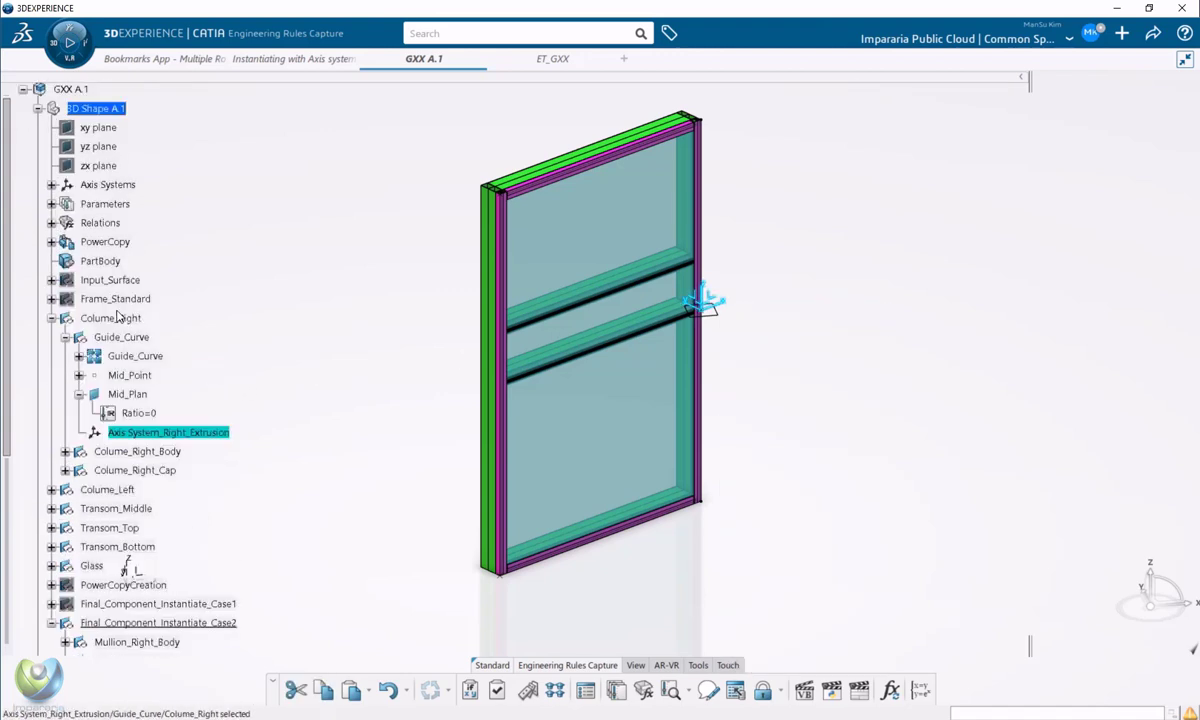
left_click(74, 89)
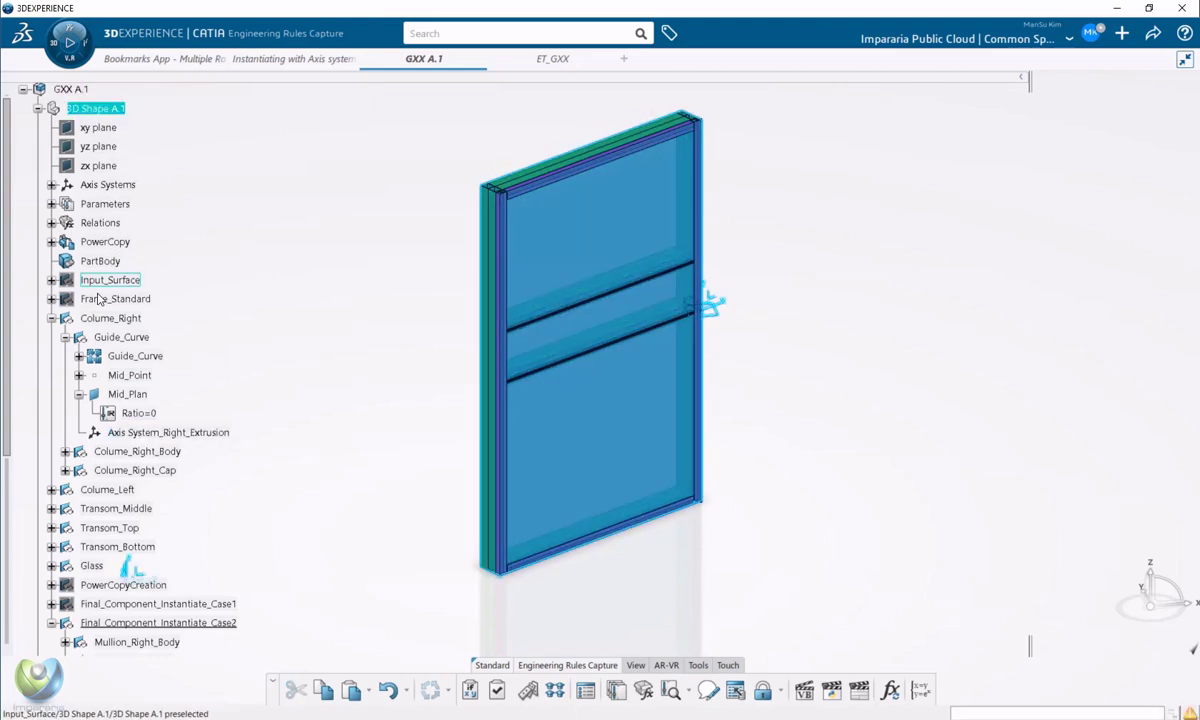
left_click(108, 316)
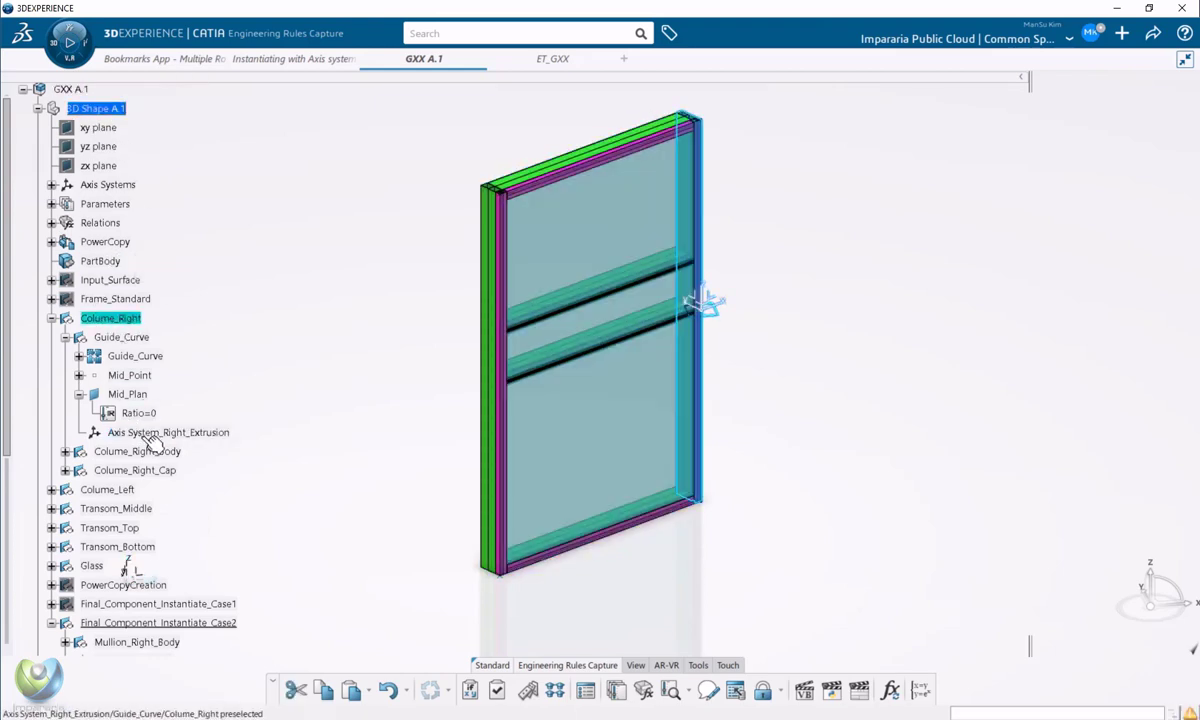
left_click(114, 432)
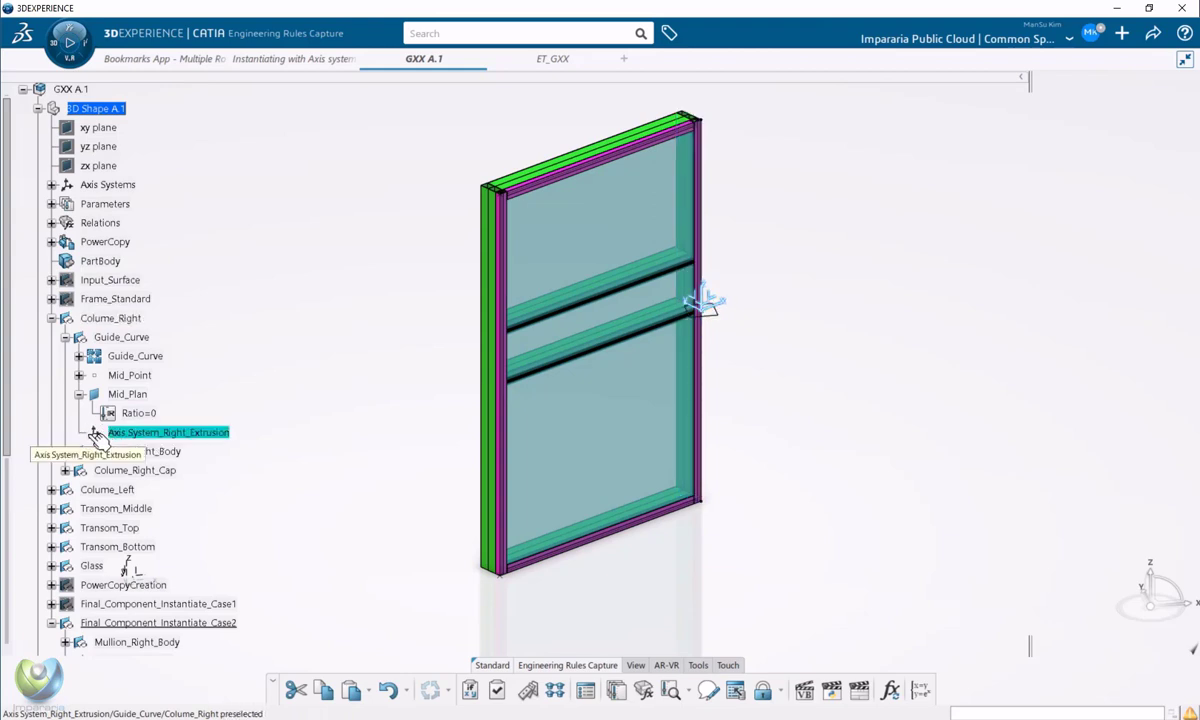
Expand Transom_Middle in the tree and select its Transom_Middle_Output set
scroll(95, 436, "down", 1)
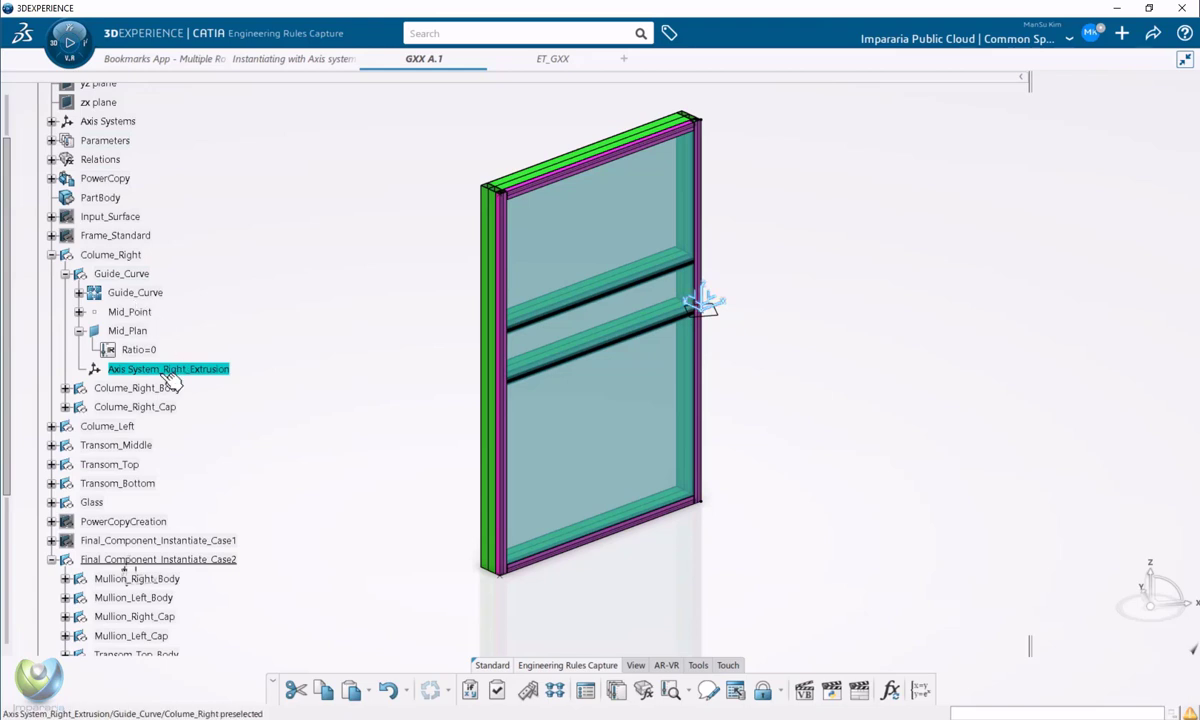
scroll(172, 380, "down", 1)
left_click(75, 382)
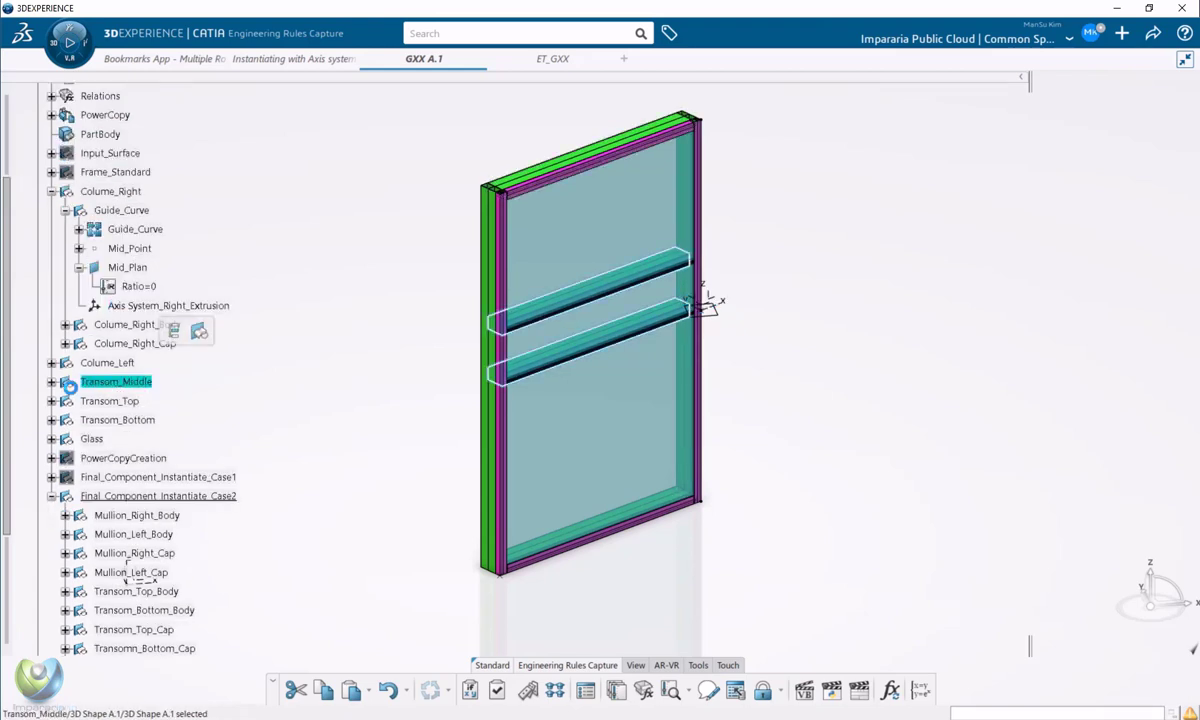
left_click(51, 381)
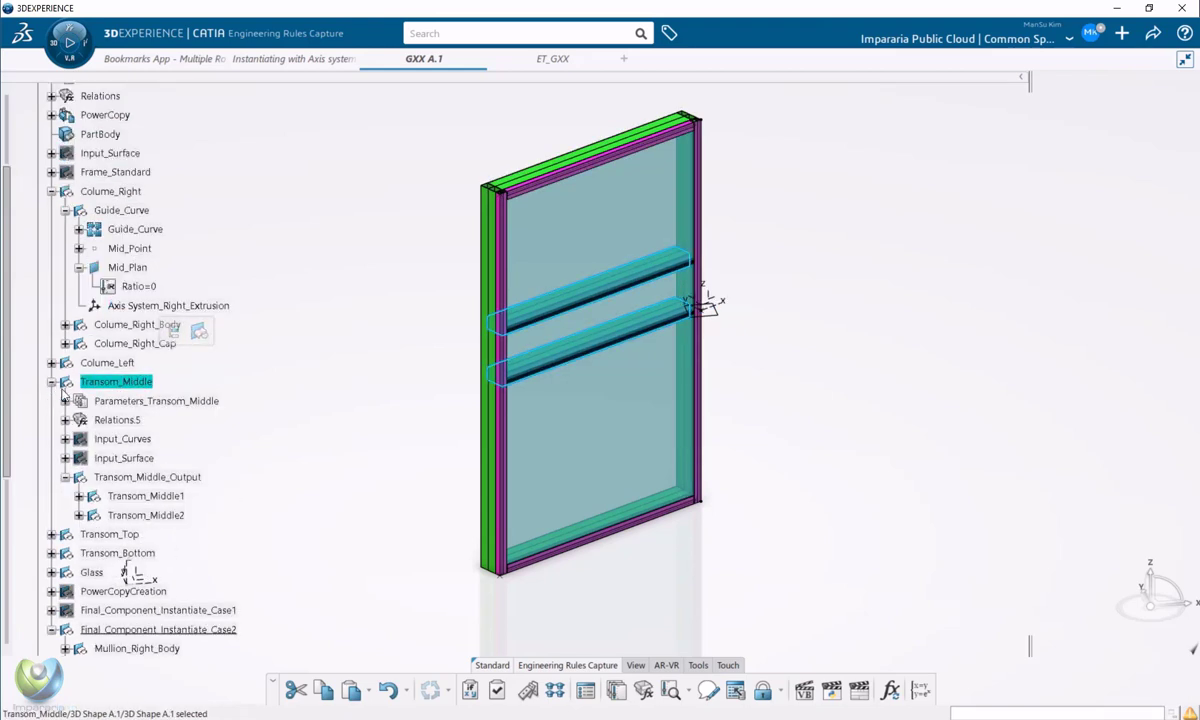
left_click(196, 479)
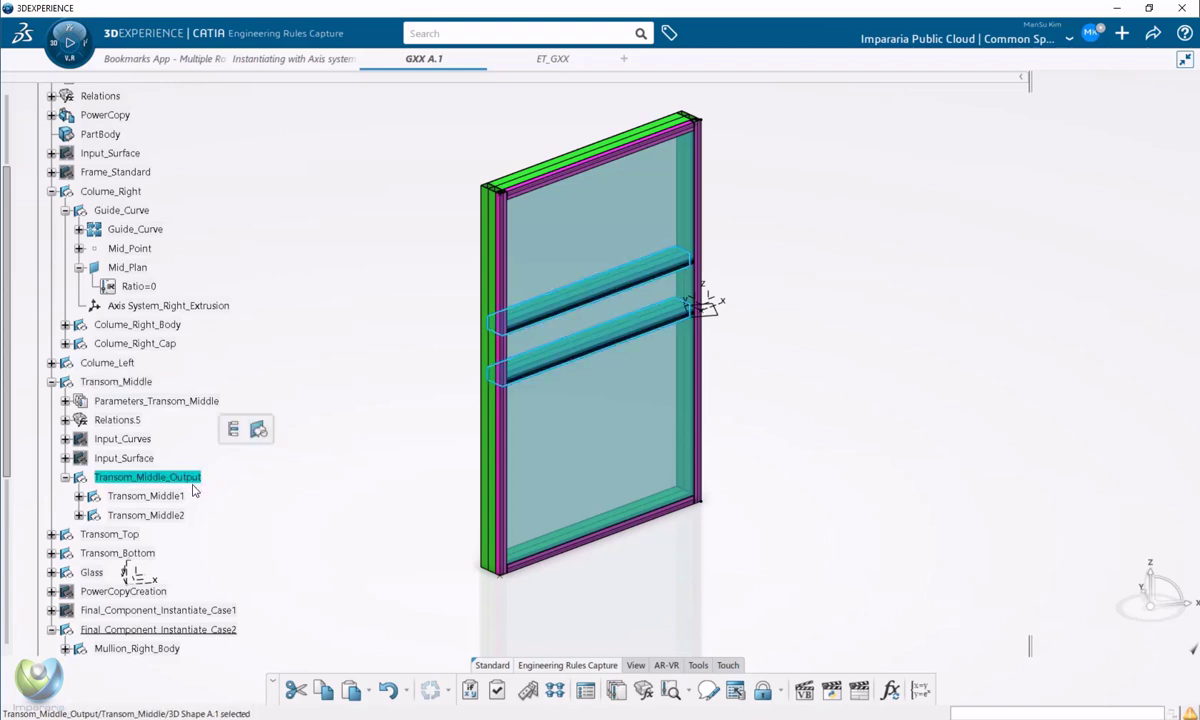
Highlight Transom_Middle1 and Transom_Middle2 in turn to identify each middle transom in the frame
scroll(193, 486, "down", 2)
left_click(209, 391)
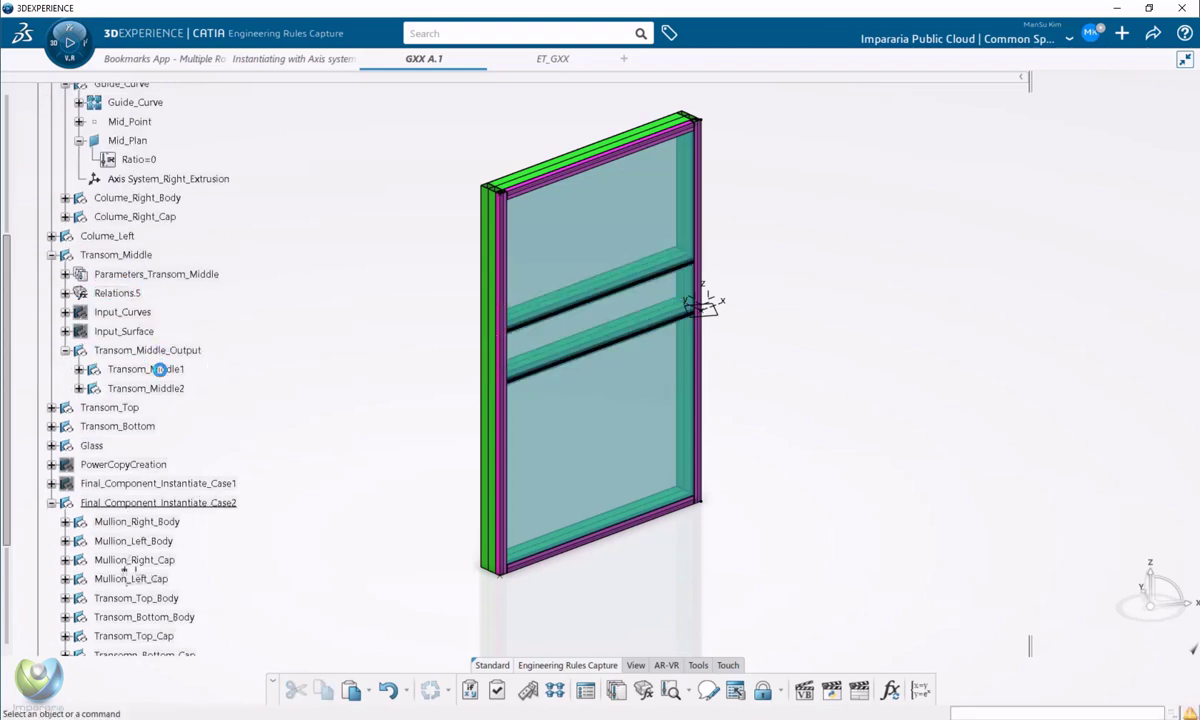
left_click(170, 372)
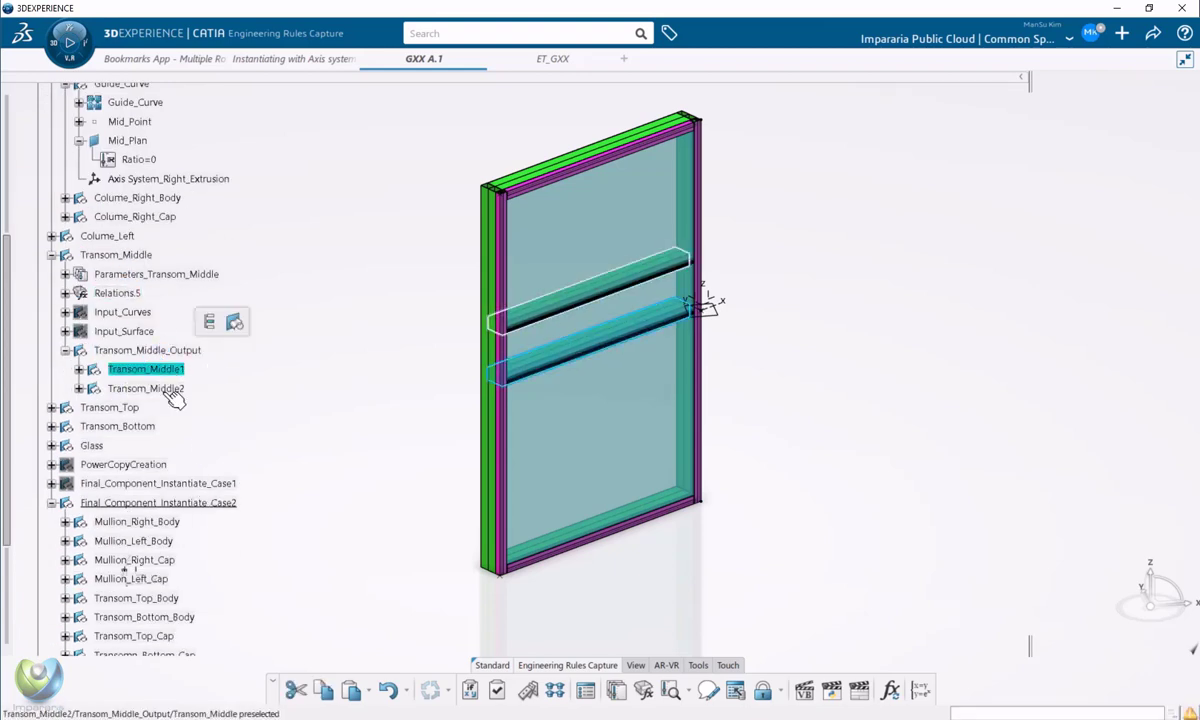
left_click(172, 390)
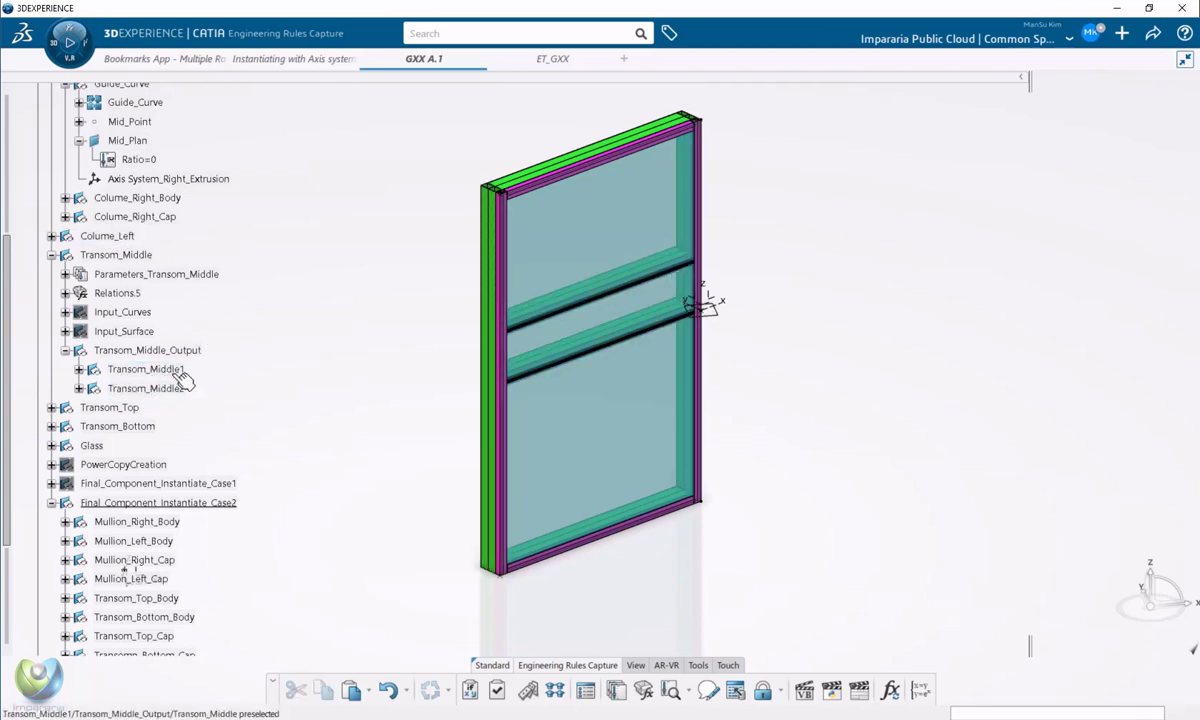
Expand Transom_Middle1 and its Standard set to reveal Axis System_Middle_Extrusion
left_click(150, 370)
left_click(79, 369)
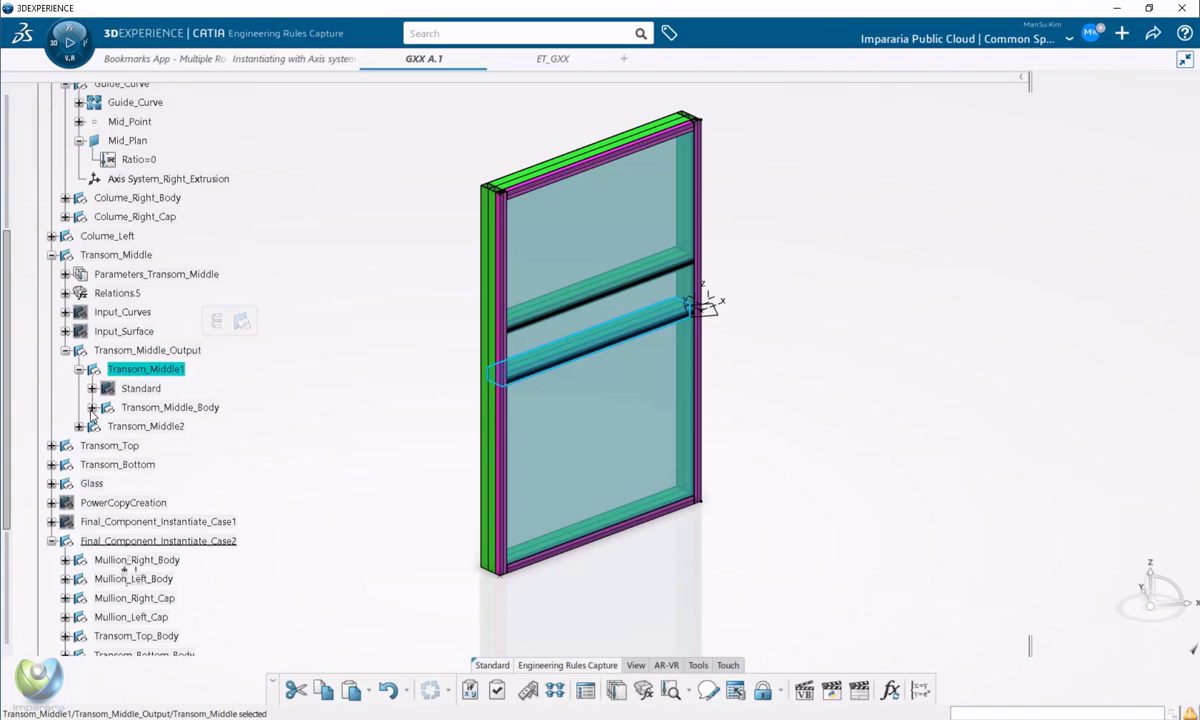
left_click(92, 389)
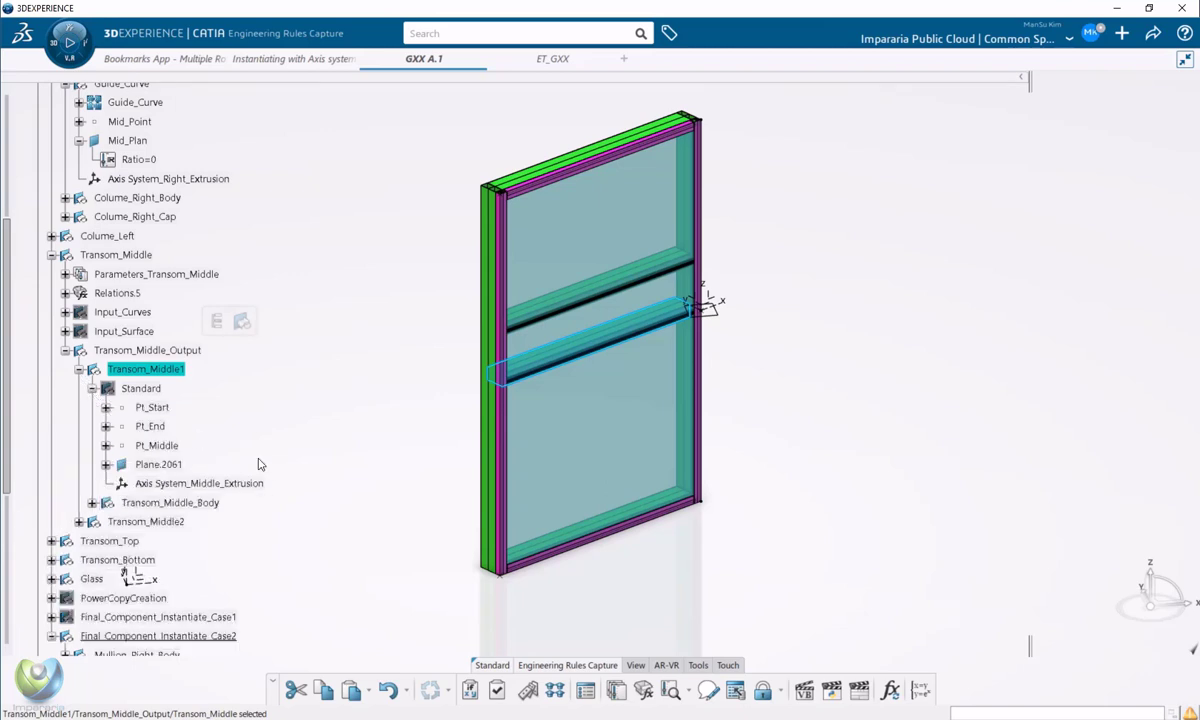
Select Axis System_Middle_Extrusion under Transom_Middle1 and the matching axis system in Transom_Middle2's Standard set
left_click(225, 484)
left_click(80, 522)
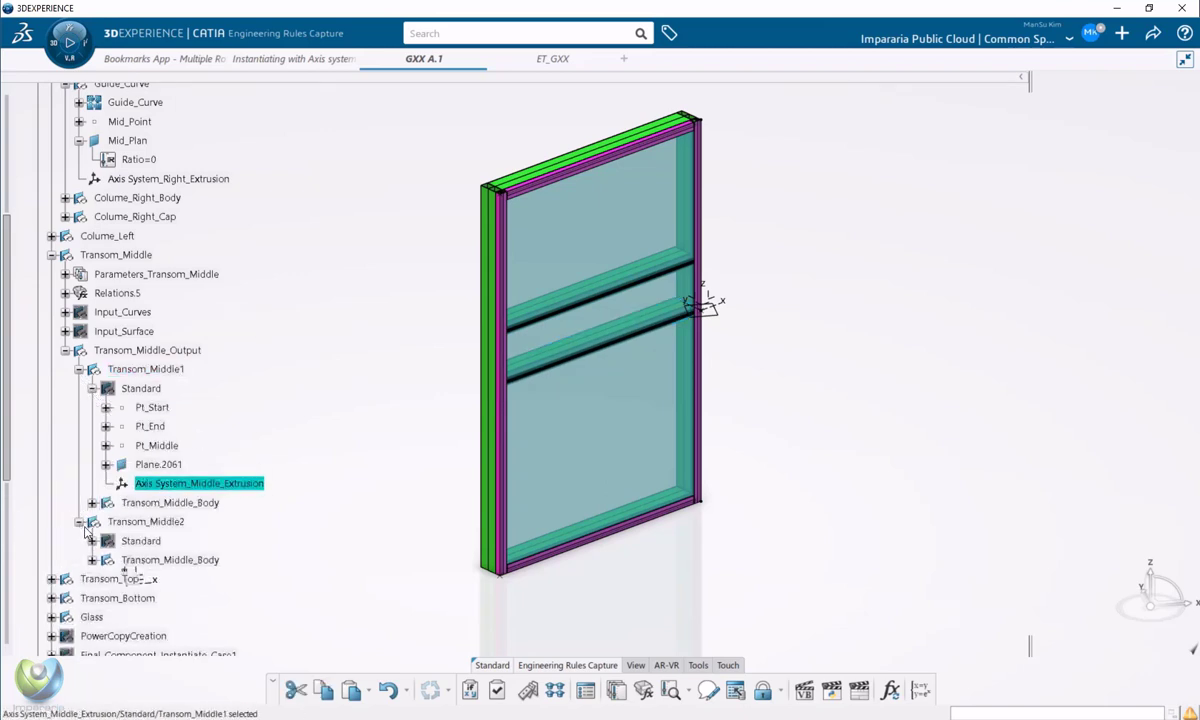
left_click(92, 541)
scroll(125, 570, "down", 3)
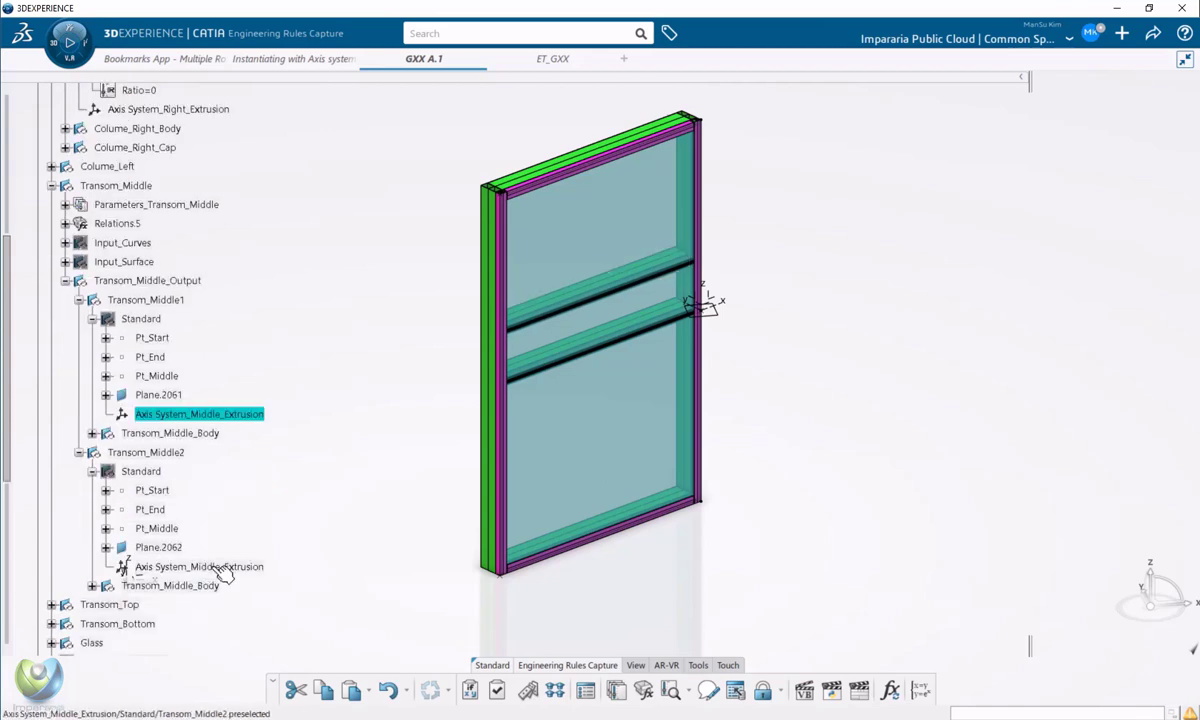
left_click(205, 566)
Highlight Transom_Middle1 and Transom_Middle2 alternately to compare their positions in the frame, and clear the selection
left_click(160, 301)
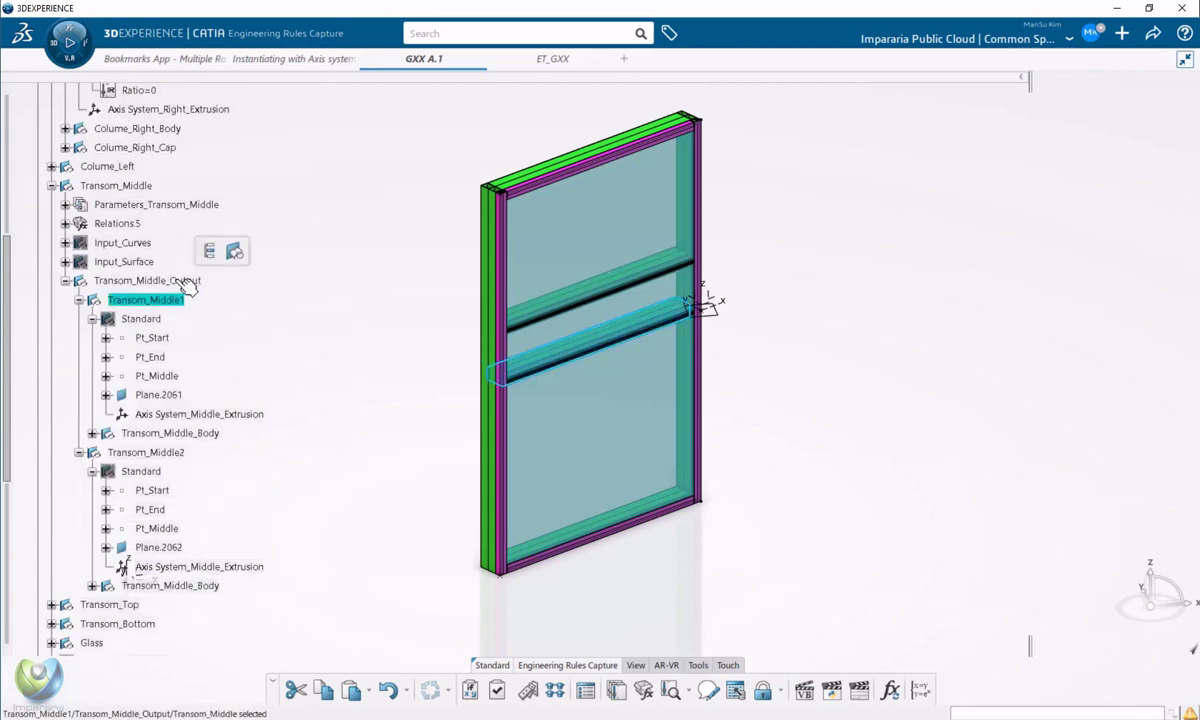
left_click(177, 453)
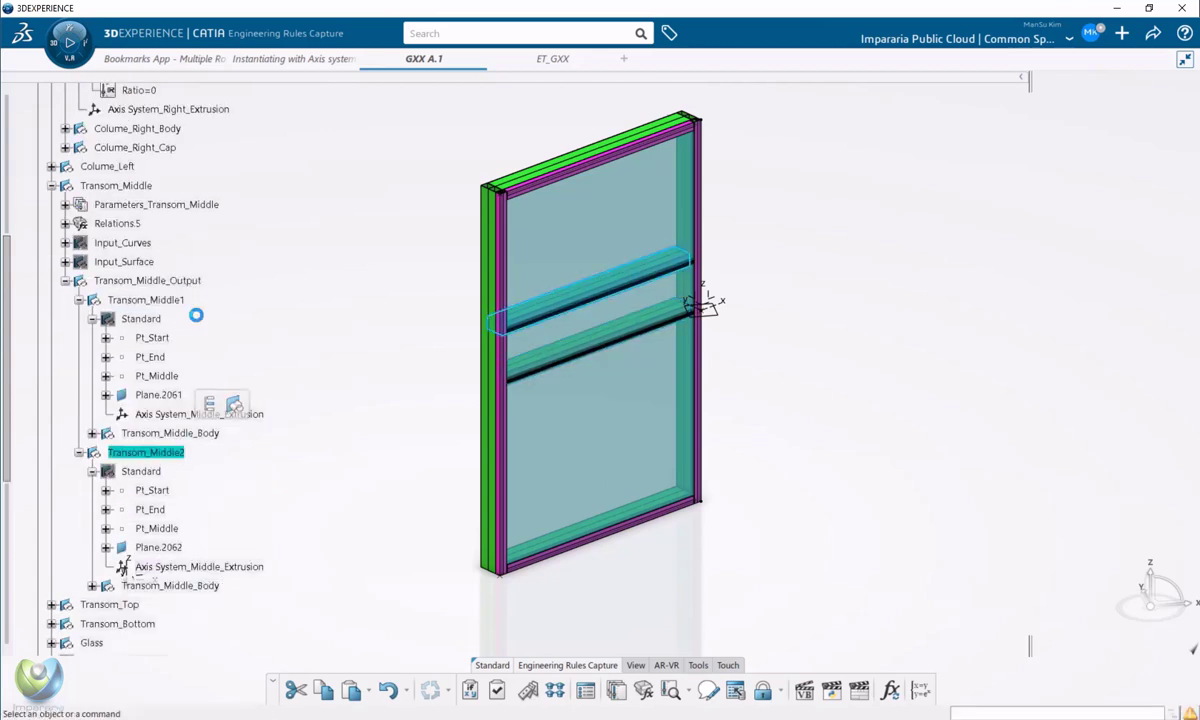
left_click(178, 300)
left_click(182, 453)
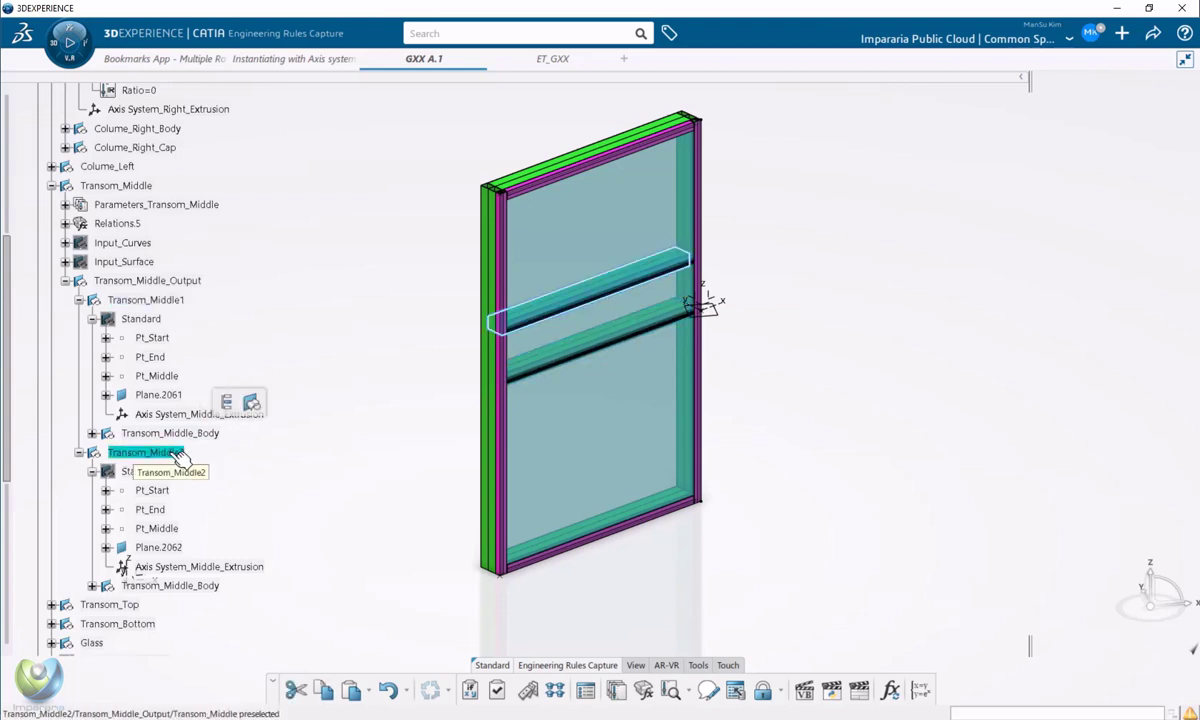
left_click(158, 303)
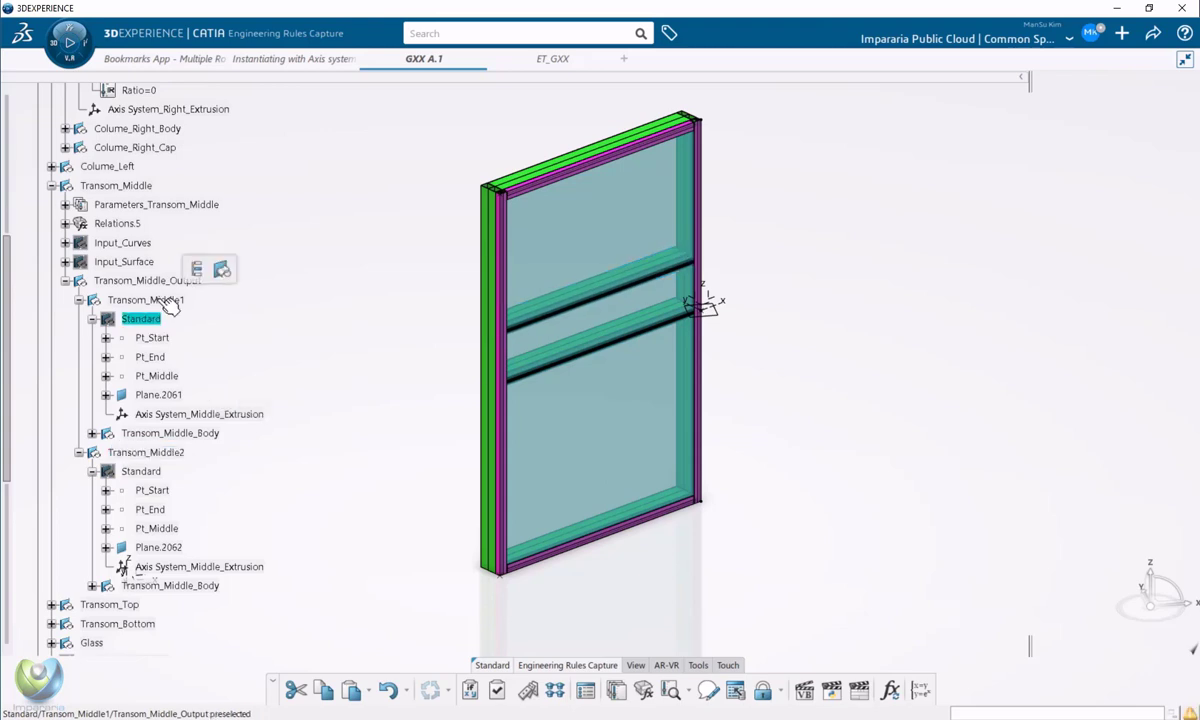
left_click(185, 455)
key("Escape")
Collapse Transom_Middle1's Standard set and locate Axis System_Middle_Extrusion again in Transom_Middle2's Standard set
left_click(92, 318)
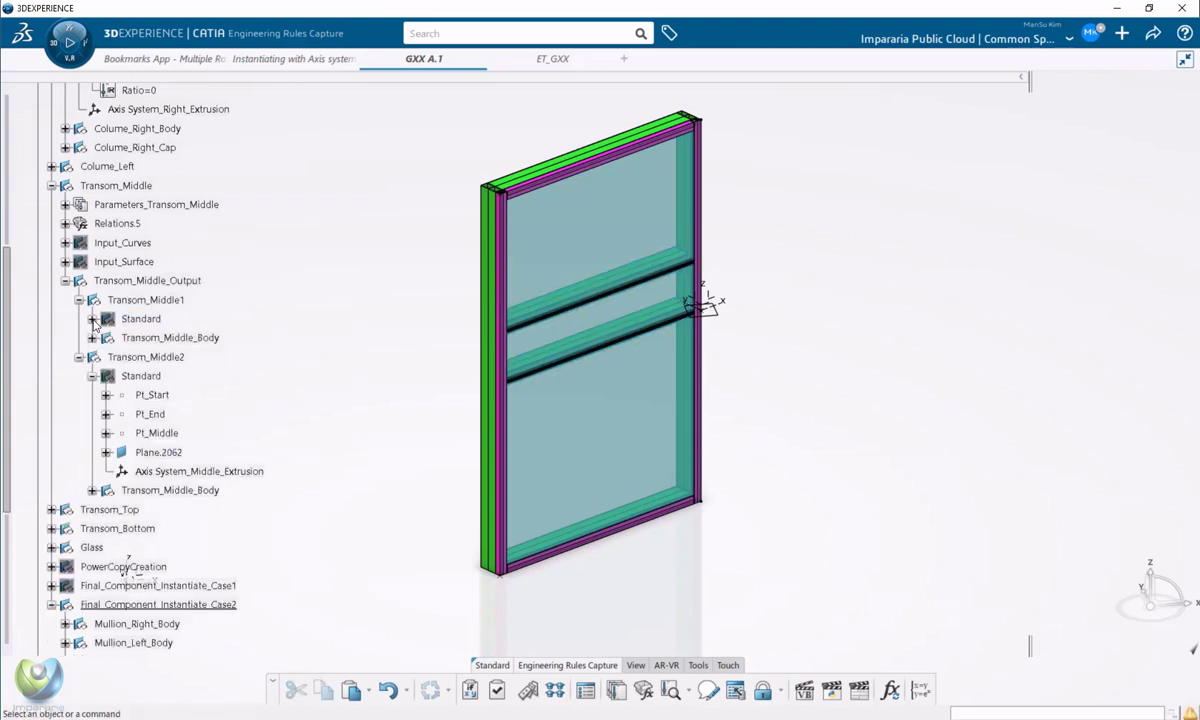
left_click(92, 377)
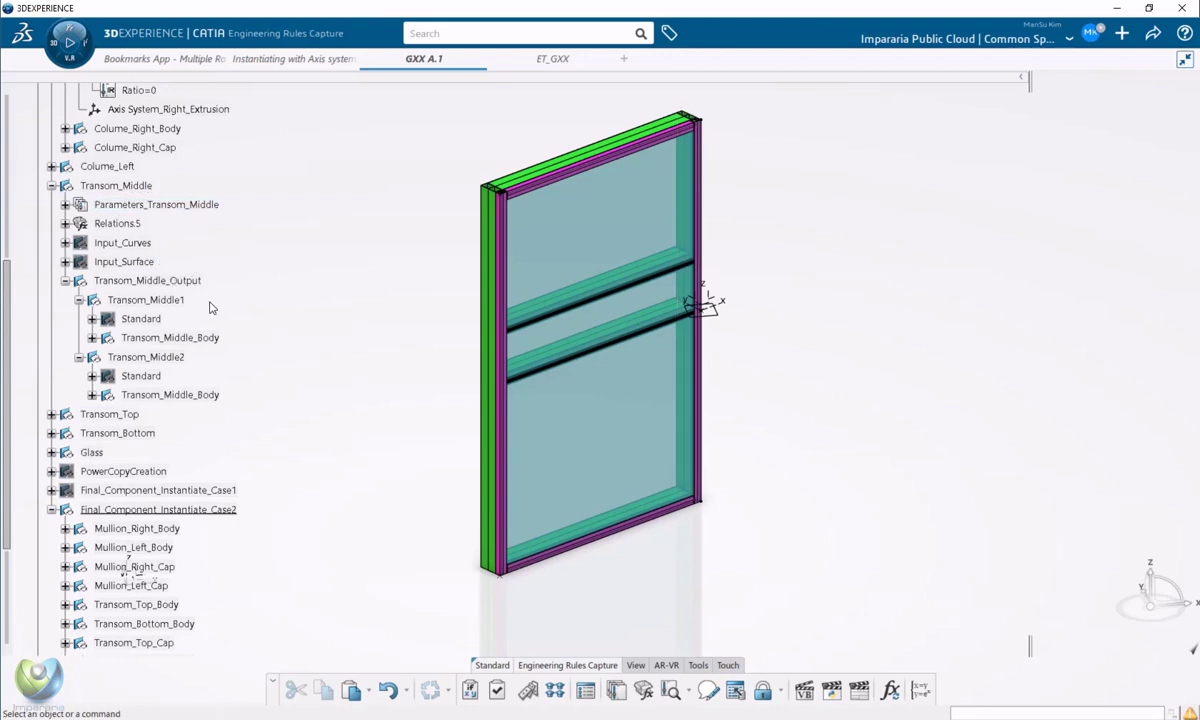
left_click(188, 302)
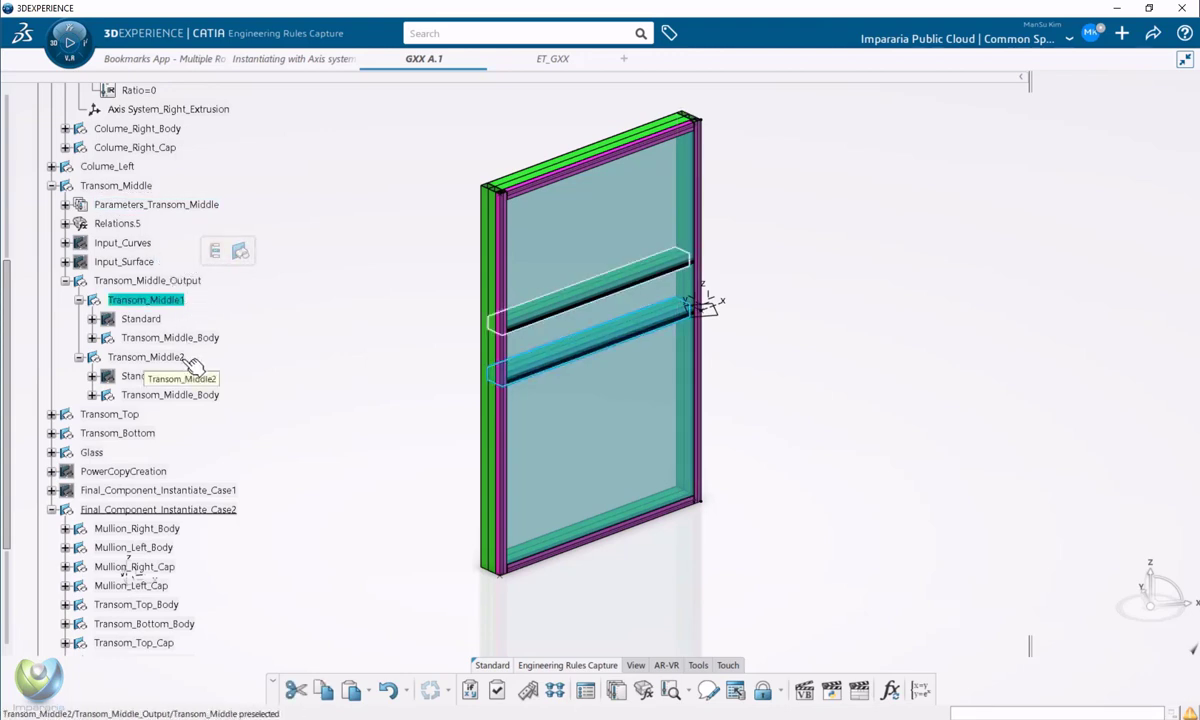
left_click(196, 377)
left_click(91, 376)
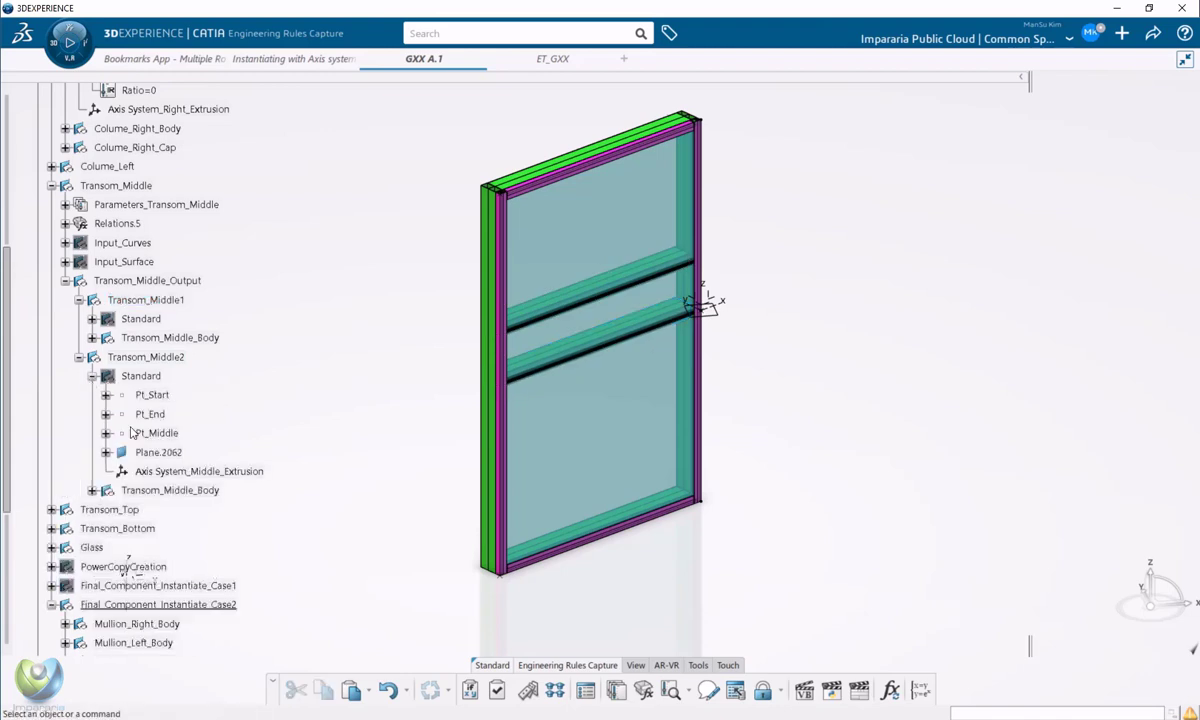
left_click(190, 476)
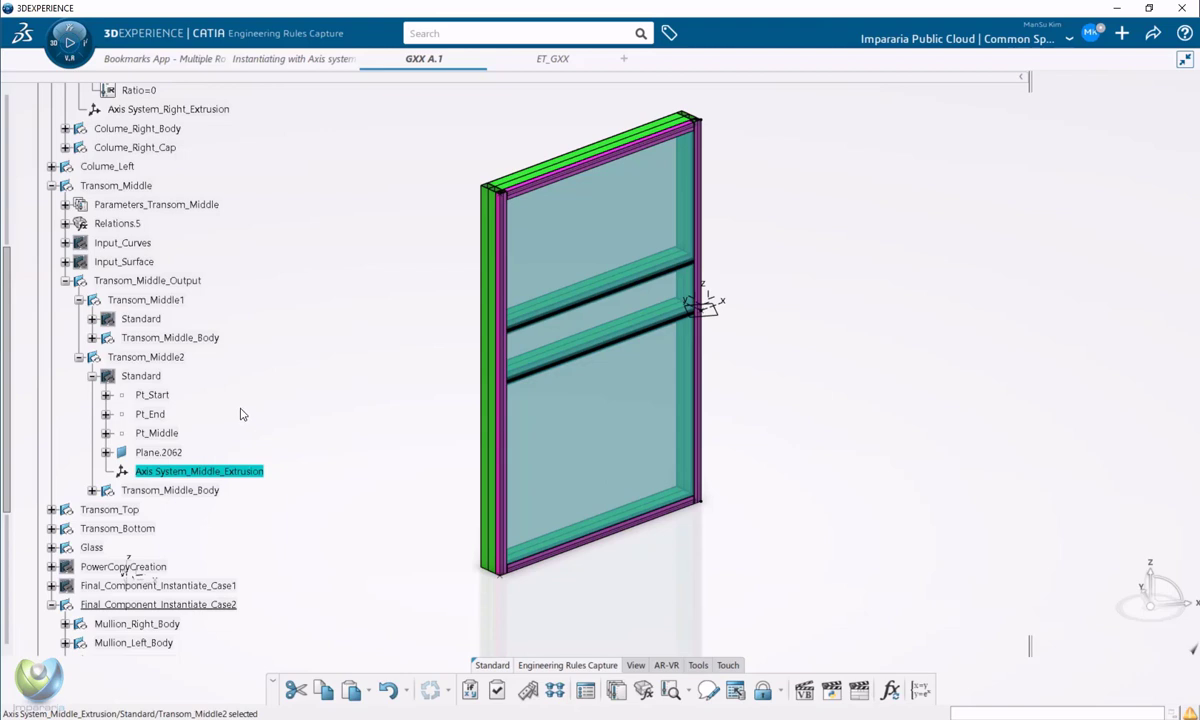
Collapse the Transom_Middle, Colume_Right and Final_Component_Instantiate_Case2 branches of the GXX tree
left_click(92, 377)
left_click(79, 300)
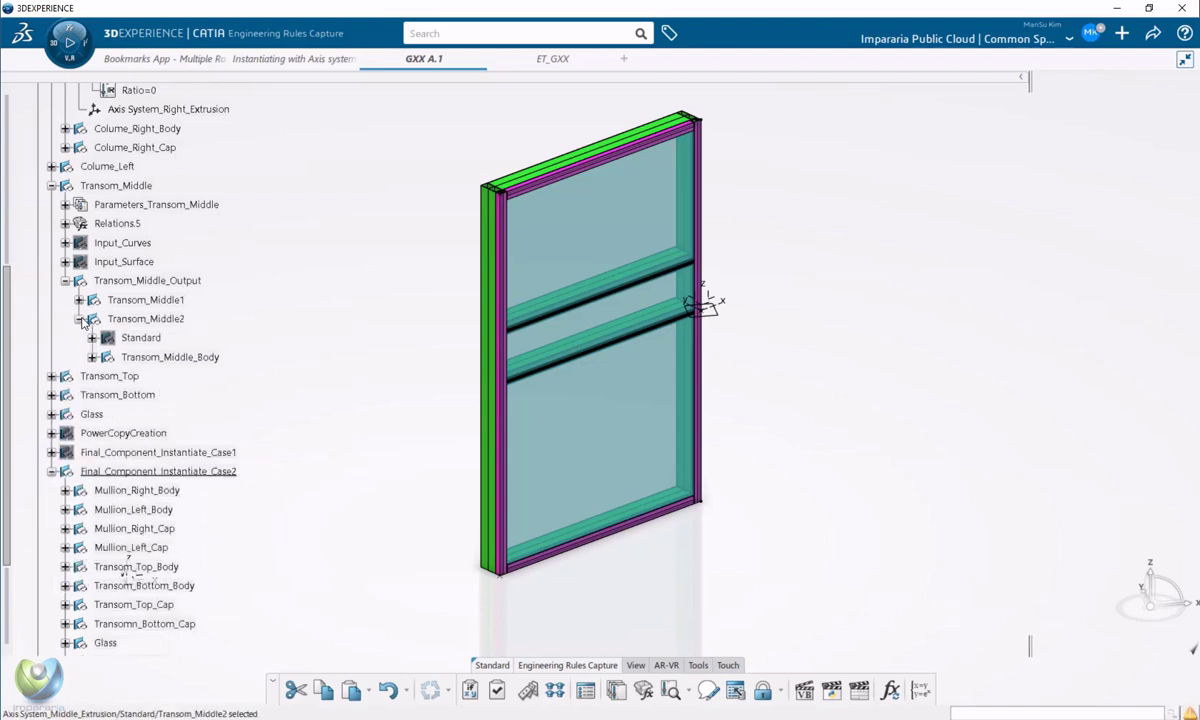
left_click(79, 320)
left_click(65, 282)
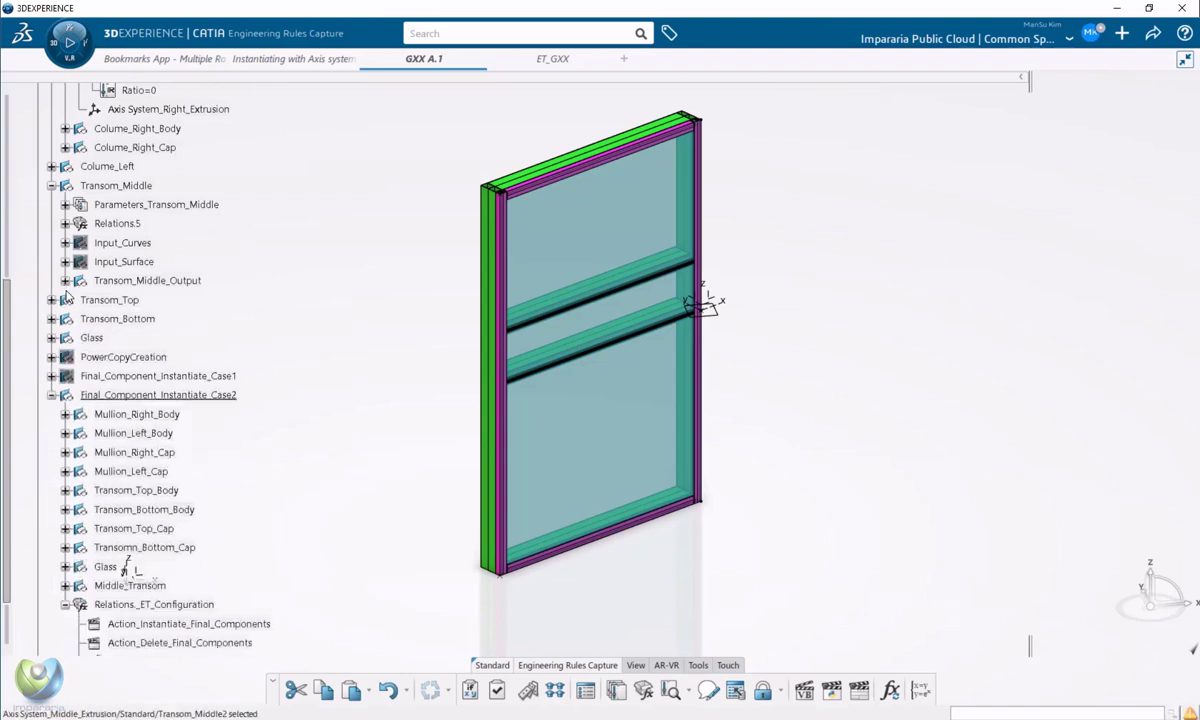
scroll(66, 290, "up", 4)
left_click(52, 375)
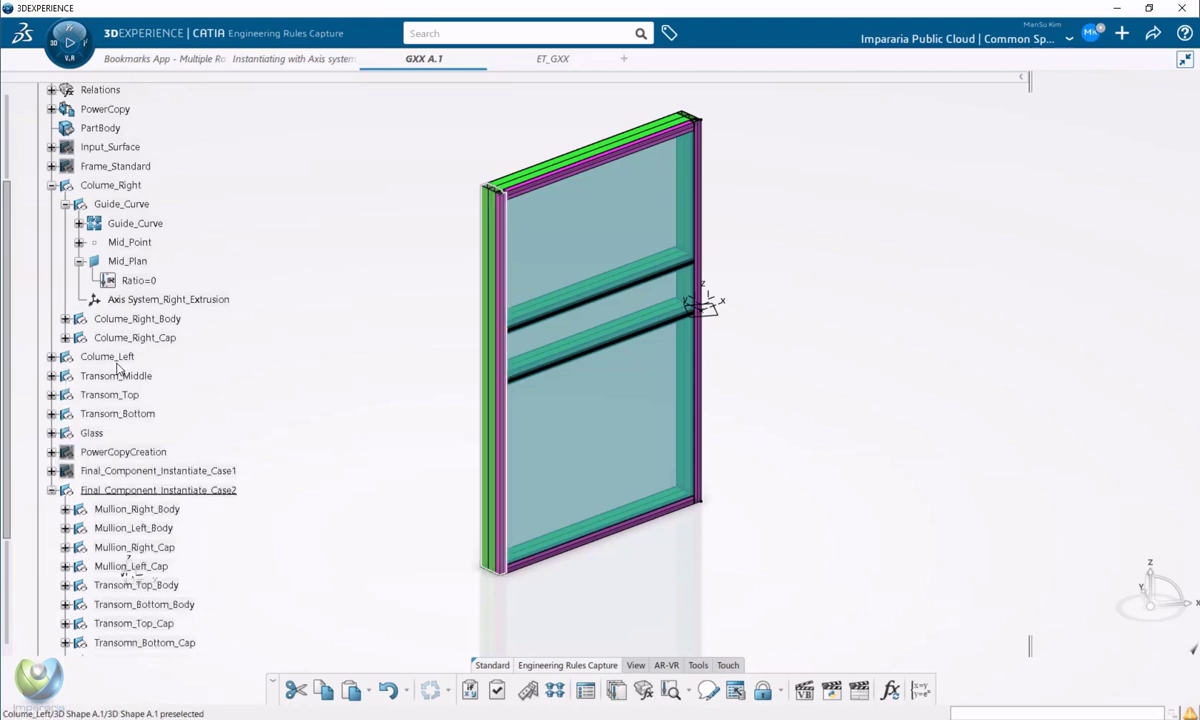
scroll(55, 350, "up", 3)
left_click(52, 312)
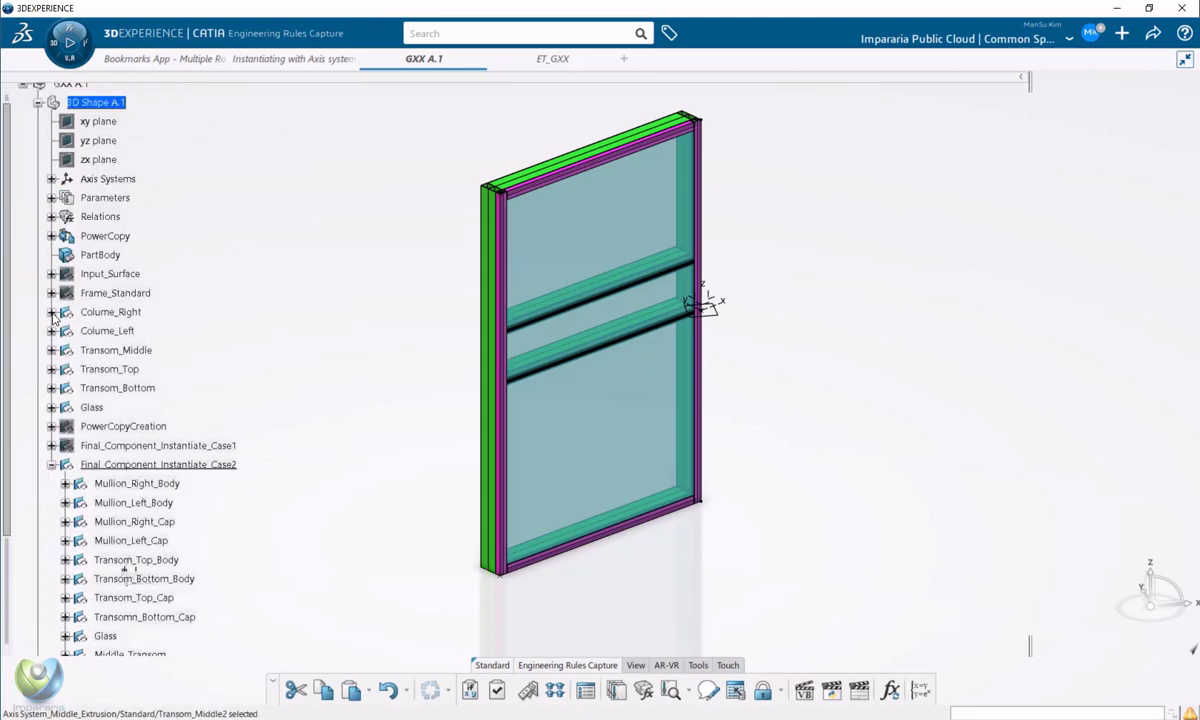
left_click(52, 465)
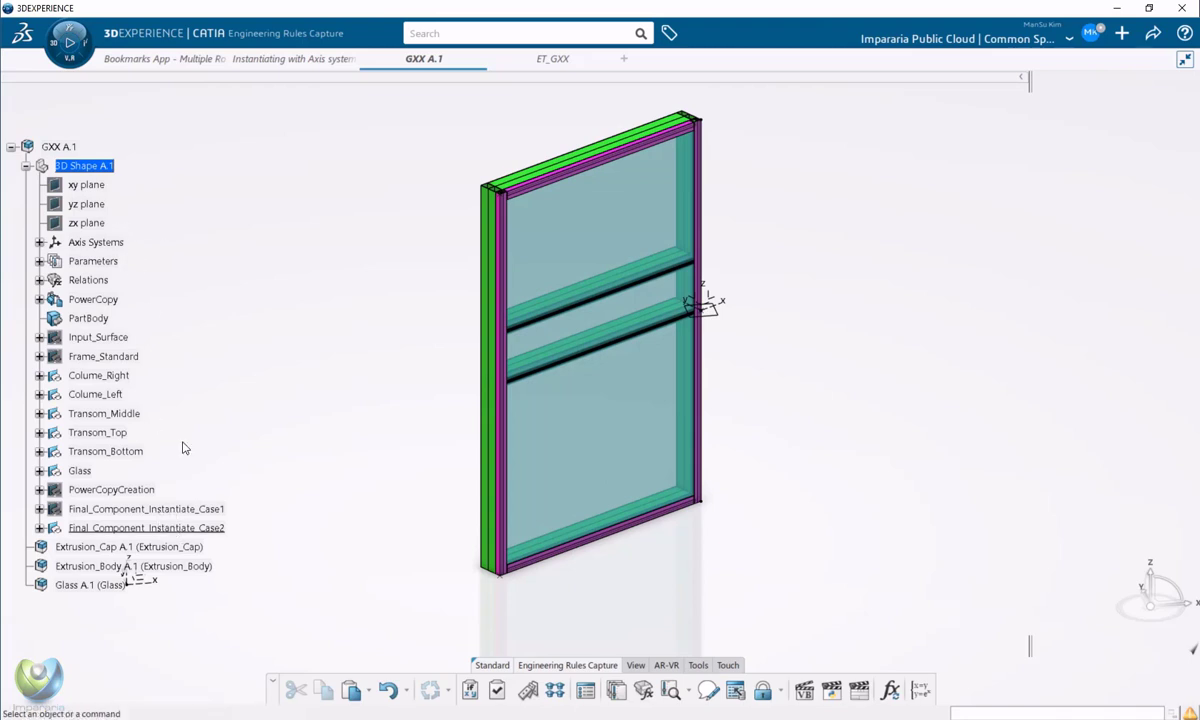
Collapse 3D Shape A.1 and highlight the root GXX A.1 to show the whole frame product
left_click(68, 149)
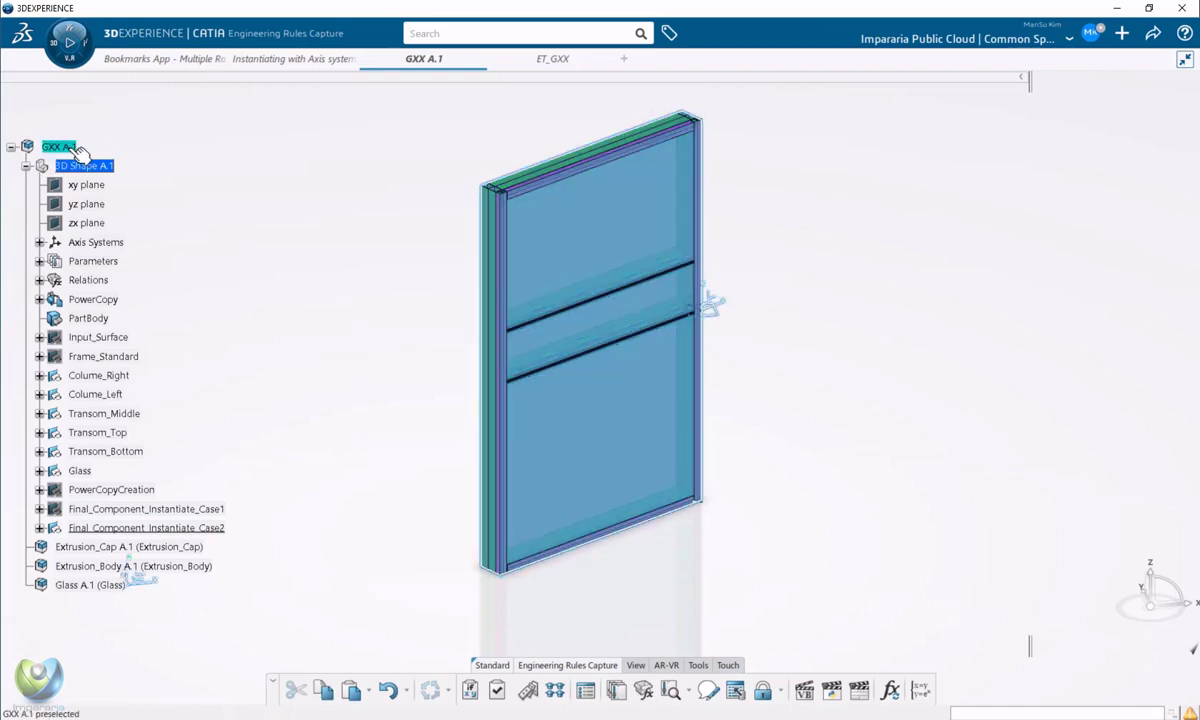
left_click(26, 166)
double_click(67, 149)
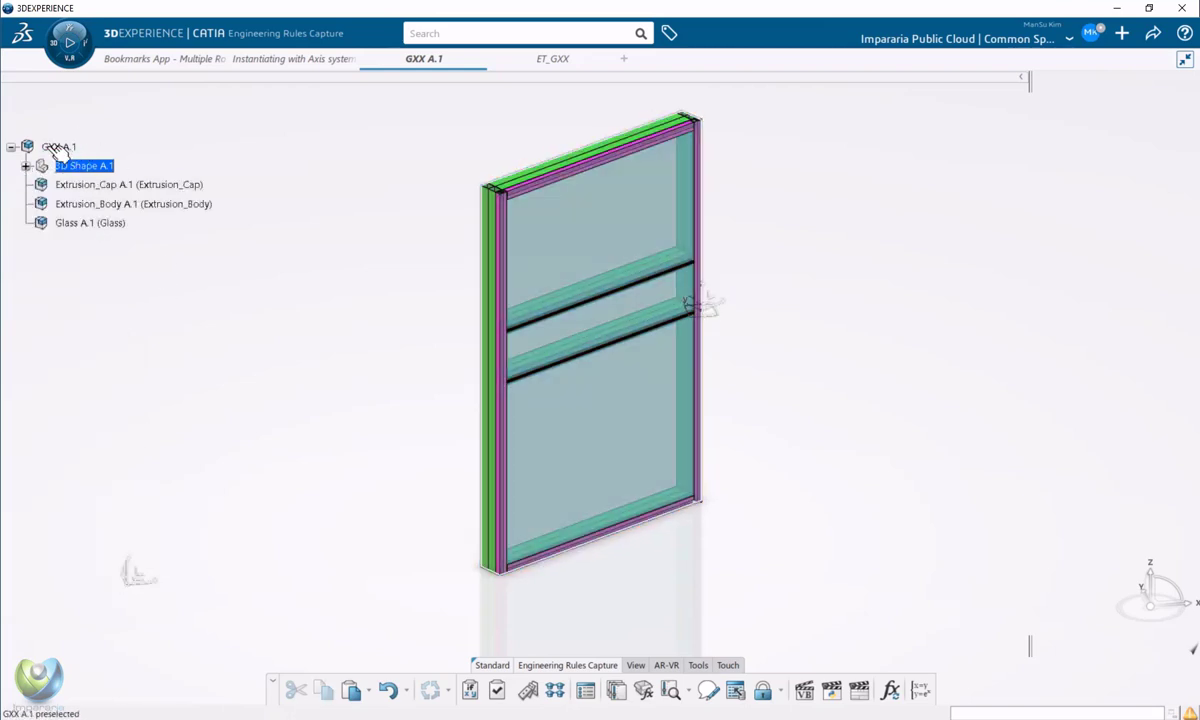
left_click(62, 149)
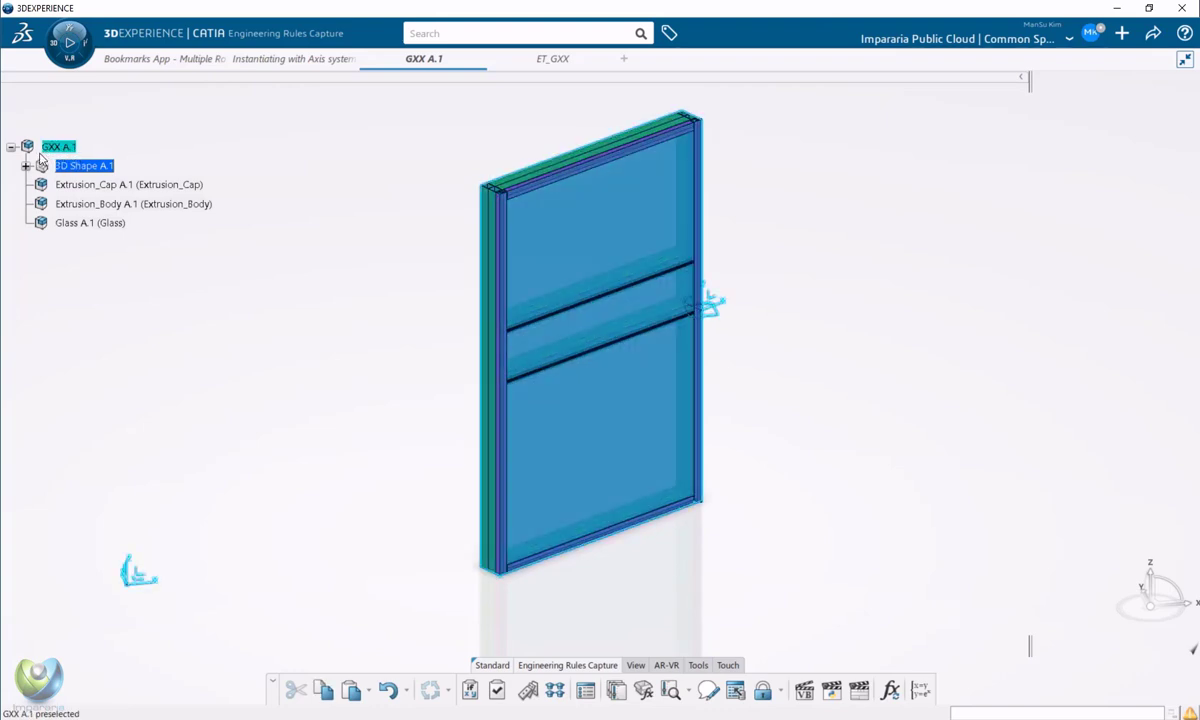
left_click(172, 133)
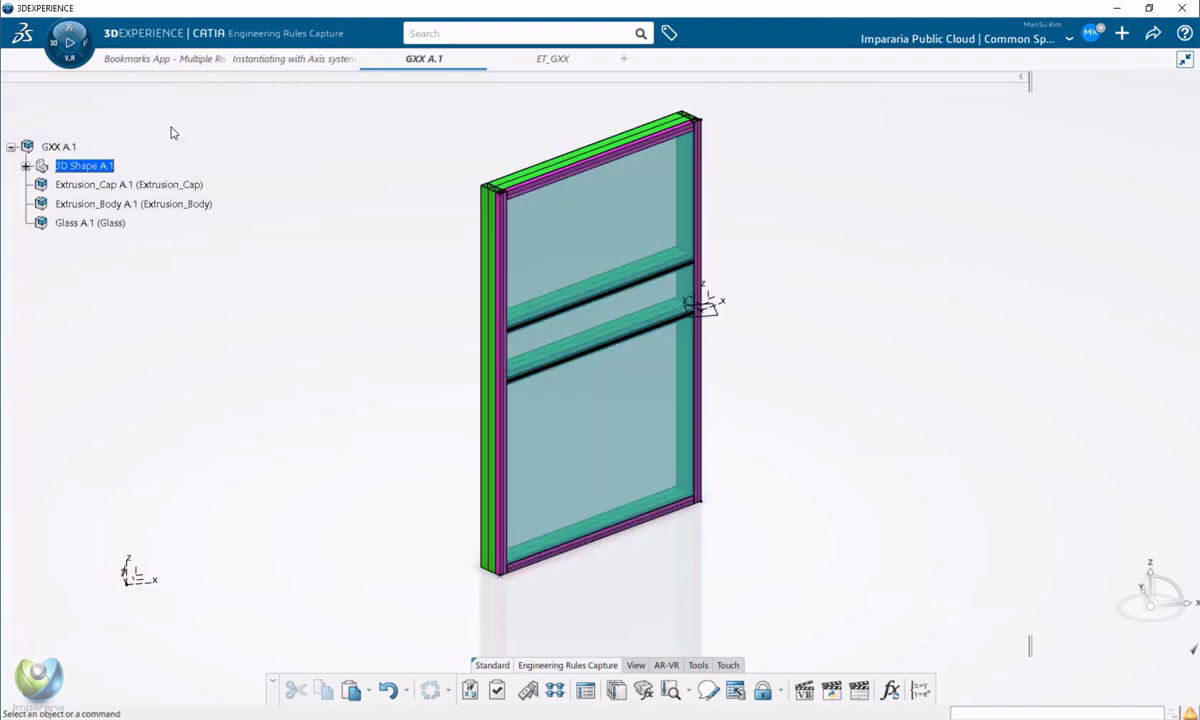
Switch to the Instantiating with Axis system assembly and activate GXX's 3D Shape A.1 with its branches expanded
left_click(297, 62)
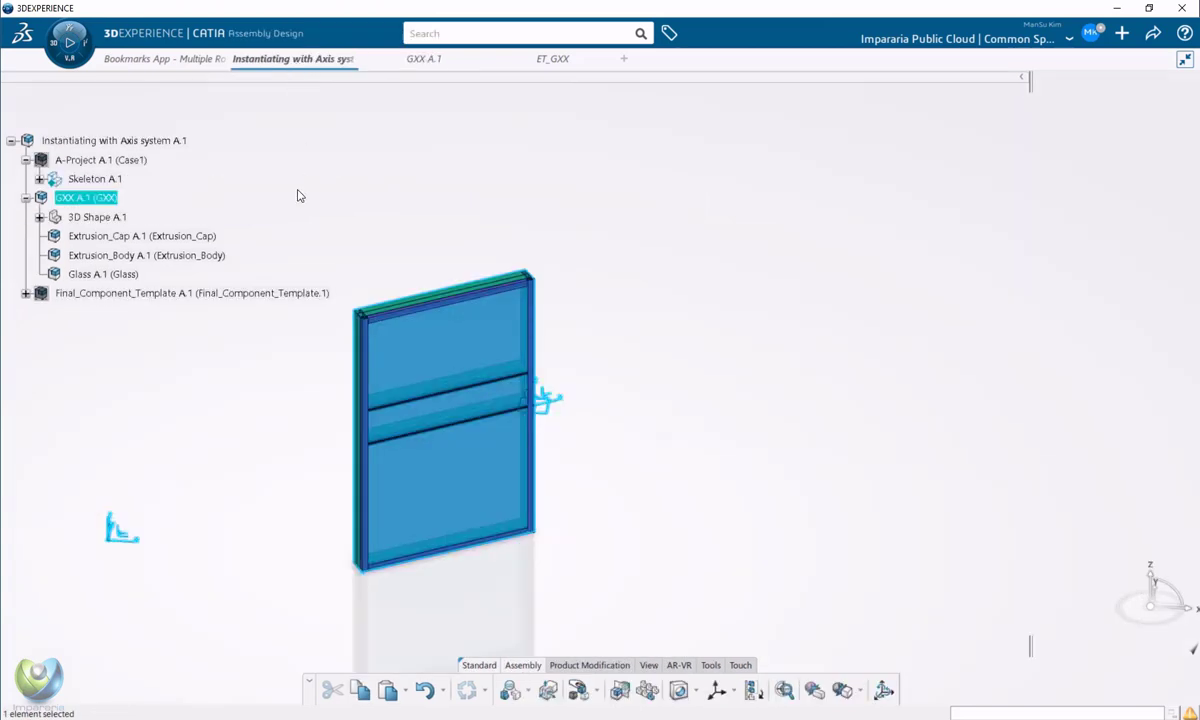
left_click(297, 196)
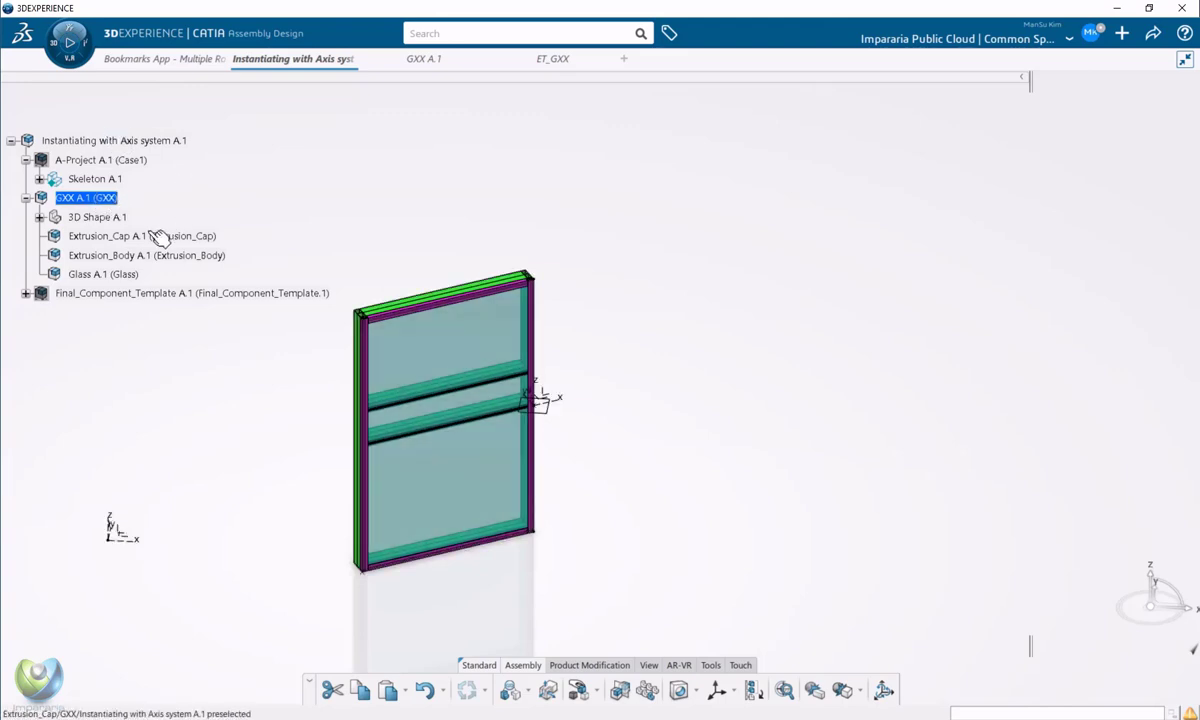
left_click(40, 217)
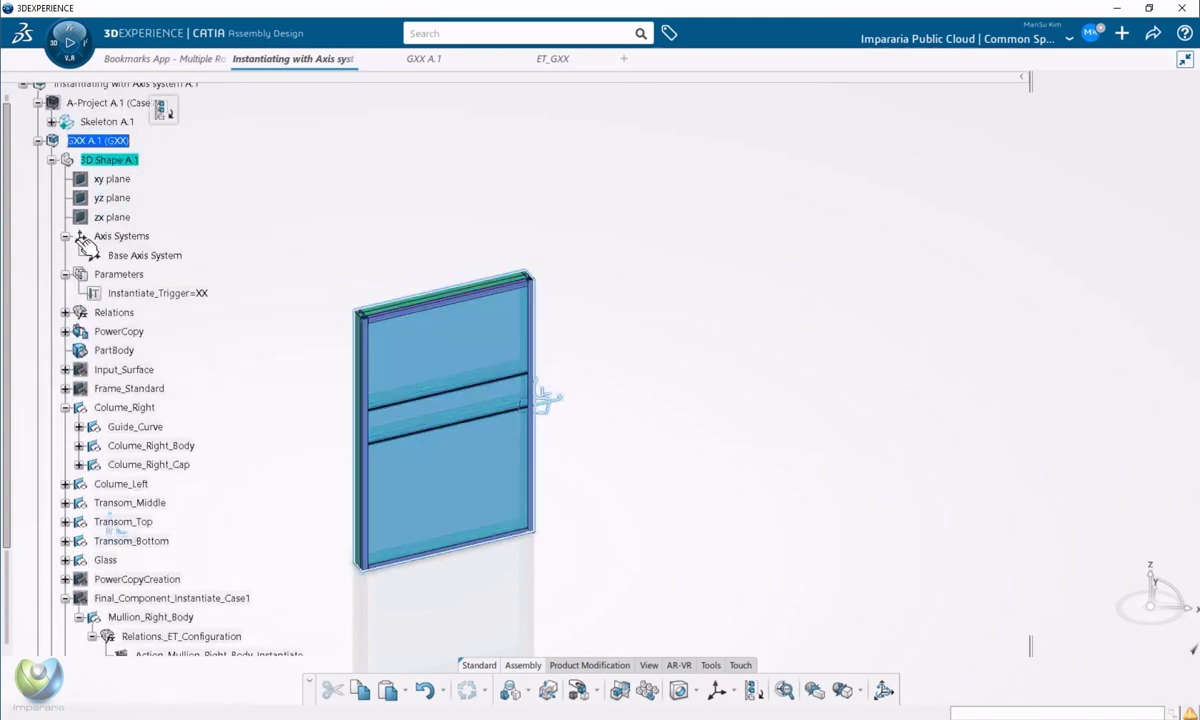
left_click(65, 236)
left_click(65, 255)
scroll(240, 352, "down", 3)
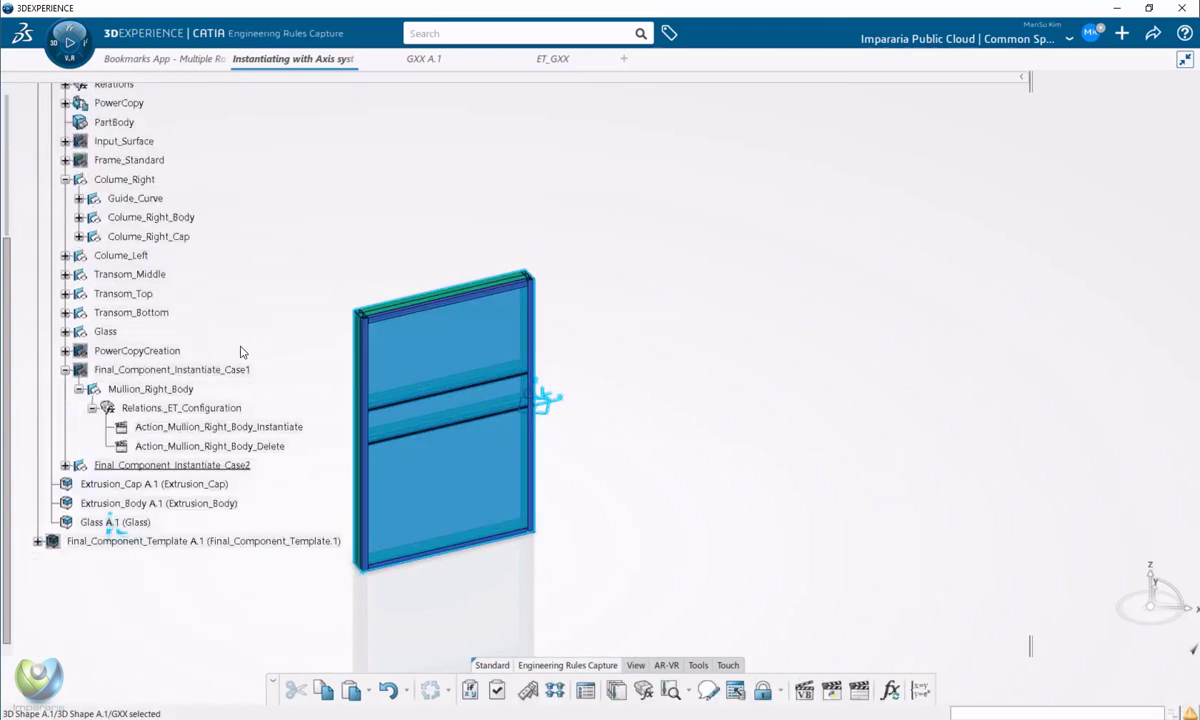
left_click(238, 340)
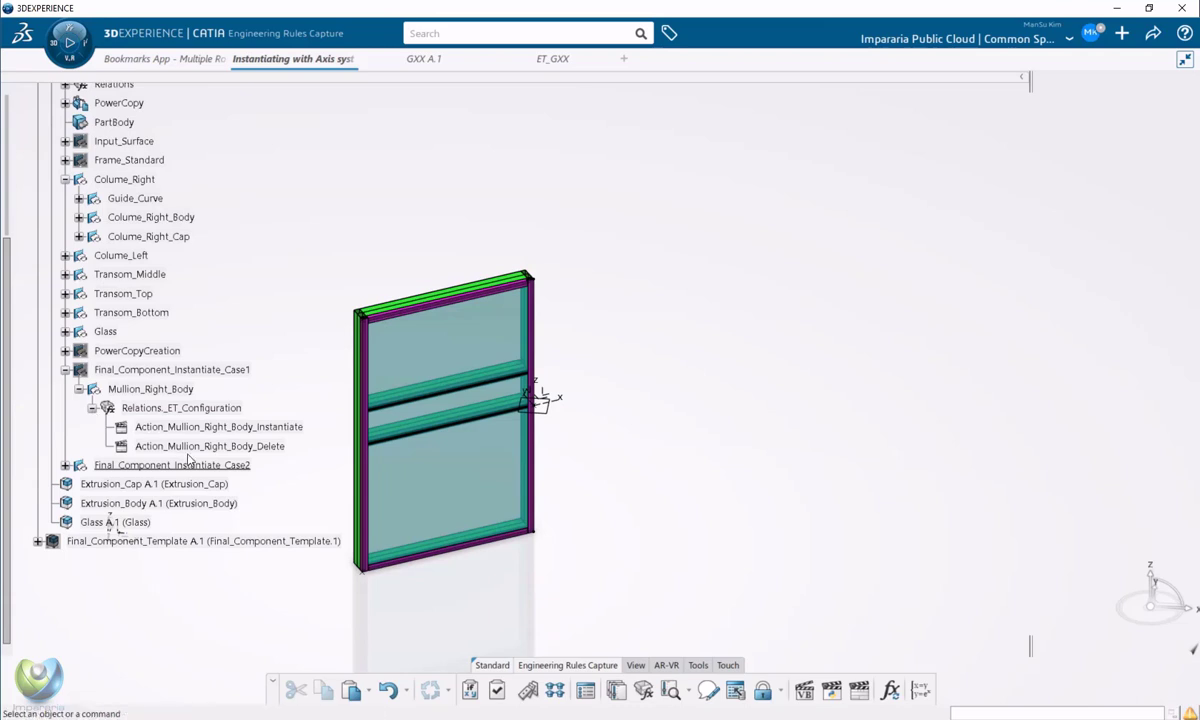
Expand Final_Component_Instantiate_Case2 and its Relations._ET_Configuration, and select Action_Instantiate_Final_Components
left_click(64, 370)
left_click(65, 389)
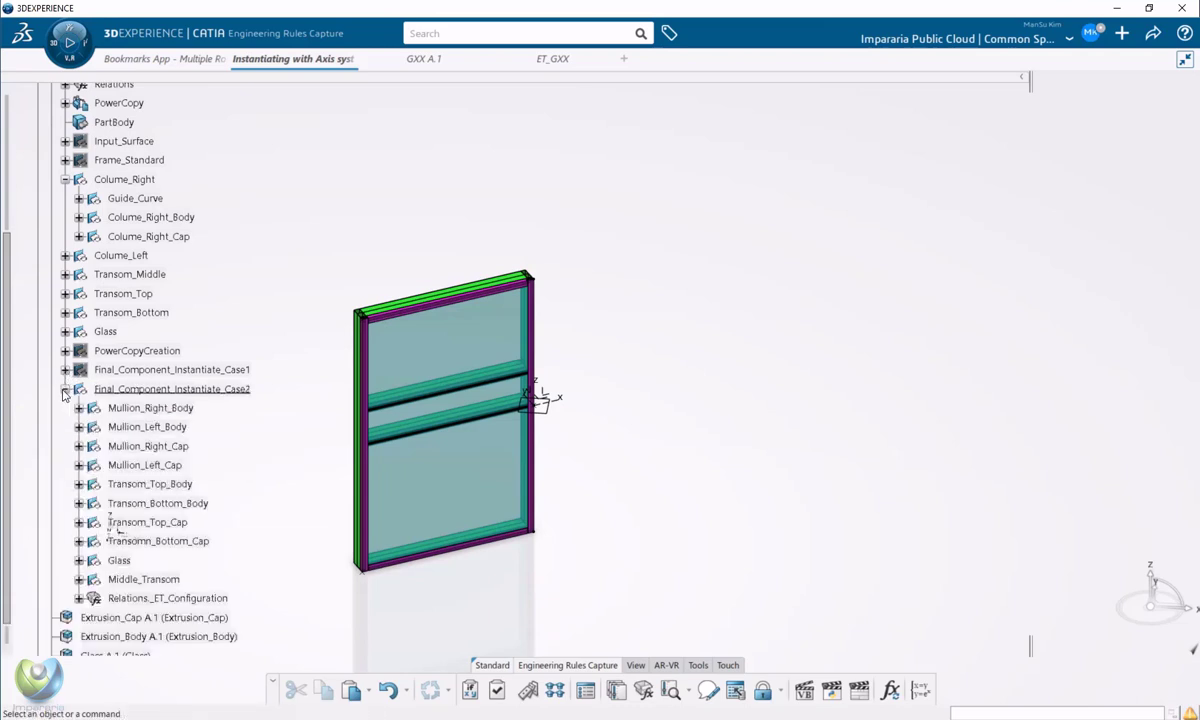
scroll(150, 428, "down", 1)
left_click(79, 535)
scroll(205, 437, "down", 2)
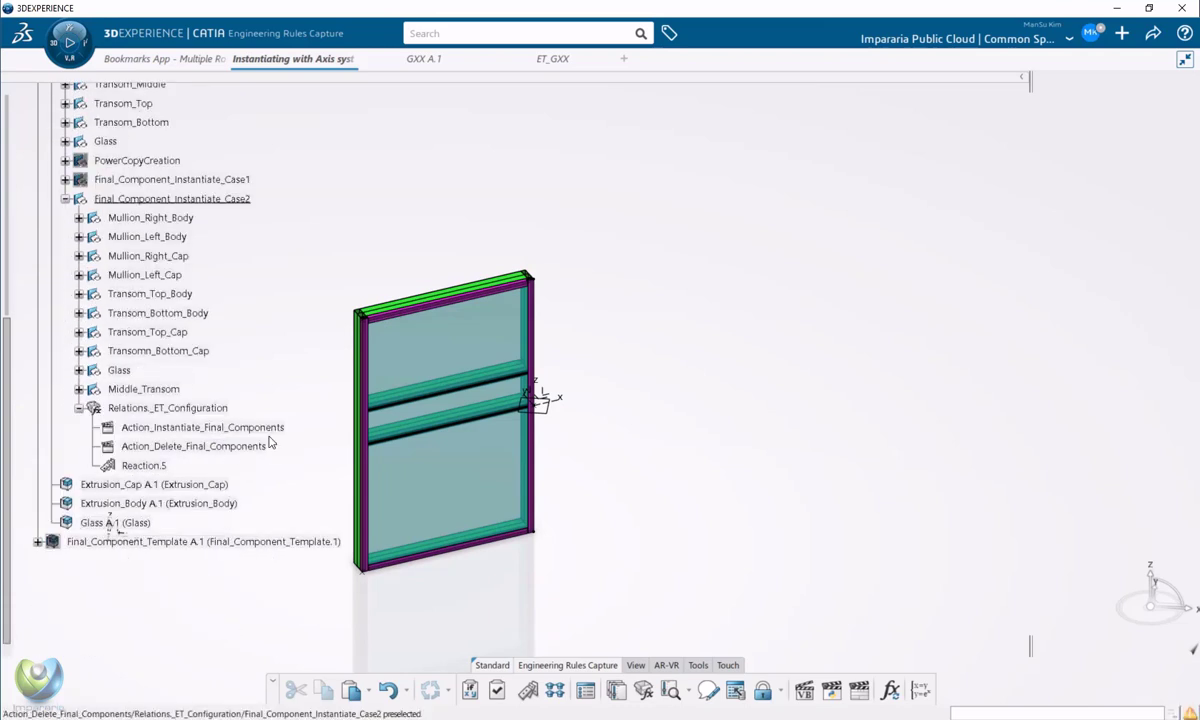
left_click(230, 426)
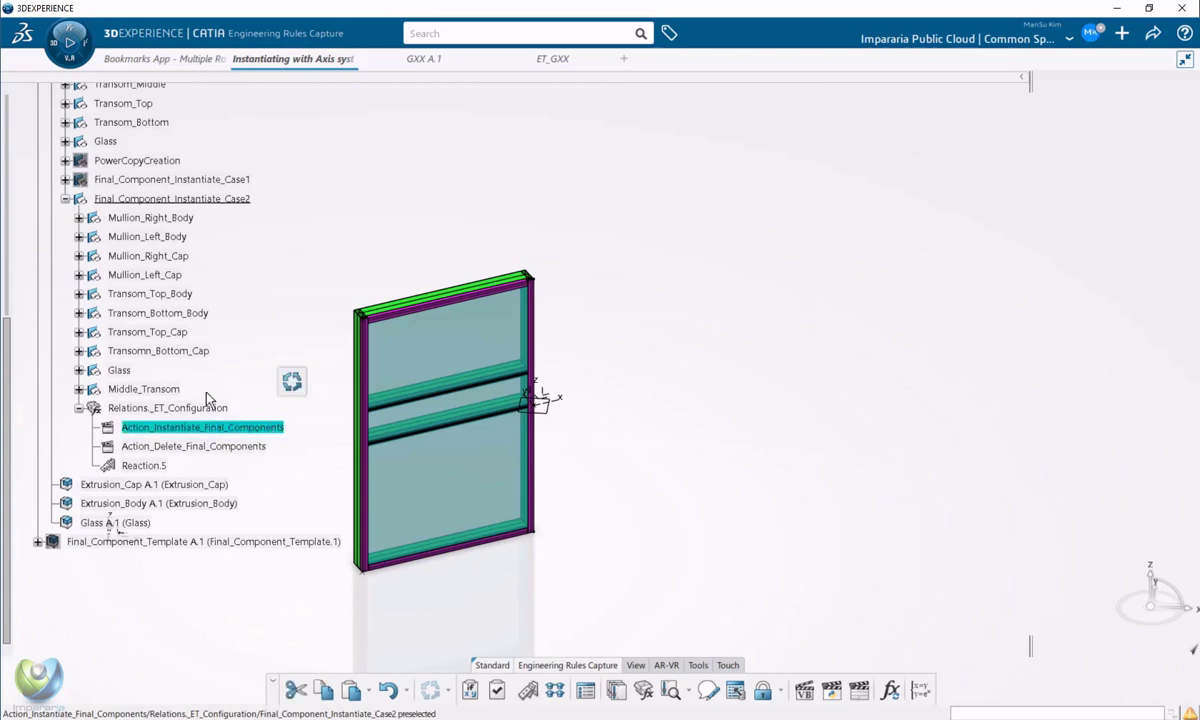
Expand the relations of Mullion_Right_Body, Mullion_Left_Body and Mullion_Right_Cap to view their instantiate and delete actions
left_click(78, 217)
left_click(78, 255)
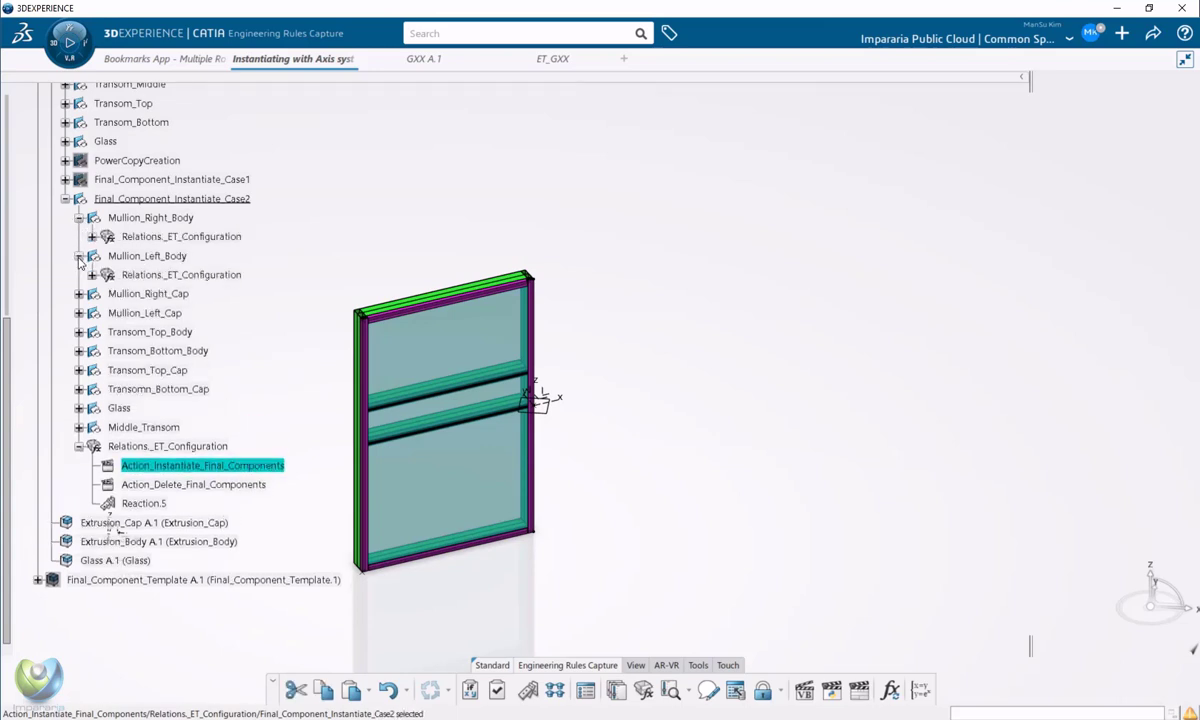
left_click(78, 293)
left_click(92, 236)
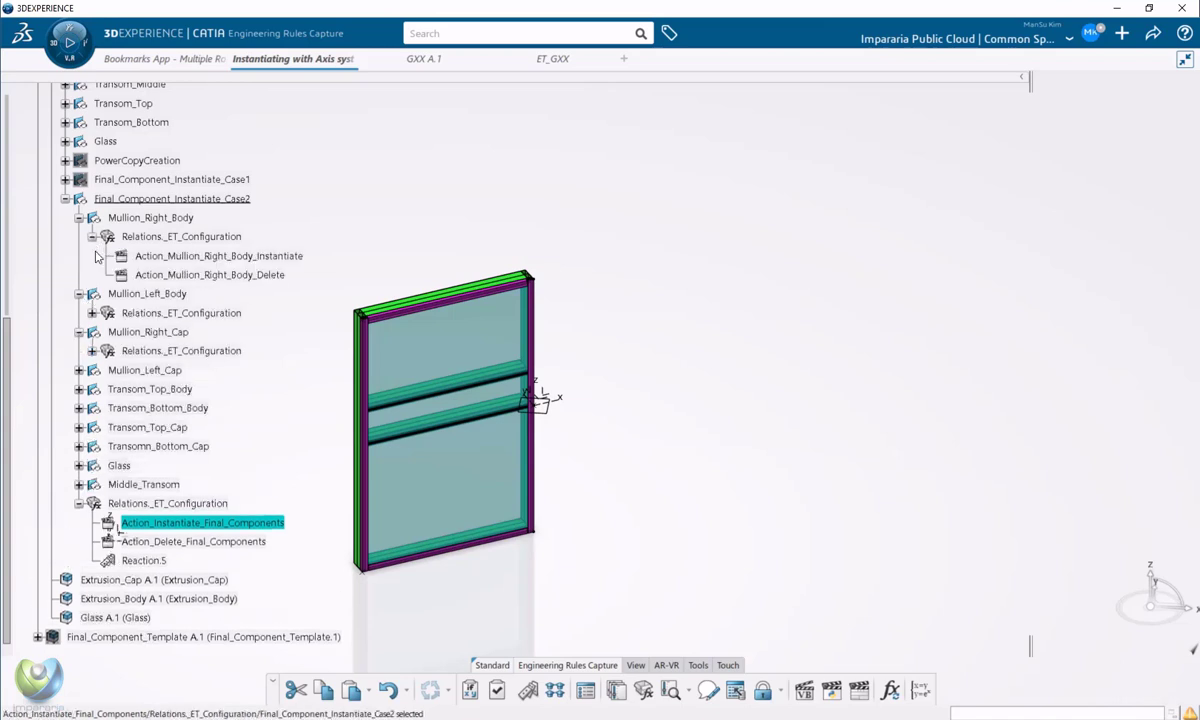
left_click(92, 312)
left_click(92, 389)
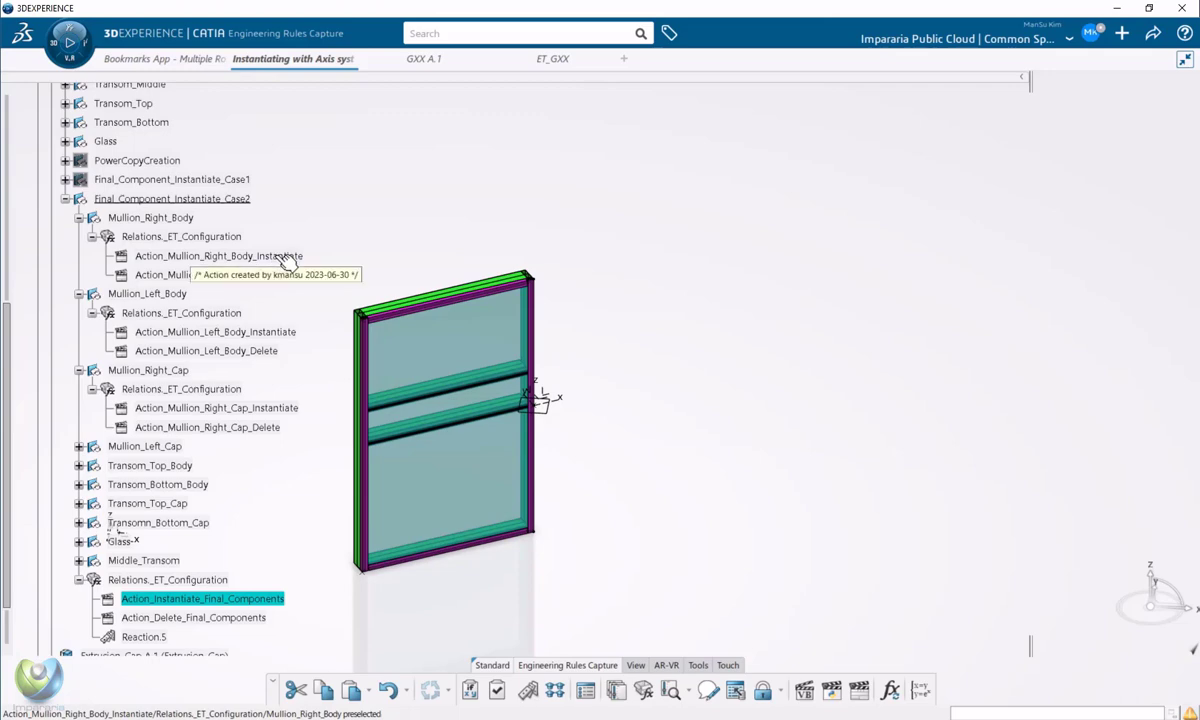
Collapse the three expanded mullion sets and open Action_Instantiate_Final_Components to view its script
scroll(278, 403, "down", 2)
scroll(160, 312, "up", 2)
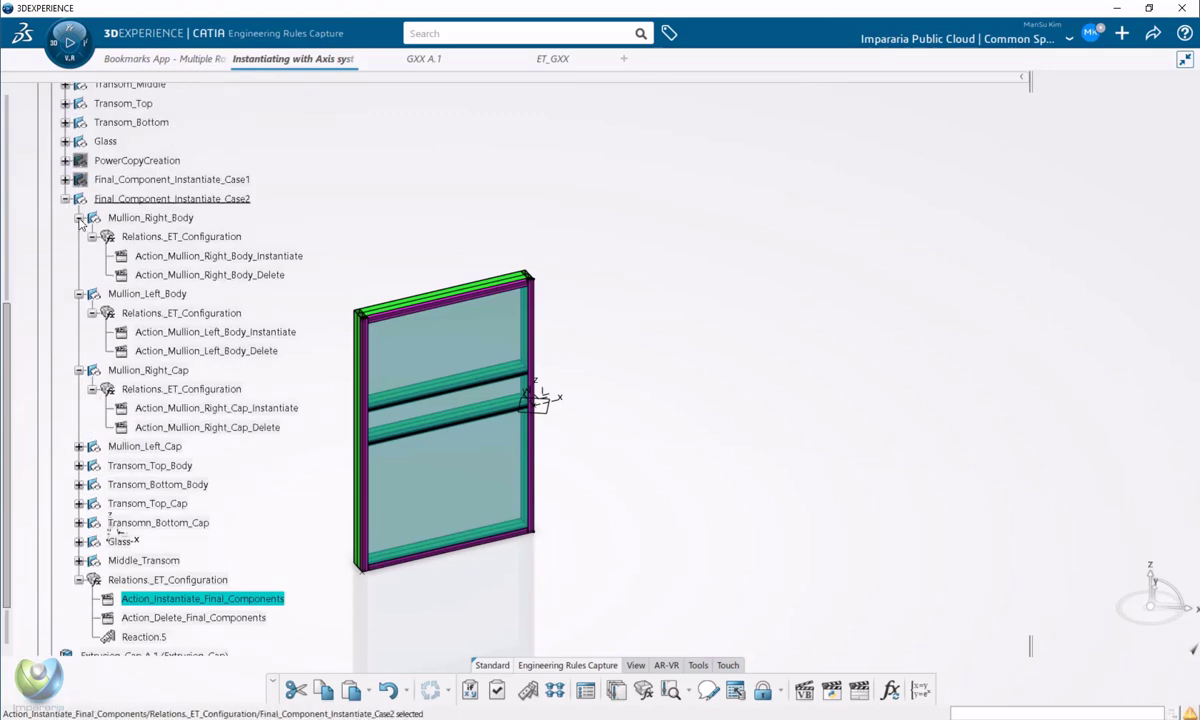
left_click(79, 217)
left_click(79, 236)
left_click(79, 255)
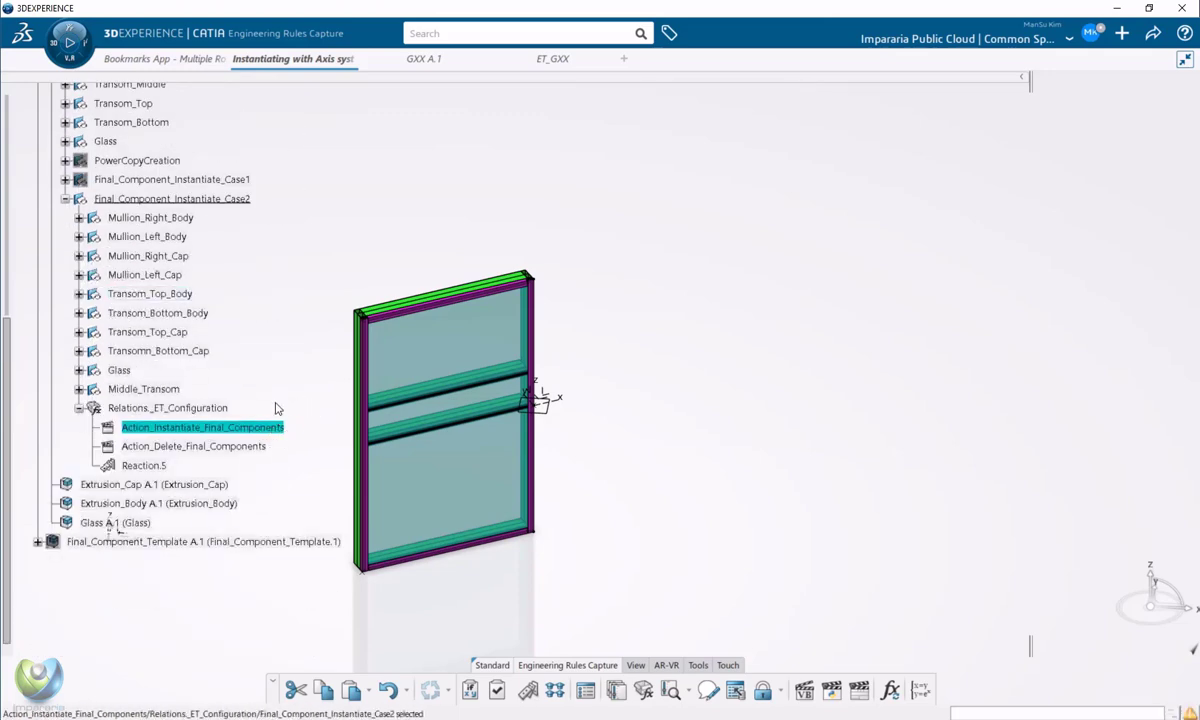
left_click(252, 428)
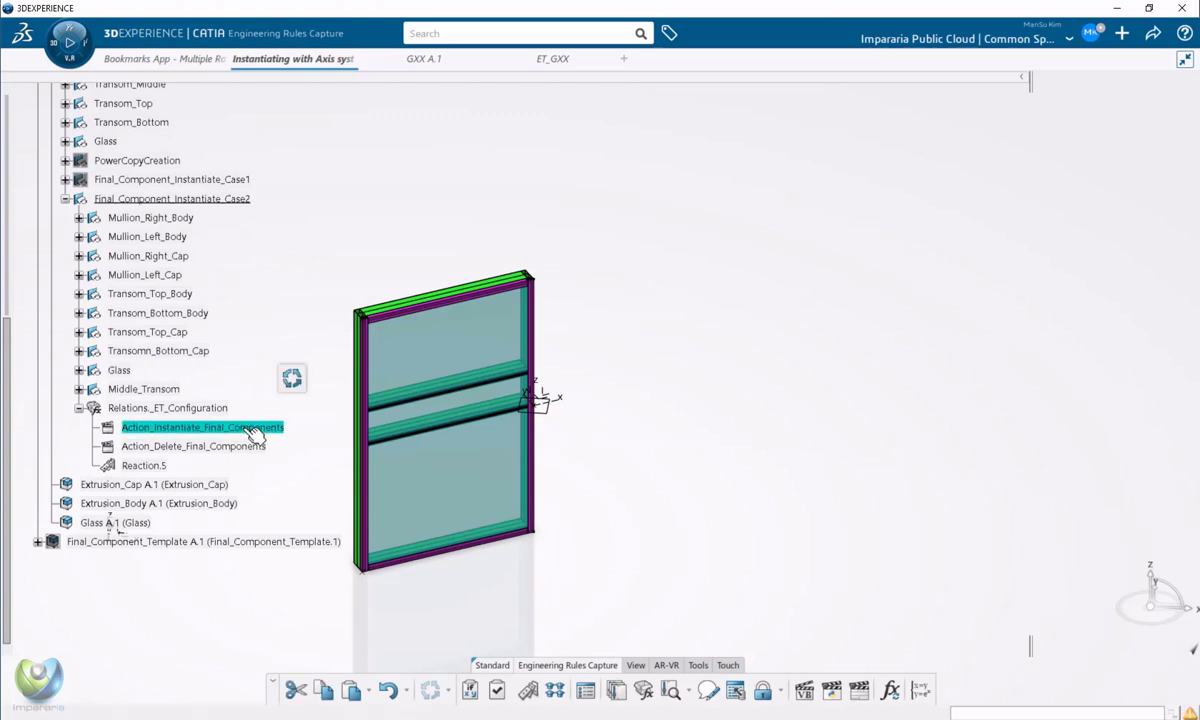
double_click(221, 426)
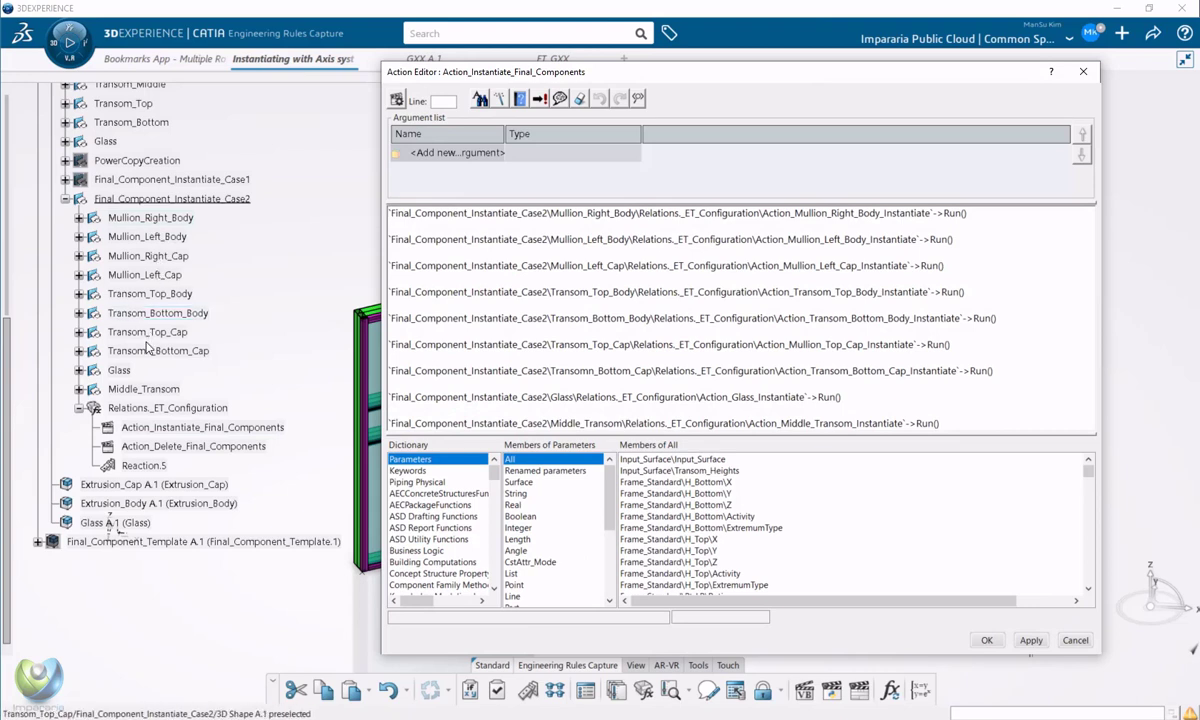
Glance at Mullion_Right_Body's actions, close the script without changes, and run Action_Instantiate_Final_Components
left_click(79, 217)
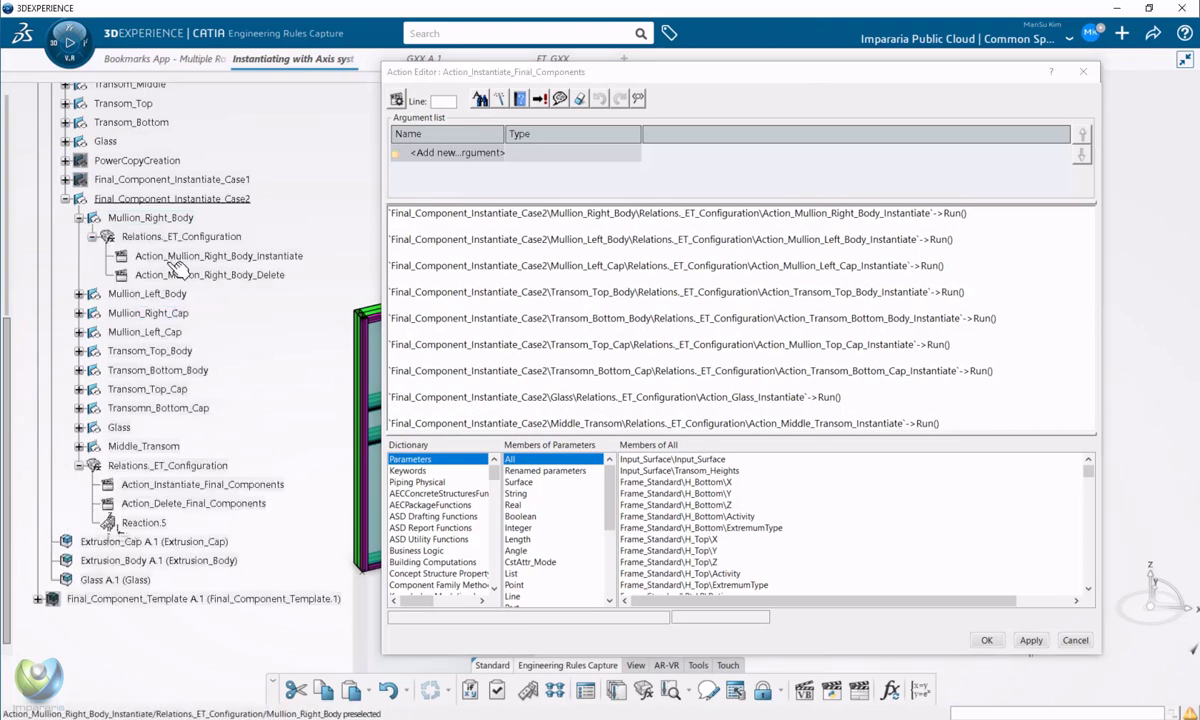
left_click(79, 217)
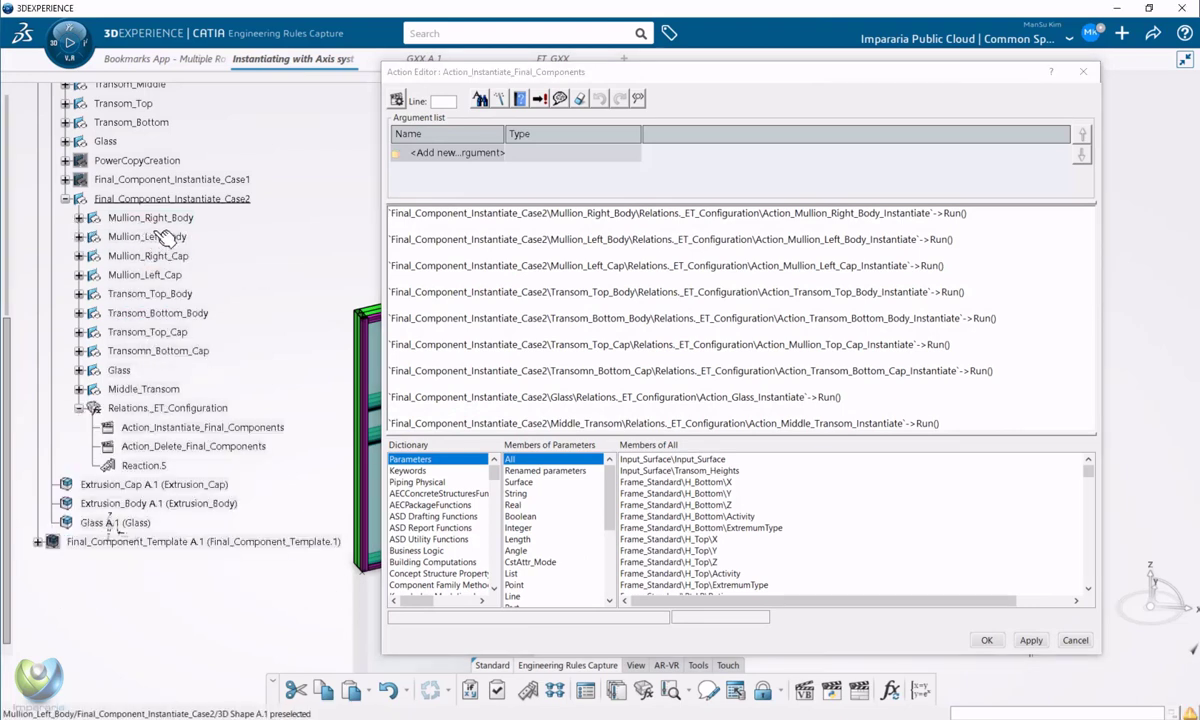
left_click(1076, 642)
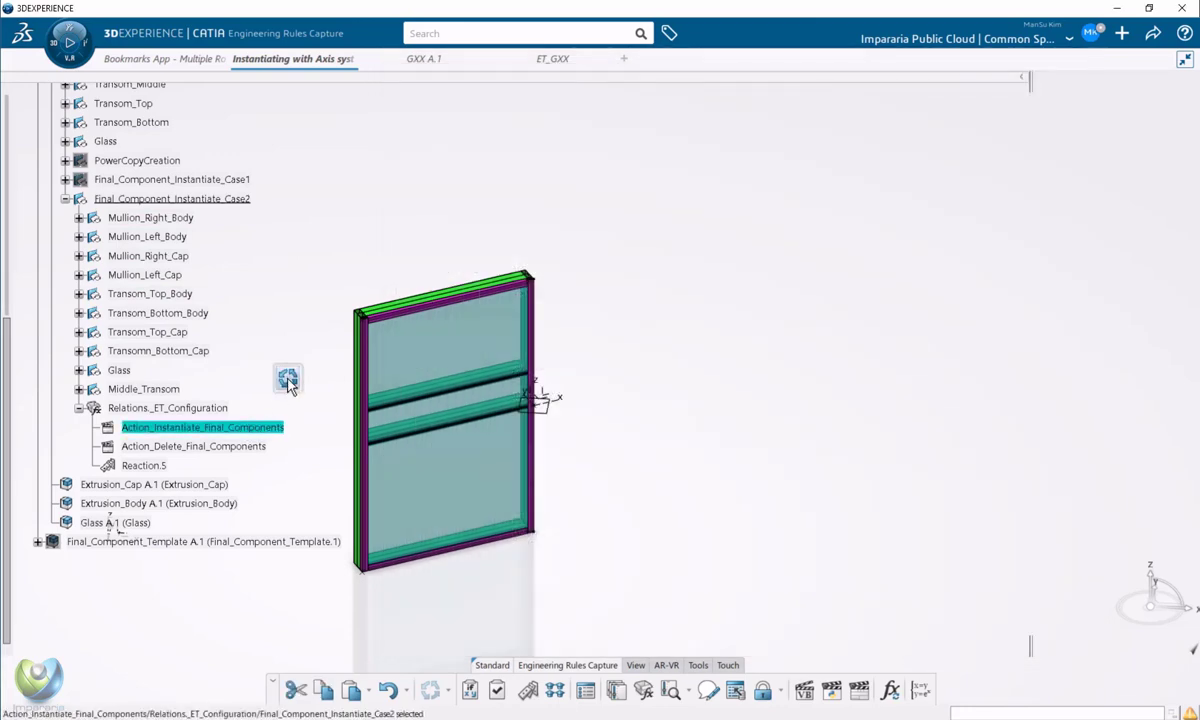
left_click(287, 379)
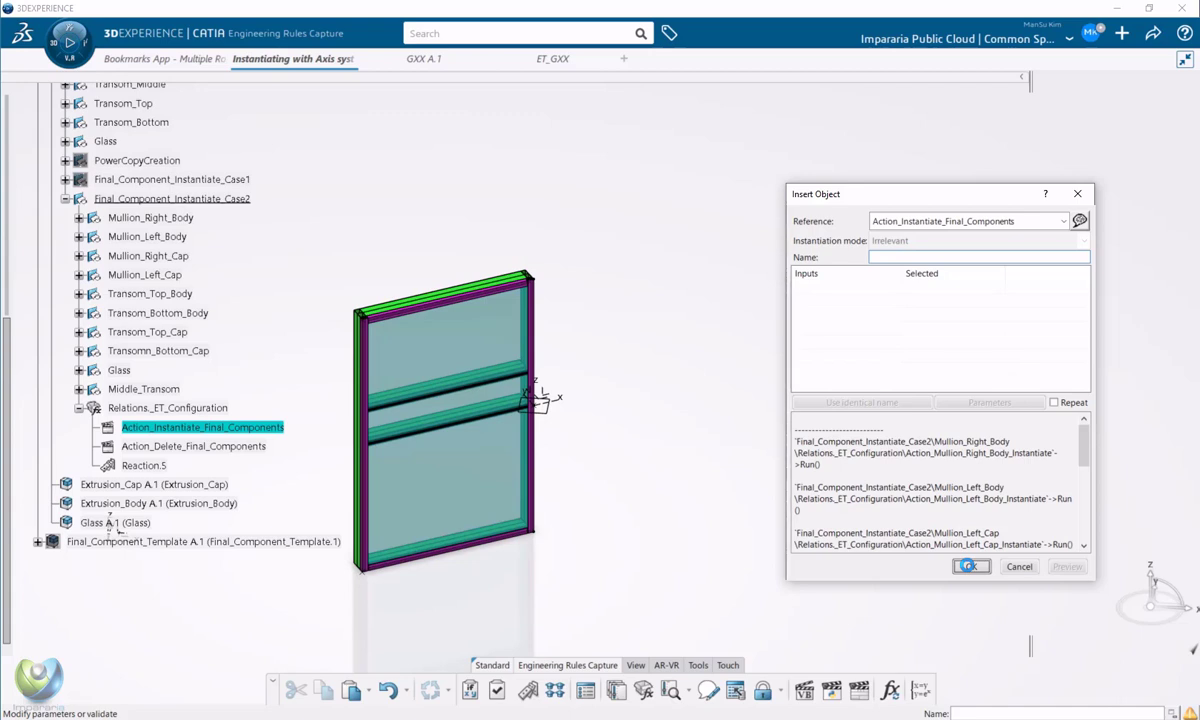
left_click(969, 566)
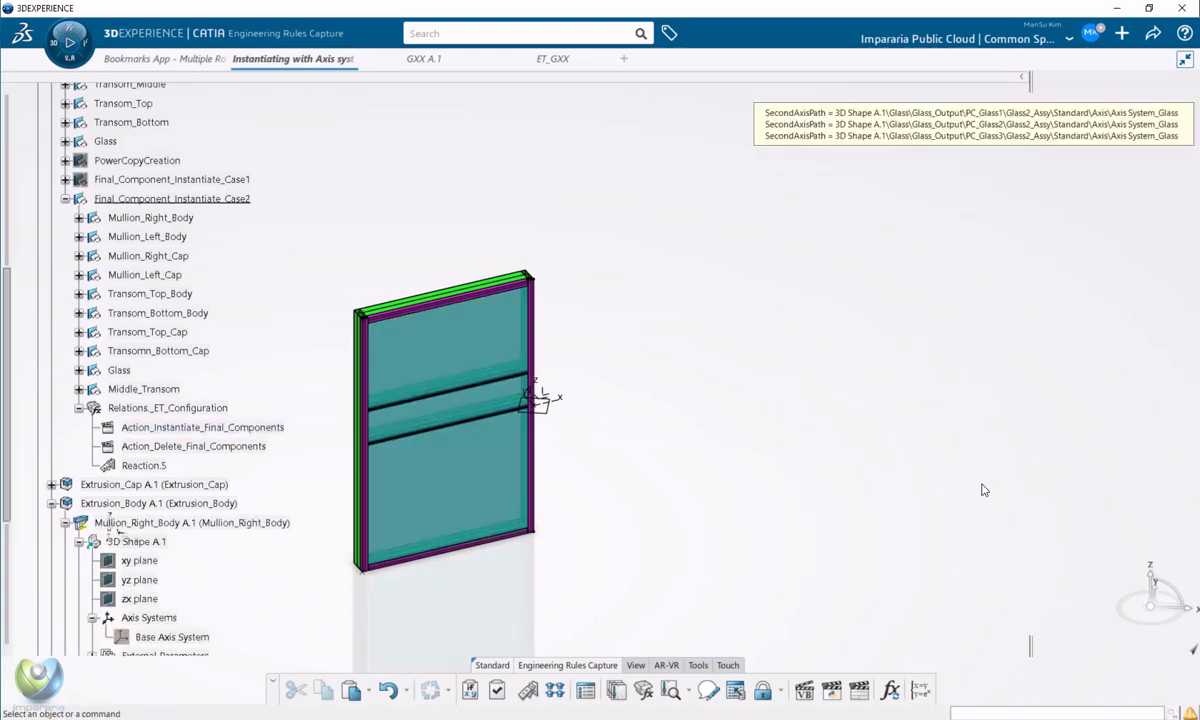
Collapse the branches under GXX's component assemblies and highlight Extrusion_Cap A.1, Extrusion_Body A.1 and Glass A.1 in turn
scroll(210, 390, "down", 5)
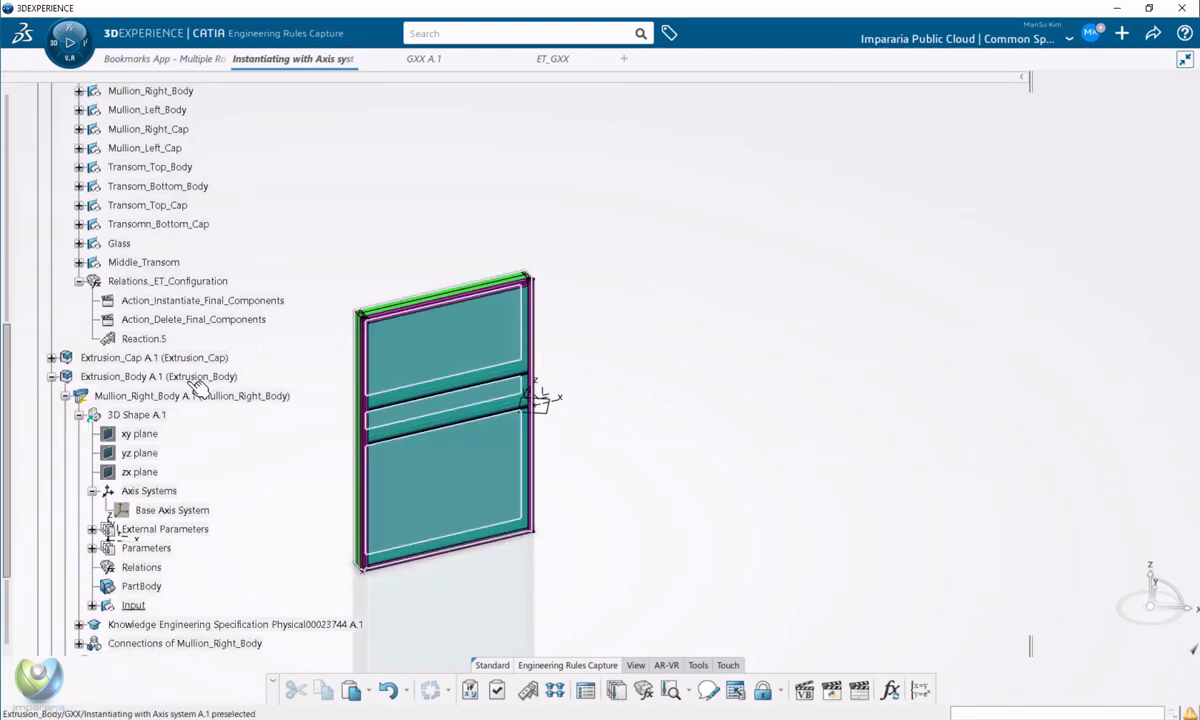
left_click(63, 333)
left_click(51, 313)
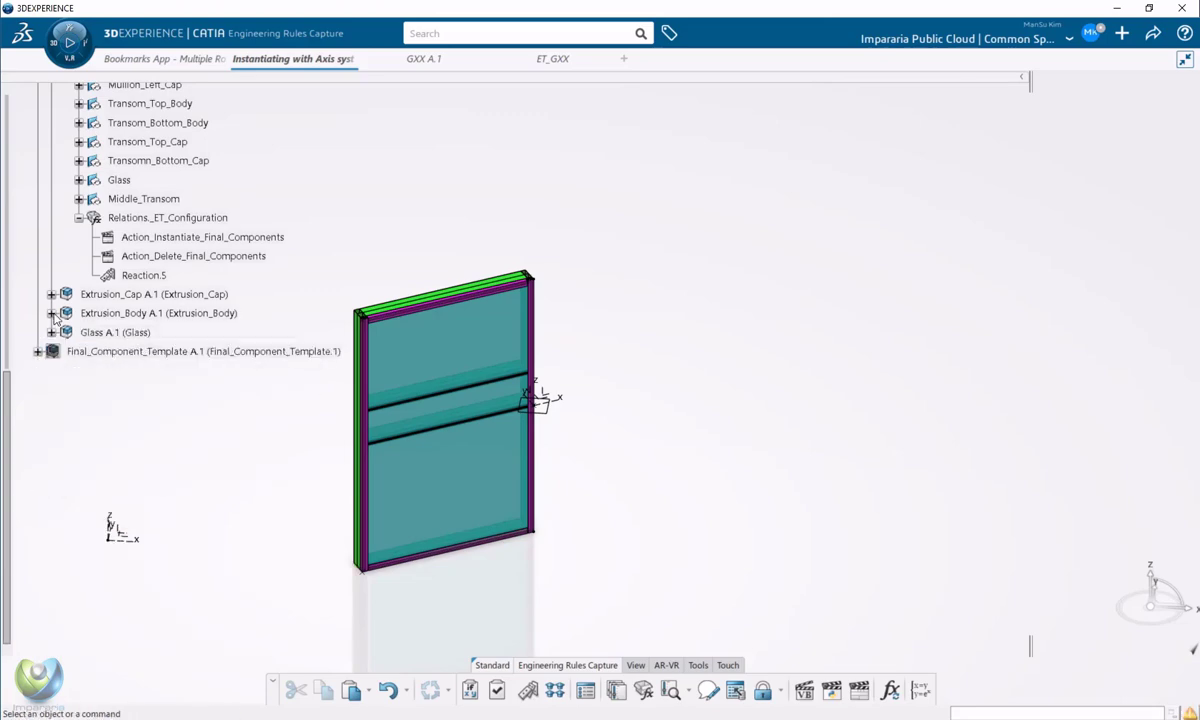
left_click(120, 294)
left_click(120, 313)
left_click(115, 332)
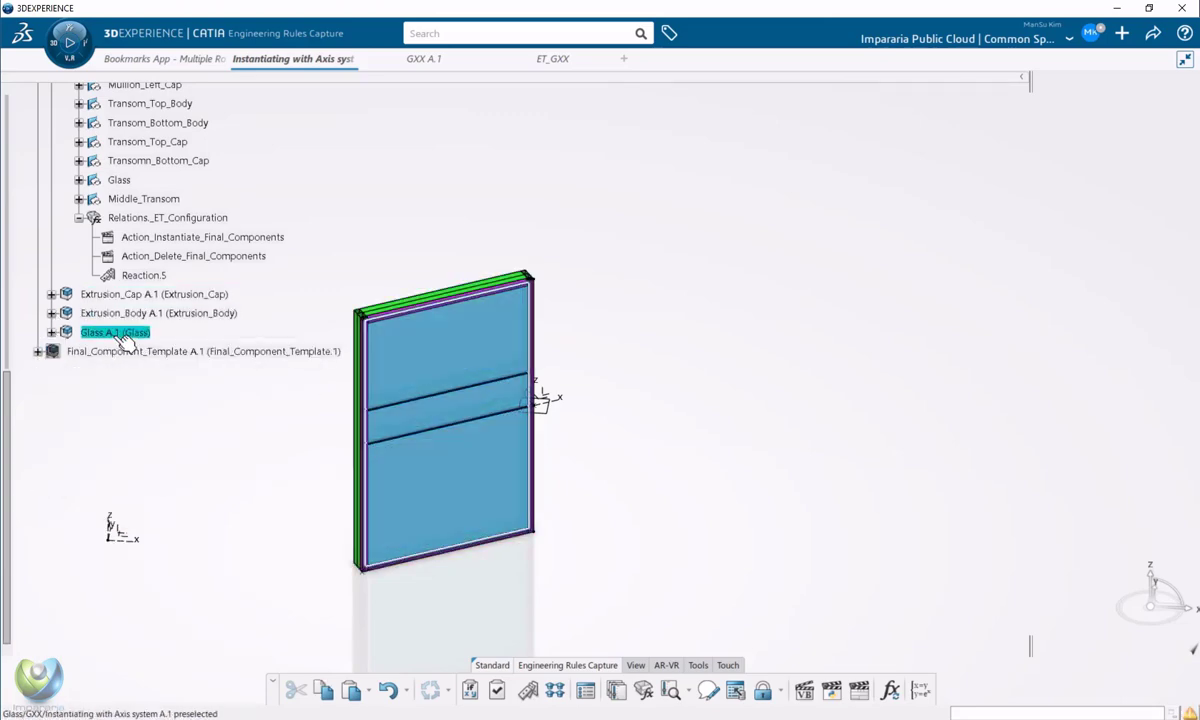
Hide and collapse GXX's 3D Shape A.1, and highlight the instantiated Extrusion_Body A.1 and Glass A.1
scroll(133, 333, "up", 12)
left_click(110, 160)
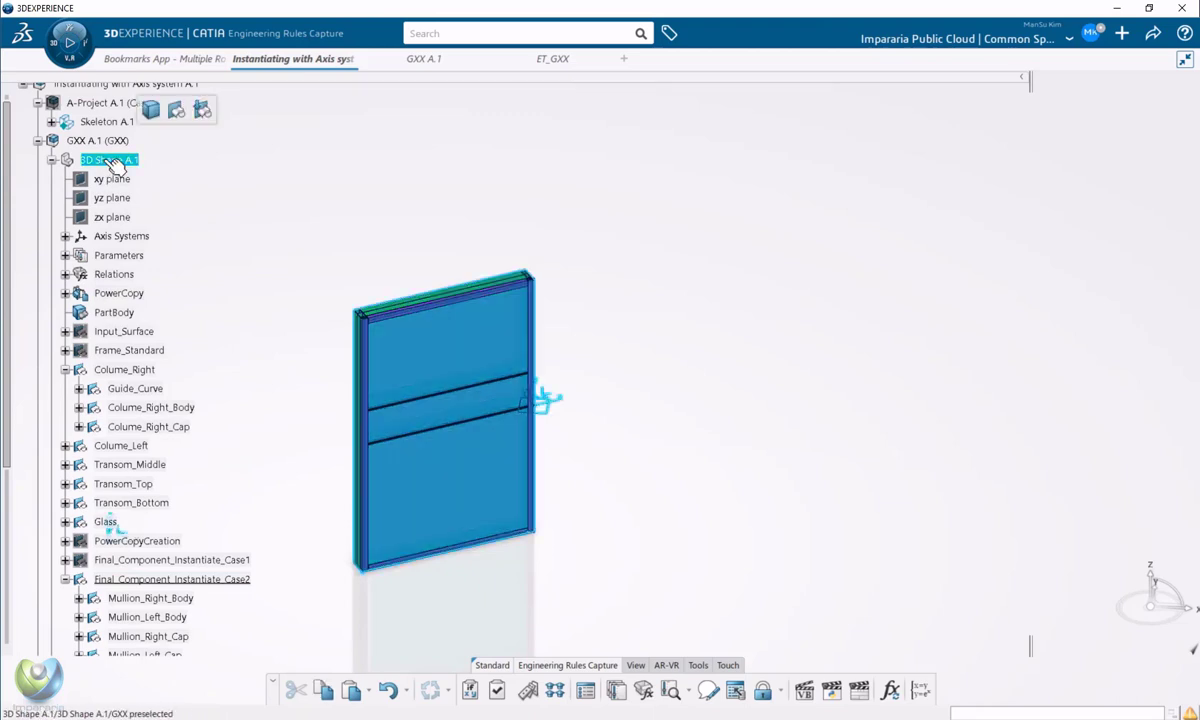
right_click(125, 160)
key("Escape")
left_click(52, 160)
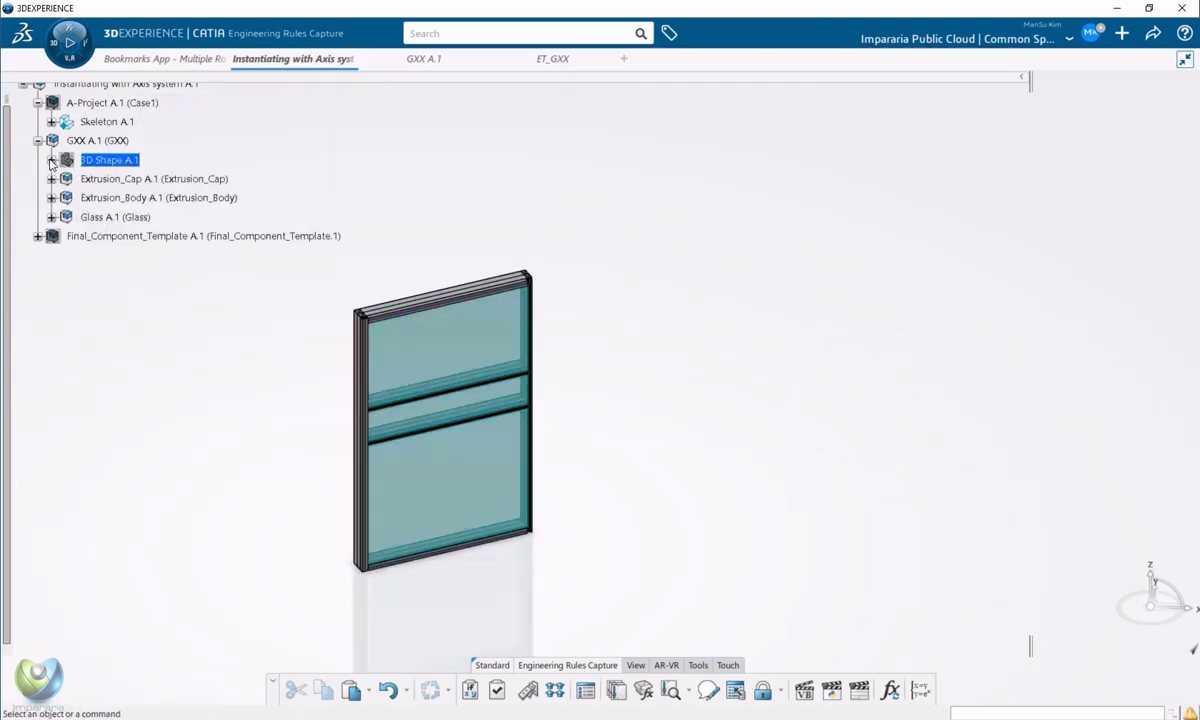
left_click(148, 199)
left_click(130, 217)
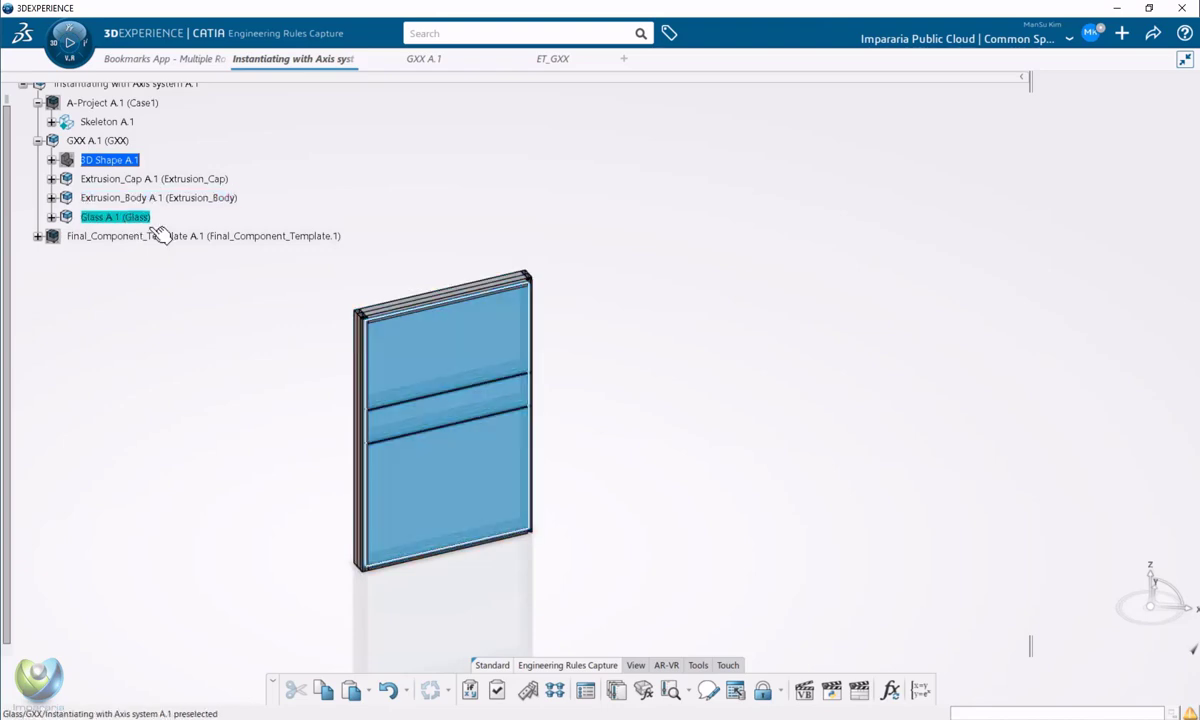
Inspect the frame's corner and hide Extrusion_Cap A.1 and Glass A.1 to isolate the extrusion bodies
middle_click_drag(595, 482, 560, 410)
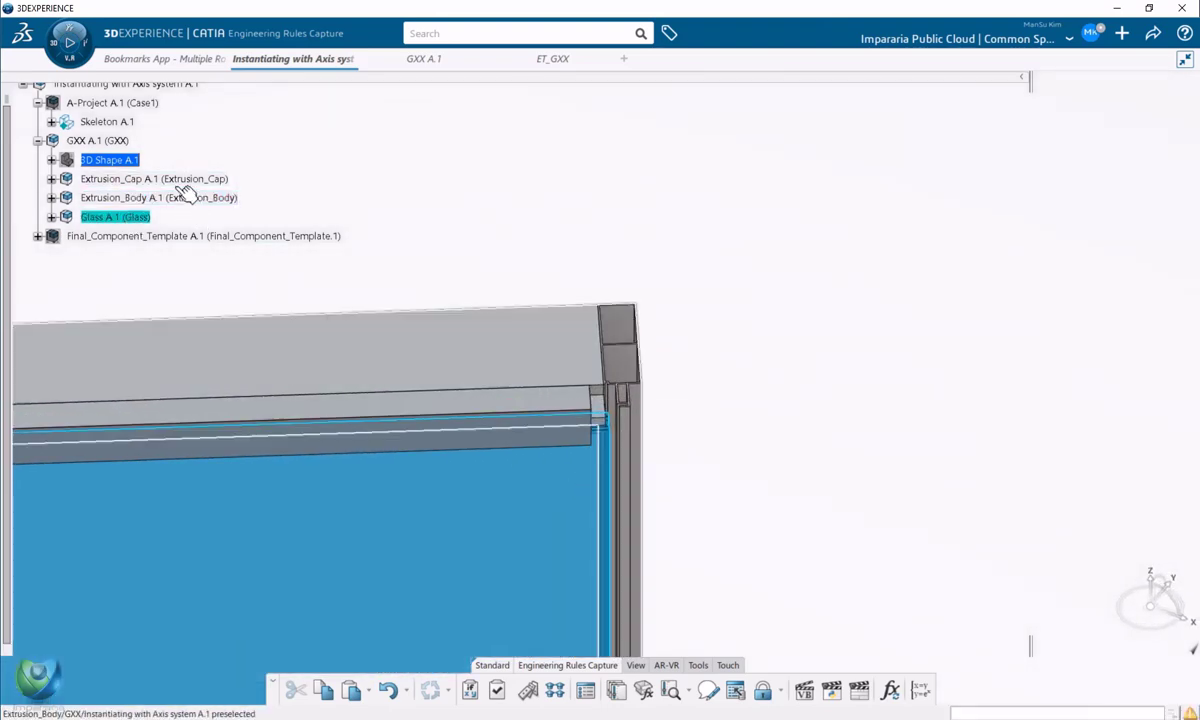
left_click(150, 179)
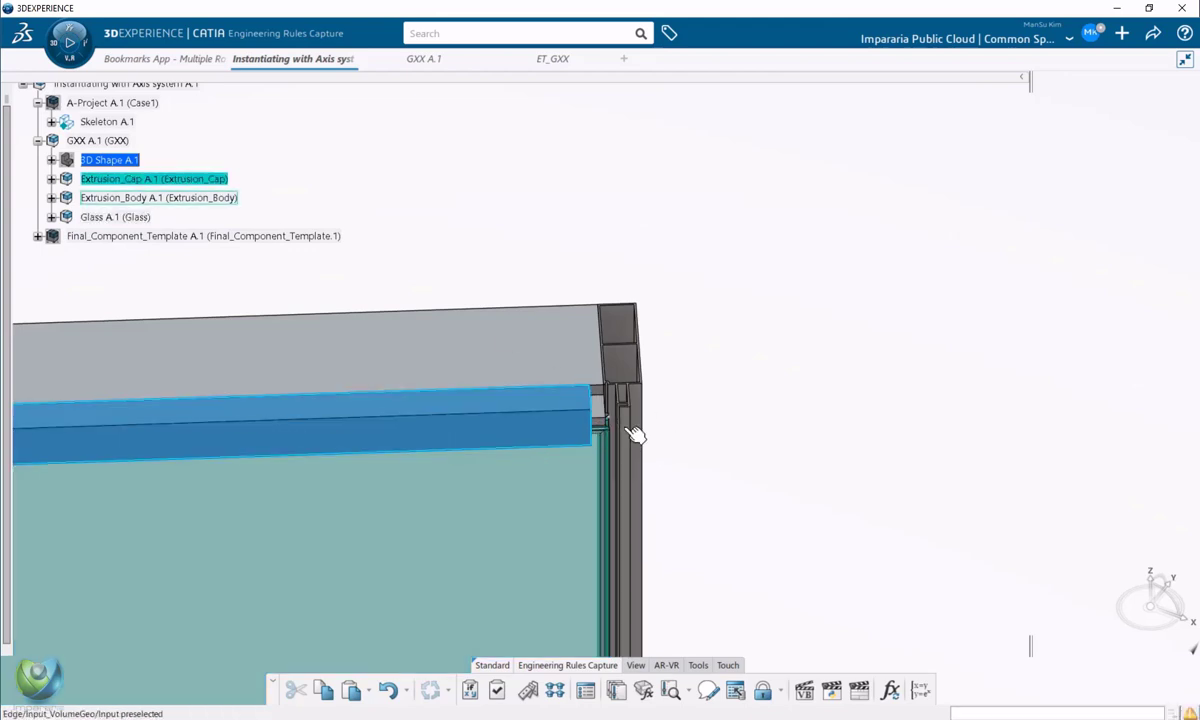
right_click(161, 181)
key("h")
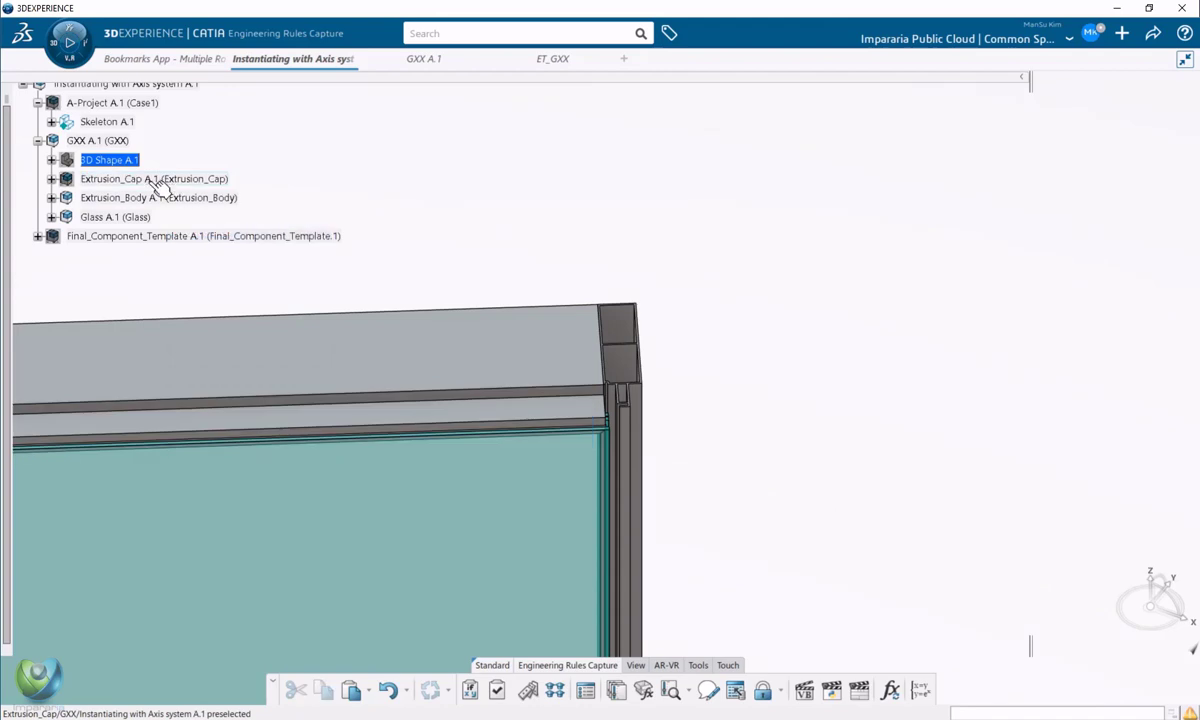
left_click(160, 185)
middle_click_drag(677, 286, 420, 300)
left_click(160, 199)
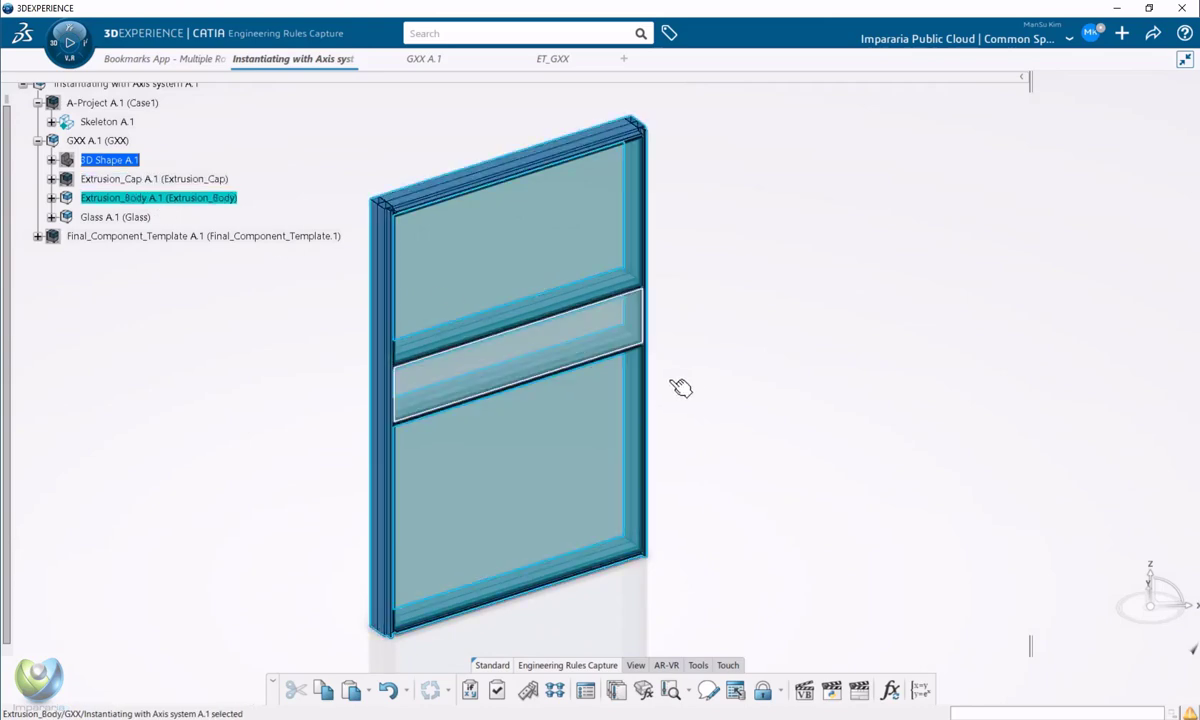
right_click(114, 220)
left_click(156, 269)
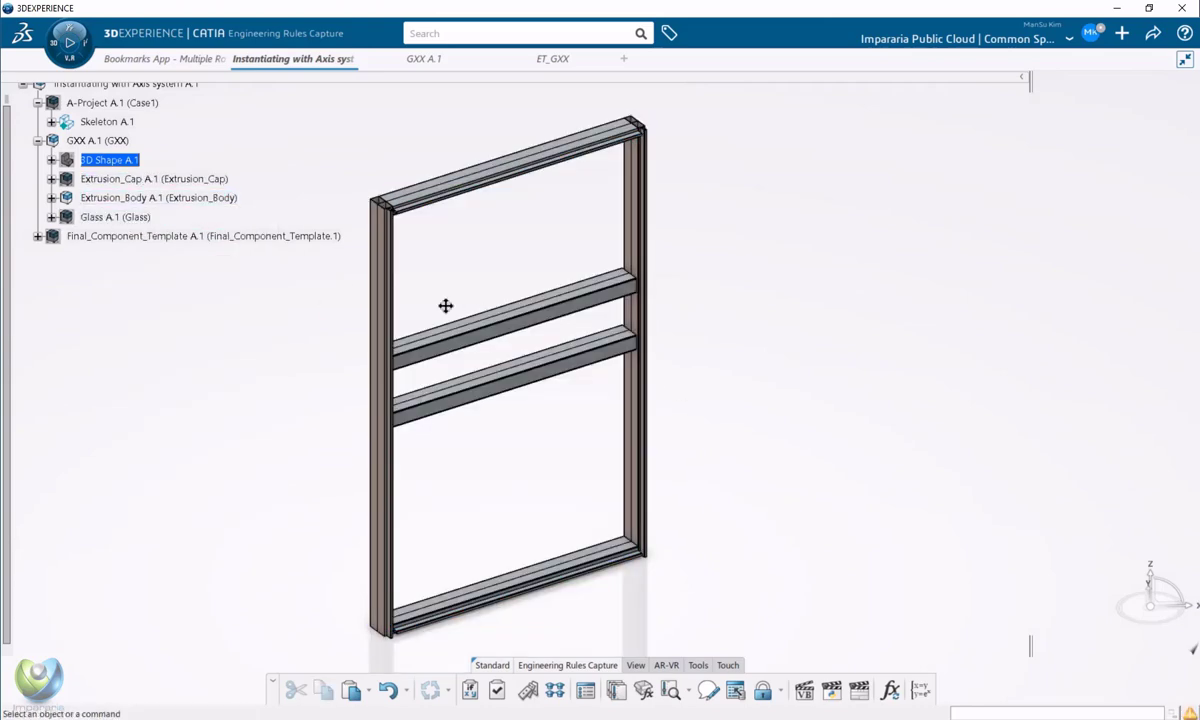
Expand Extrusion_Body A.1 and its Engineering Connections, and select the Mullion_Right_Body and Middle_Transom1 connections
middle_click_drag(445, 305, 654, 509)
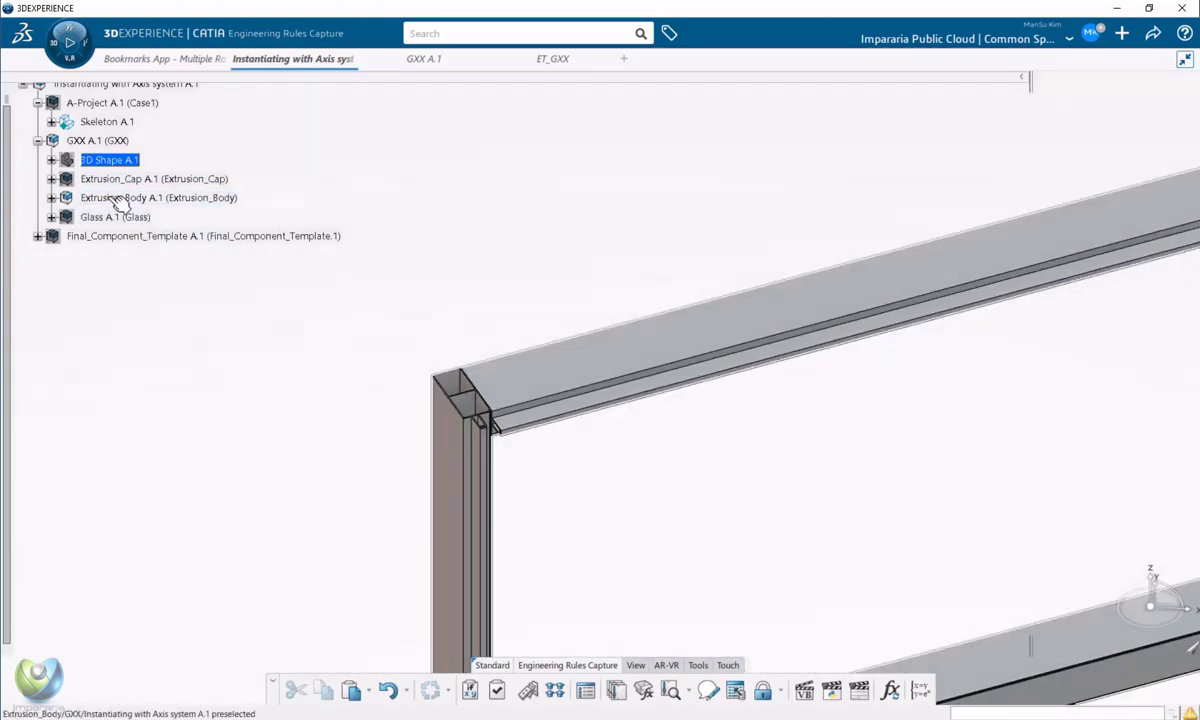
left_click(105, 197)
left_click(51, 198)
left_click(142, 216)
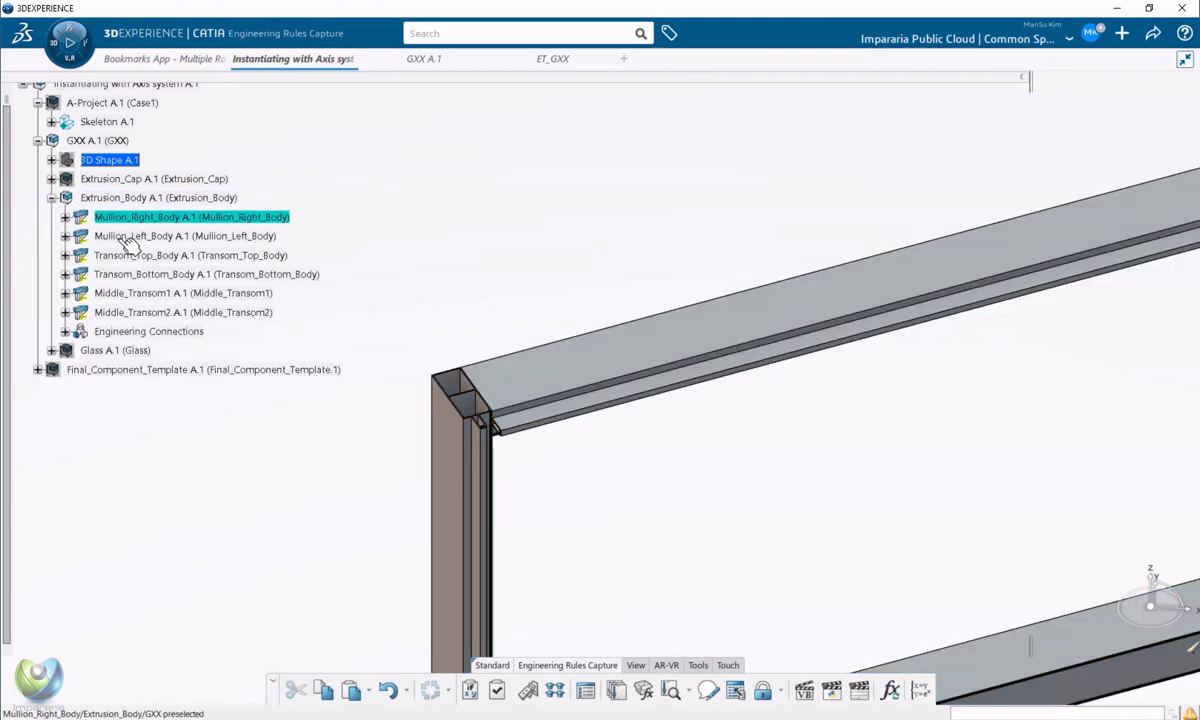
left_click(65, 331)
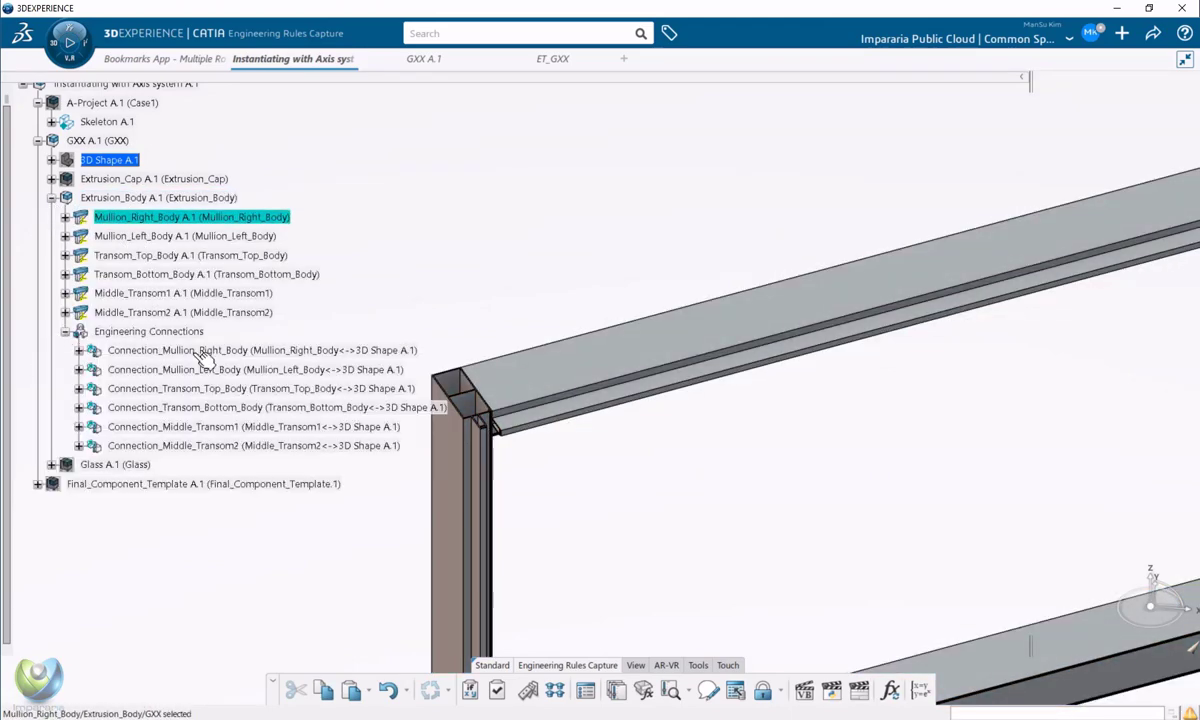
left_click(213, 352)
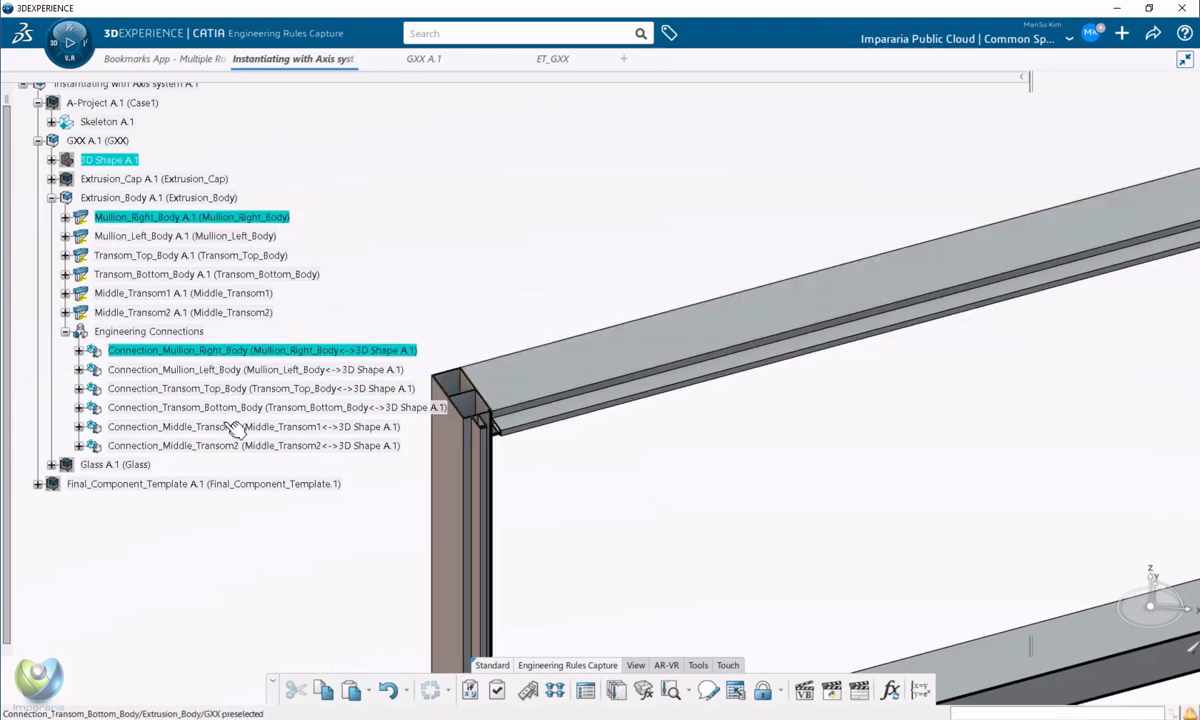
left_click(232, 428)
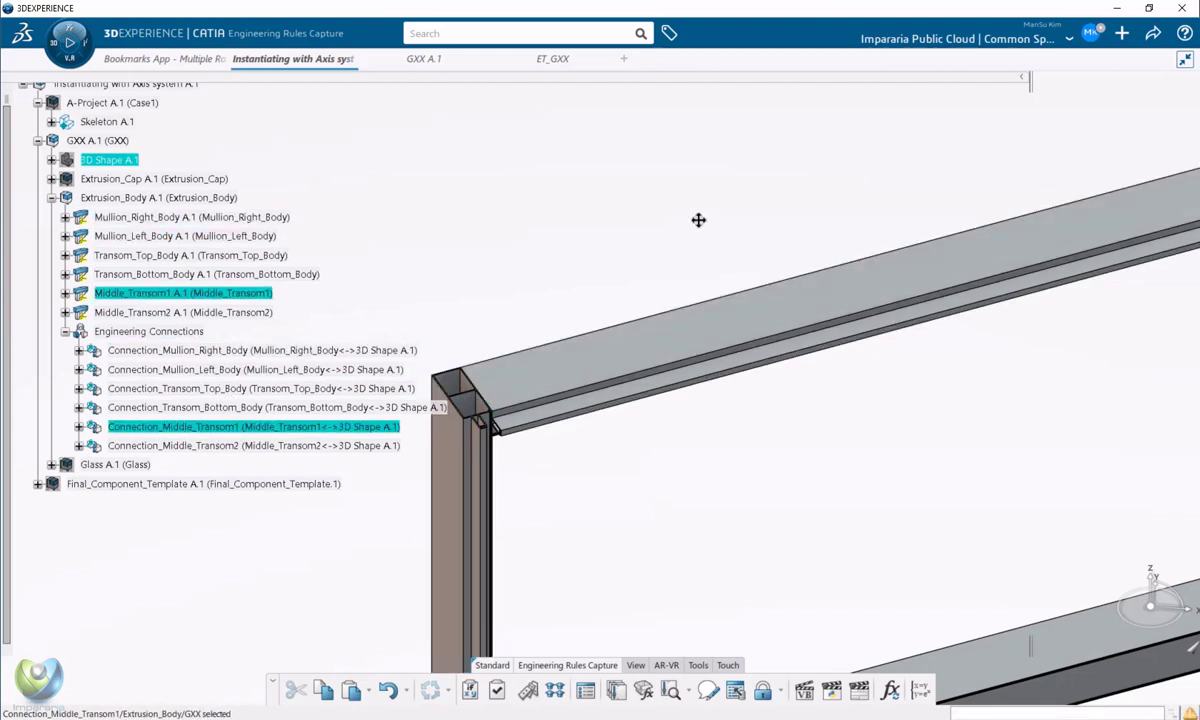
Compare Middle_Transom1 and Middle_Transom2 with their connections in the frame, and collapse Extrusion_Body's Engineering Connections
middle_click_drag(699, 220, 775, 330)
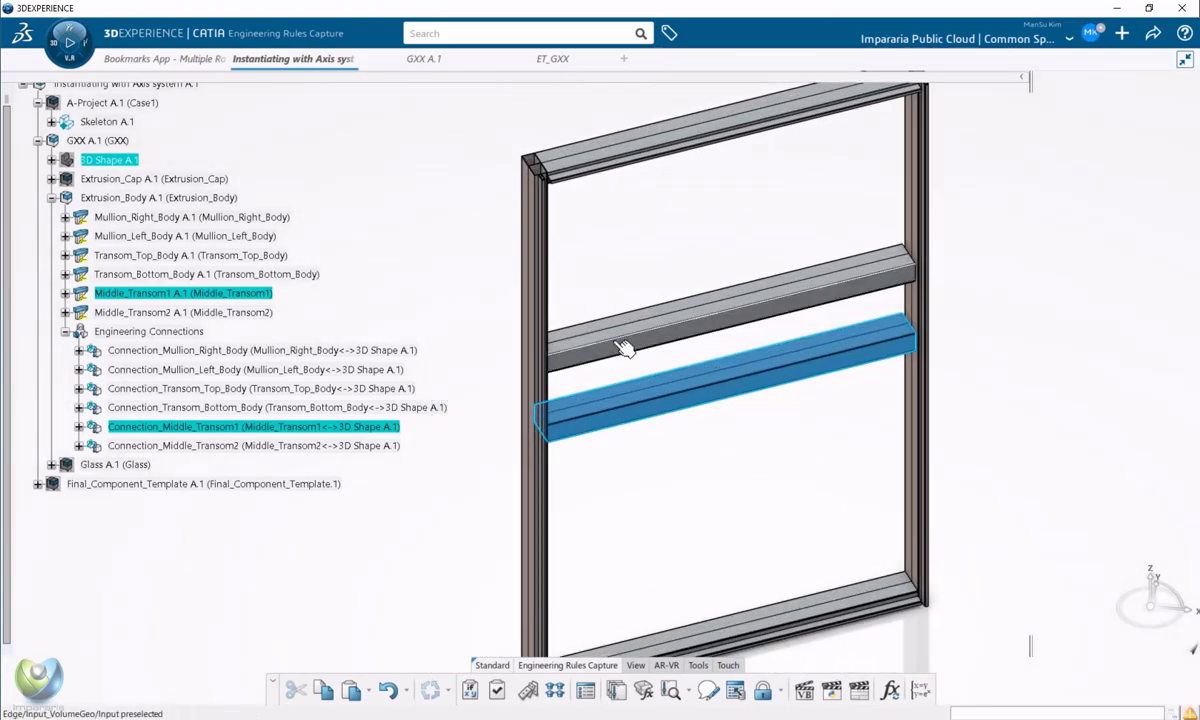
left_click(258, 311)
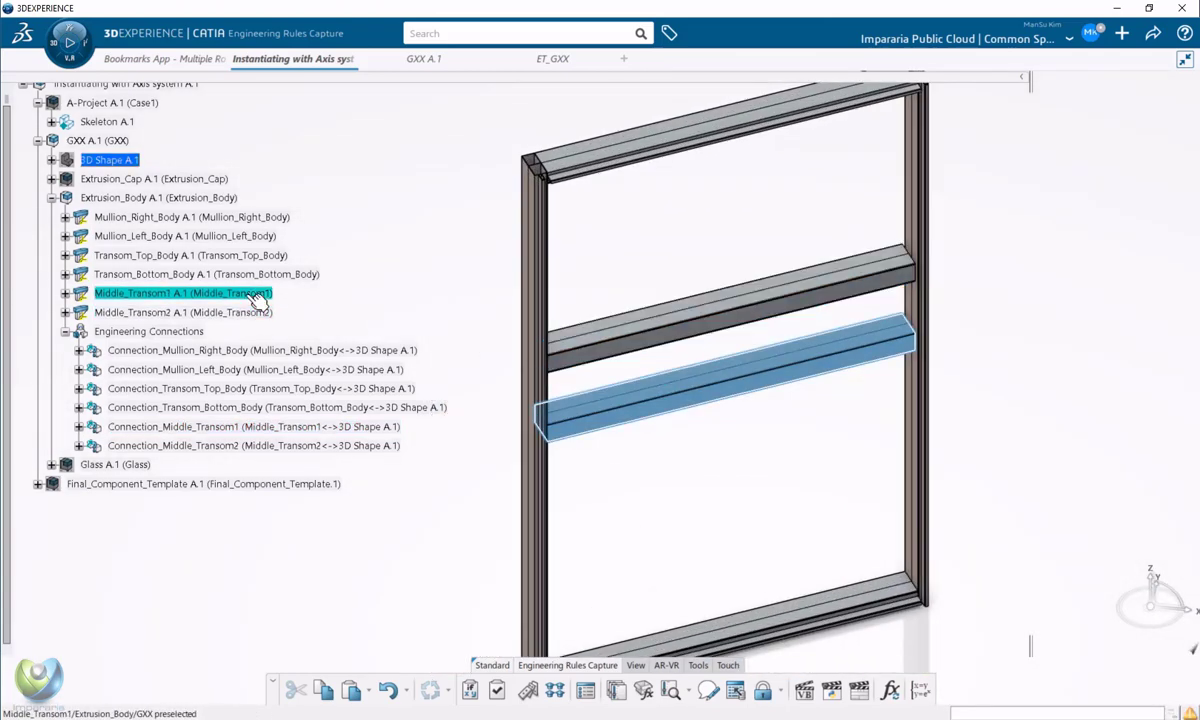
left_click(148, 292)
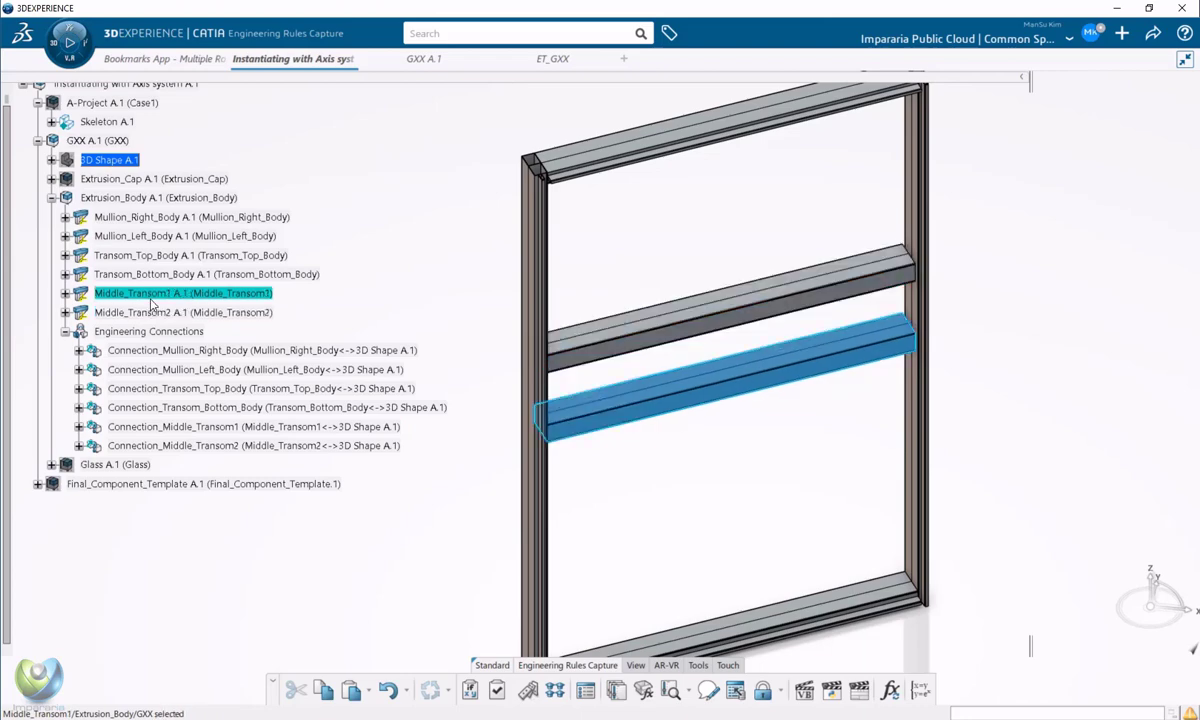
left_click(205, 426)
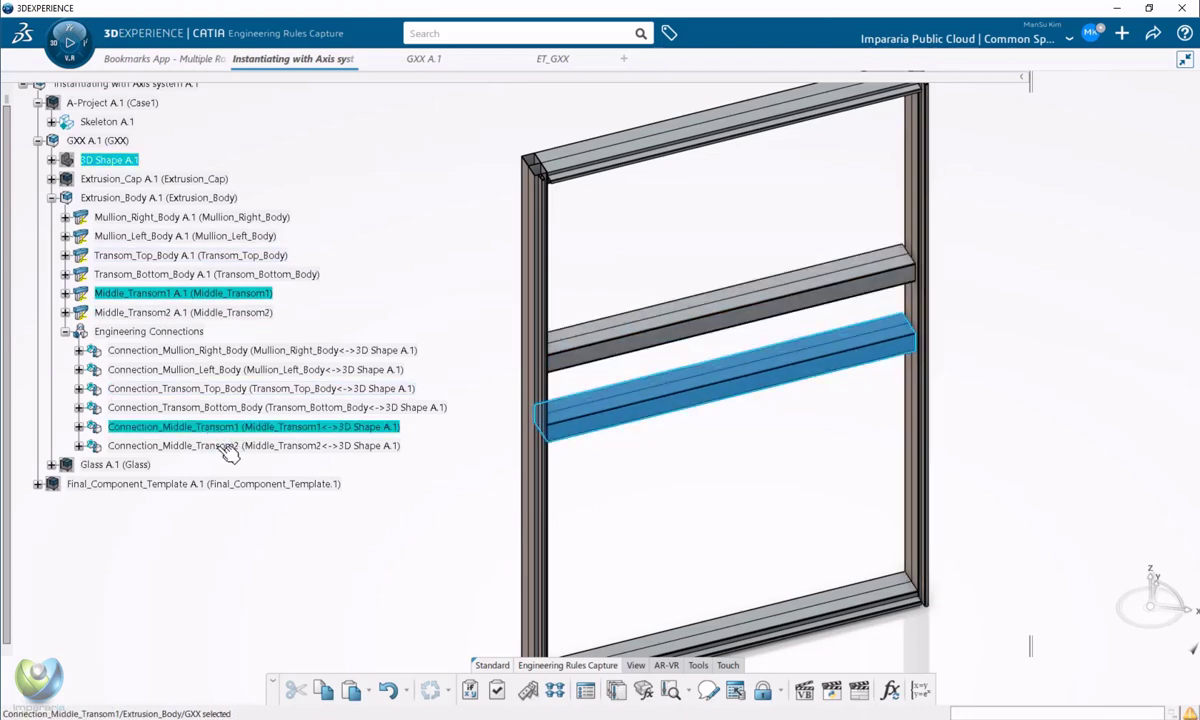
left_click(212, 444)
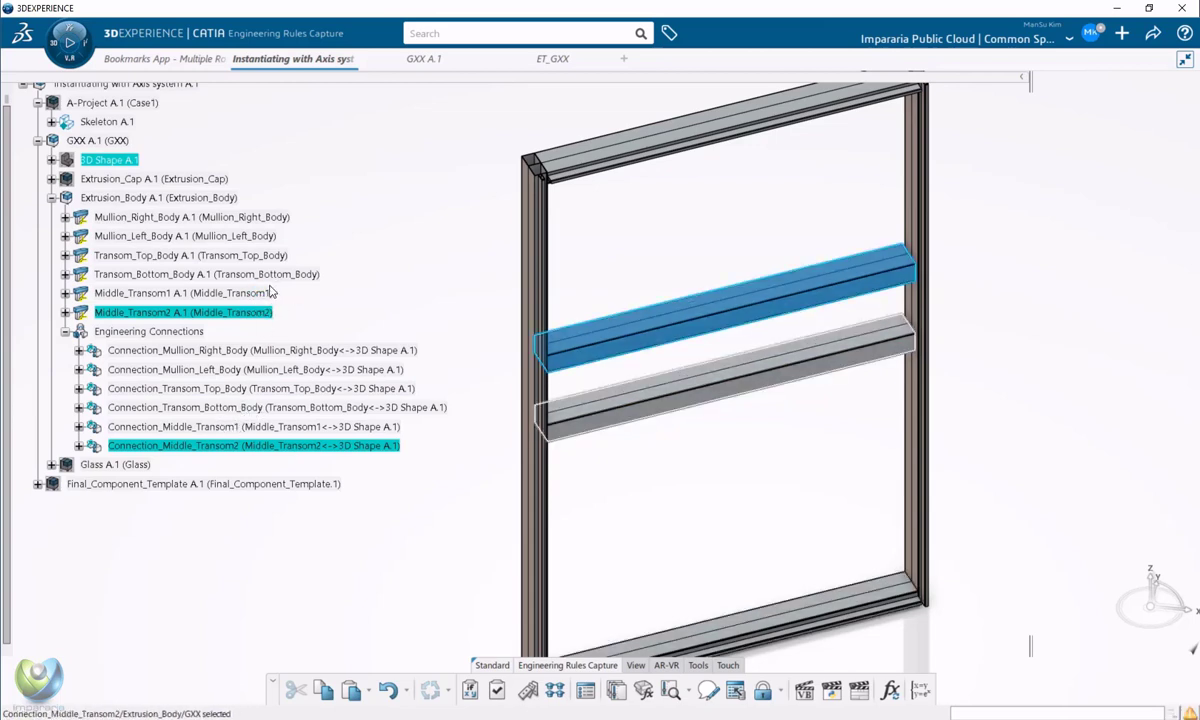
left_click(66, 331)
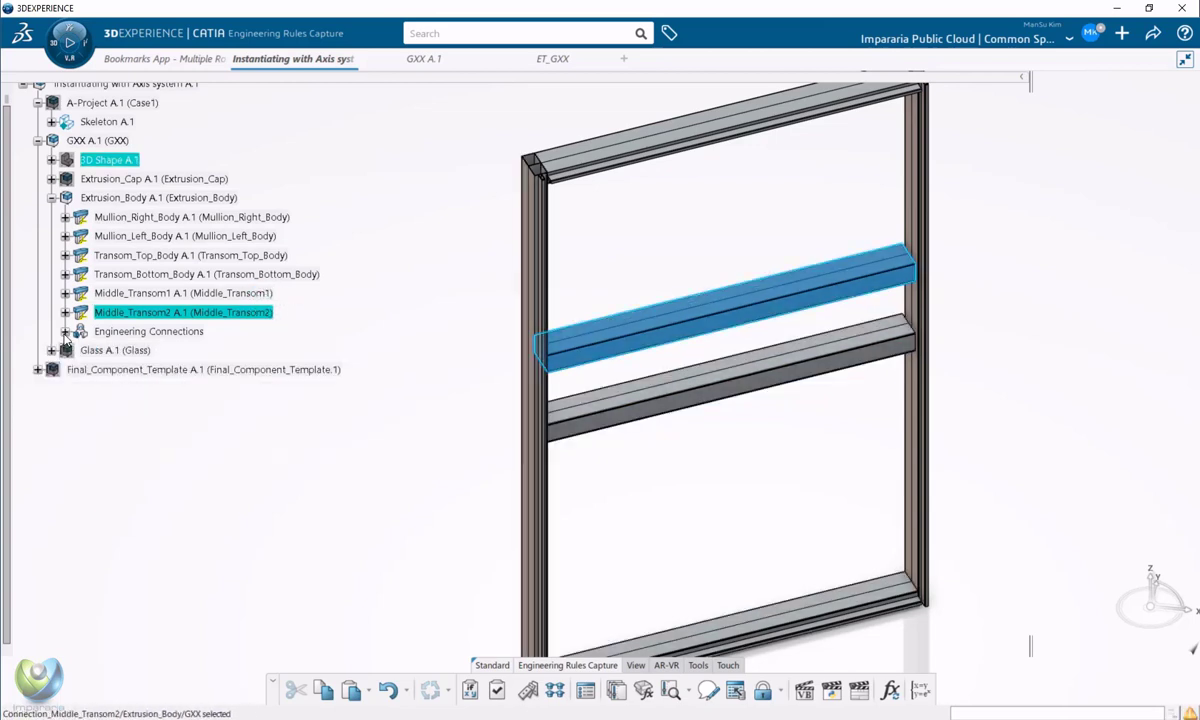
Show Glass A.1 again and examine its glass panels and the Connection_Glass1 engineering connection
right_click(125, 357)
left_click(145, 374)
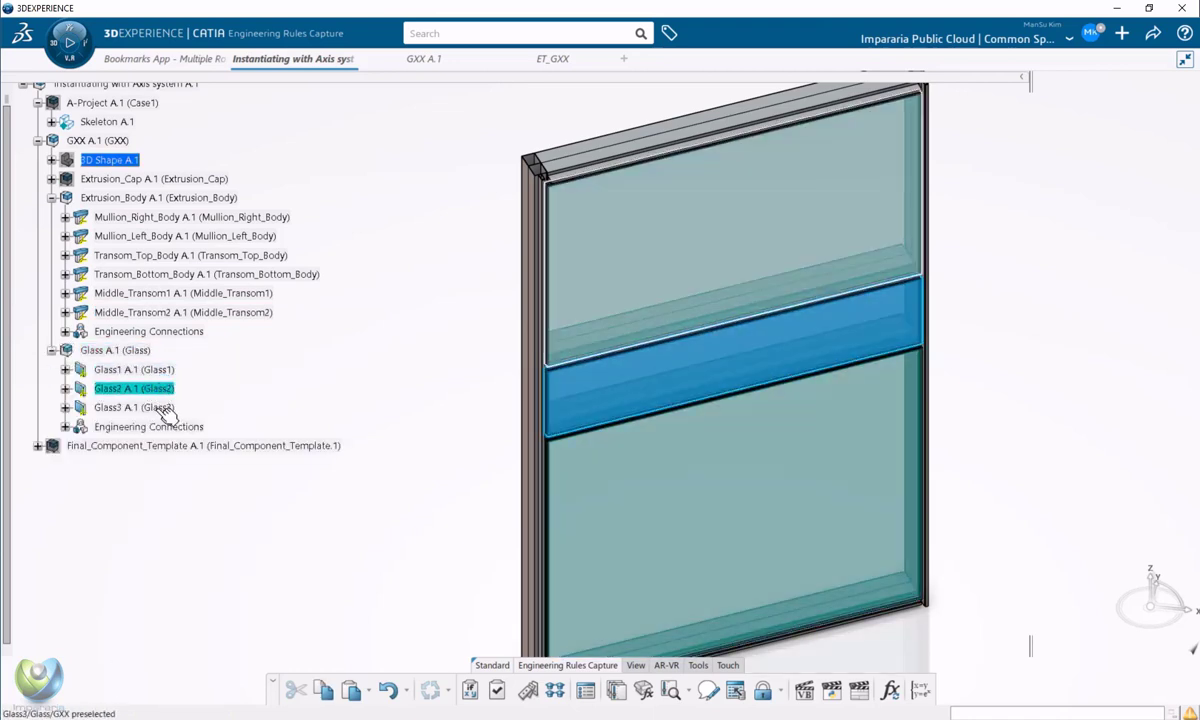
left_click(132, 406)
left_click(66, 427)
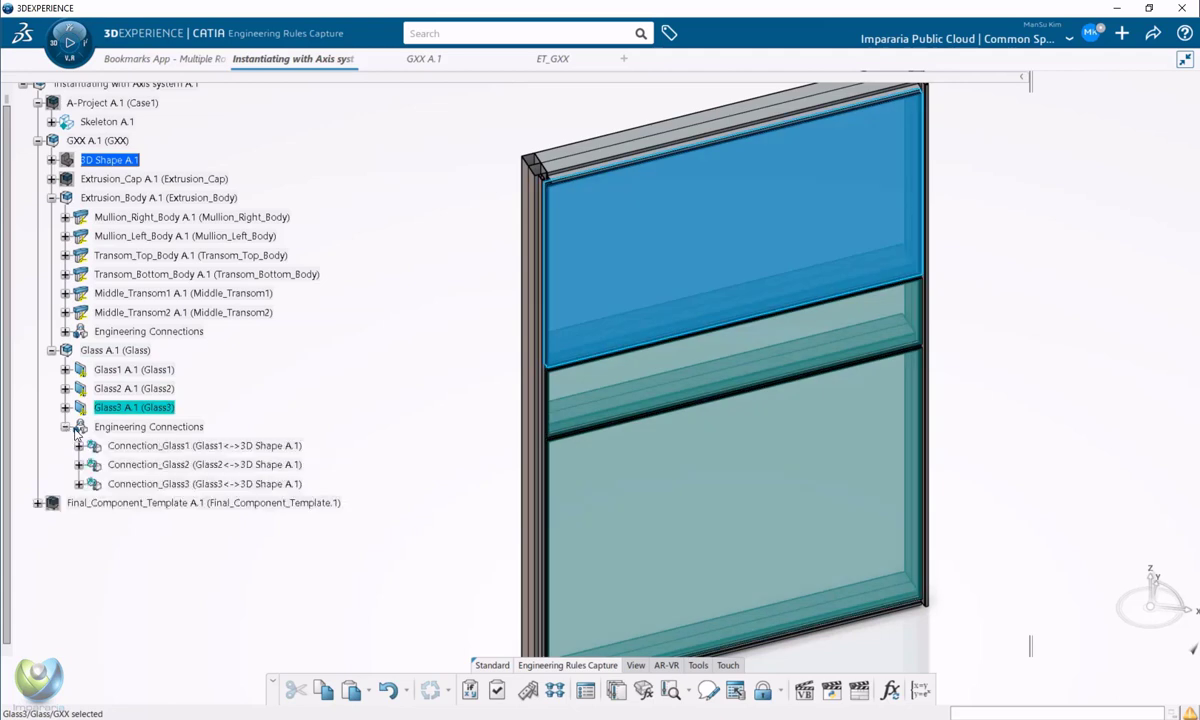
left_click(246, 415)
left_click(196, 446)
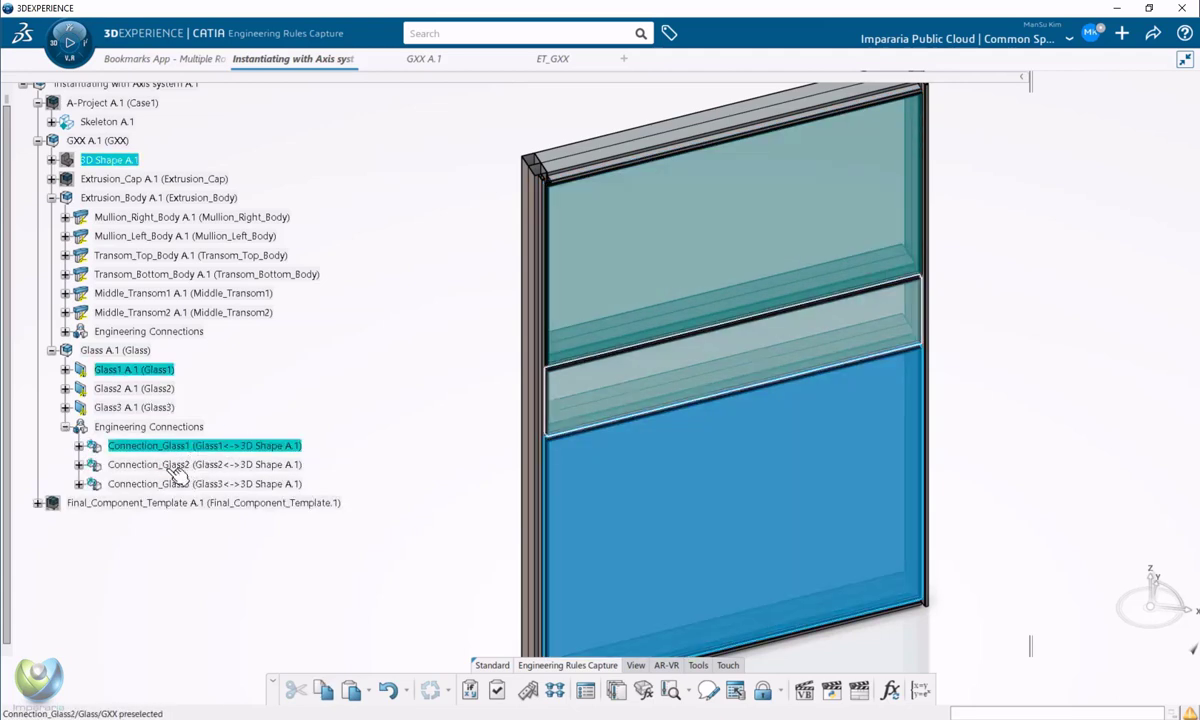
left_click(66, 429)
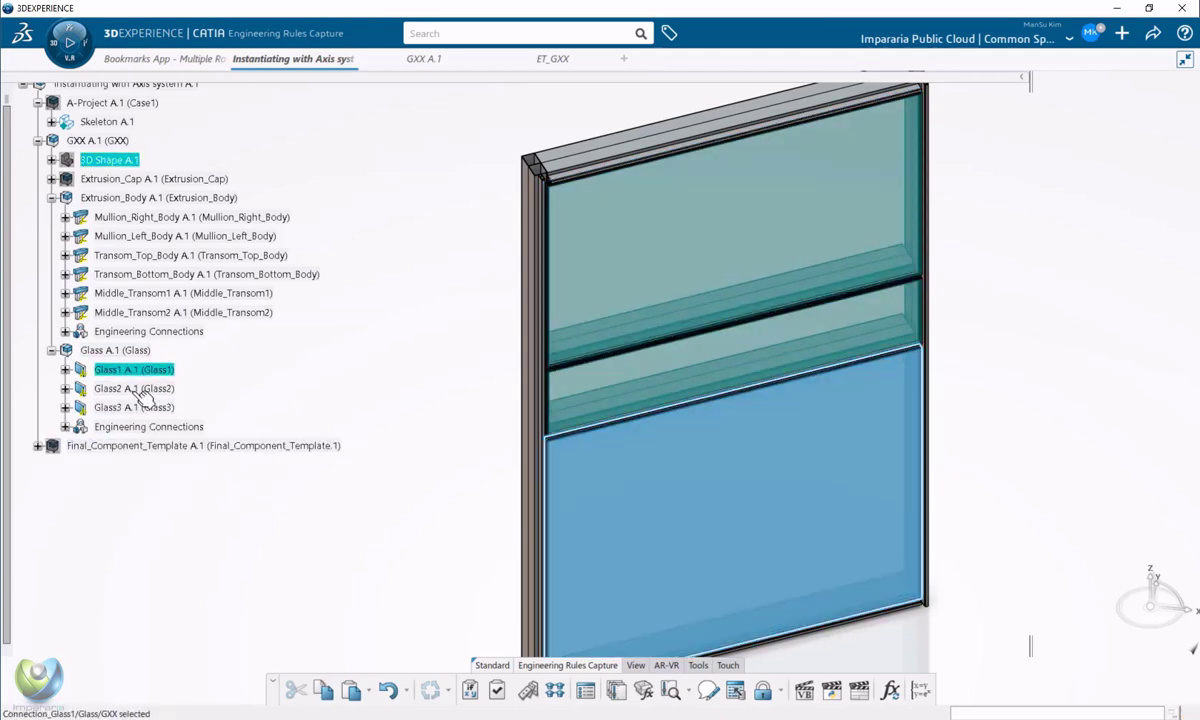
Collapse Extrusion_Body A.1 and Glass A.1, and expand GXX's 3D Shape A.1 to view its geometrical sets
left_click(284, 378)
left_click(52, 199)
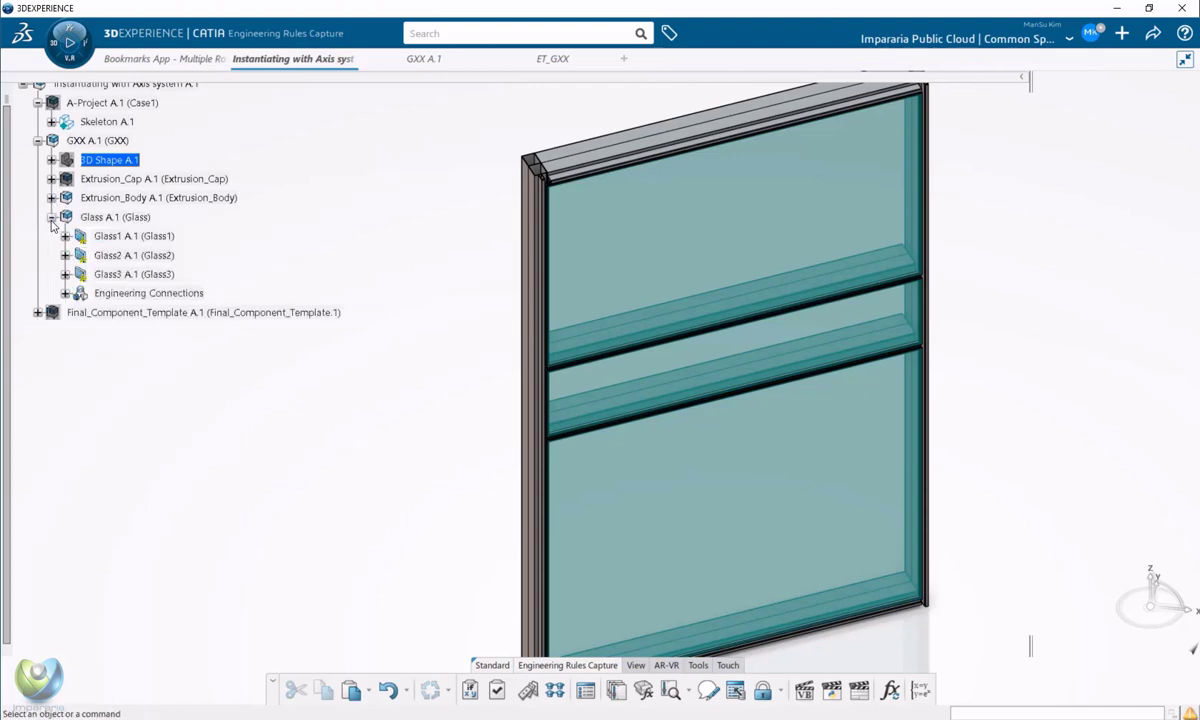
left_click(52, 216)
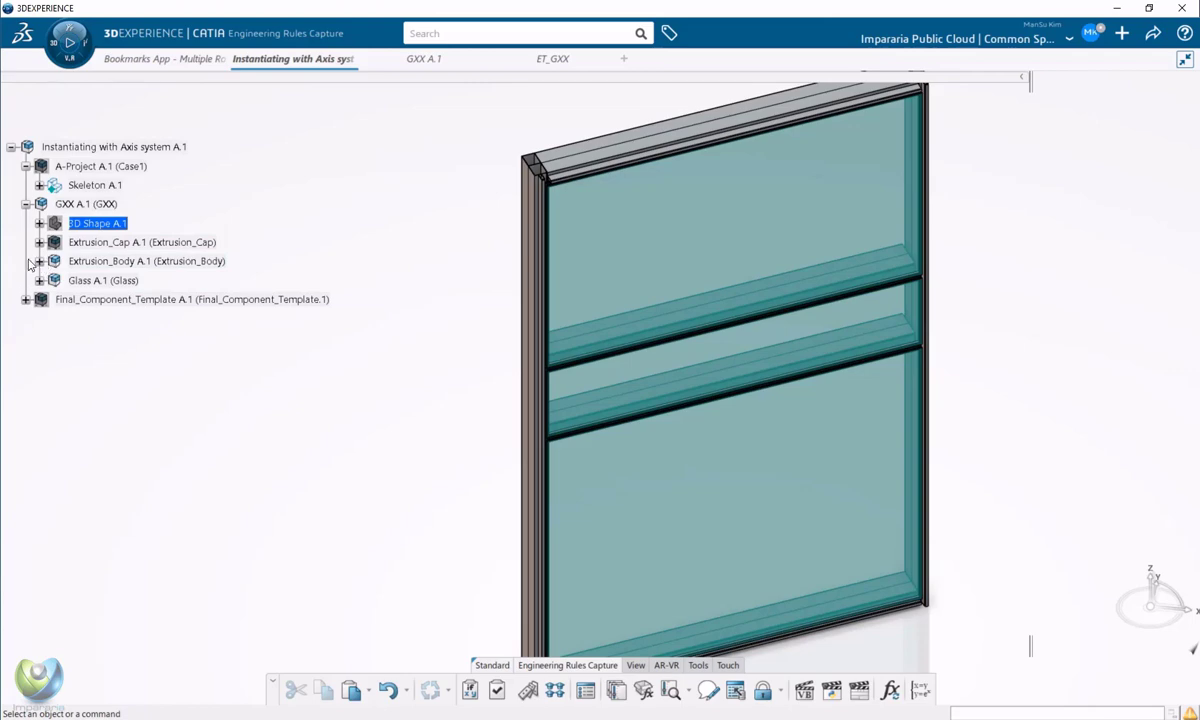
left_click(38, 223)
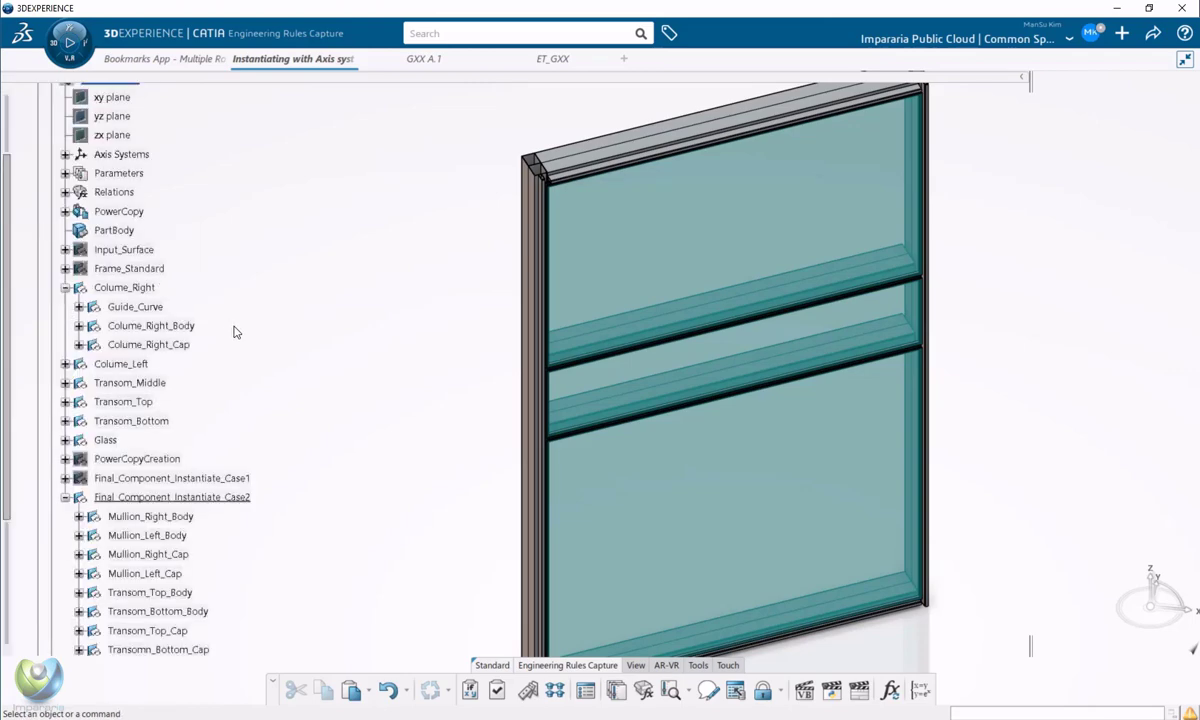
scroll(233, 332, "up", 3)
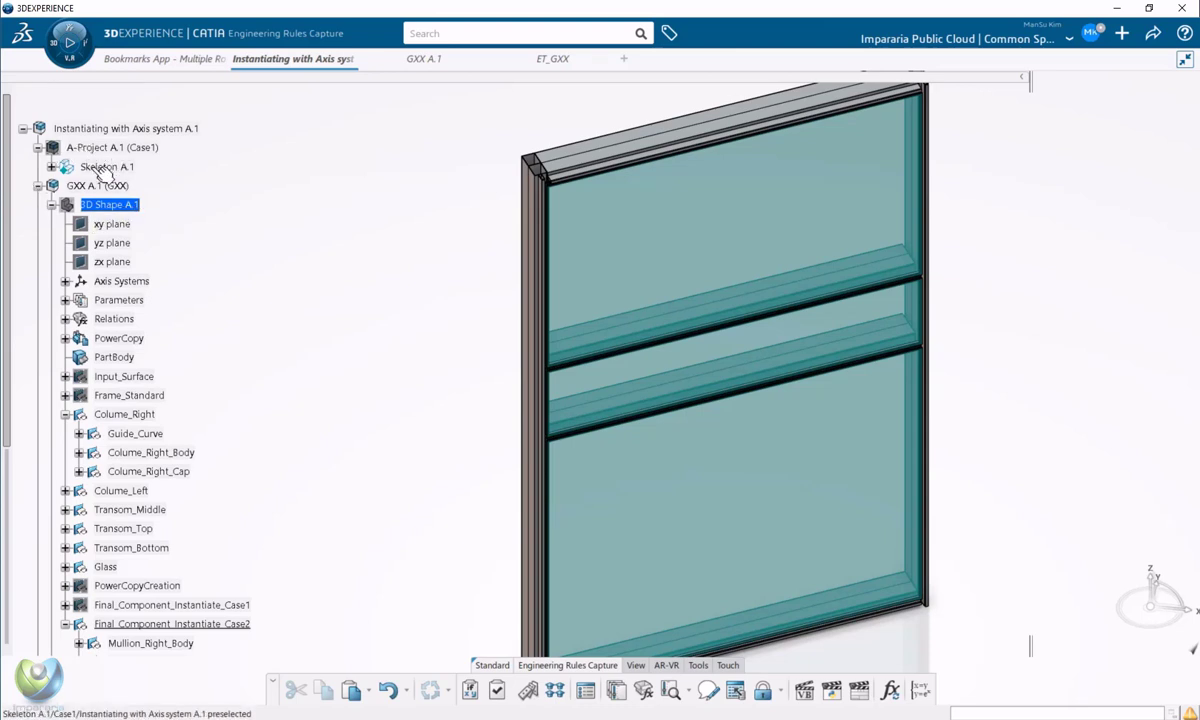
Run Action_Delete_Final_Components in Final_Component_Instantiate_Case2's relations to remove the final components from GXX
double_click(112, 204)
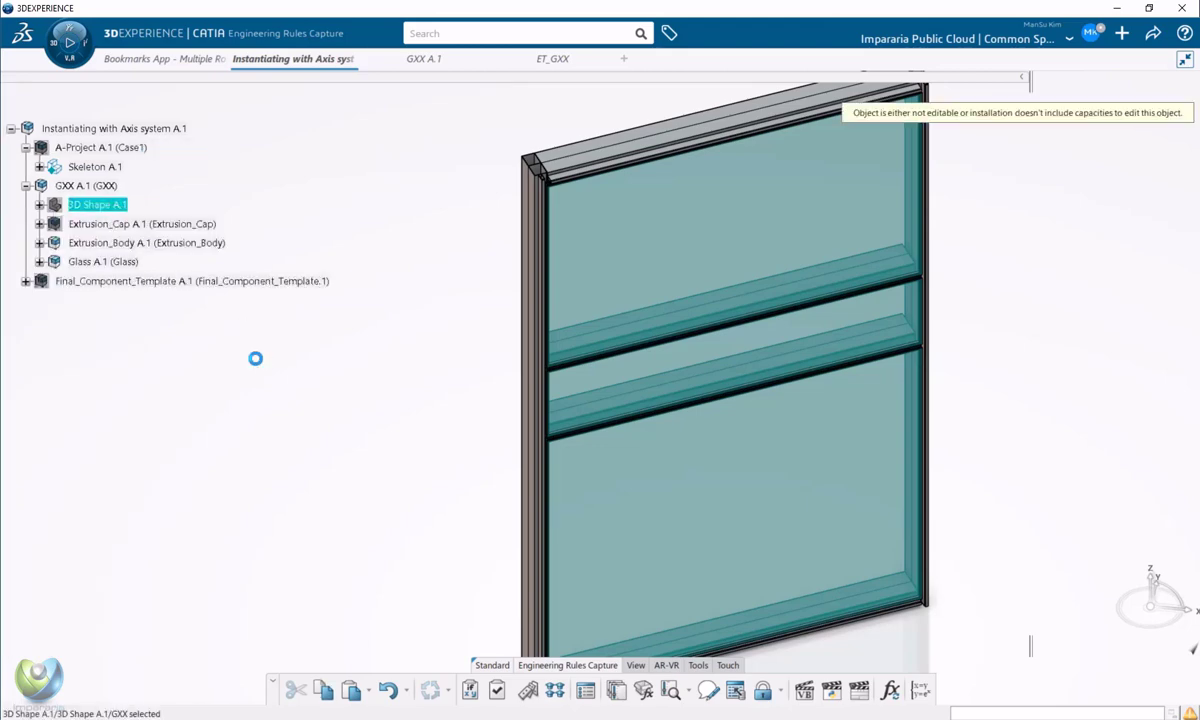
left_click(39, 204)
scroll(262, 372, "down", 5)
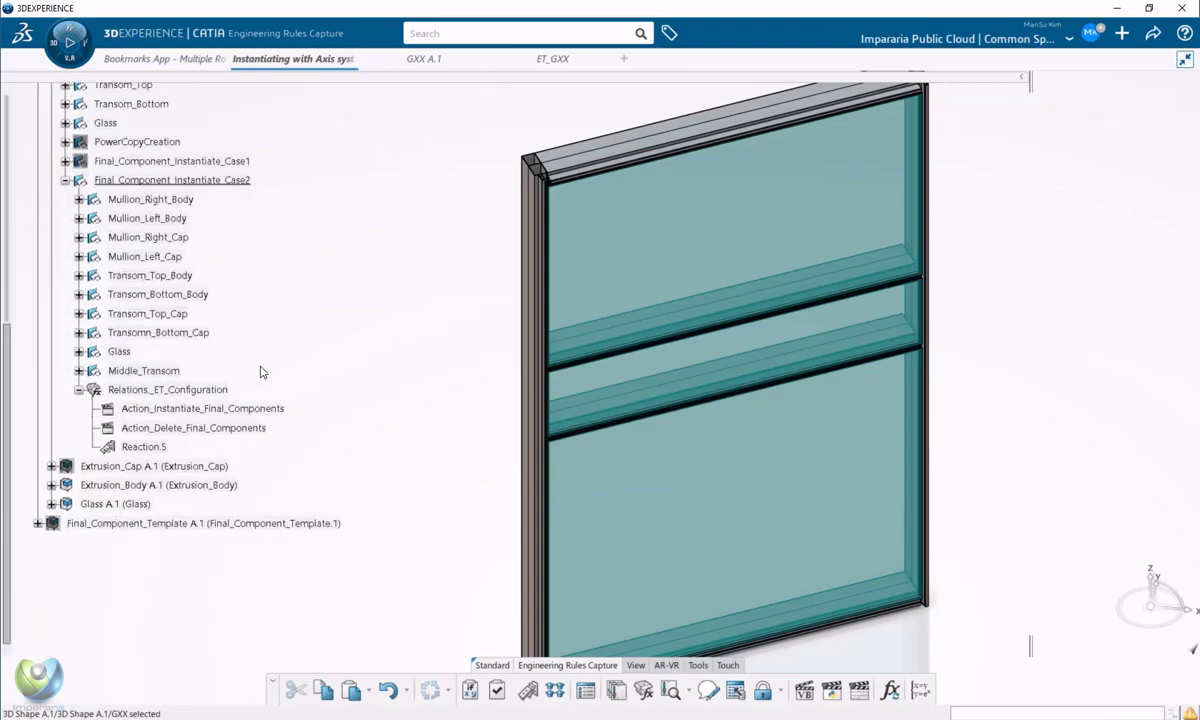
left_click(306, 407)
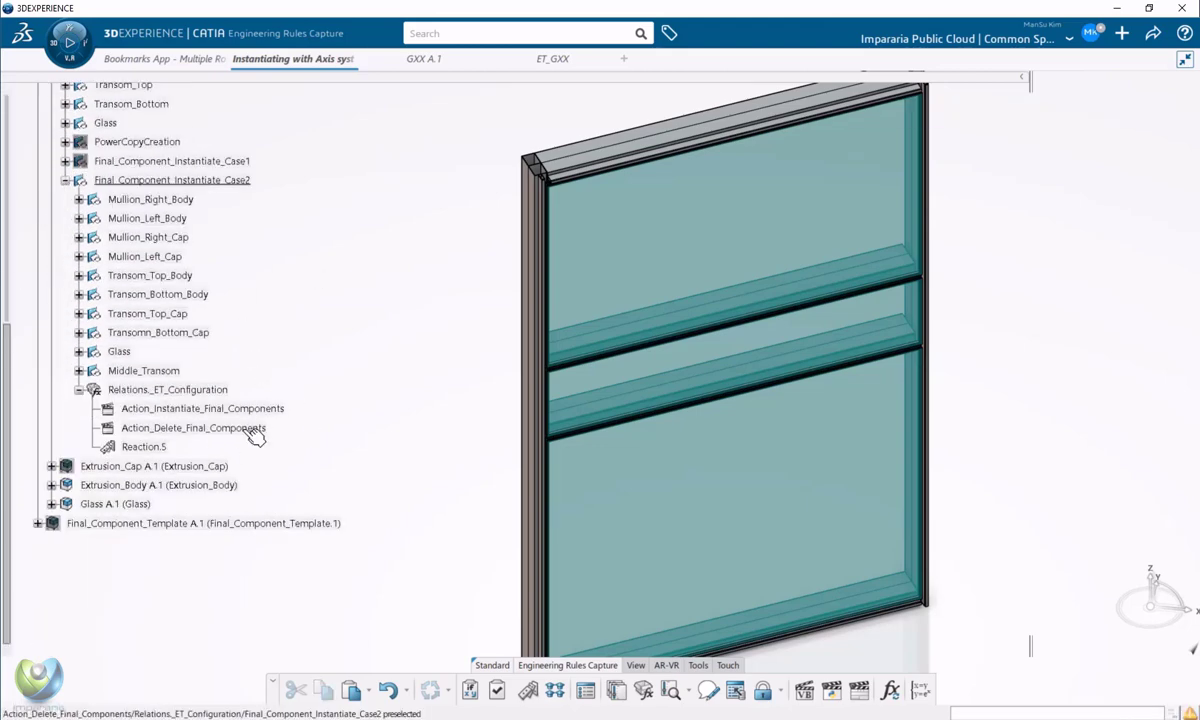
double_click(254, 429)
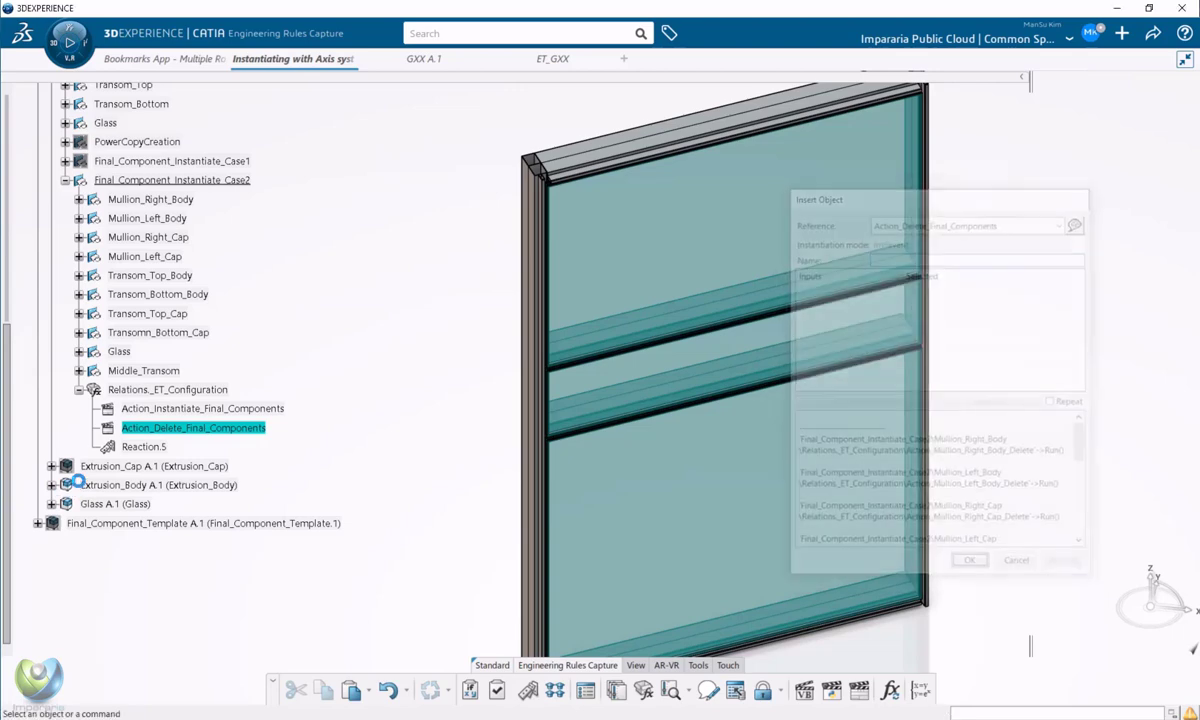
scroll(209, 476, "up", 8)
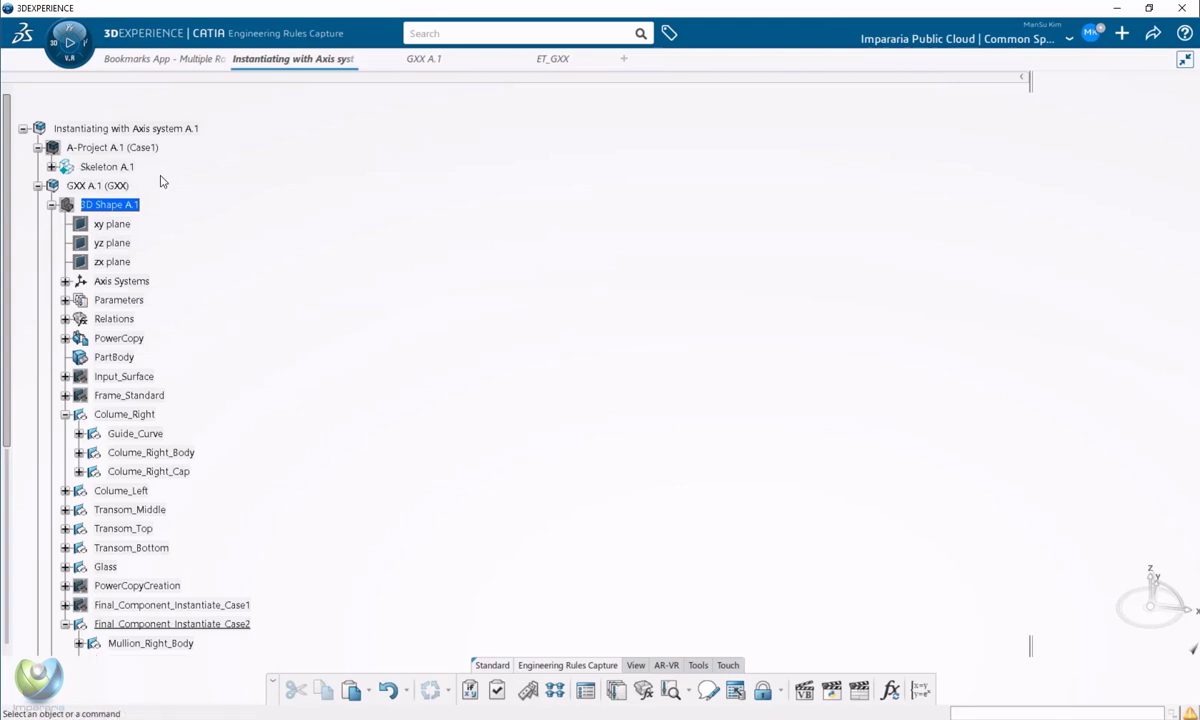
Collapse GXX's 3D Shape A.1 and show the hidden Extrusion_Cap A.1 product
left_click(52, 204)
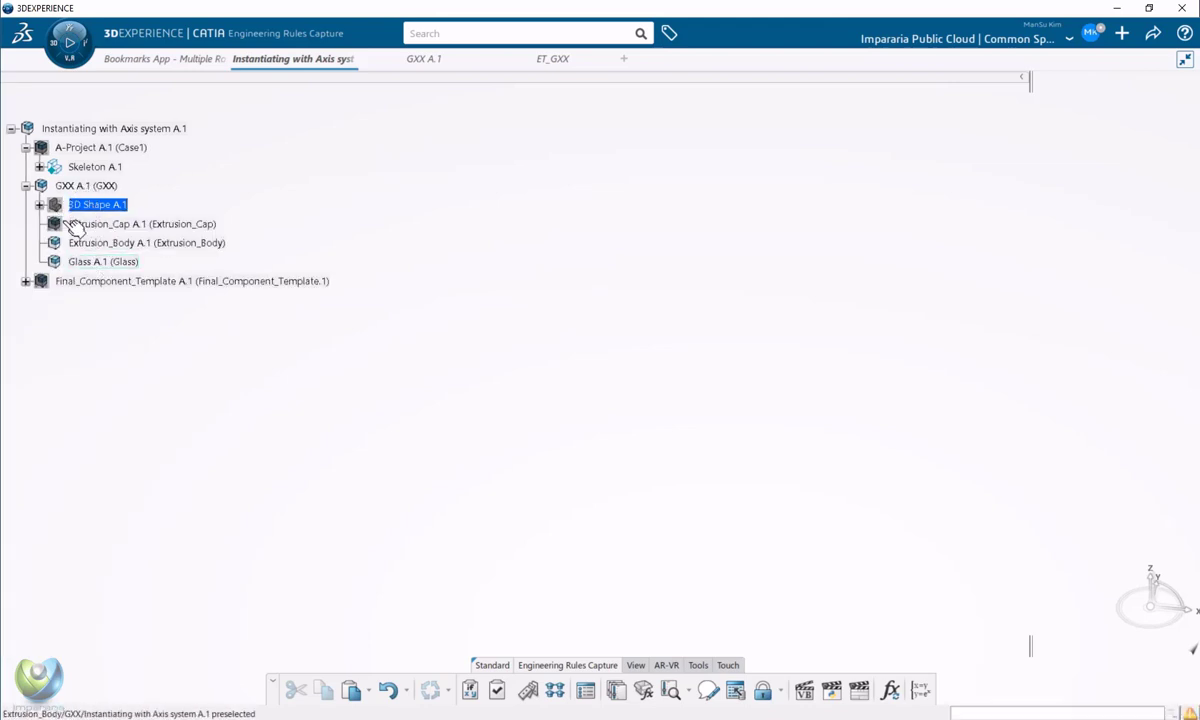
left_click(112, 228)
right_click(103, 225)
left_click(137, 275)
Expand 3D Shape A.1 and compare the Instantiate_Trigger parameter with Case2's Reaction.5 and Action_Instantiate_Final_Components
left_click(40, 205)
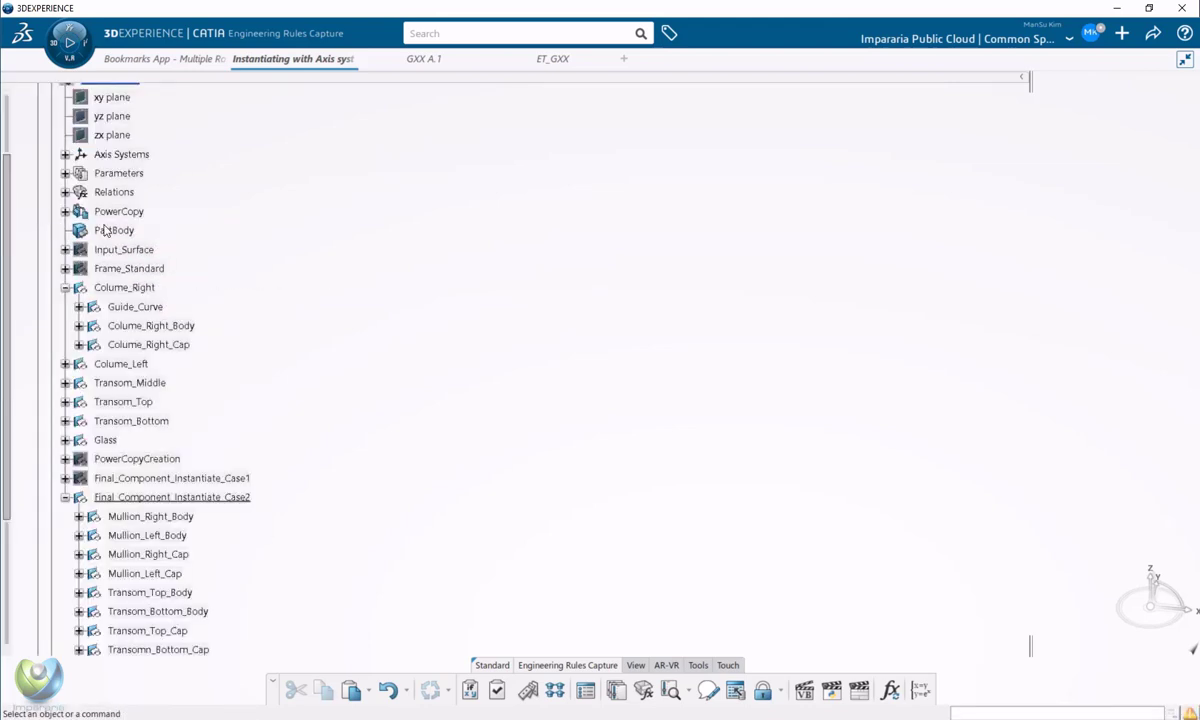
scroll(183, 331, "down", 4)
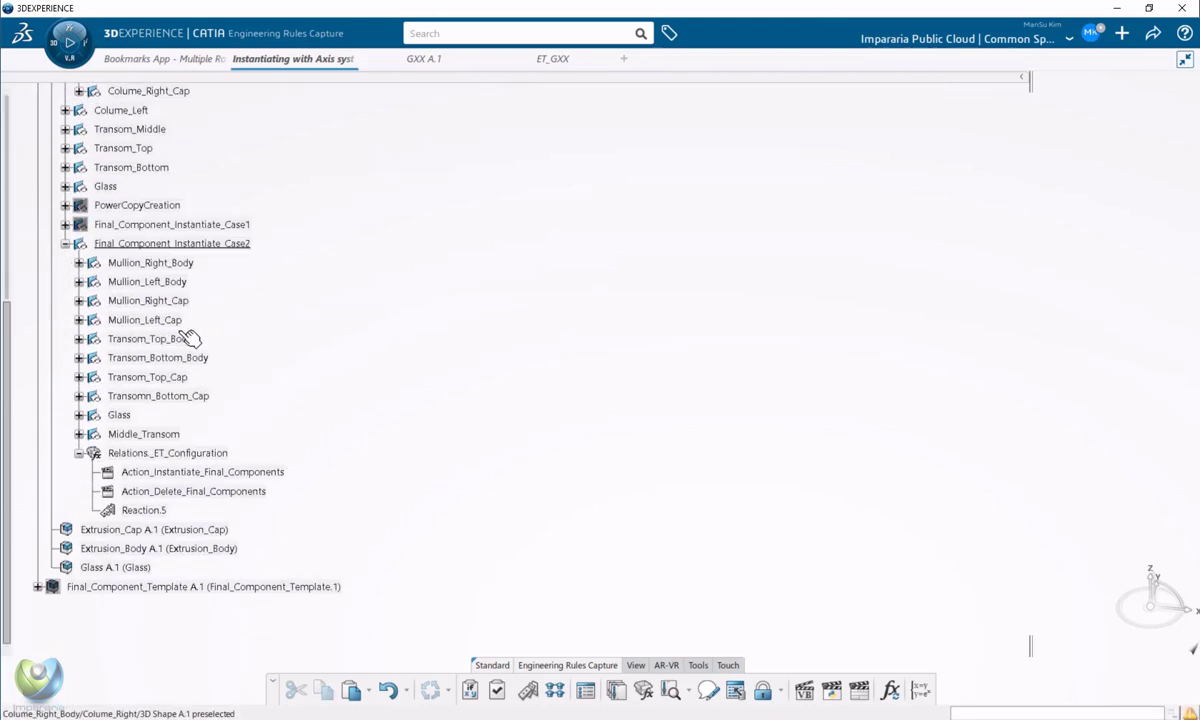
left_click(148, 510)
scroll(150, 513, "up", 10)
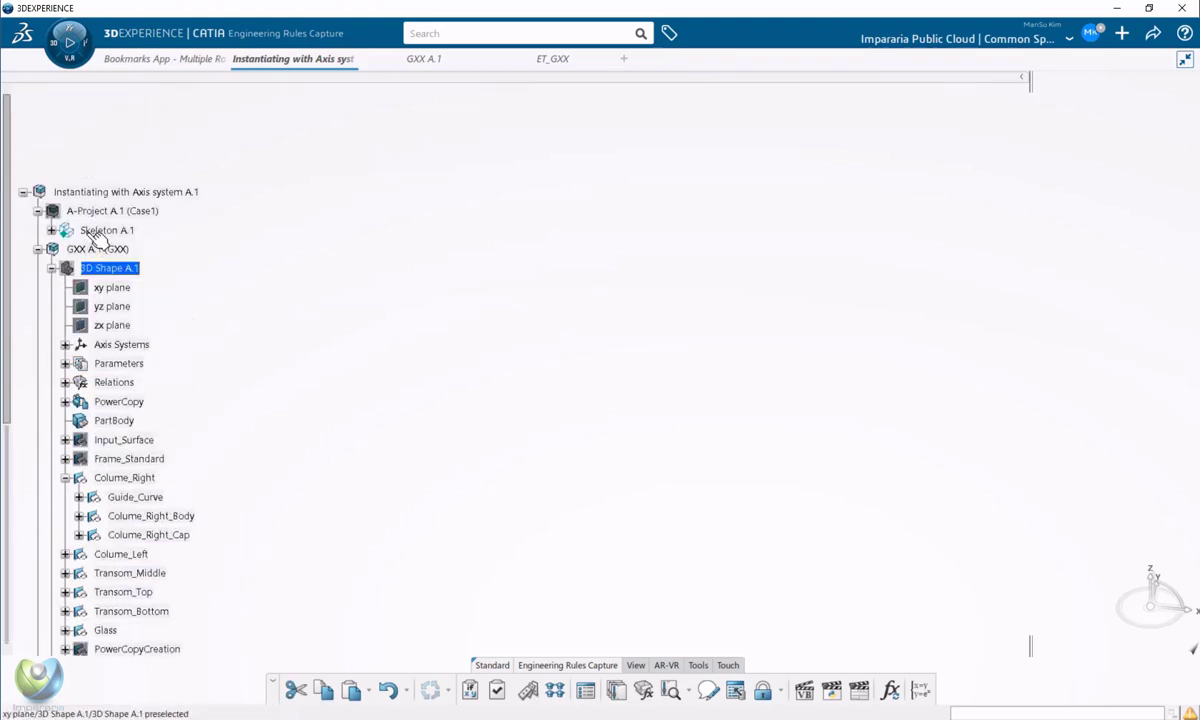
scroll(165, 330, "down", 2)
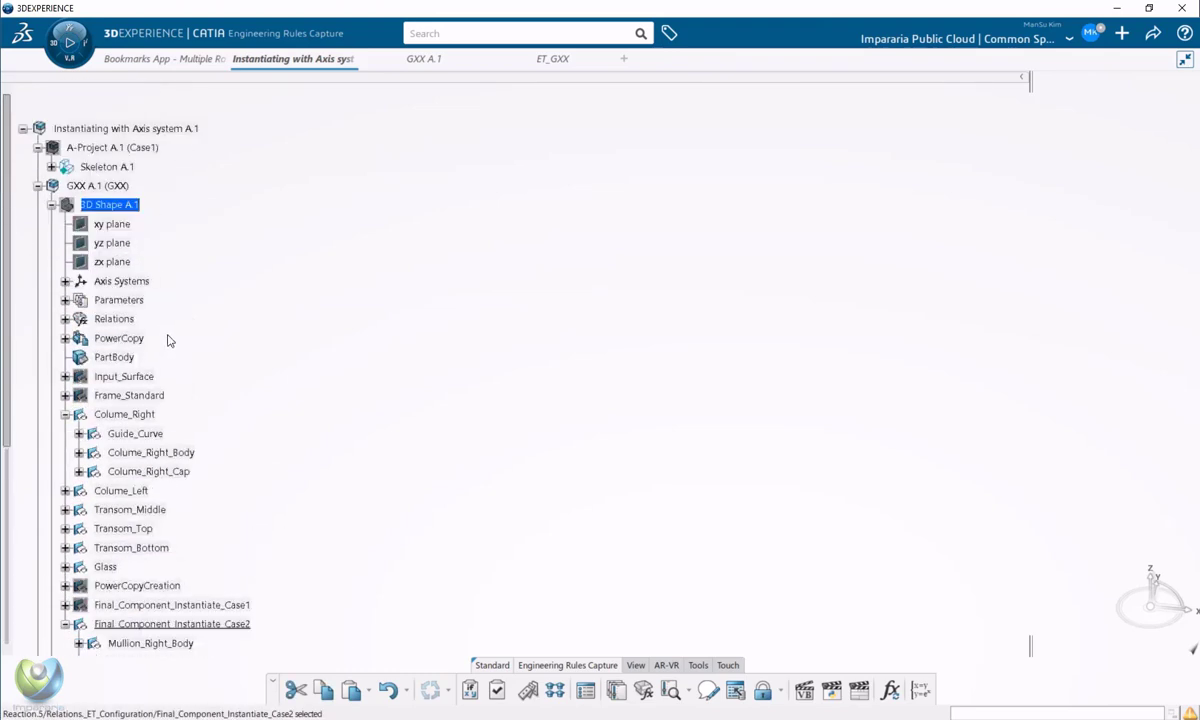
left_click(65, 300)
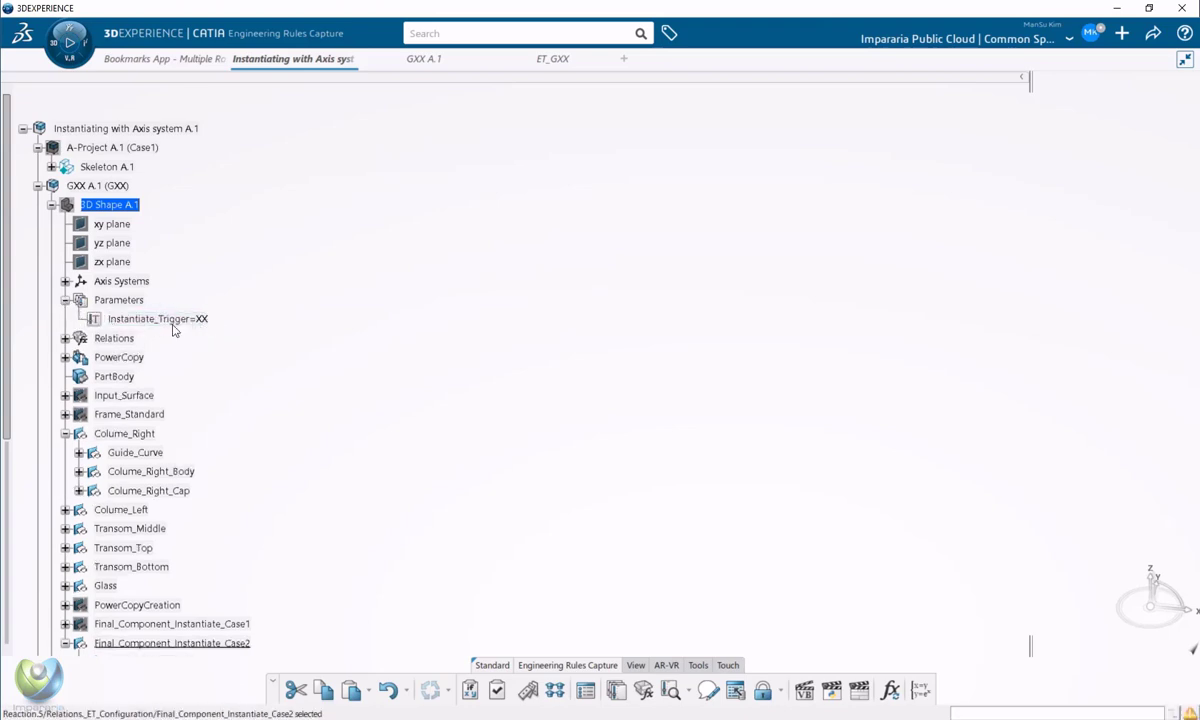
scroll(62, 306, "down", 10)
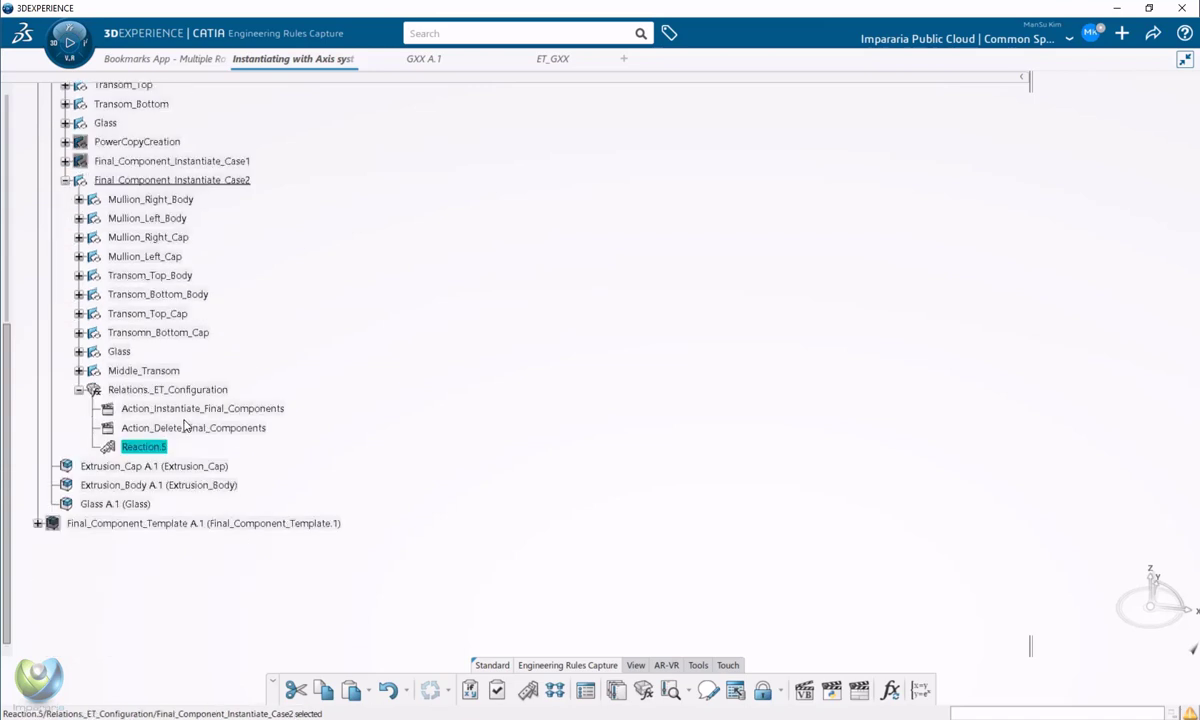
left_click_drag(180, 406, 160, 448)
left_click(158, 447)
left_click(173, 409)
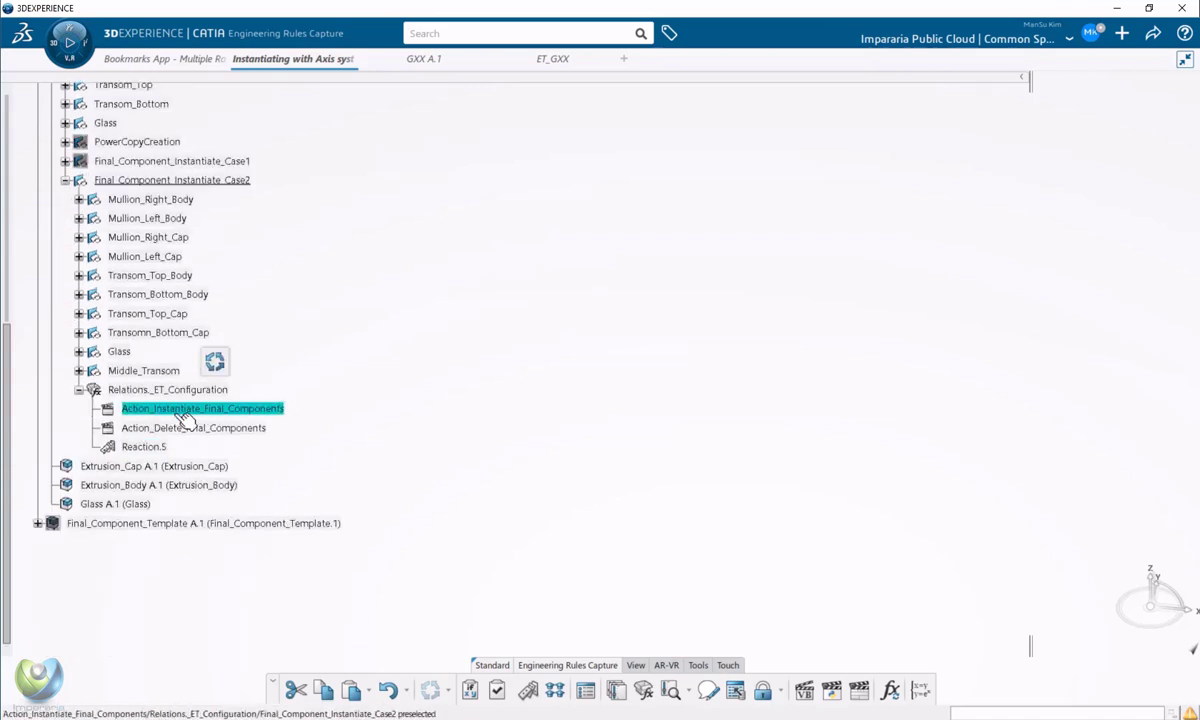
Collapse Final_Component_Instantiate_Case2, activate GXX A.1 and declare the modifications of product graphical properties as persistent
left_click(65, 180)
scroll(182, 337, "up", 10)
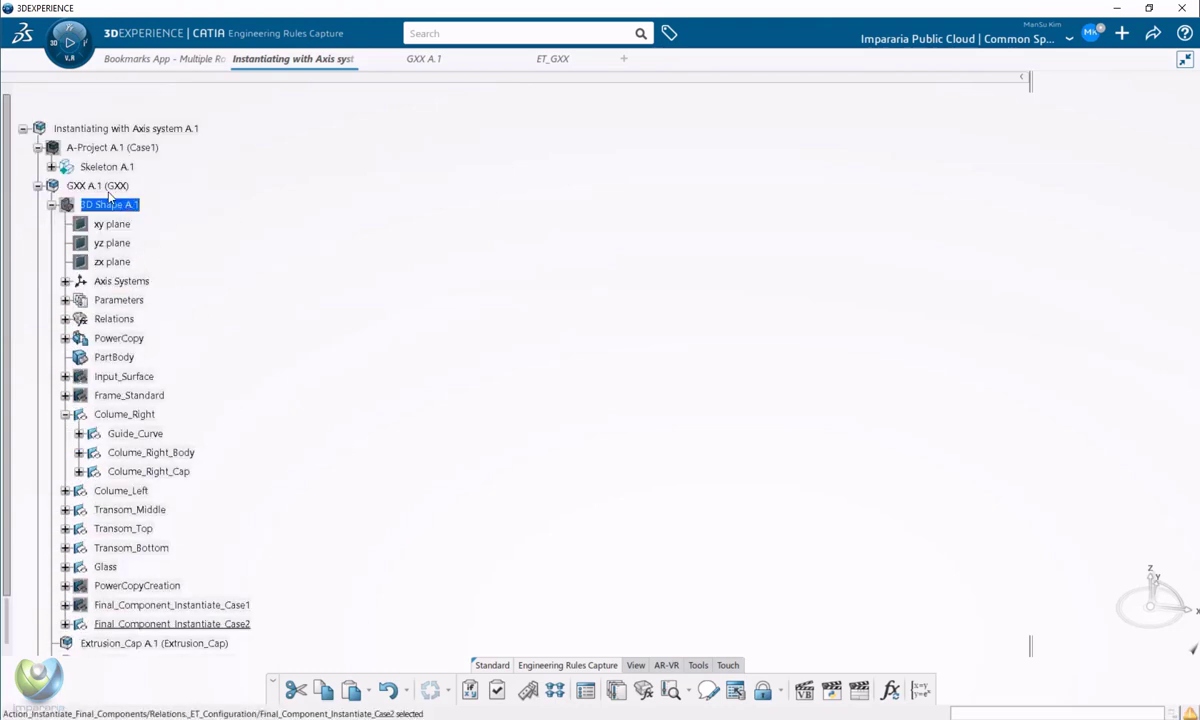
left_click(119, 205)
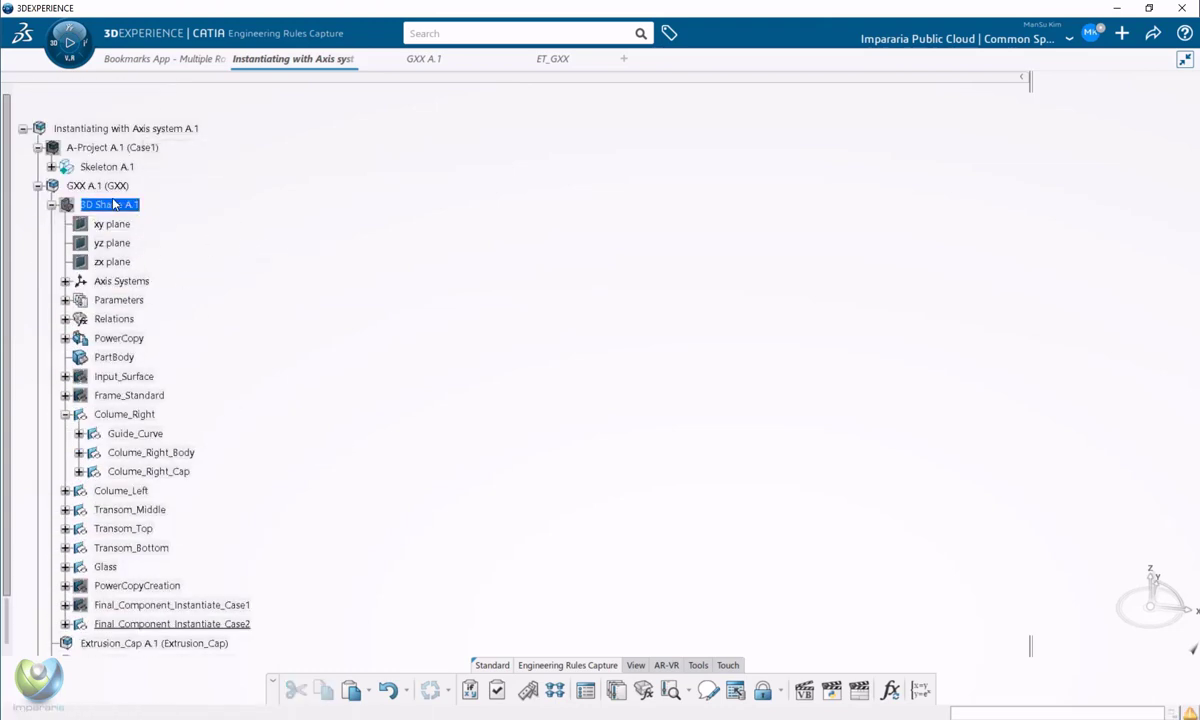
double_click(119, 188)
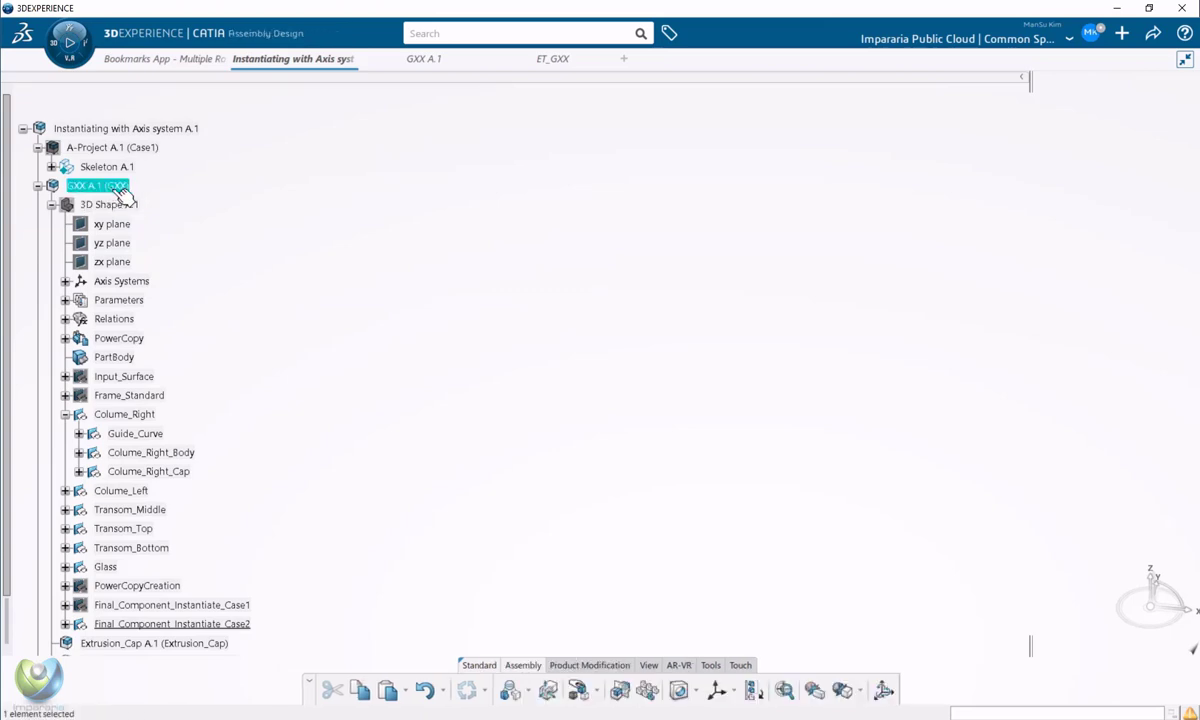
left_click(591, 665)
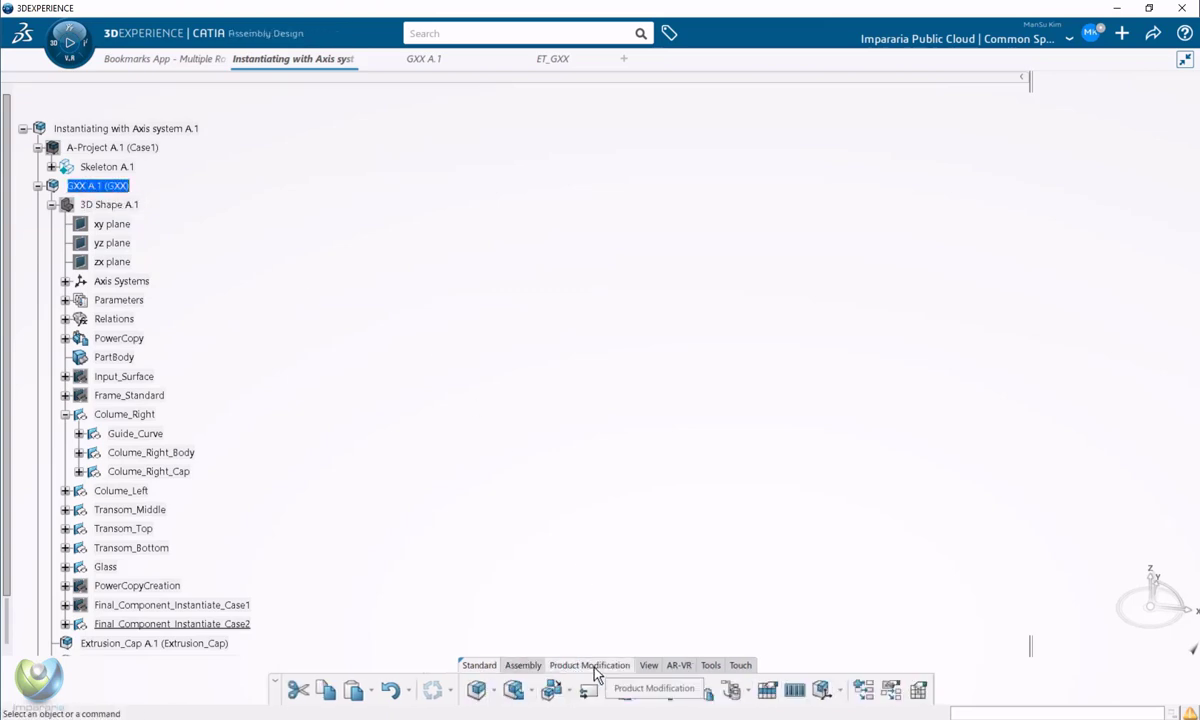
left_click(733, 692)
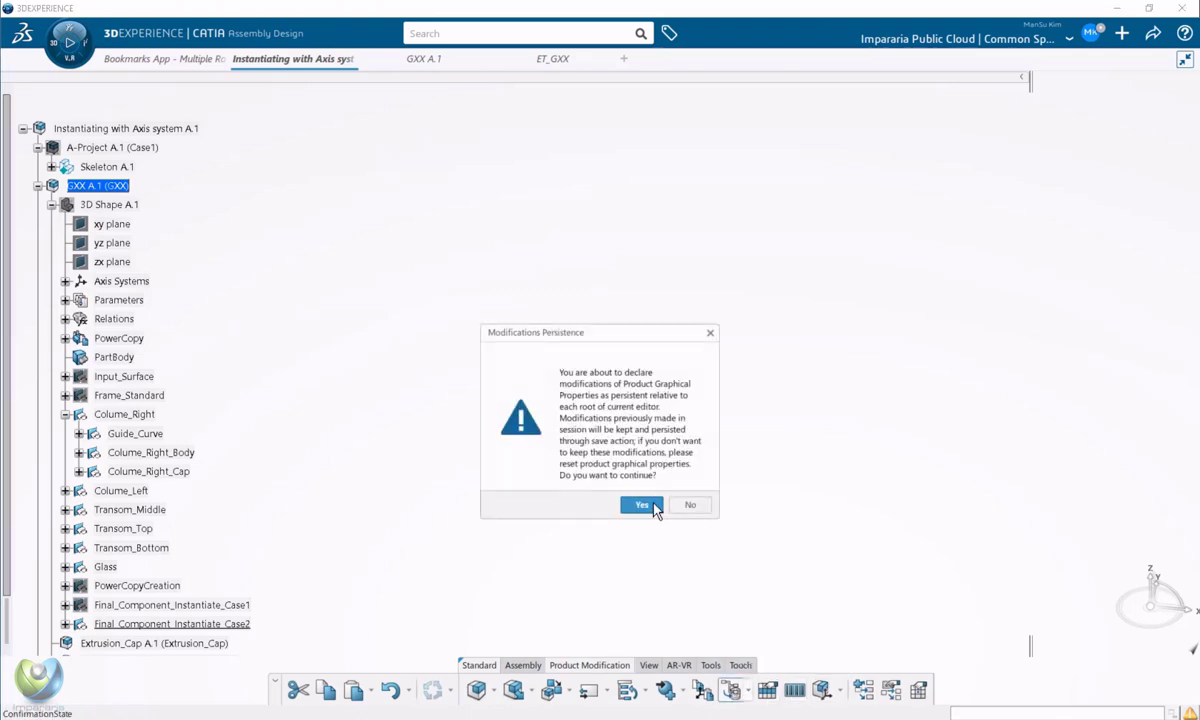
left_click(641, 505)
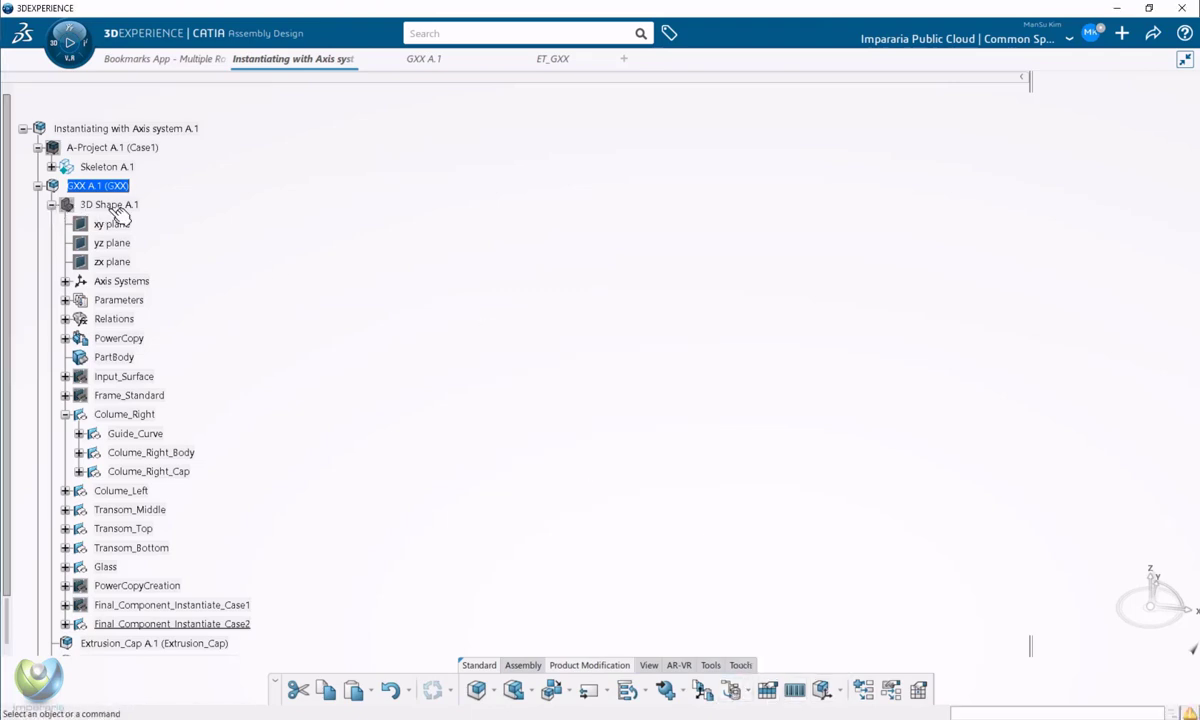
Collapse GXX's 3D Shape A.1, show A-Project A.1 and activate its expanded Skeleton A.1 for editing
left_click(51, 204)
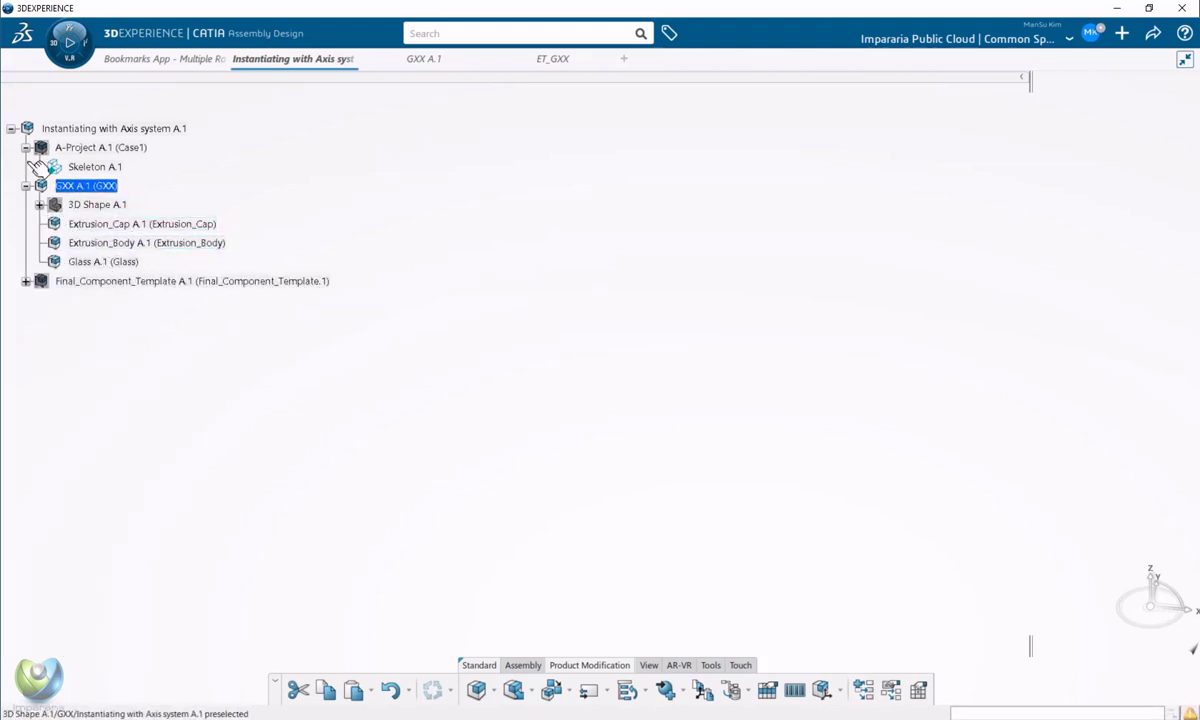
right_click(83, 148)
key("h")
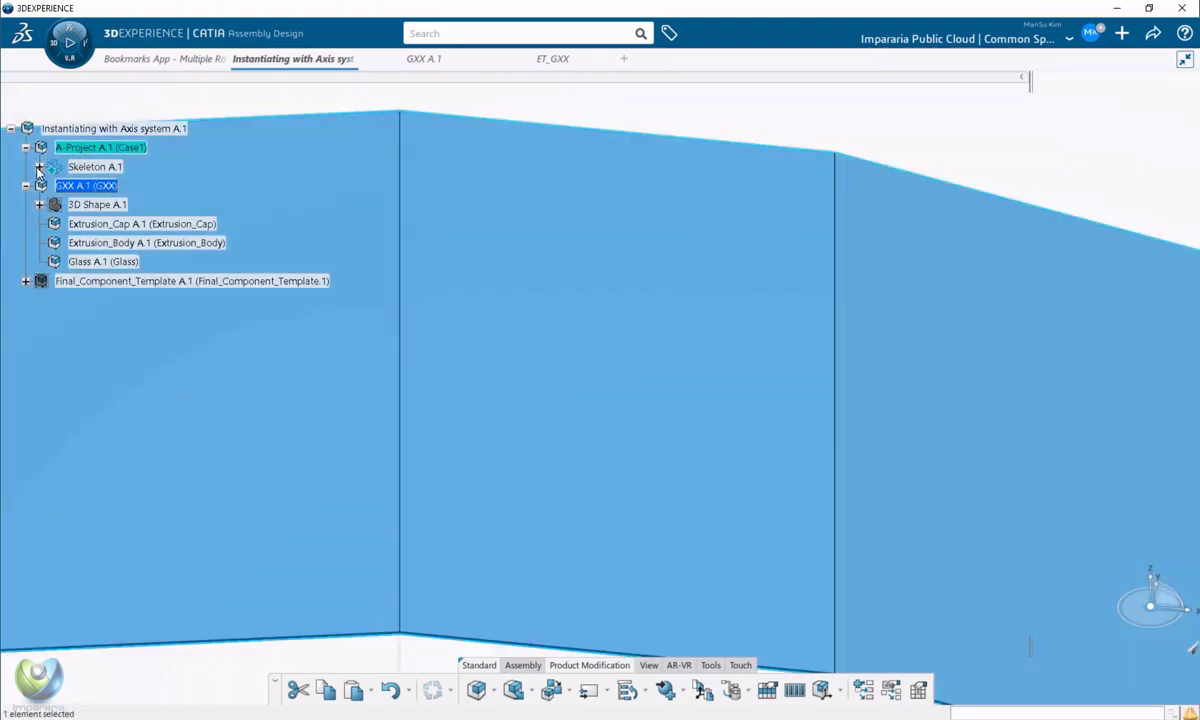
left_click(39, 166)
double_click(118, 172)
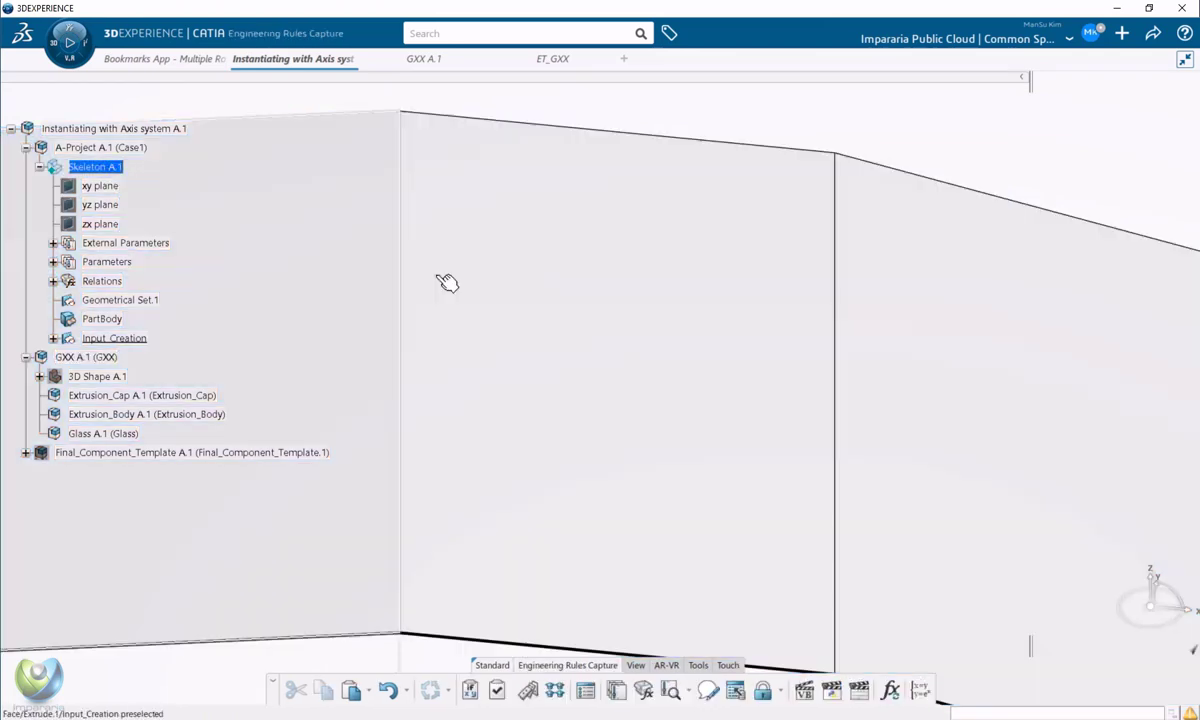
middle_click_drag(447, 281, 449, 430)
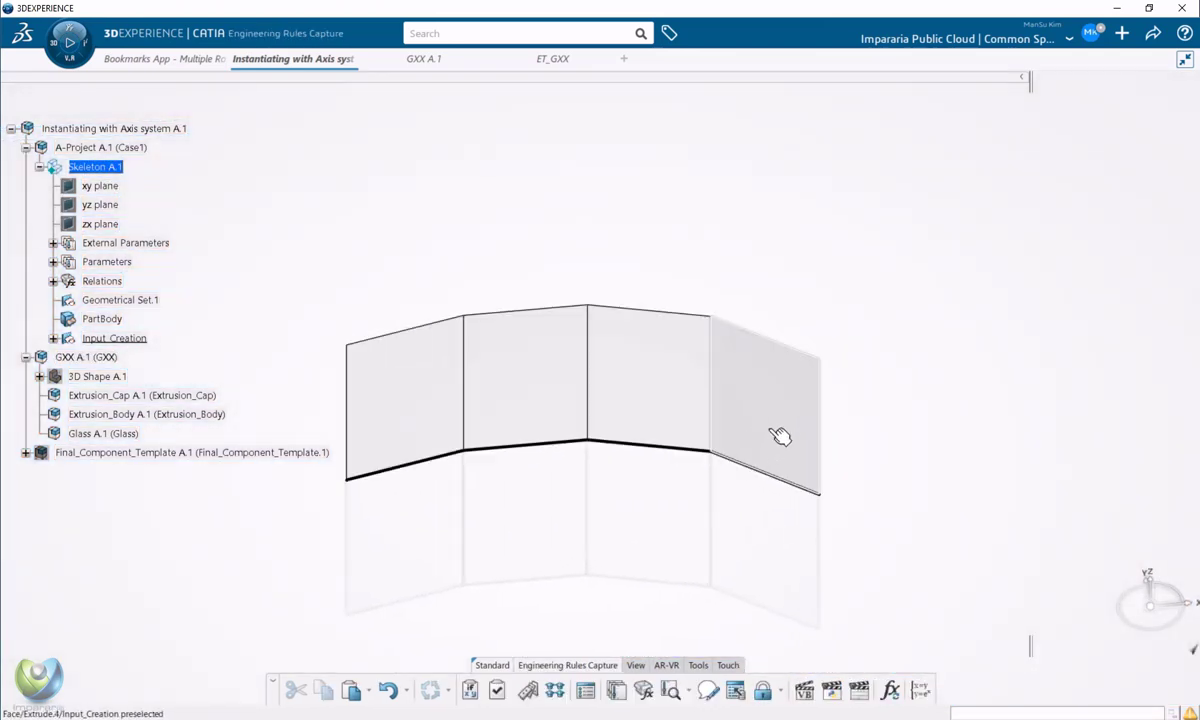
middle_click_drag(648, 443, 668, 412)
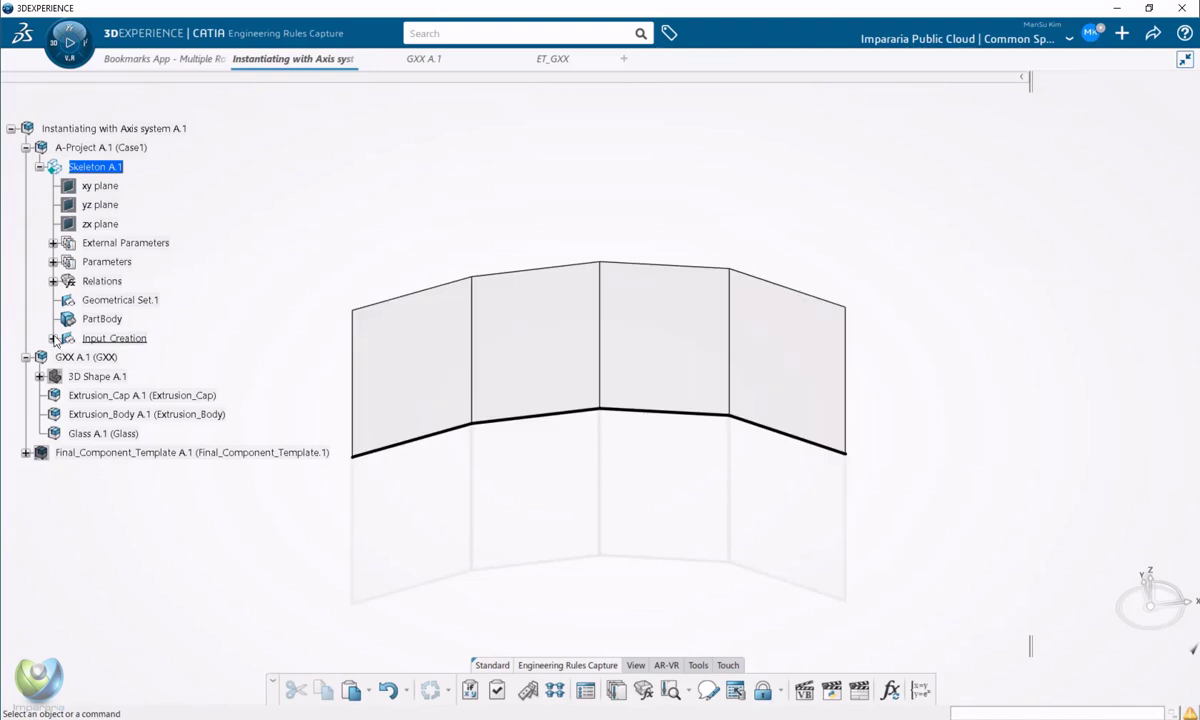
Expand the skeleton's Relations and Input_Creation, and examine the parameters of Extrude.1, including Transom_Height
left_click(53, 281)
left_click(53, 376)
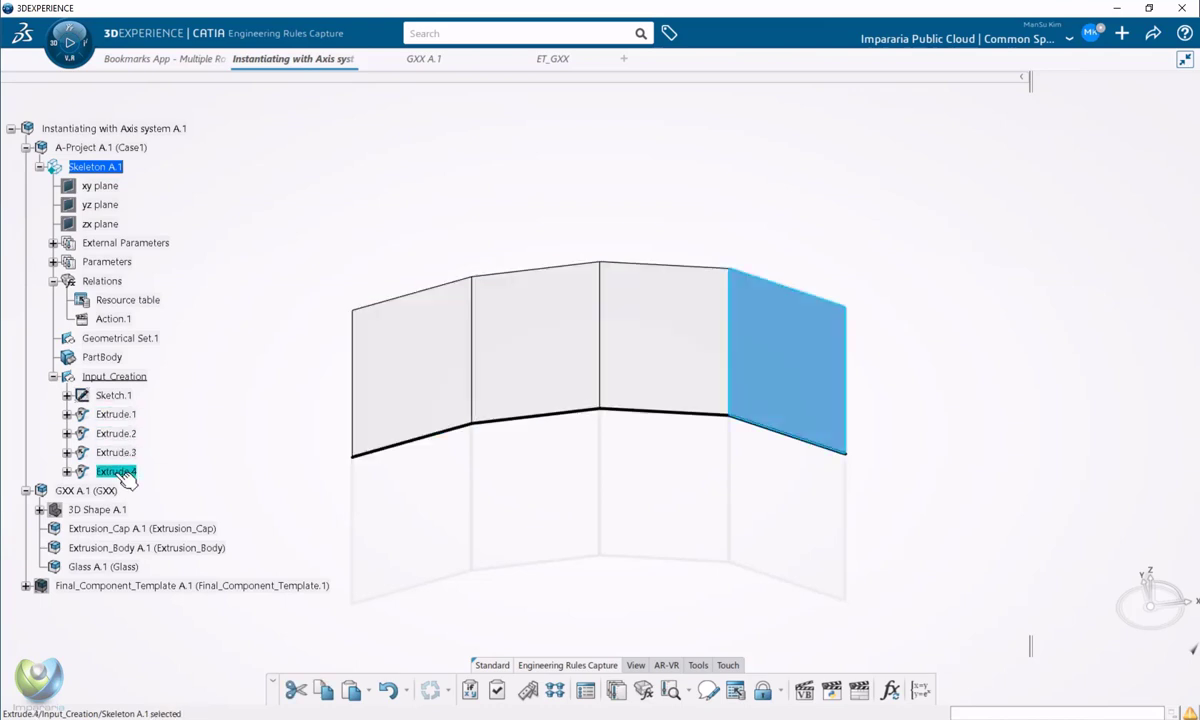
left_click(66, 414)
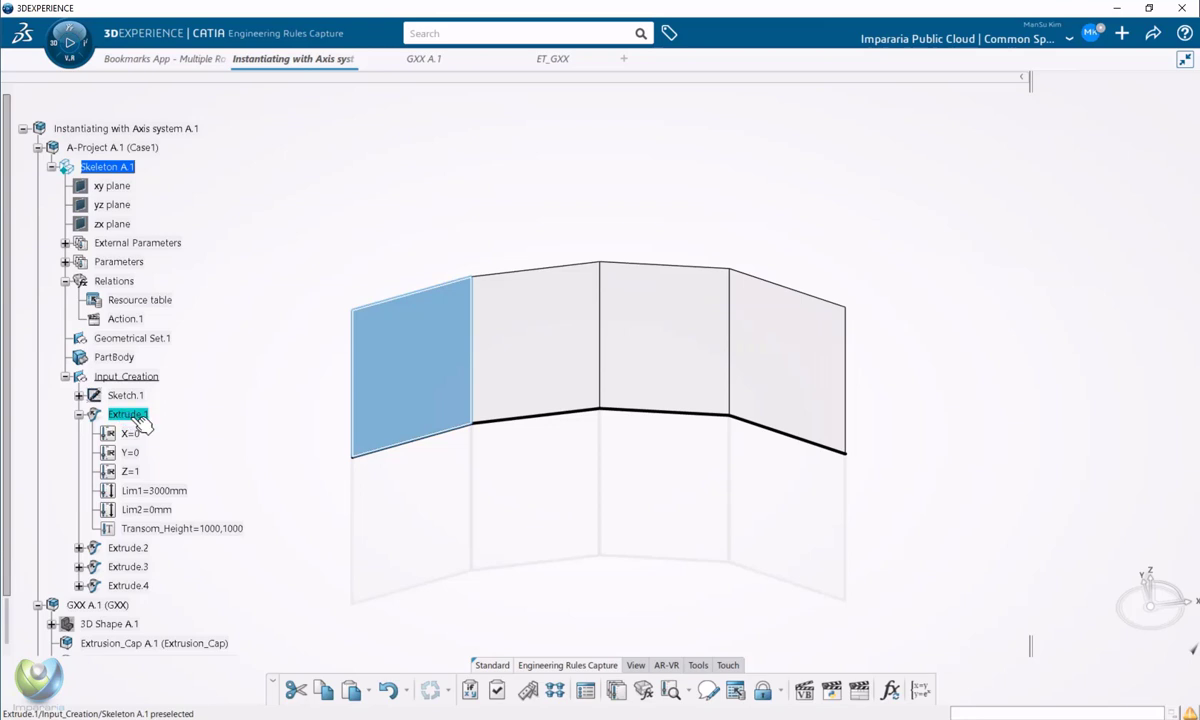
left_click(203, 533)
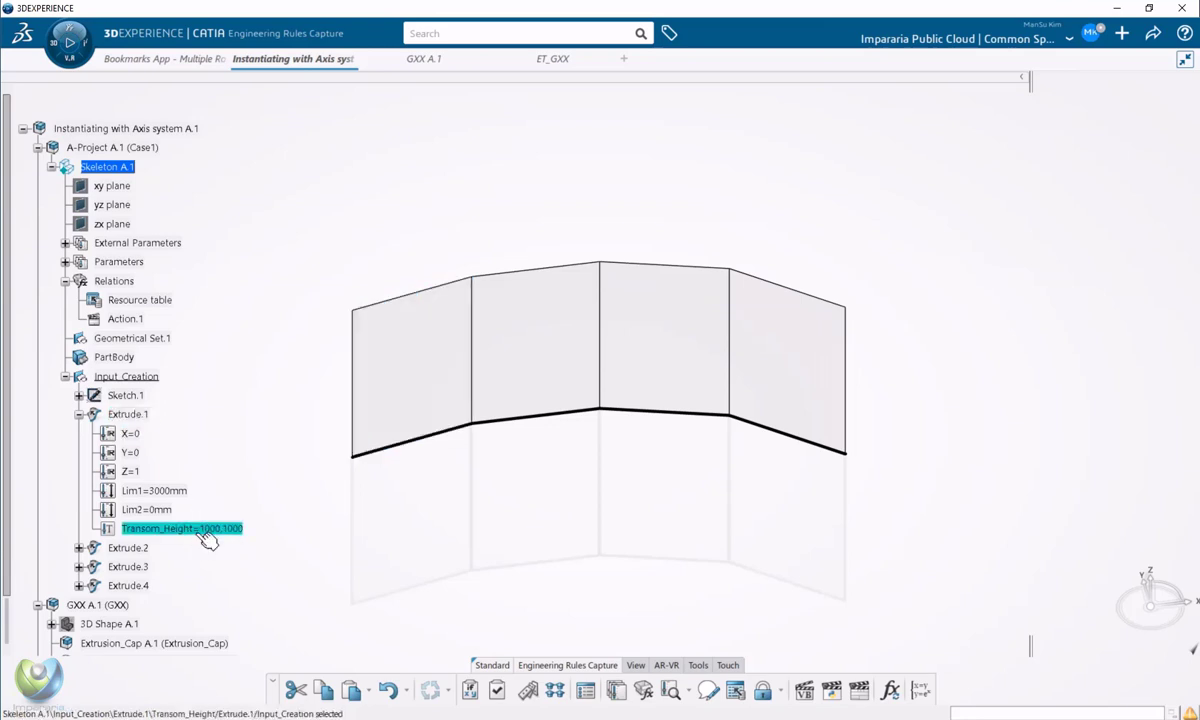
scroll(219, 524, "down", 1)
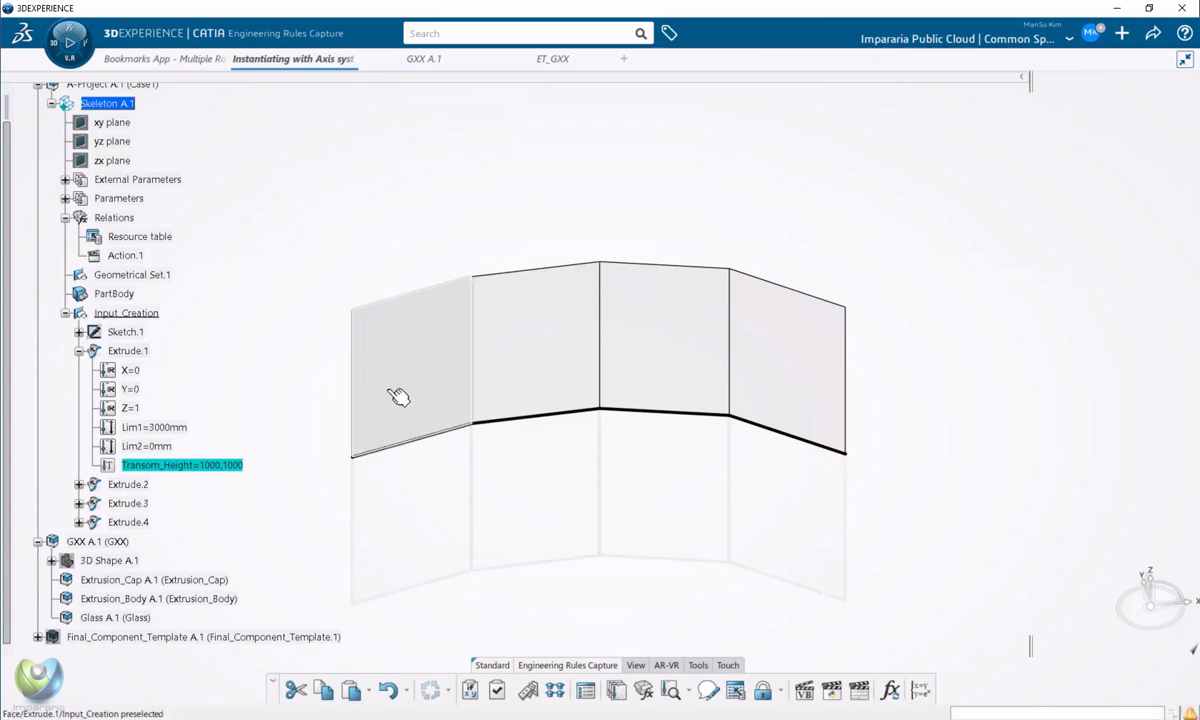
left_click(79, 351)
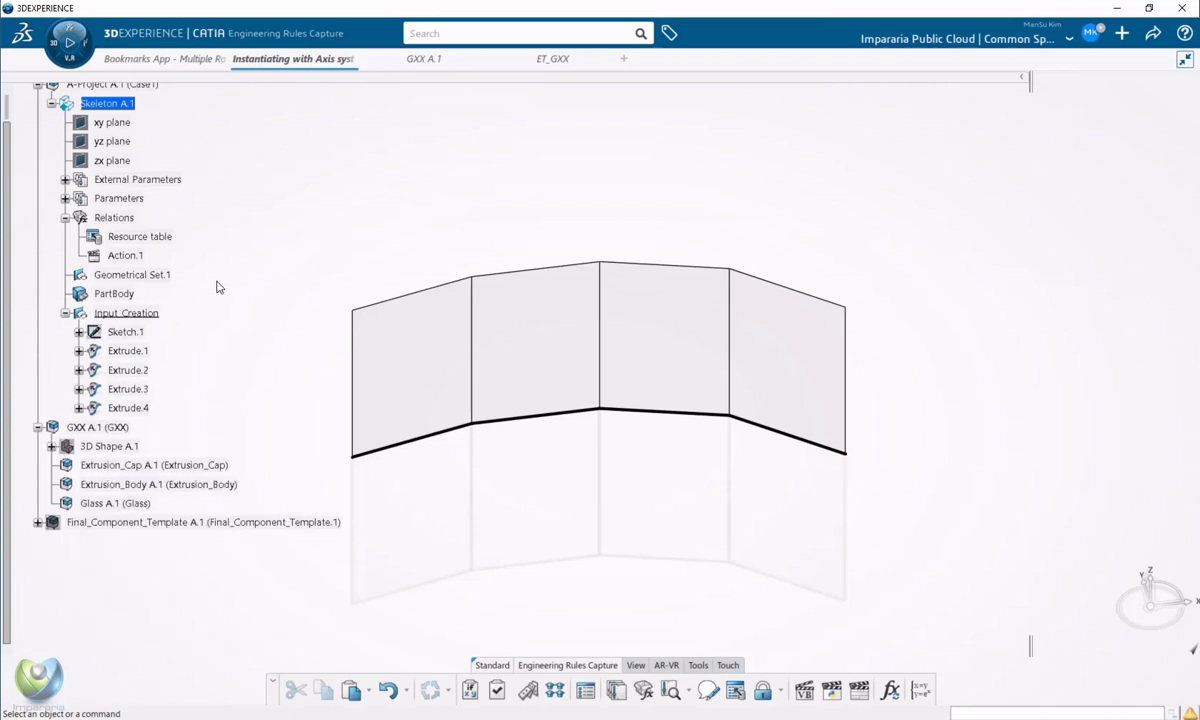
Run Action.1 in the skeleton's Relations to instantiate window frames on the four extruded surfaces
left_click(138, 256)
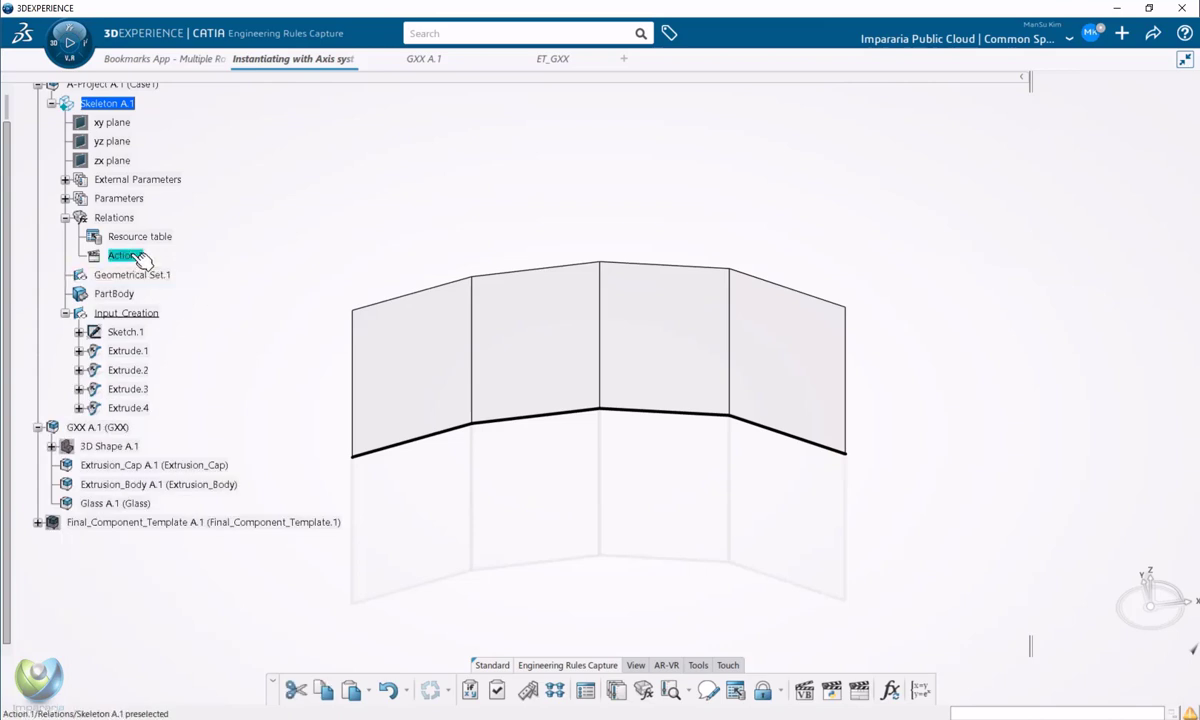
left_click(175, 206)
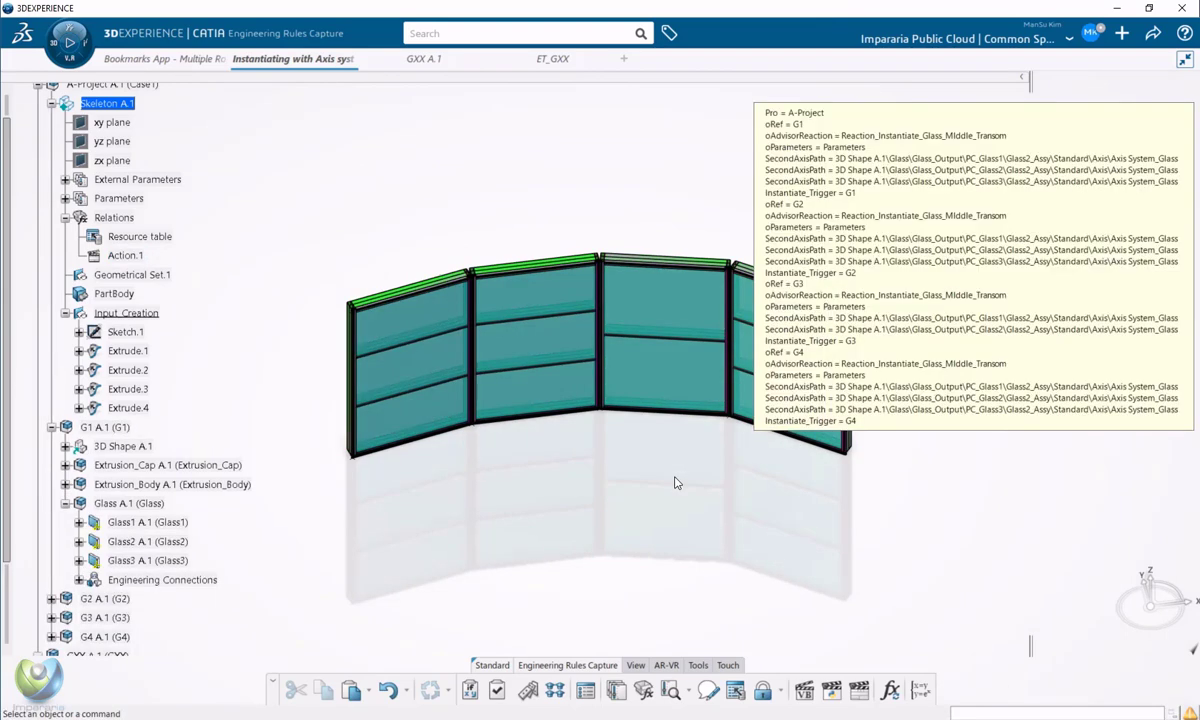
middle_click_drag(655, 519, 648, 510)
Collapse G1 A.1 in the tree, and collapse and hide GXX A.1
left_click(52, 427)
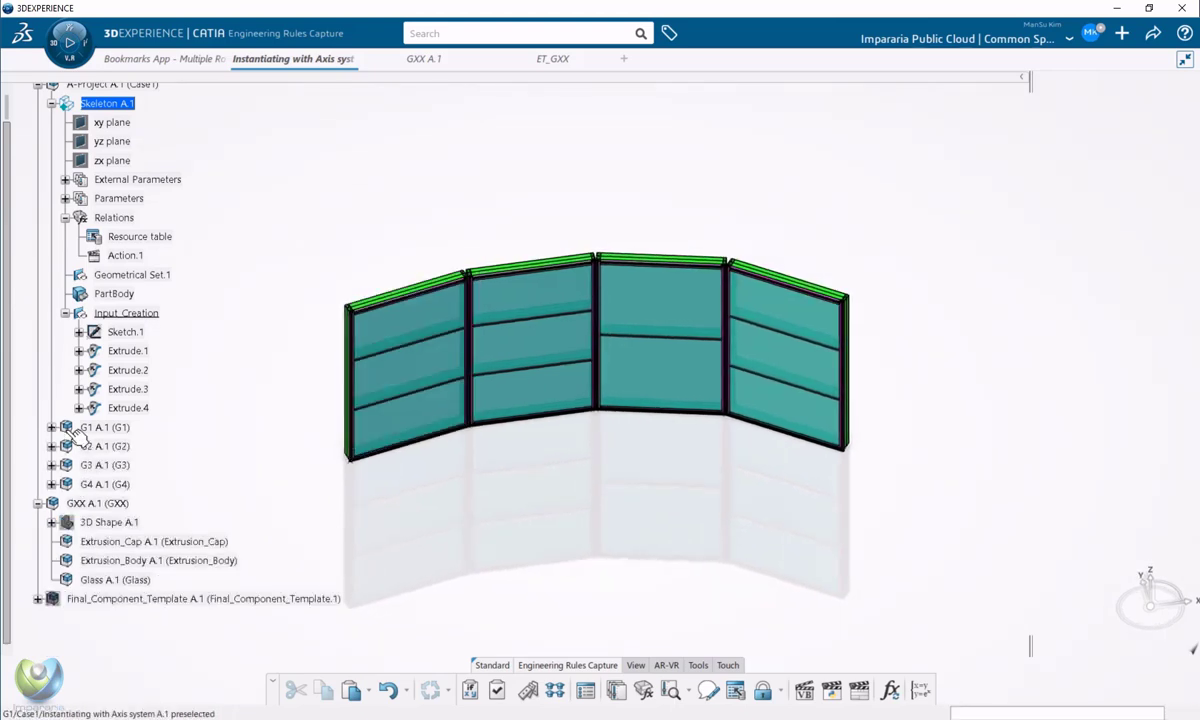
left_click(38, 503)
scroll(220, 372, "up", 3)
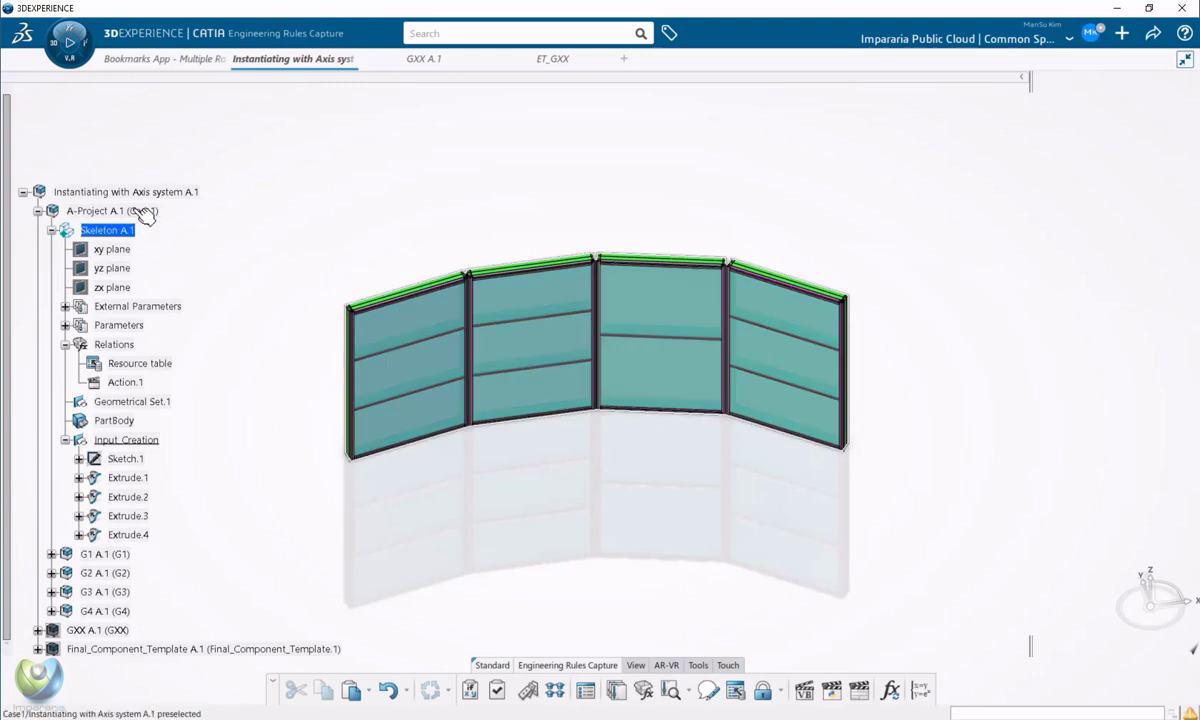
Open the A-Project A.1 product in a new app
right_click(132, 211)
mouse_move(270, 456)
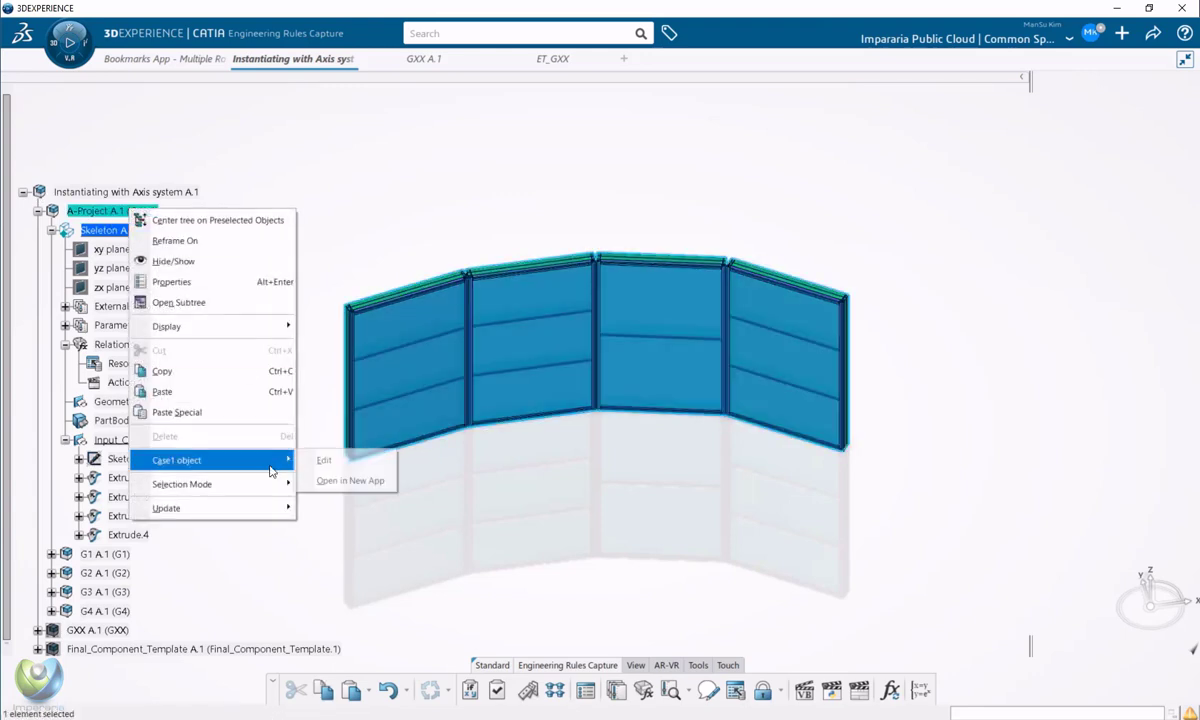
left_click(352, 483)
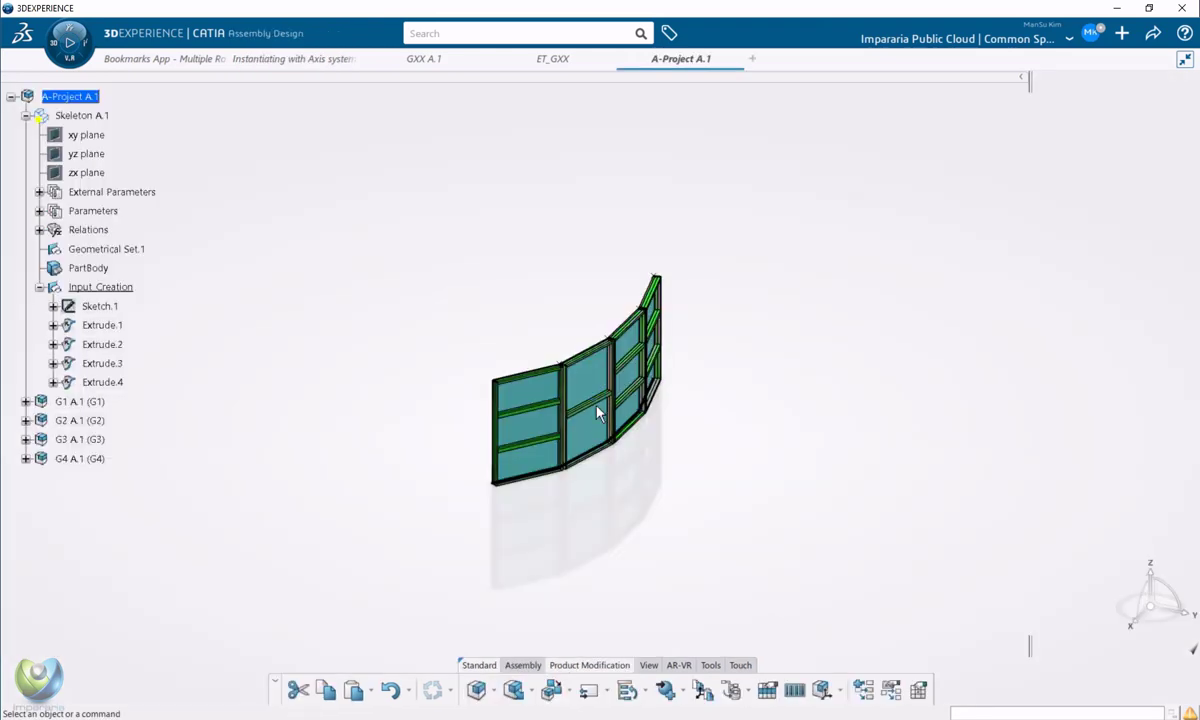
Examine which curved wall surfaces correspond to Extrude.1, Extrude.2, Extrude.3 and Extrude.4 of the skeleton
middle_click_drag(597, 412, 725, 435)
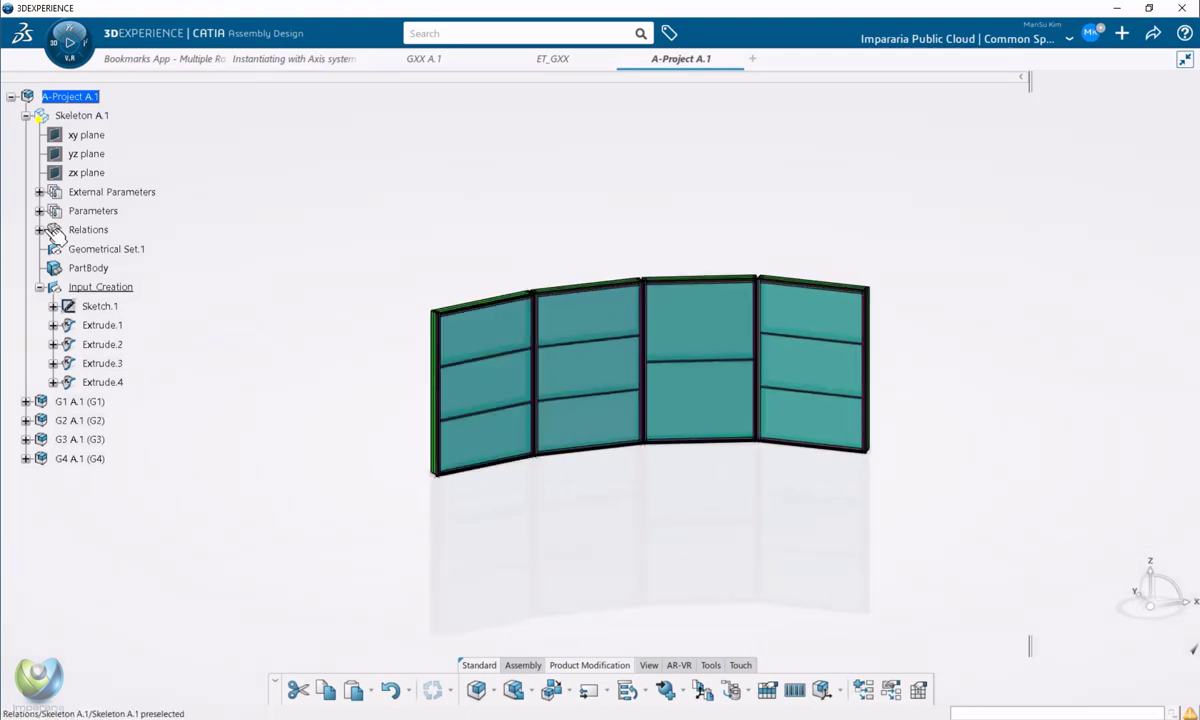
left_click(112, 326)
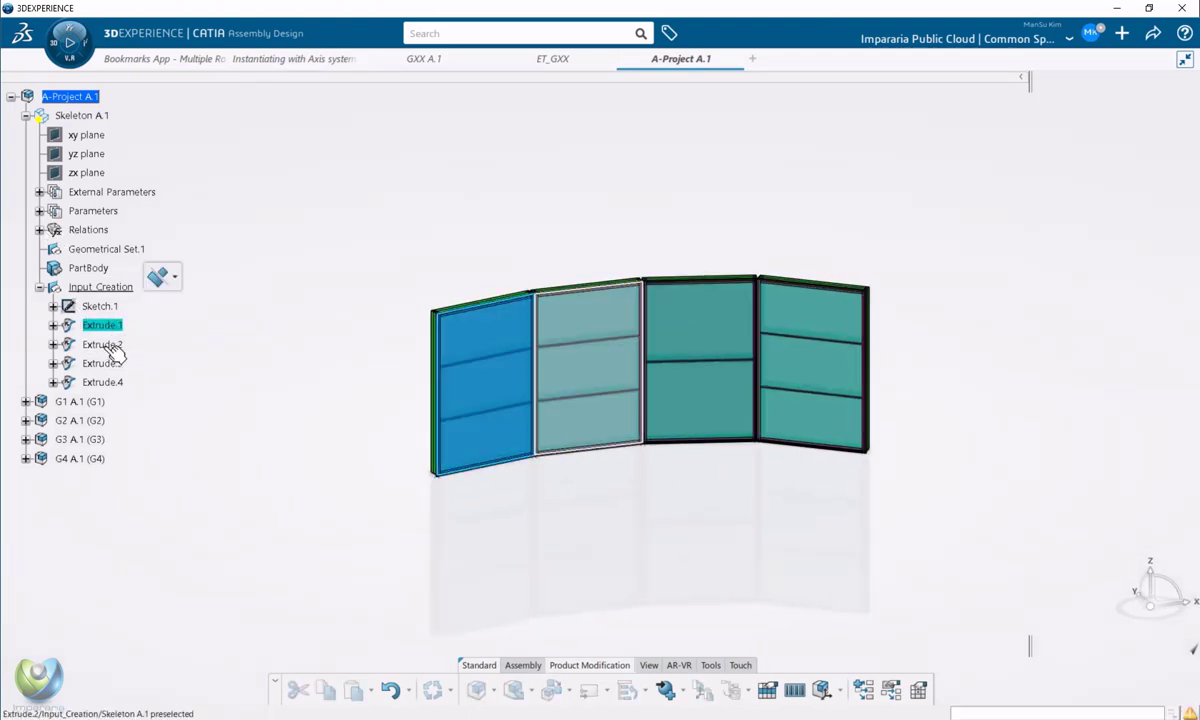
left_click(104, 345)
left_click(110, 364)
left_click(110, 385)
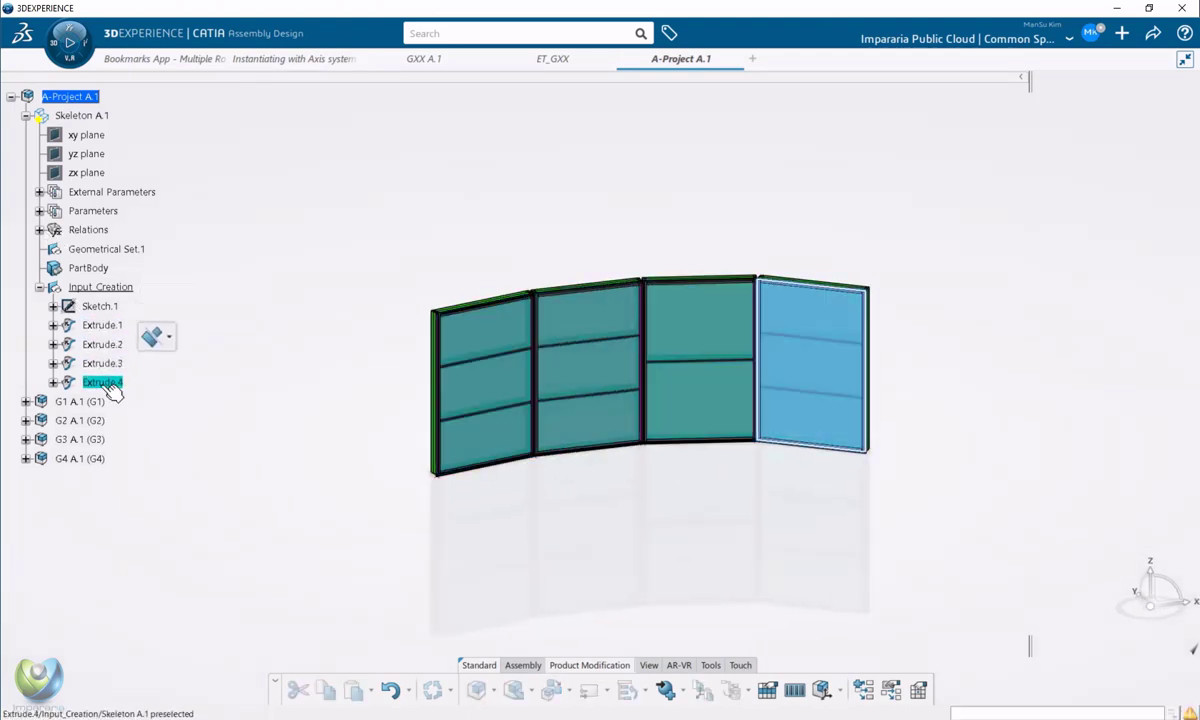
left_click(167, 178)
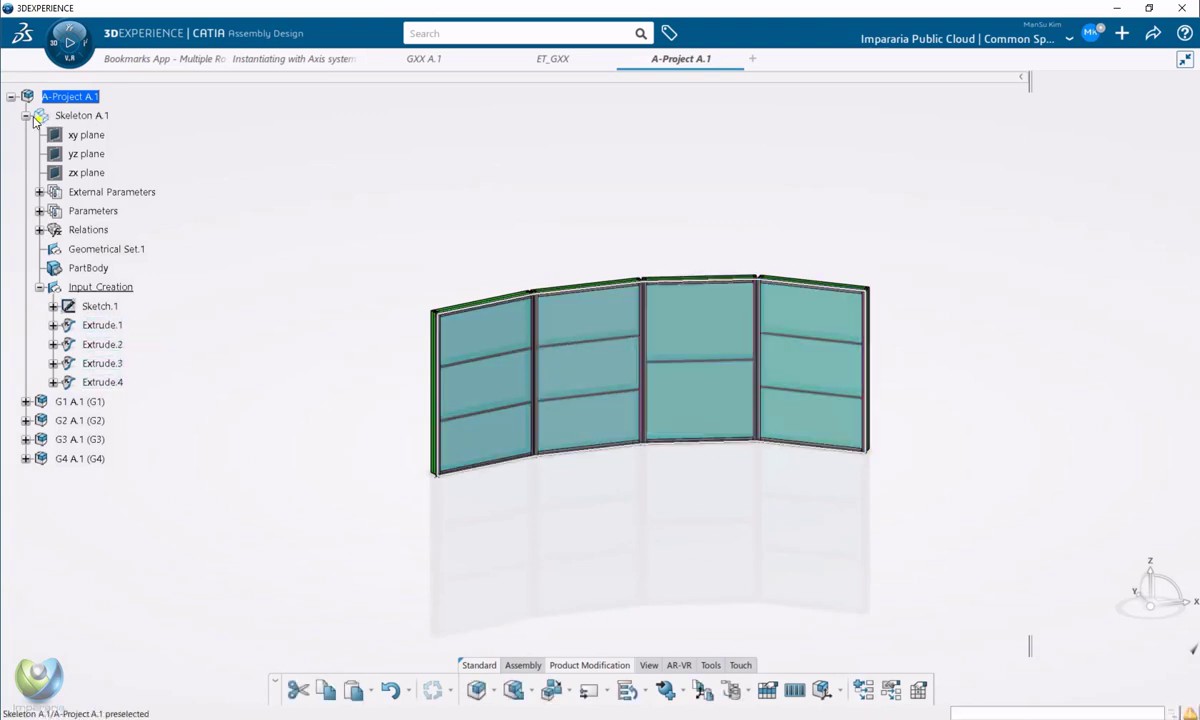
Collapse Skeleton A.1 in the tree and hide it
left_click(26, 116)
left_click(74, 116)
right_click(75, 117)
left_click(108, 166)
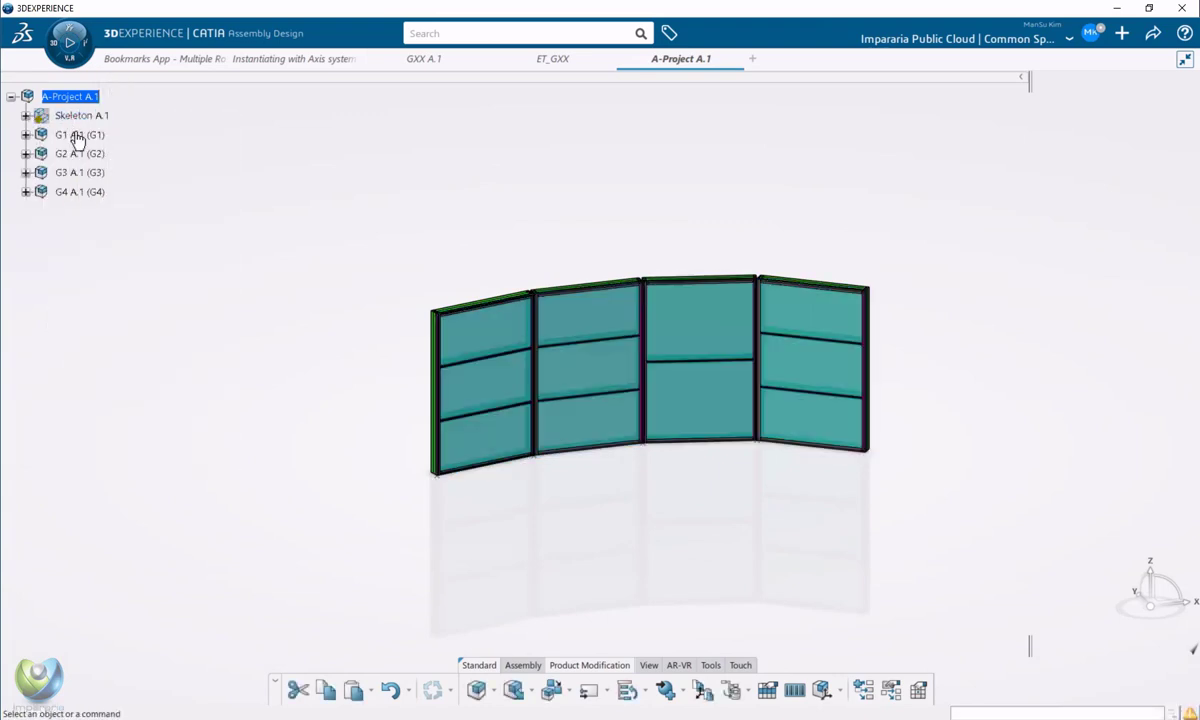
Expand G1 A.1 and its Glass A.1, and examine the individual glass panels in the first frame
left_click(83, 136)
middle_click_drag(454, 472, 453, 402)
left_click(202, 438)
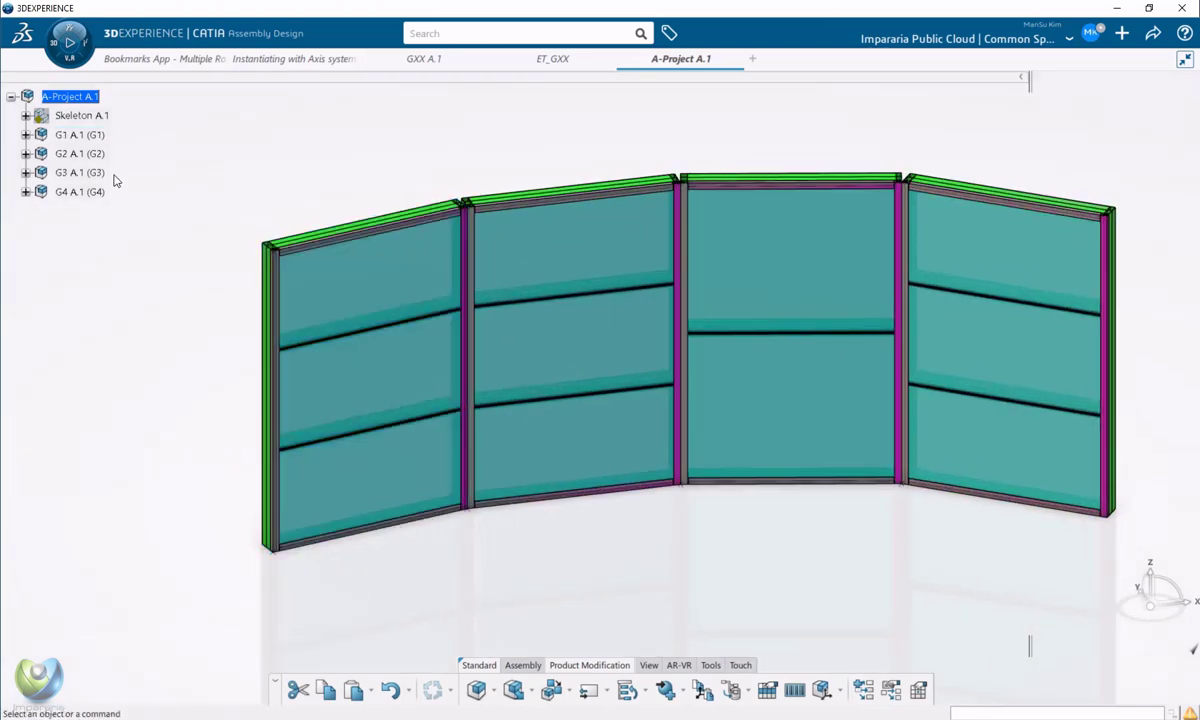
left_click(80, 134)
left_click(26, 134)
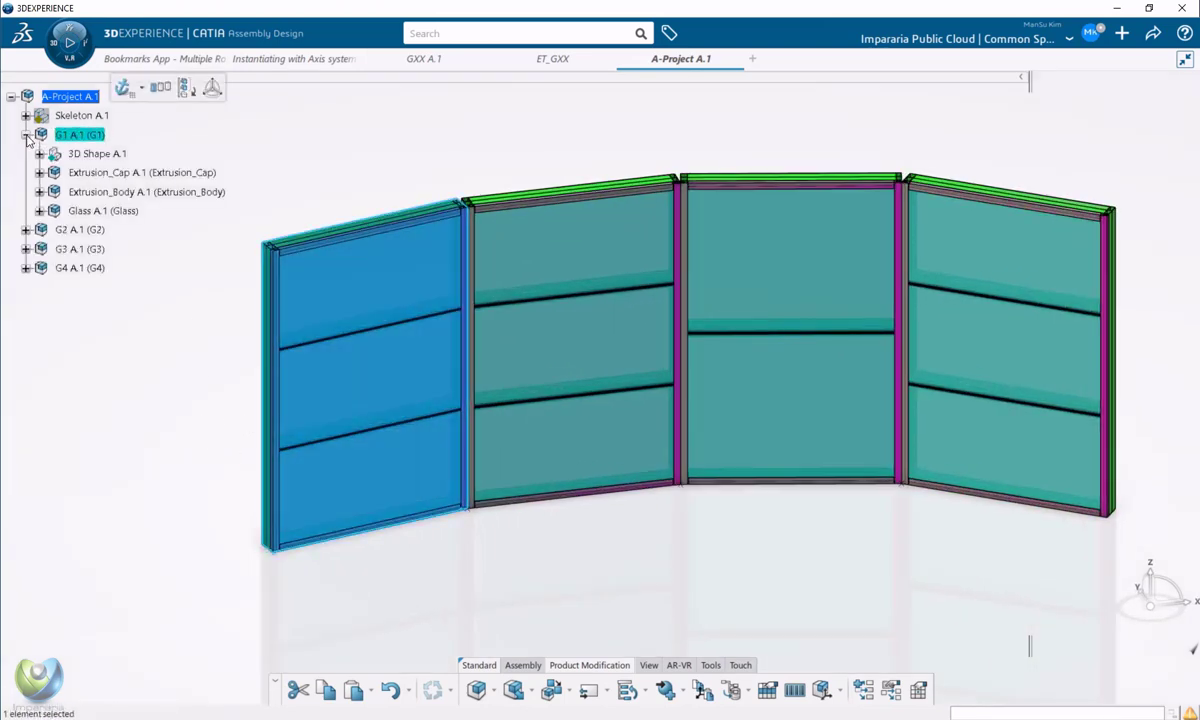
left_click(105, 212)
left_click(39, 211)
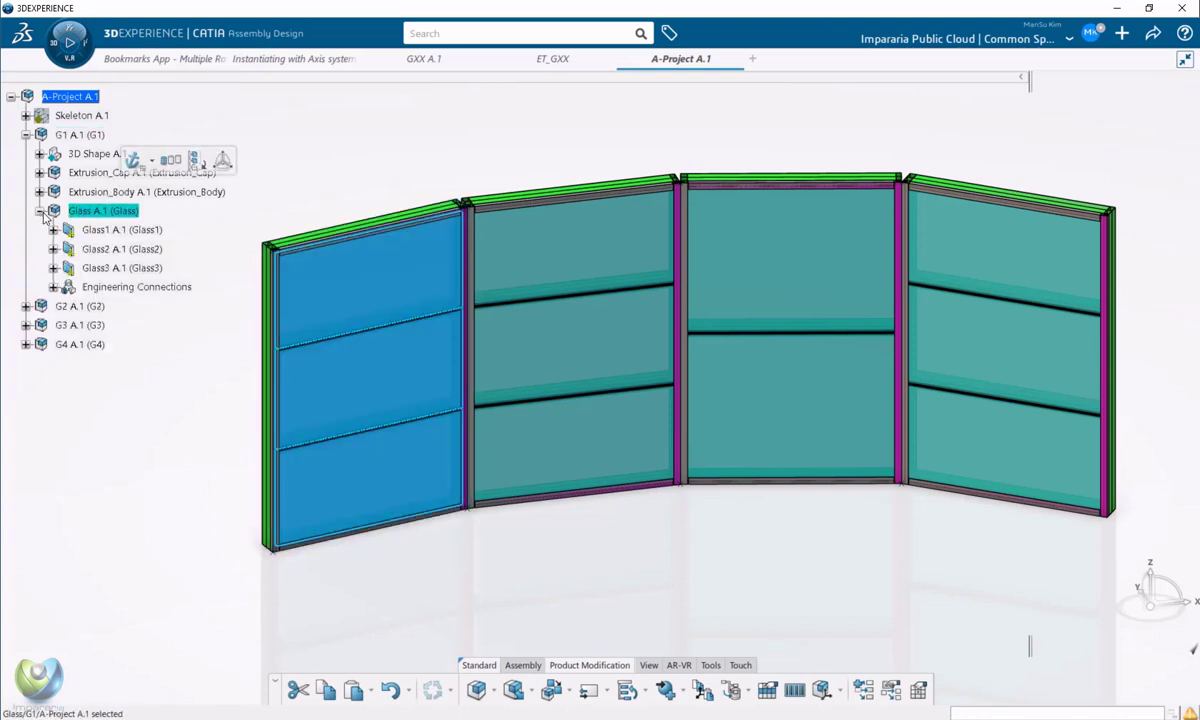
left_click(116, 230)
left_click(125, 269)
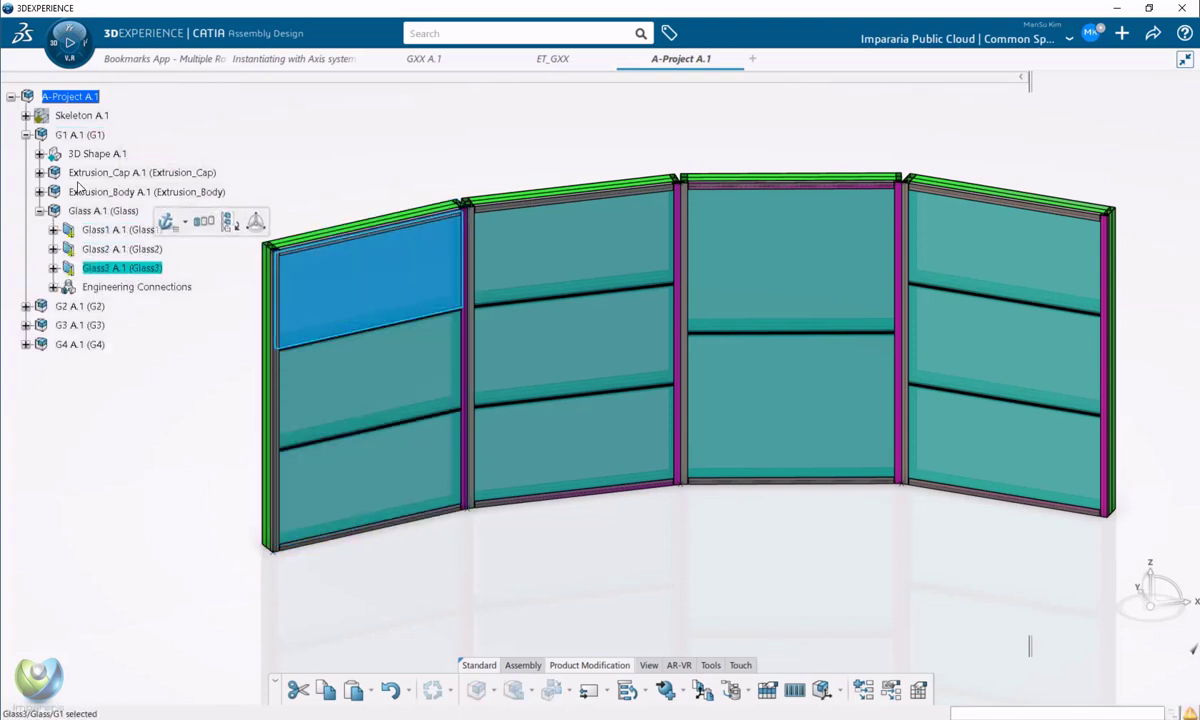
Expand Extrusion_Body A.1 of G1 and examine its mullion, transom and middle transom bodies
left_click(39, 192)
left_click(104, 211)
left_click(118, 231)
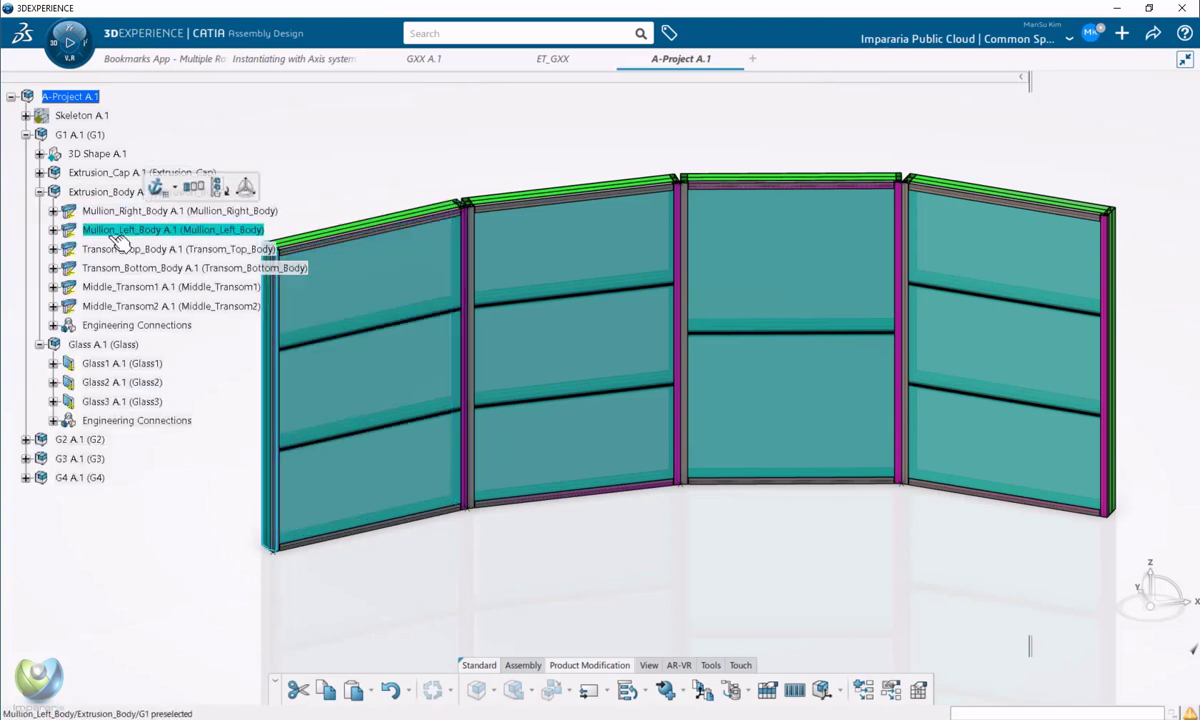
left_click(119, 250)
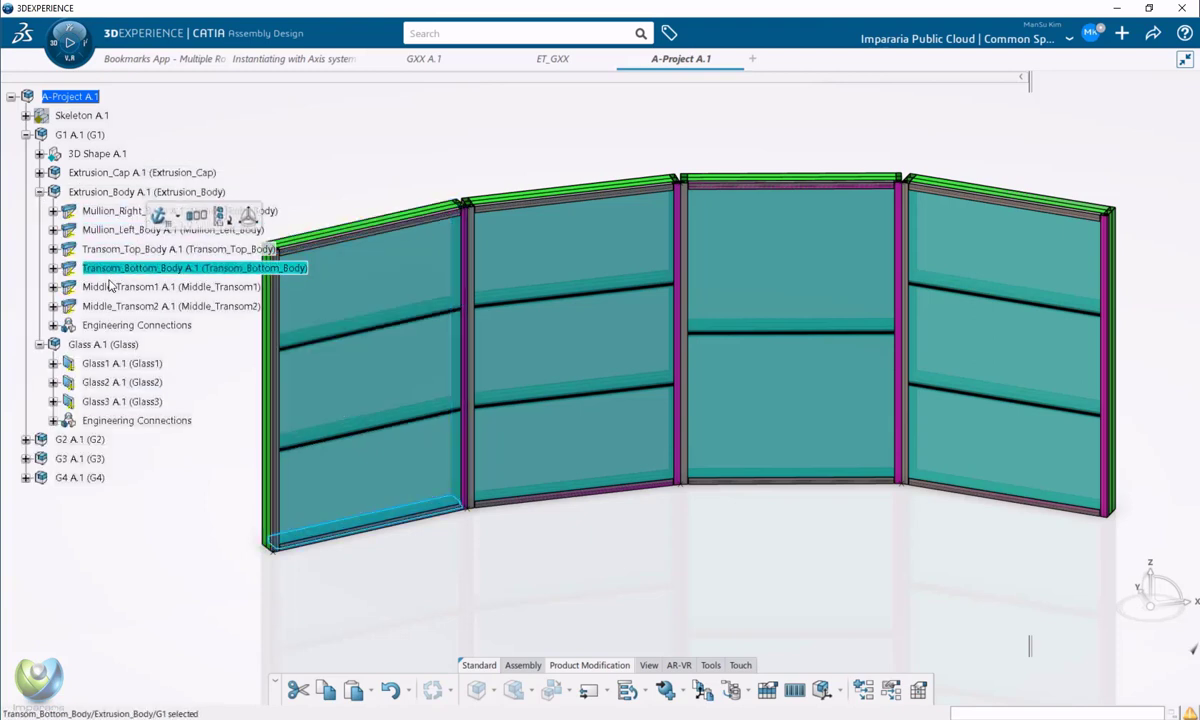
left_click(110, 287)
Hide 3D Shape A.1 in each of the frames G1, G2, G3 and G4
left_click(99, 155)
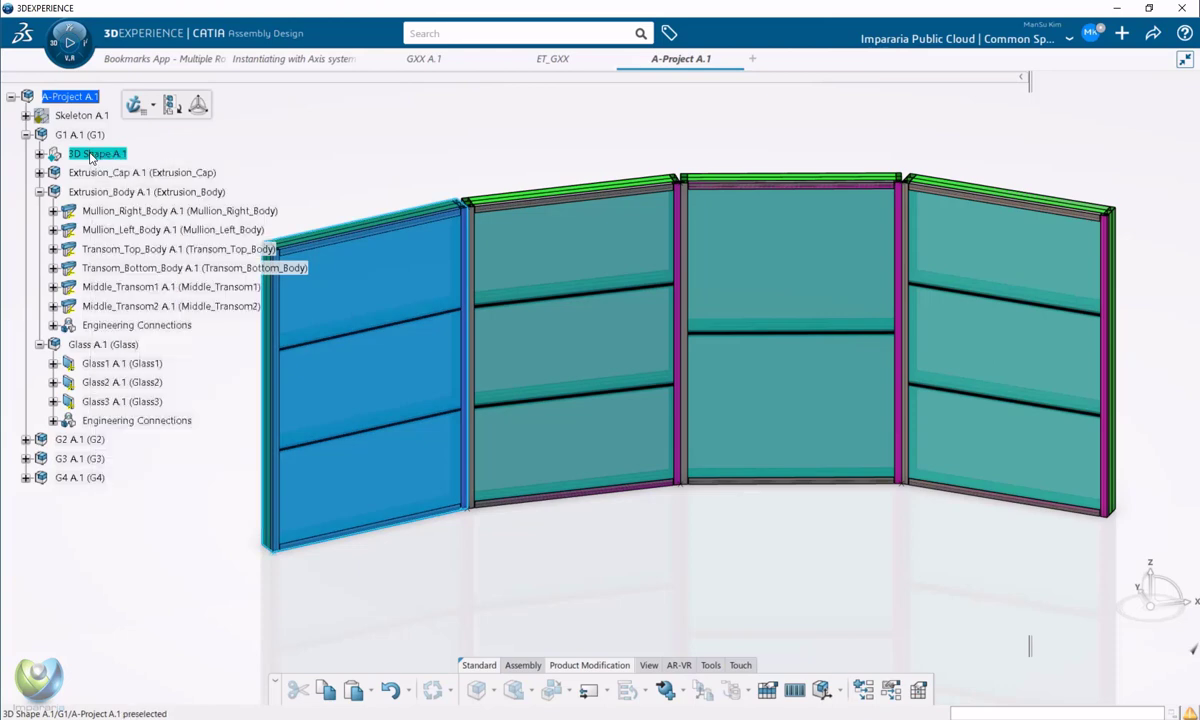
key("space")
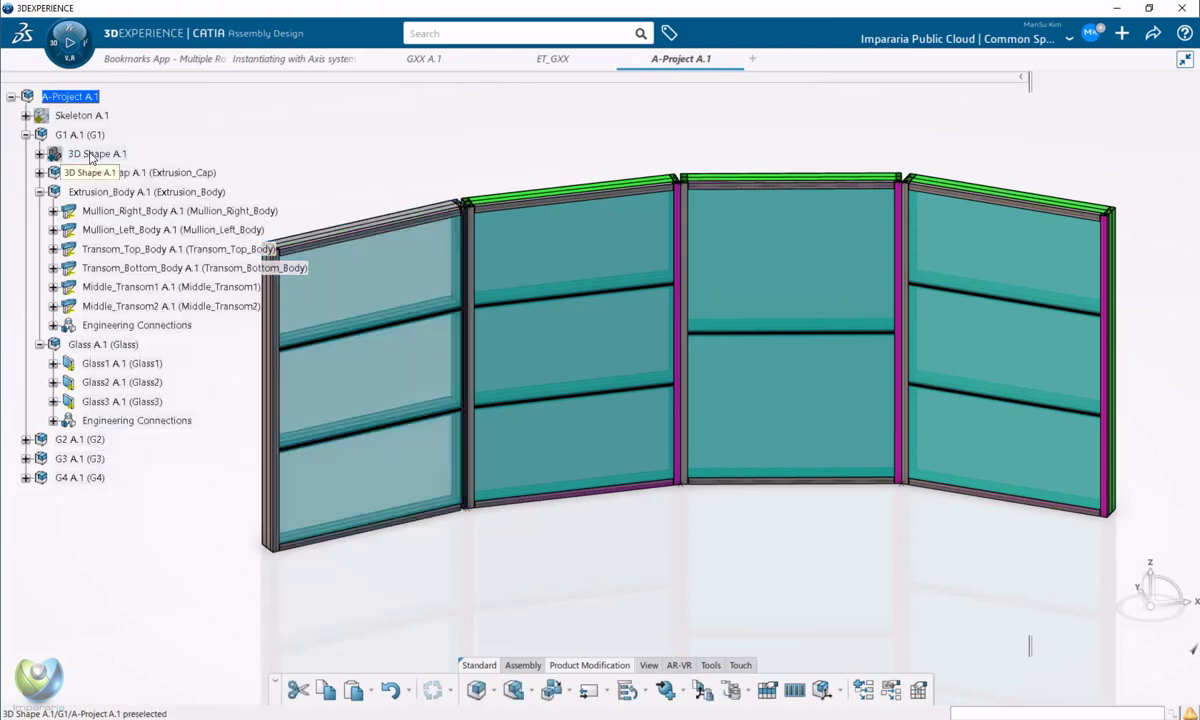
left_click(26, 440)
right_click(96, 458)
left_click(120, 135)
left_click(26, 534)
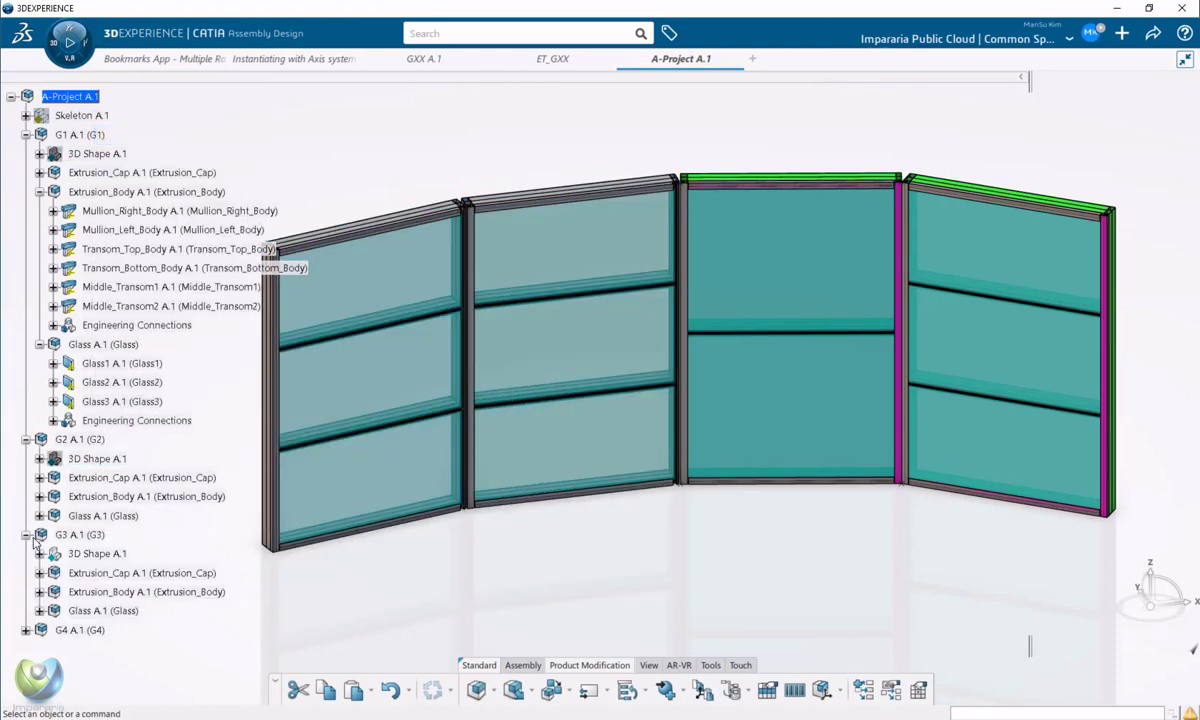
scroll(35, 545, "down", 1)
left_click(95, 490)
key("space")
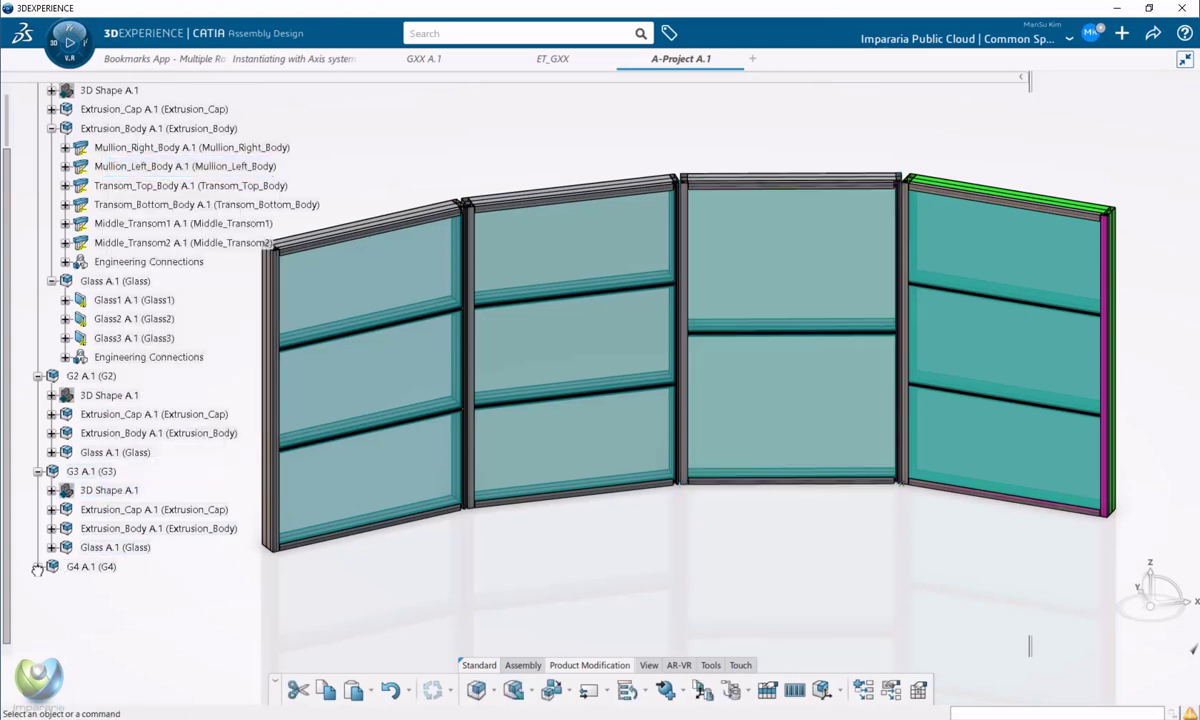
left_click(37, 567)
left_click(105, 585)
key("space")
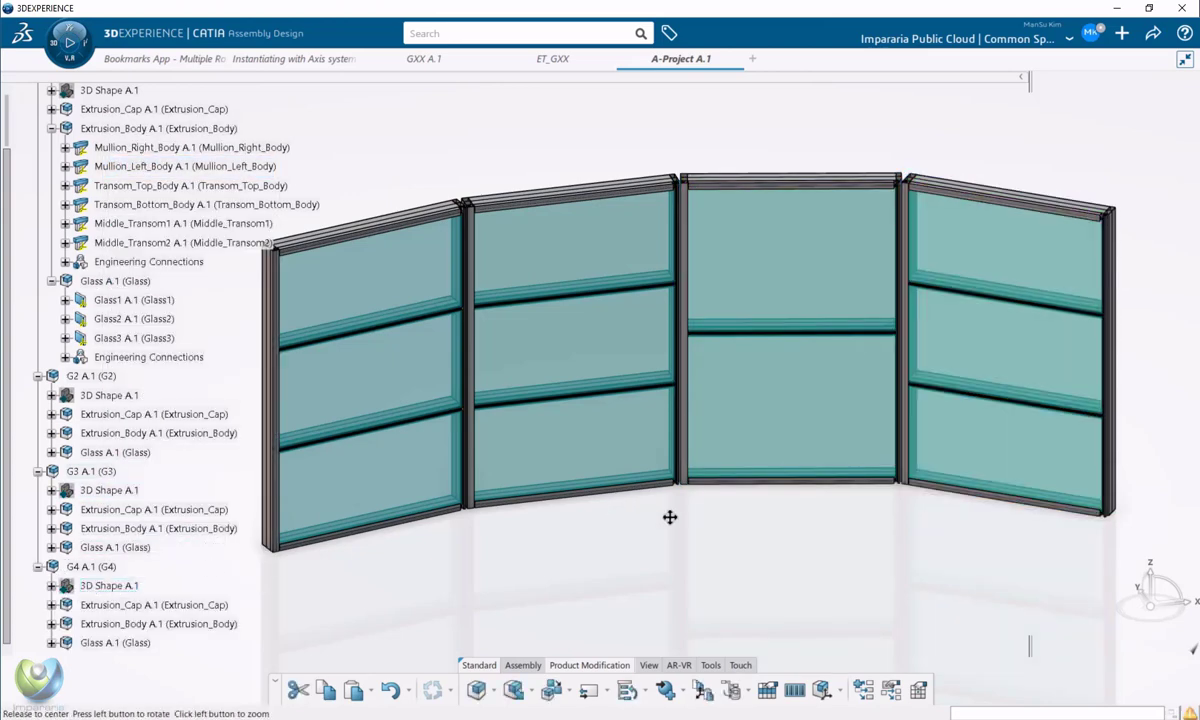
Examine the Knowledge Engineering Specification and its Relations in Mullion_Right_Body of G4's Extrusion_Body, then collapse the mullion
middle_click_drag(670, 517, 566, 385)
scroll(167, 442, "down", 3)
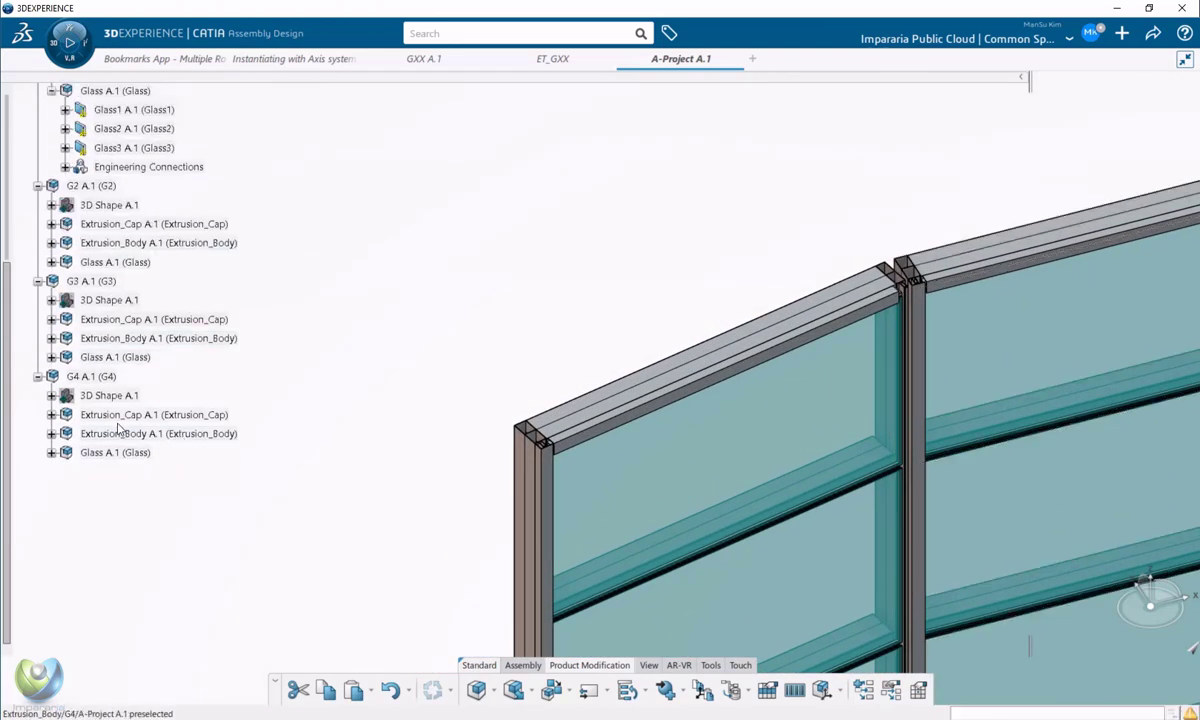
left_click(51, 433)
left_click(135, 471)
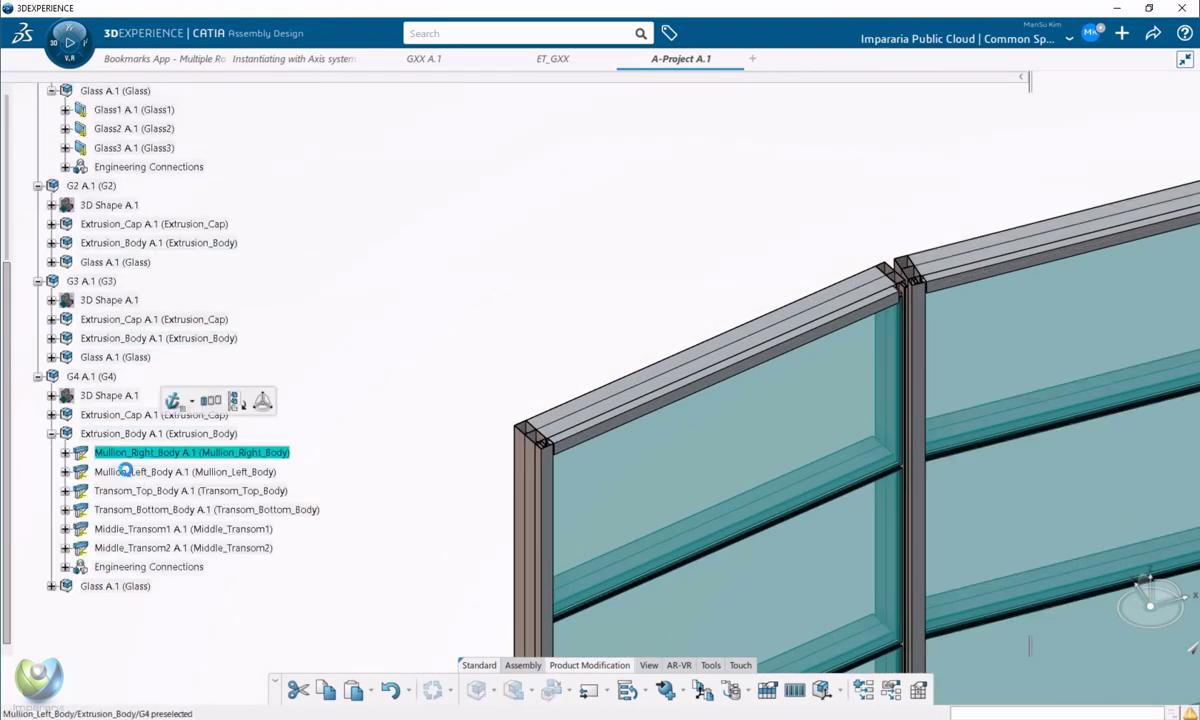
left_click(68, 453)
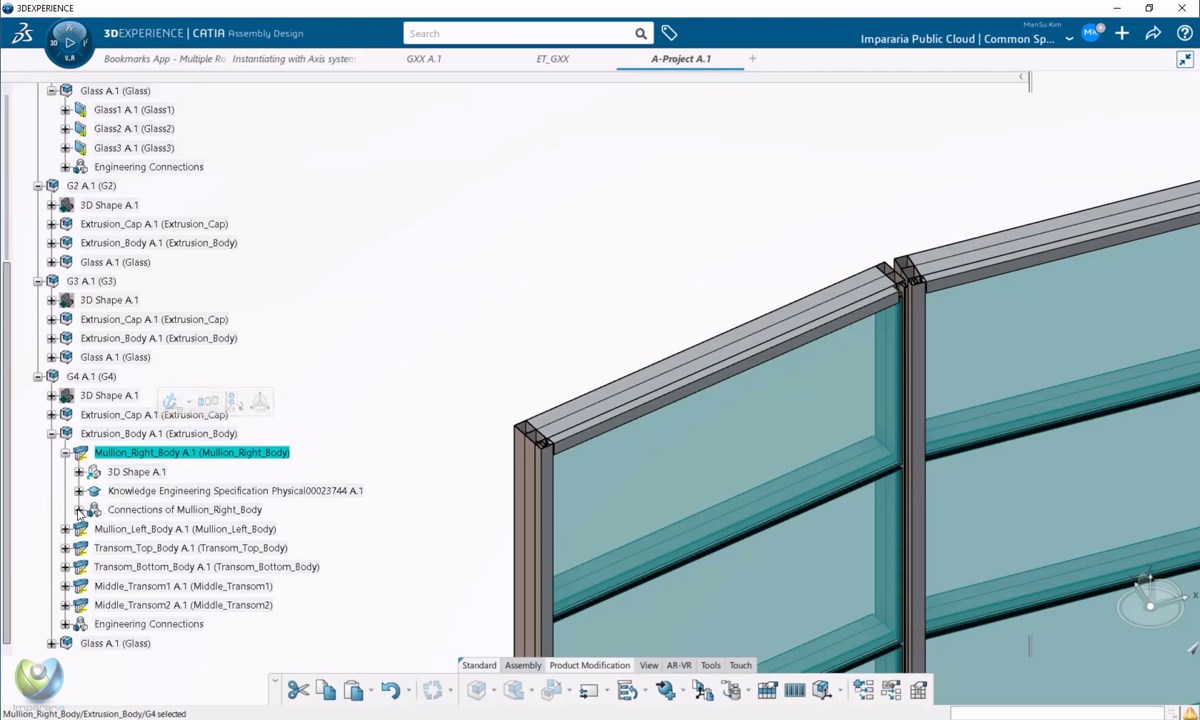
left_click(79, 490)
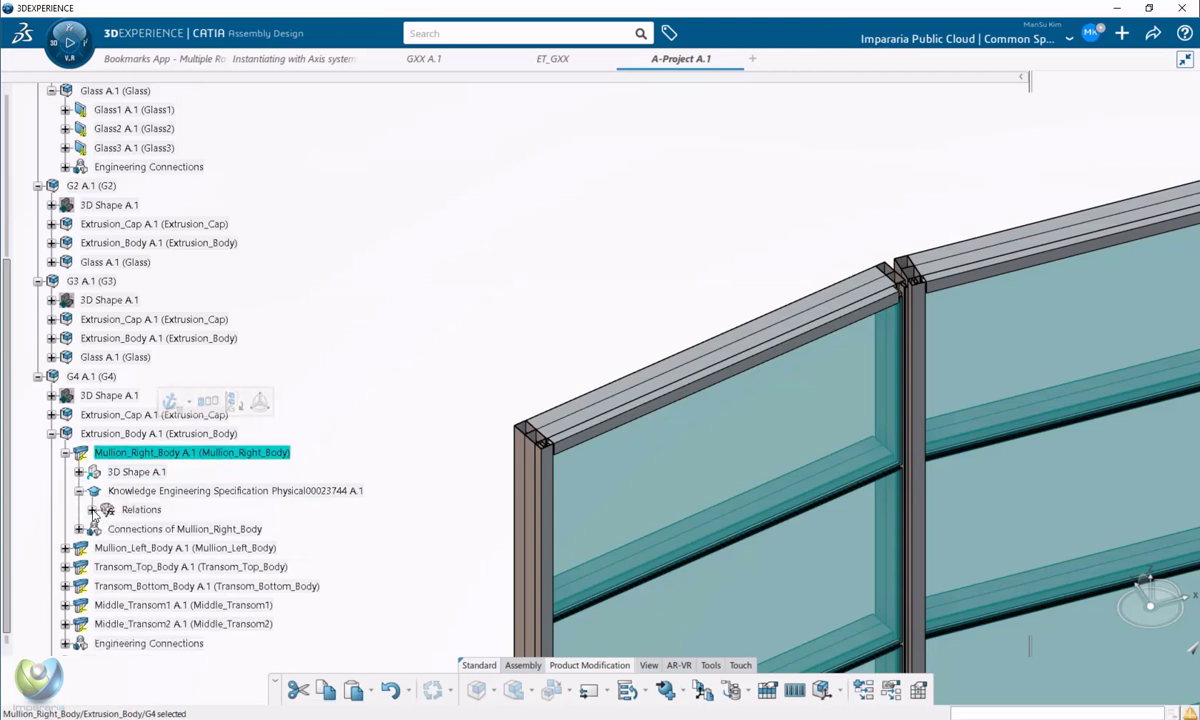
left_click(92, 510)
left_click(79, 491)
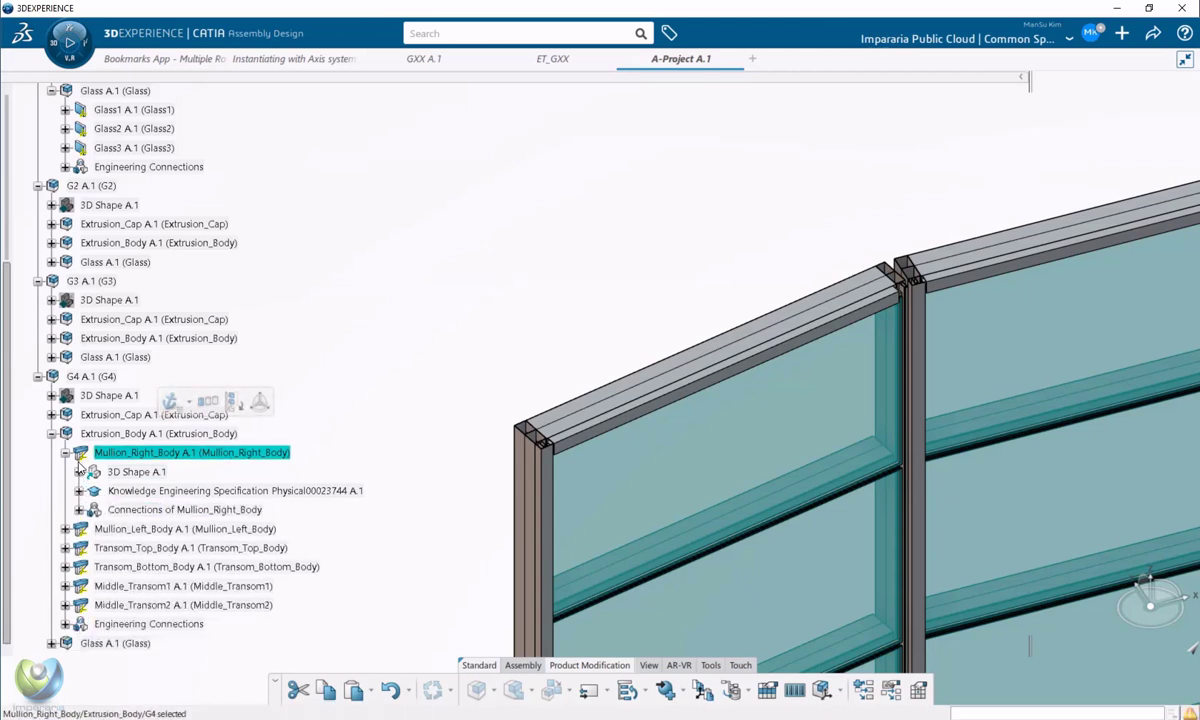
scroll(120, 468, "down", 3)
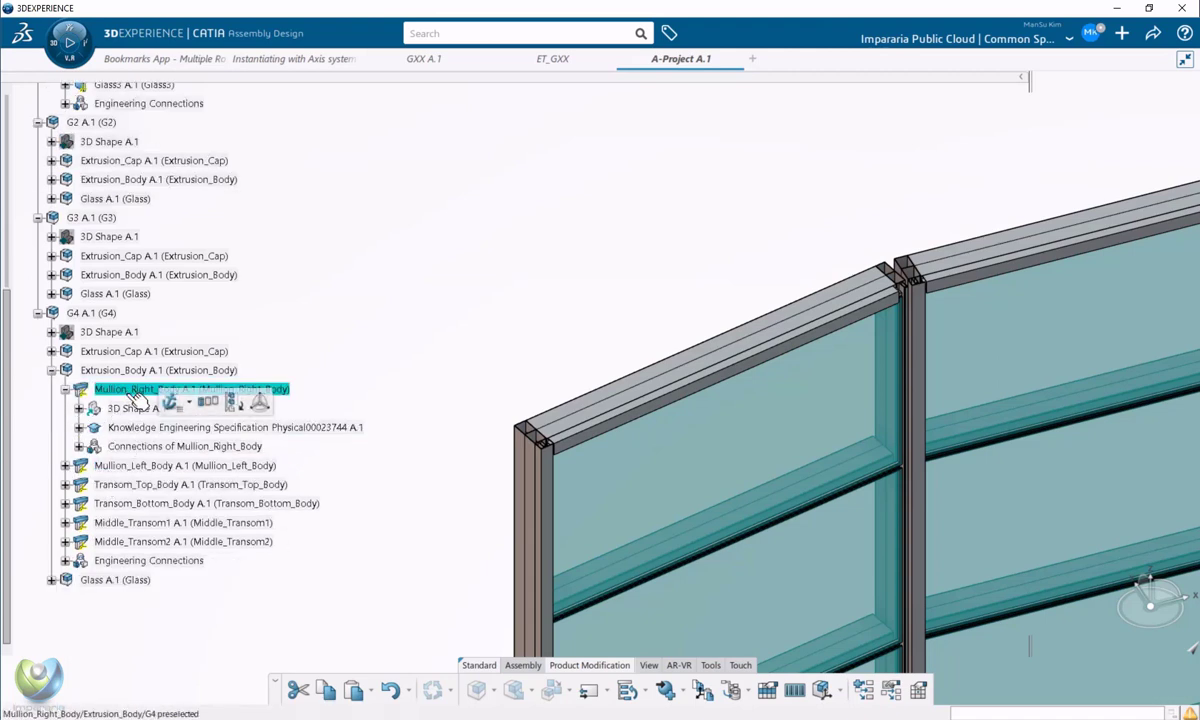
left_click(65, 389)
scroll(86, 395, "up", 5)
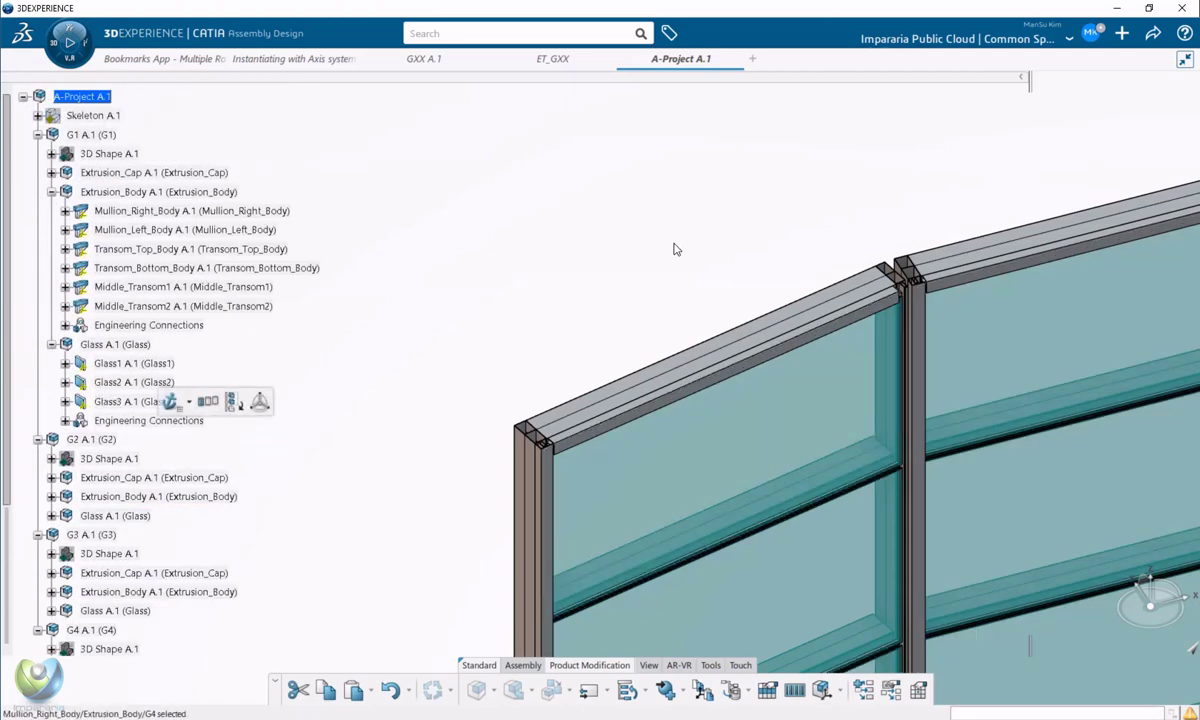
Show and activate Skeleton A.1, raise Extrude.1's first limit to 3404 mm, and reactivate A-Project A.1 to update the frames
middle_click_drag(645, 320, 512, 290)
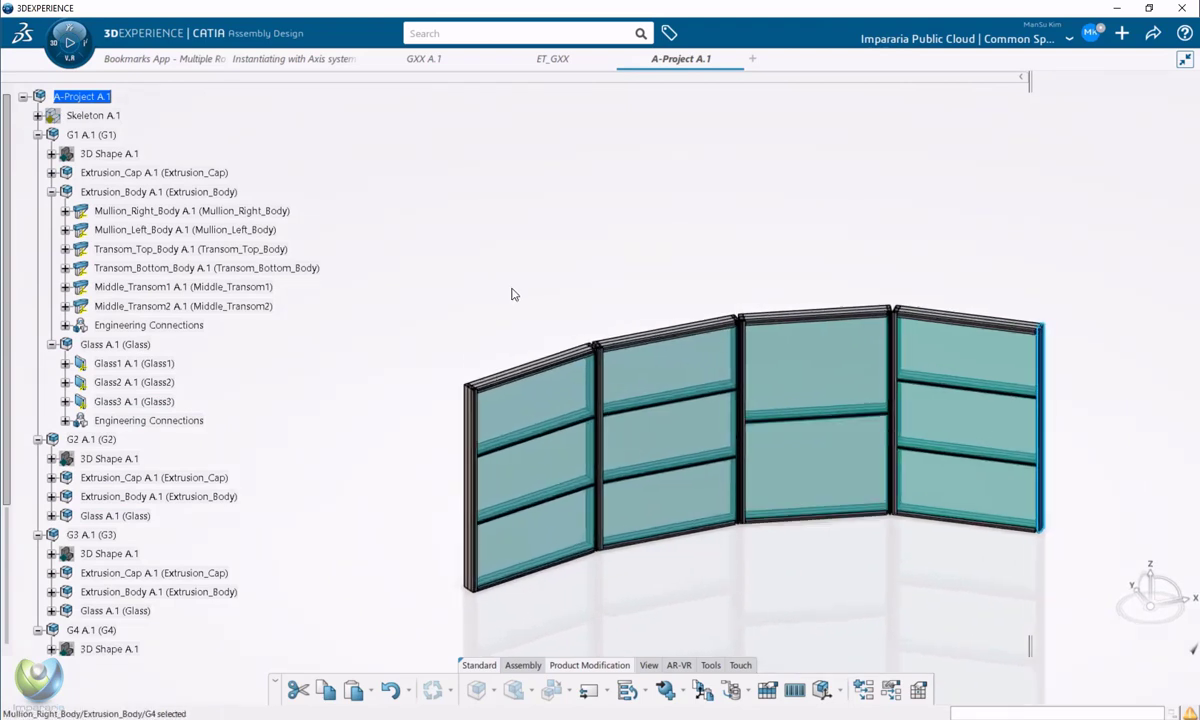
middle_click_drag(727, 430, 640, 434)
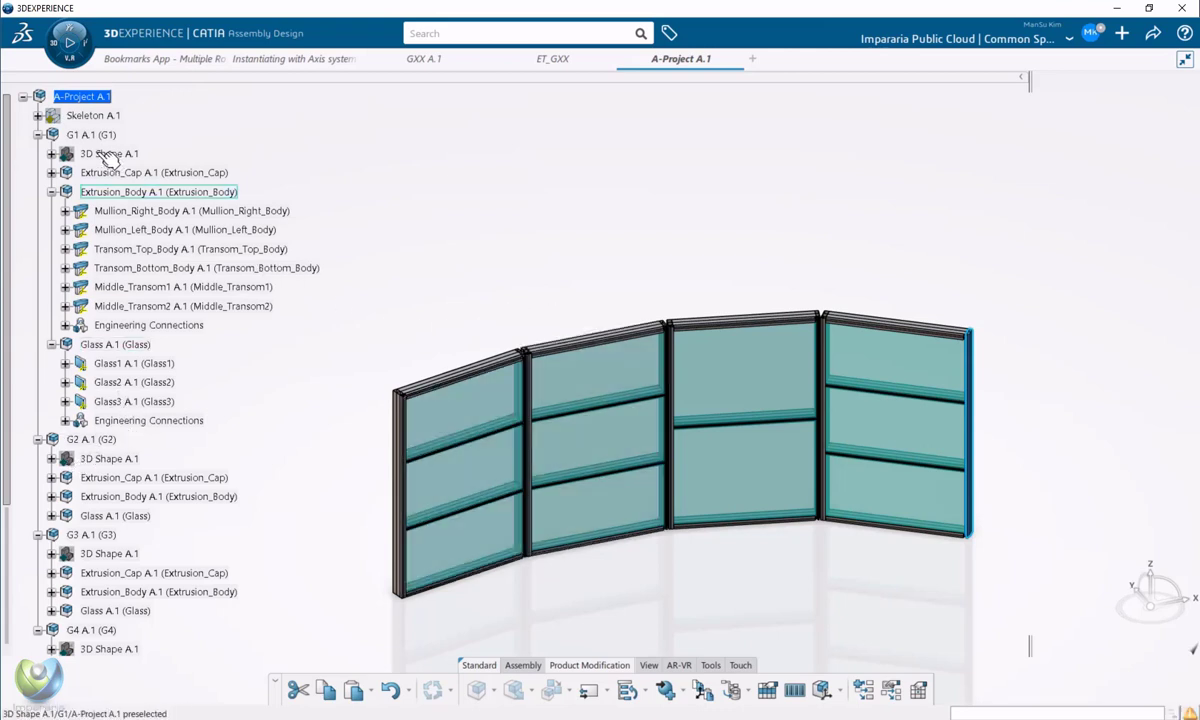
left_click(37, 115)
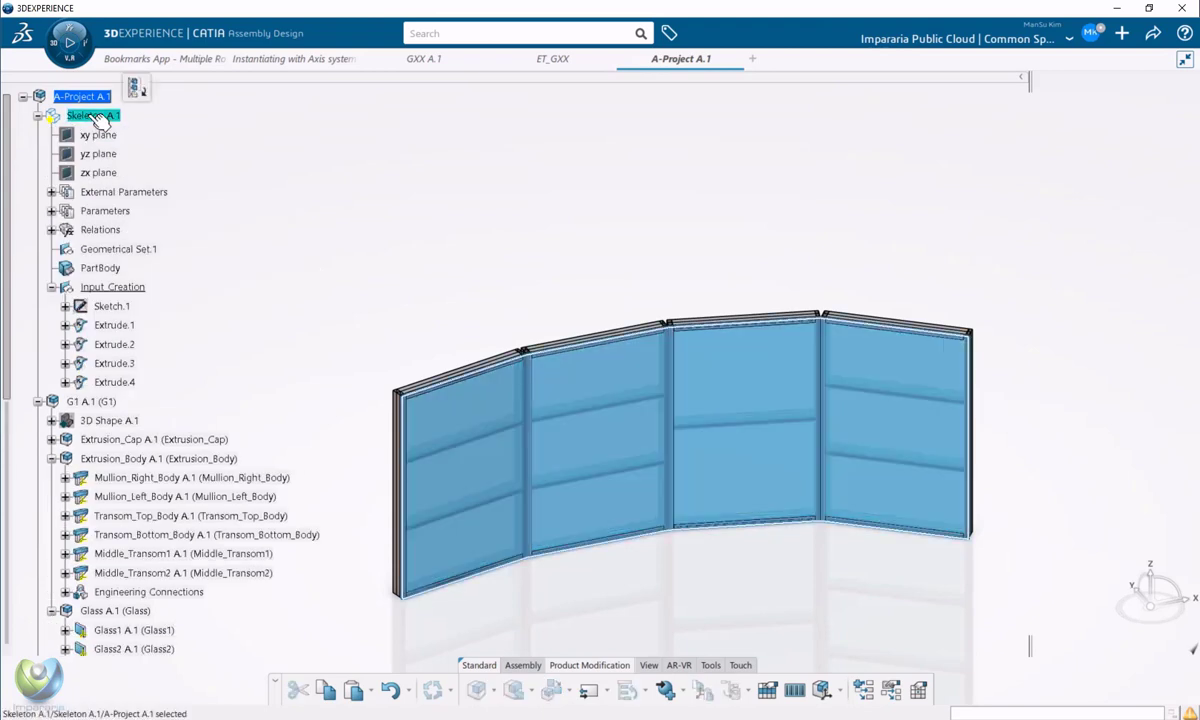
double_click(100, 117)
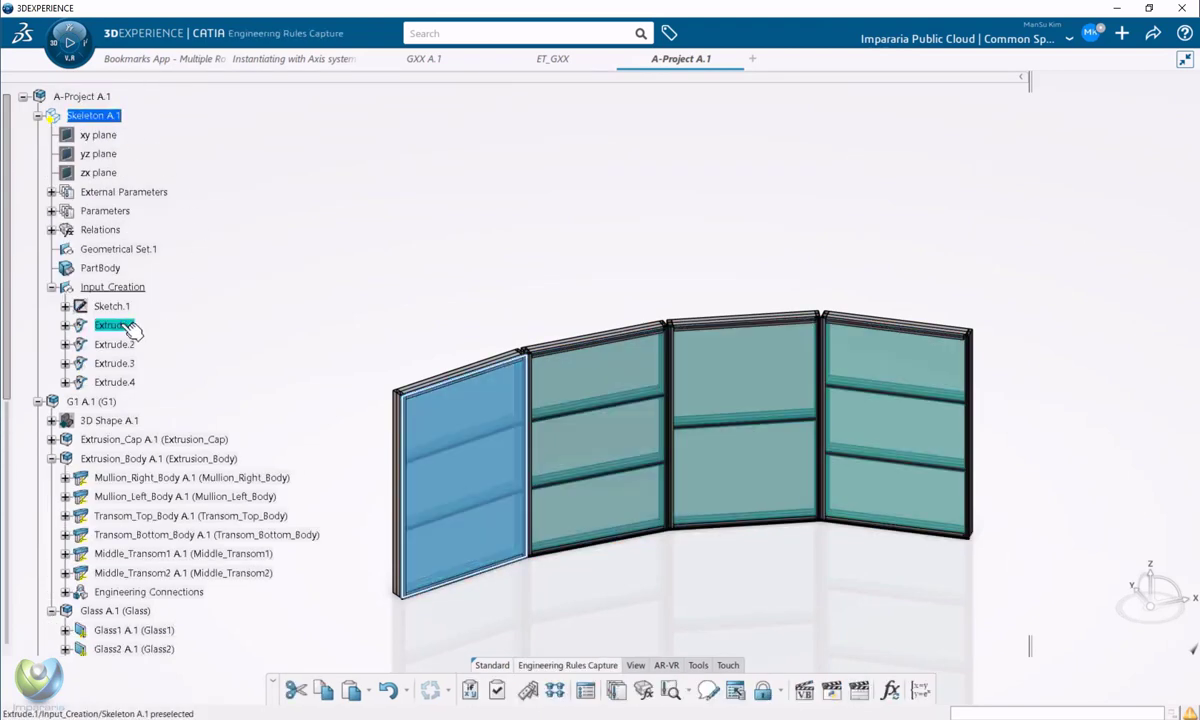
double_click(118, 325)
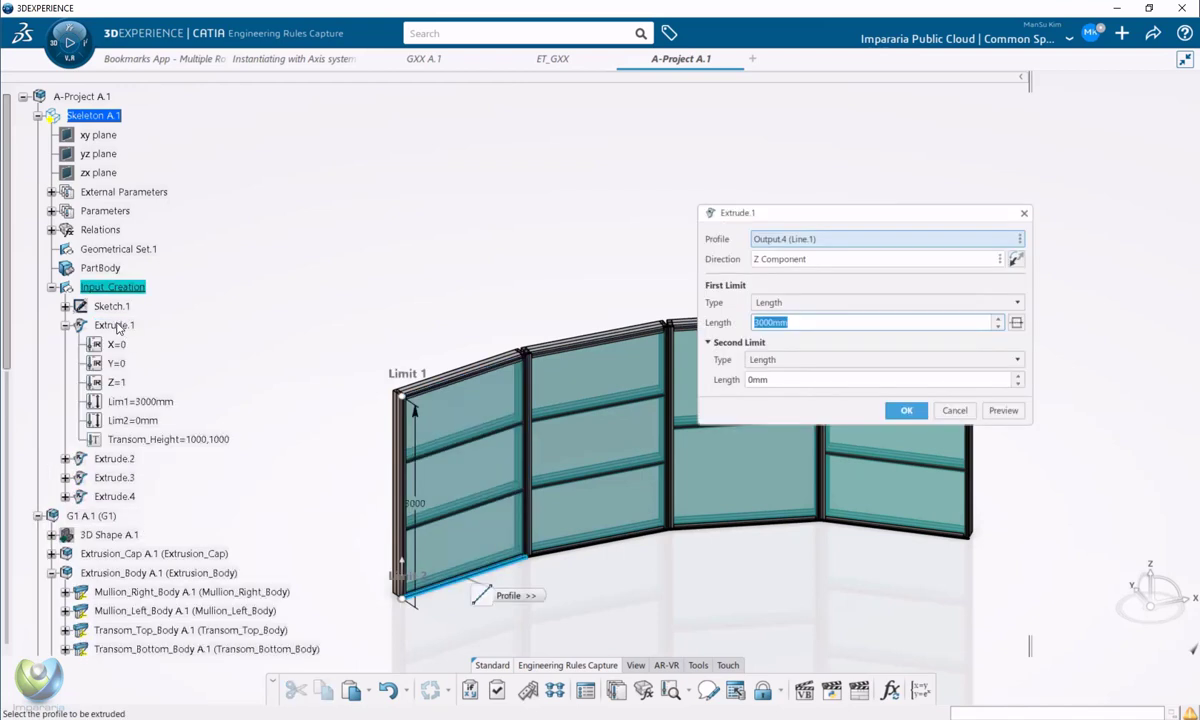
left_click_drag(416, 380, 425, 350)
left_click(907, 412)
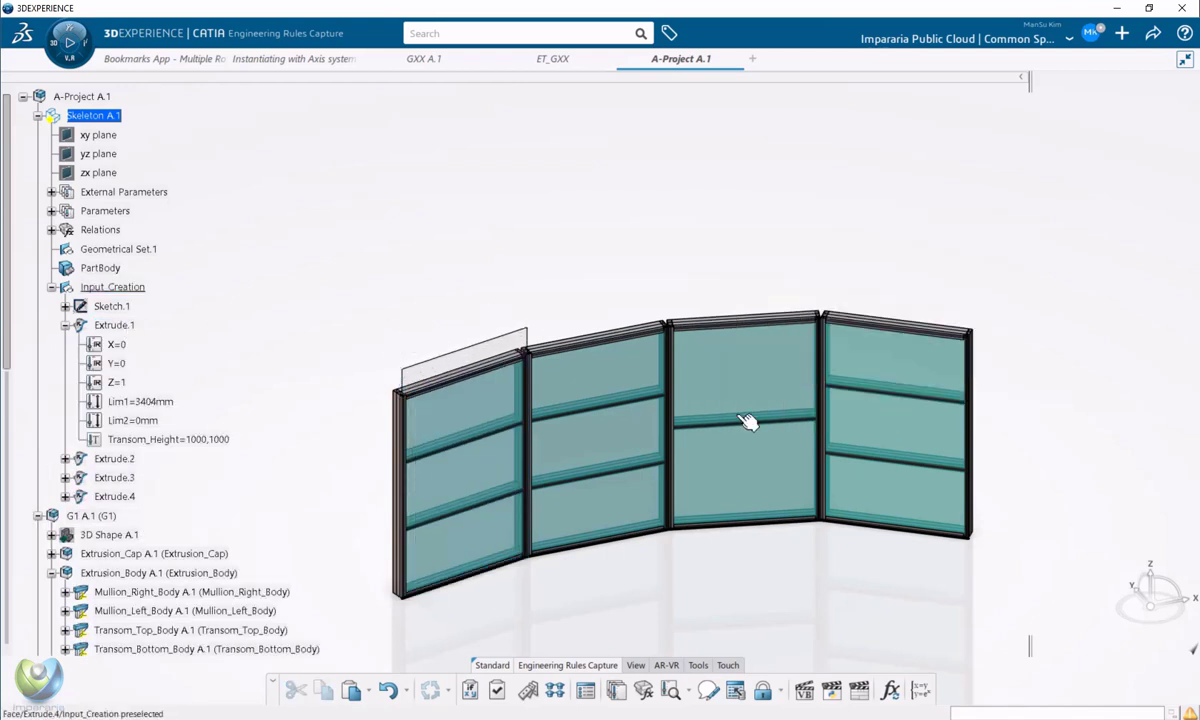
left_click(99, 97)
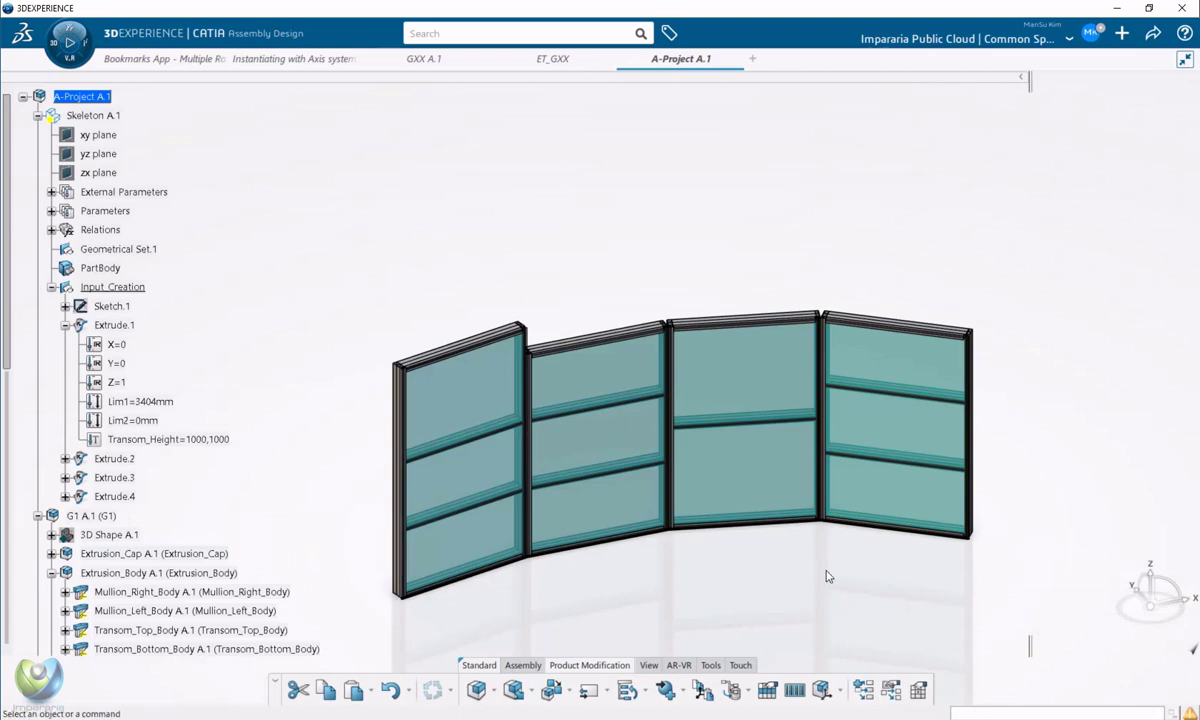
Examine the frames along the curved wall, and collapse Input_Creation and G1 A.1 in the tree
middle_click_drag(740, 545, 723, 510)
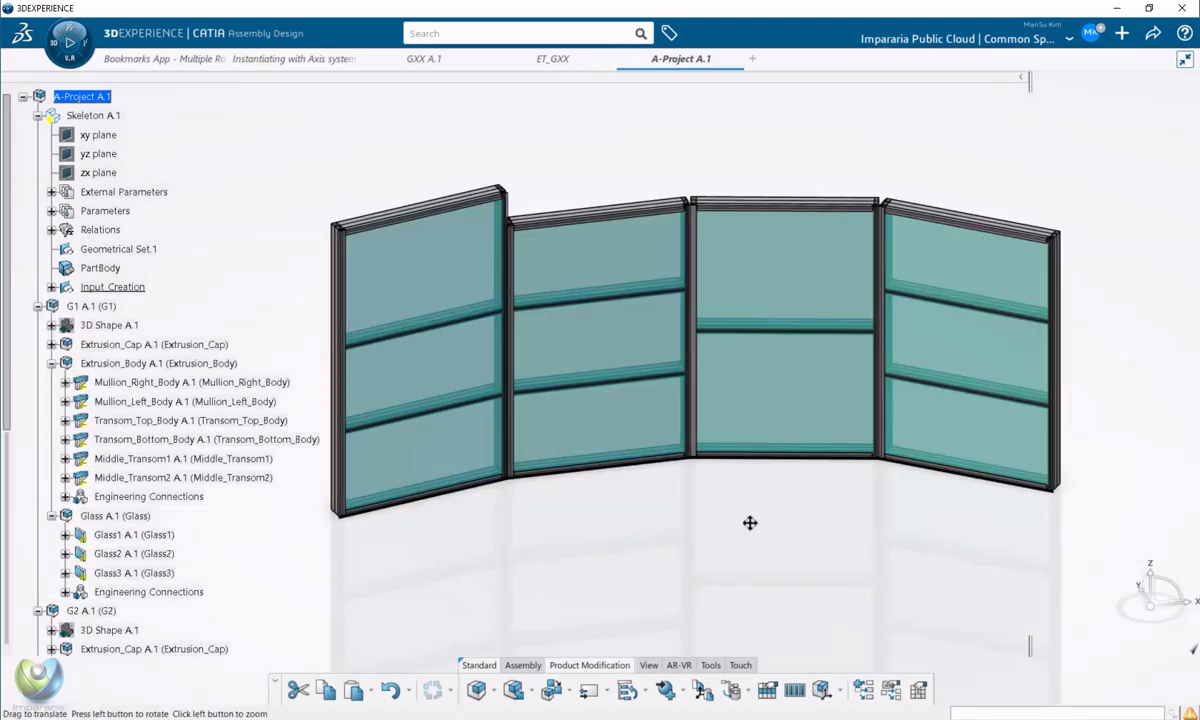
mouse_move(750, 522)
middle_mouse_down()
mouse_move(702, 509)
mouse_move(753, 501)
mouse_move(763, 463)
mouse_move(731, 461)
mouse_move(717, 494)
mouse_move(753, 500)
middle_mouse_up()
left_click(39, 306)
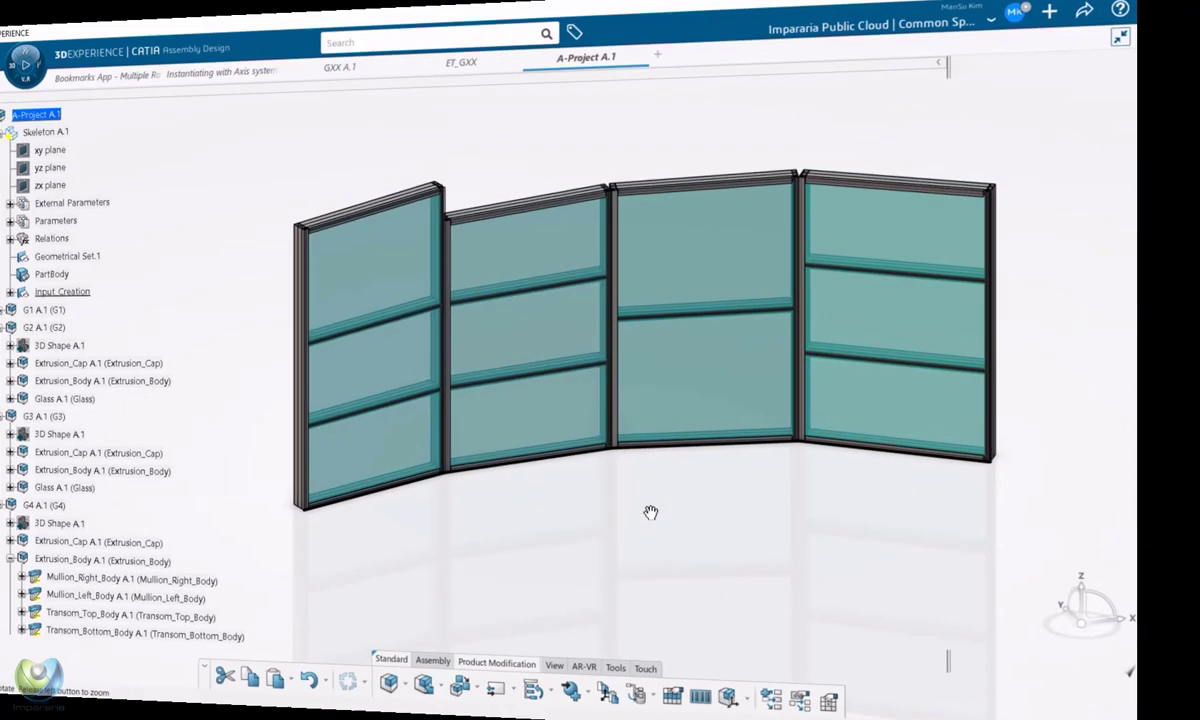